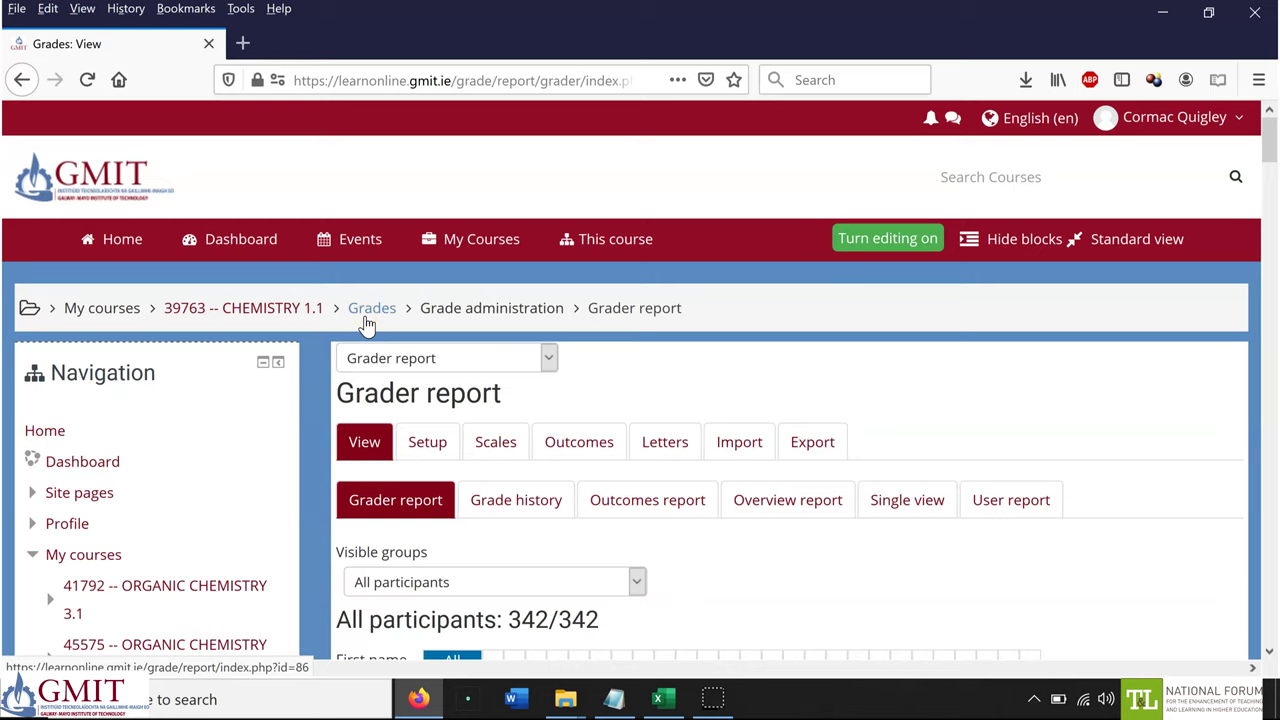
Export the CHEMISTRY 1.1 gradebook as an Excel spreadsheet with all grade items included and download it
{"action": "left_click", "coordinate": [707, 388]}
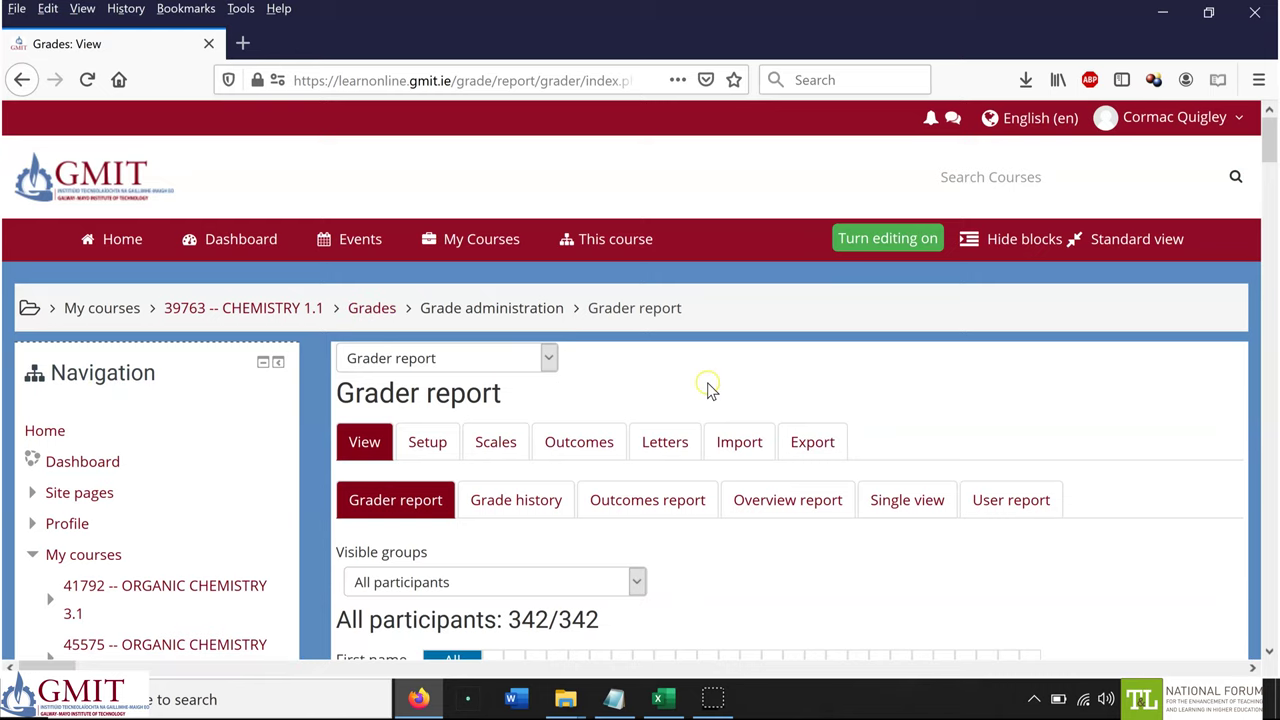
{"action": "left_click", "coordinate": [814, 446]}
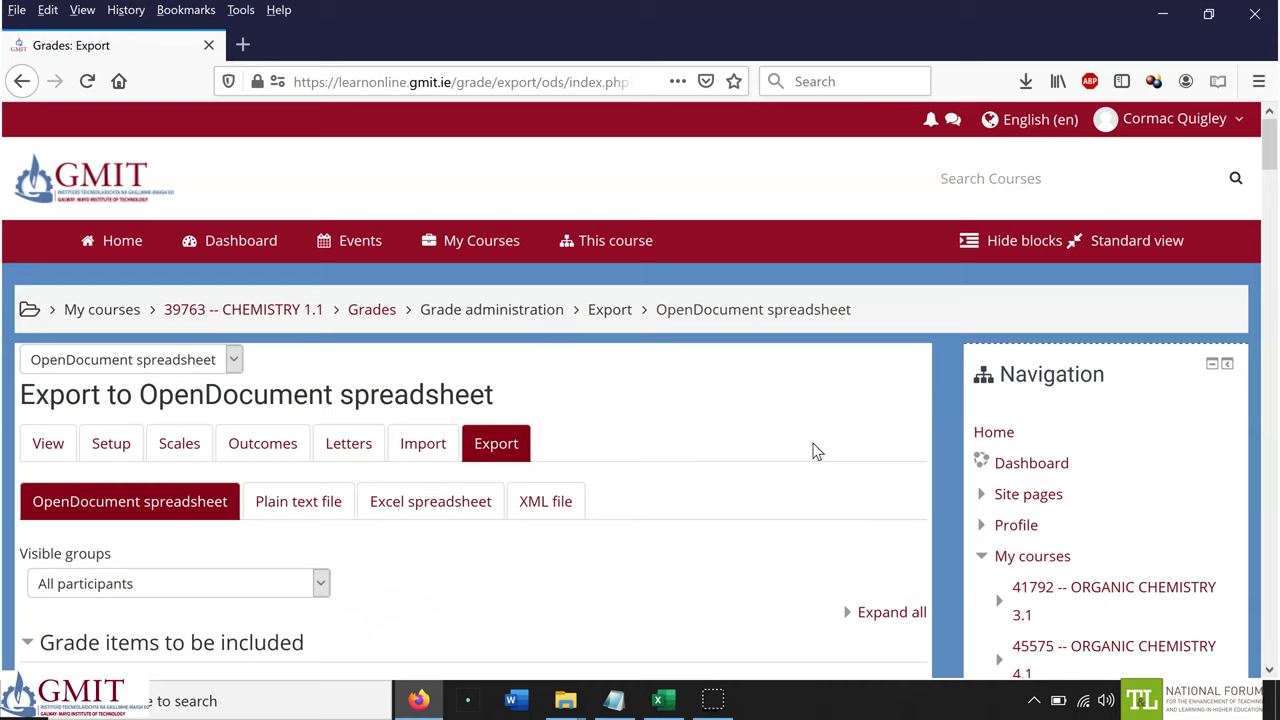
{"action": "left_click", "coordinate": [497, 500]}
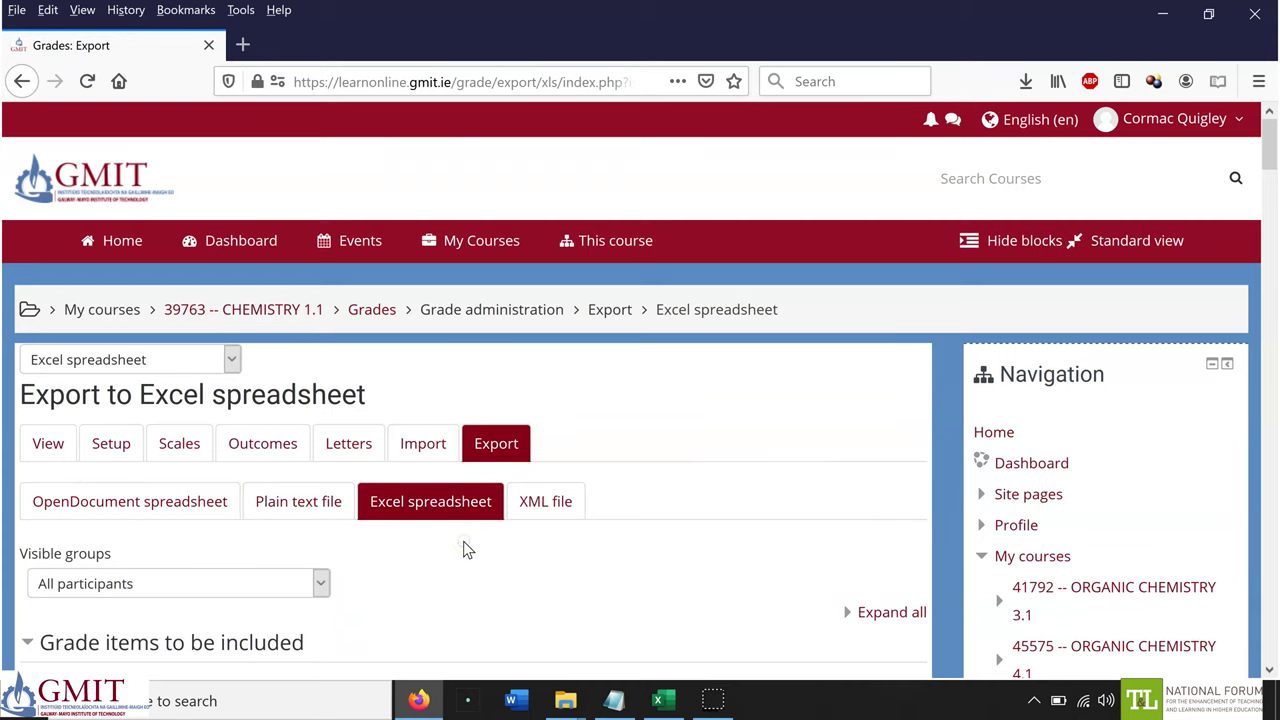
{"action": "scroll", "coordinate": [463, 541], "scroll_direction": "down", "scroll_amount": 15}
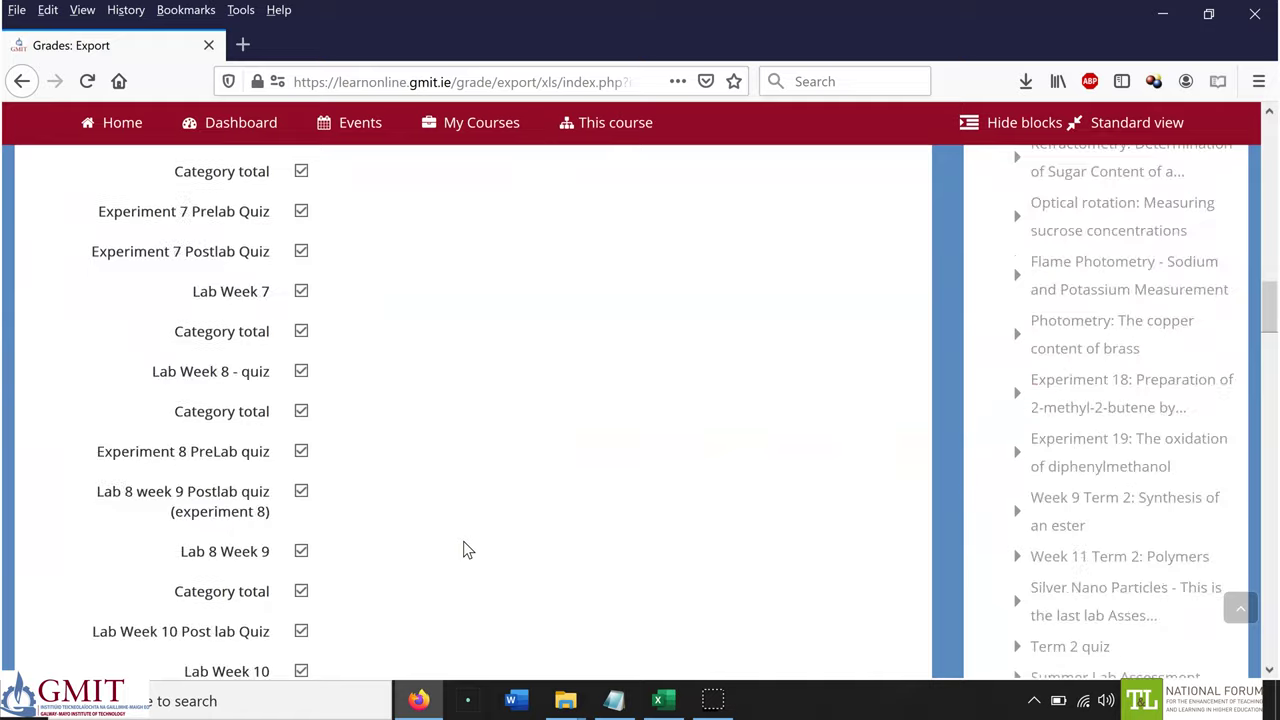
{"action": "scroll", "coordinate": [463, 541], "scroll_direction": "down", "scroll_amount": 20}
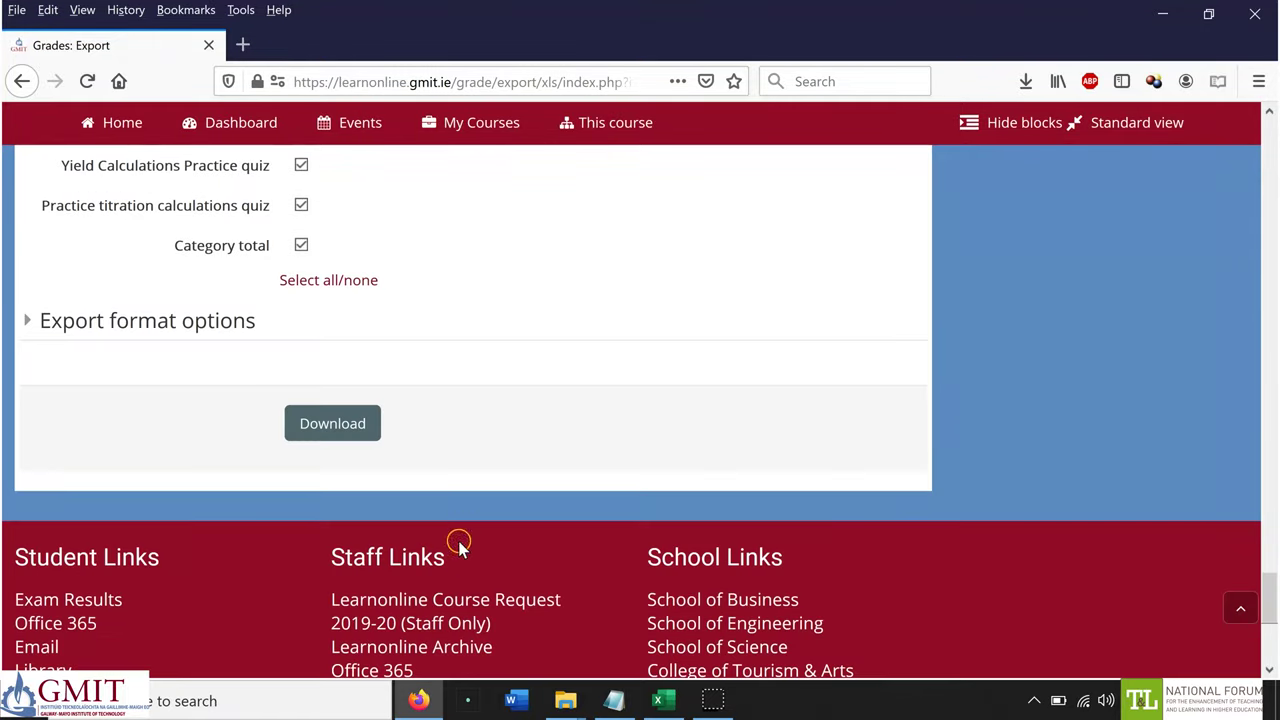
{"action": "left_click", "coordinate": [327, 423]}
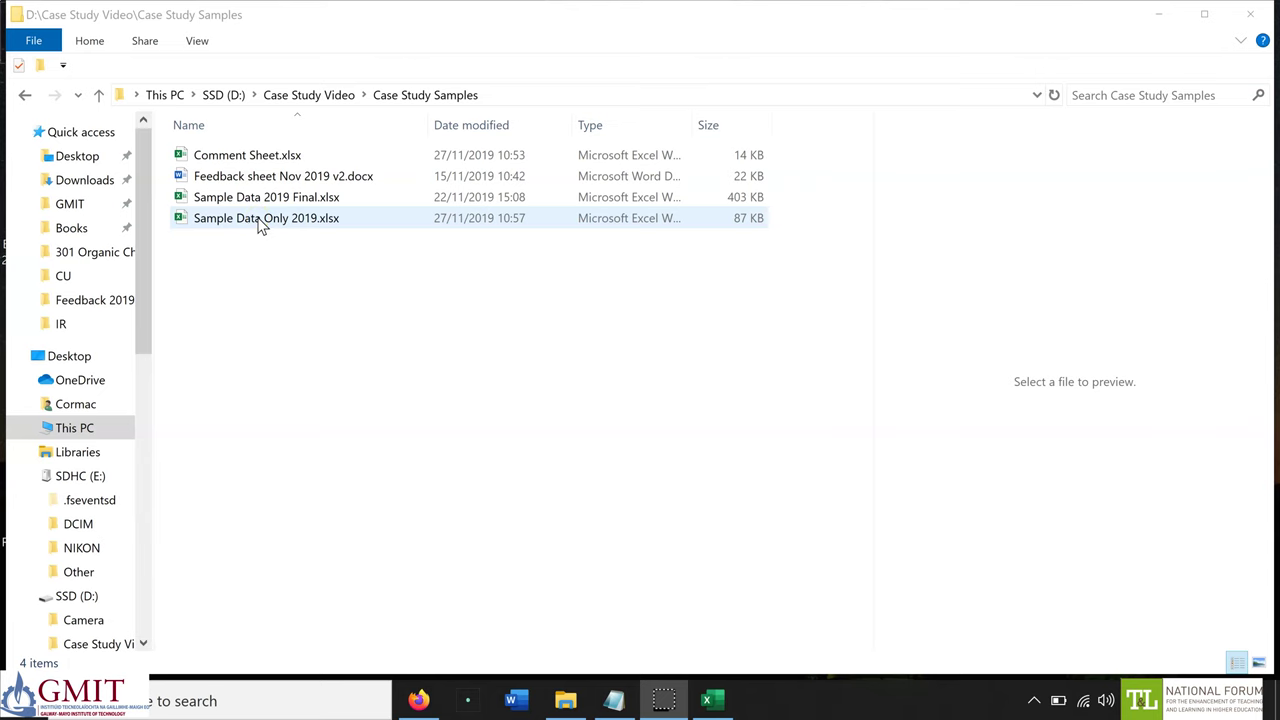
Open the workbook Sample Data Only 2019.xlsx from the Case Study Samples folder
{"action": "double_click", "coordinate": [260, 220]}
{"action": "key", "text": "Up"}
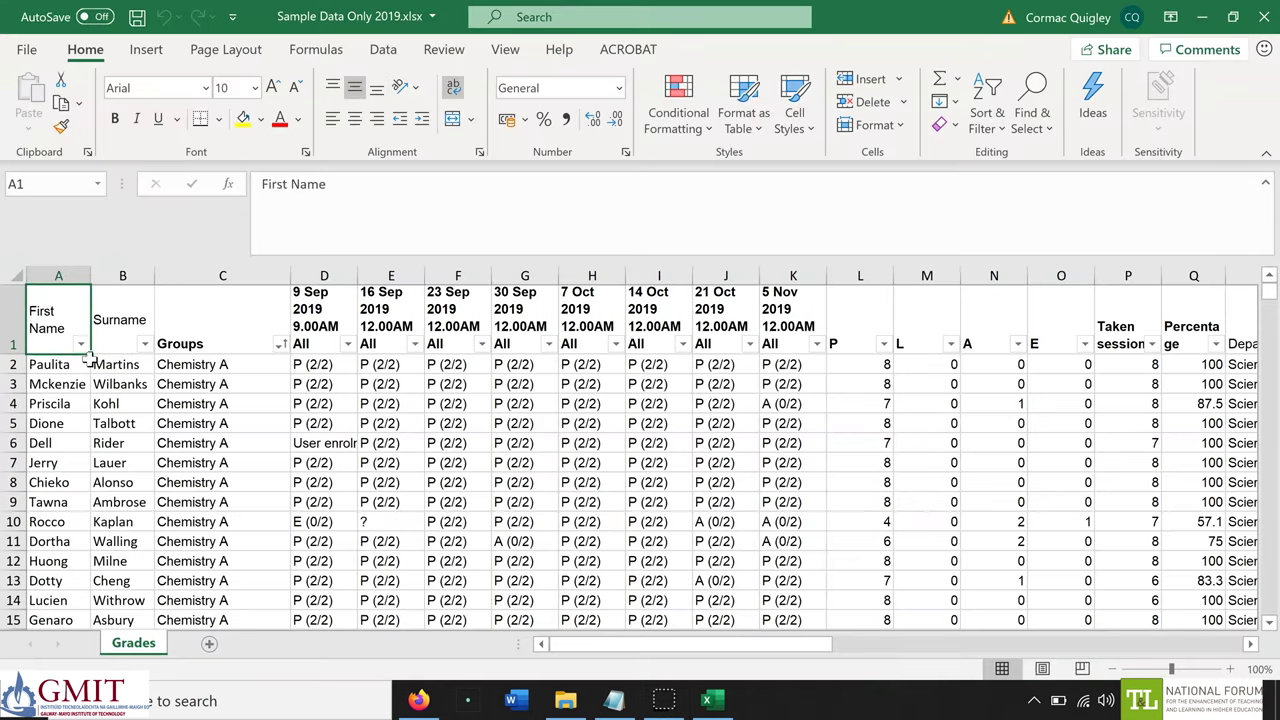
Examine the attendance, quiz and assignment columns across the Grades sheet through to the CA Theory Grade, returning to the first column
{"action": "key", "text": "Right"}
{"action": "key", "text": "Right"}
{"action": "key", "text": "Right"}
{"action": "key", "text": "Down"}
{"action": "key", "text": "Right"}
{"action": "key", "text": "Right"}
{"action": "key", "text": "Right"}
{"action": "key", "text": "Right"}
{"action": "key", "text": "Right"}
{"action": "key", "text": "Right"}
{"action": "key", "text": "Right"}
{"action": "key", "text": "Right"}
{"action": "key", "text": "Right"}
{"action": "key", "text": "Right"}
{"action": "key", "text": "Right"}
{"action": "key", "text": "Right"}
{"action": "key", "text": "Right"}
{"action": "key", "text": "Right"}
{"action": "key", "text": "Right"}
{"action": "key", "text": "Right"}
{"action": "key", "text": "Right"}
{"action": "key", "text": "Right"}
{"action": "key", "text": "Right"}
{"action": "key", "text": "Right"}
{"action": "key", "text": "Right"}
{"action": "key", "text": "Right"}
{"action": "key", "text": "Right"}
{"action": "key", "text": "Right"}
{"action": "key", "text": "Right"}
{"action": "key", "text": "Right"}
{"action": "key", "text": "Right"}
{"action": "key", "text": "Right"}
{"action": "key", "text": "Right"}
{"action": "key", "text": "Right"}
{"action": "key", "text": "Right"}
{"action": "key", "text": "Right"}
{"action": "key", "text": "Right"}
{"action": "key", "text": "Right"}
{"action": "key", "text": "Right"}
{"action": "key", "text": "Right"}
{"action": "key", "text": "Right"}
{"action": "key", "text": "Right"}
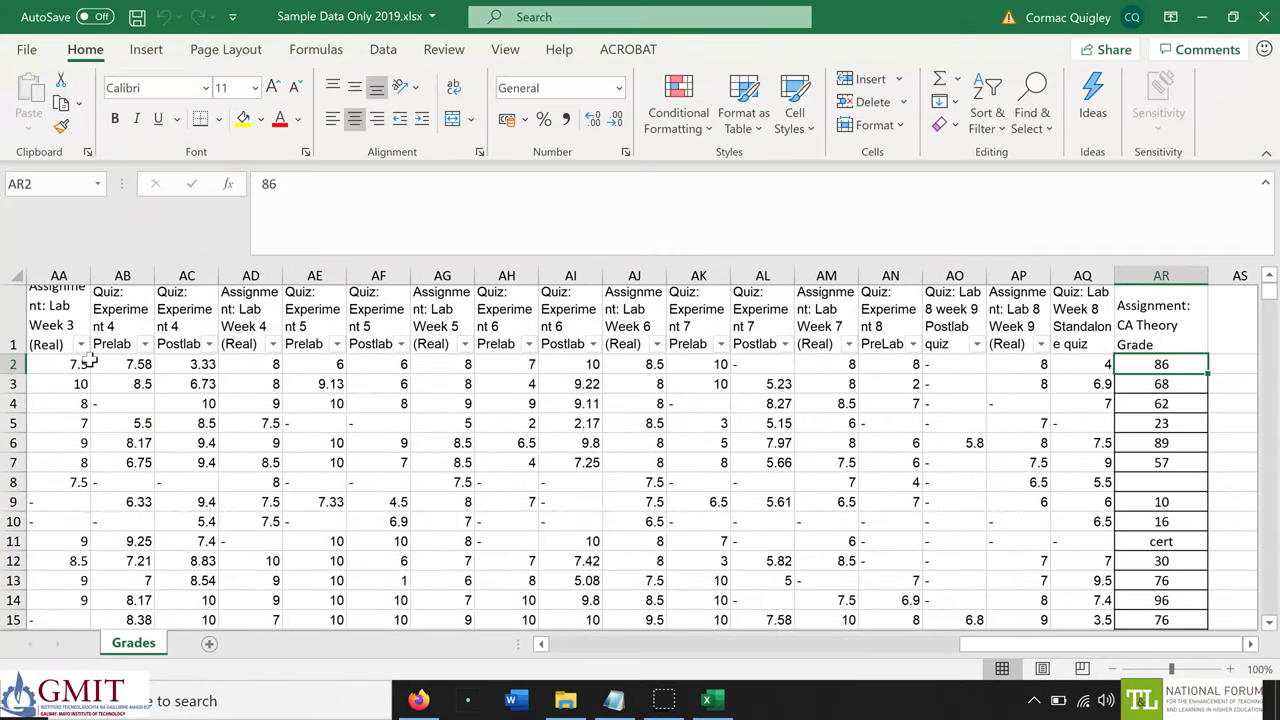
{"action": "key", "text": "Left"}
{"action": "key", "text": "Left"}
{"action": "key", "text": "Left"}
{"action": "key", "text": "Left"}
{"action": "key", "text": "Left"}
{"action": "key", "text": "Left"}
{"action": "key", "text": "Left"}
{"action": "key", "text": "Left"}
{"action": "key", "text": "Left"}
{"action": "key", "text": "Left"}
{"action": "key", "text": "Left"}
{"action": "key", "text": "Left"}
{"action": "key", "text": "Left"}
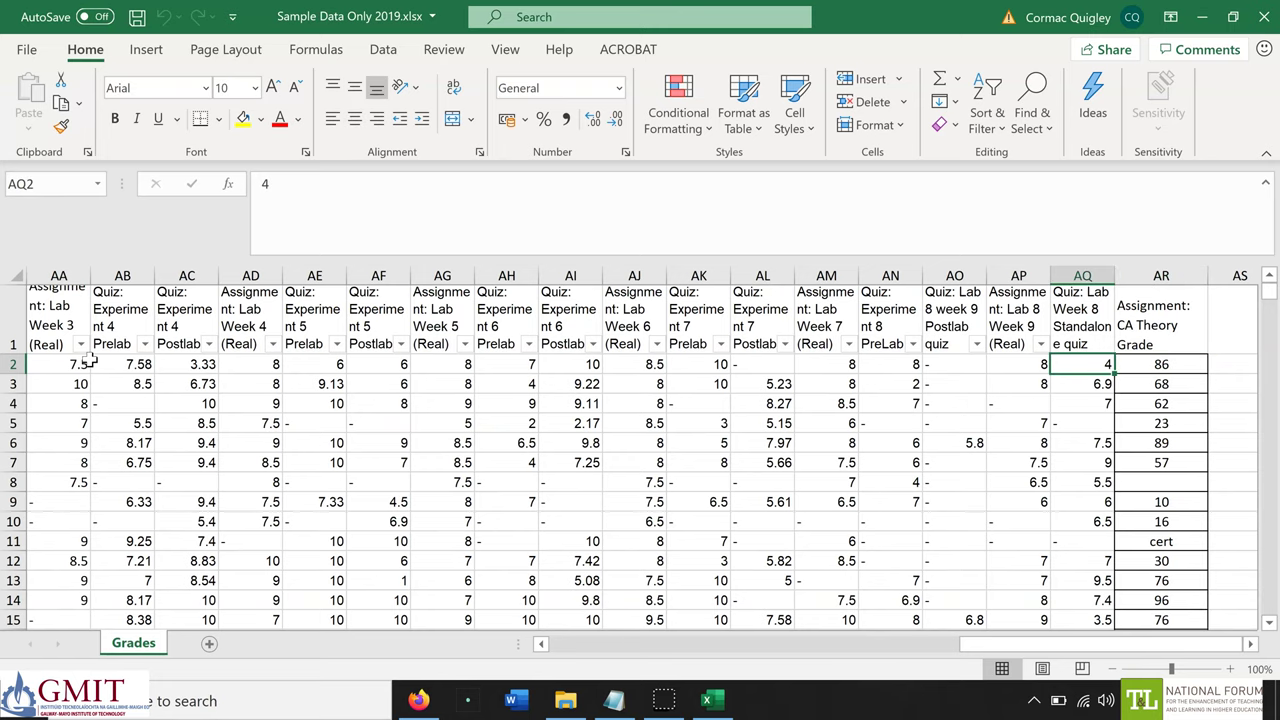
{"action": "key", "text": "Home"}
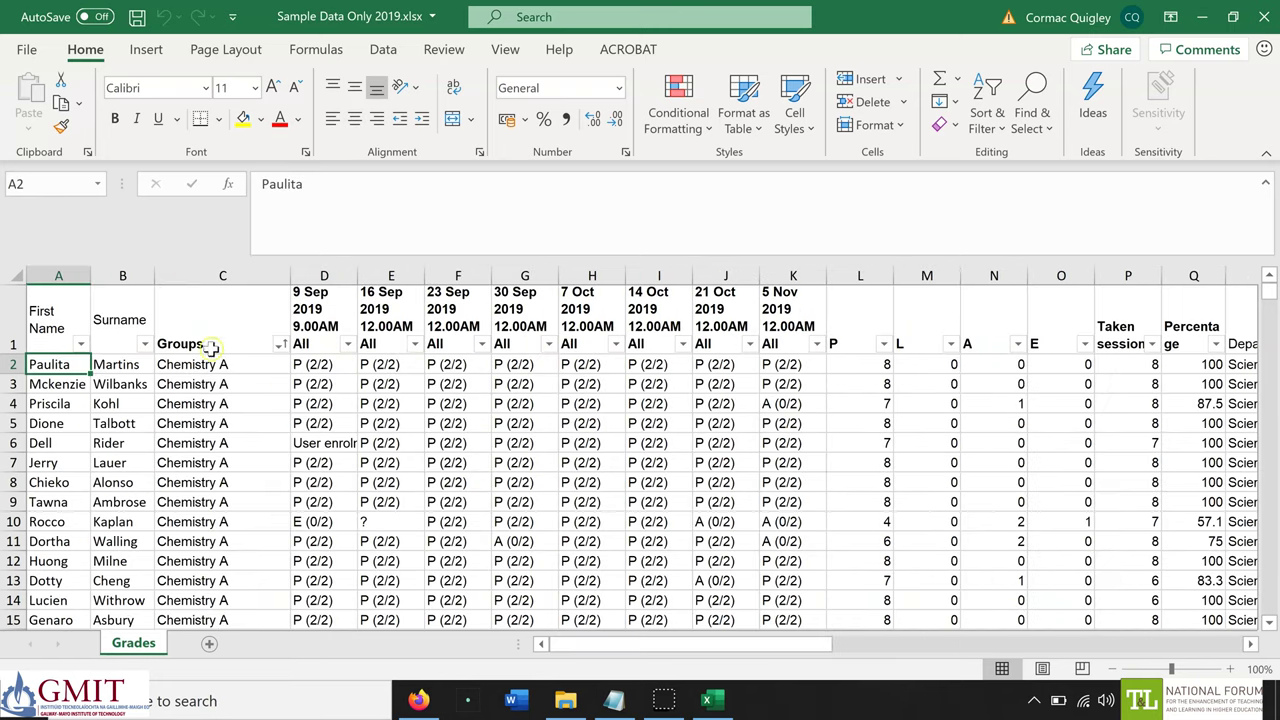
Split the Grades sheet at cell D2 so the header row and student identification columns stay in their own panes
{"action": "left_click", "coordinate": [322, 366]}
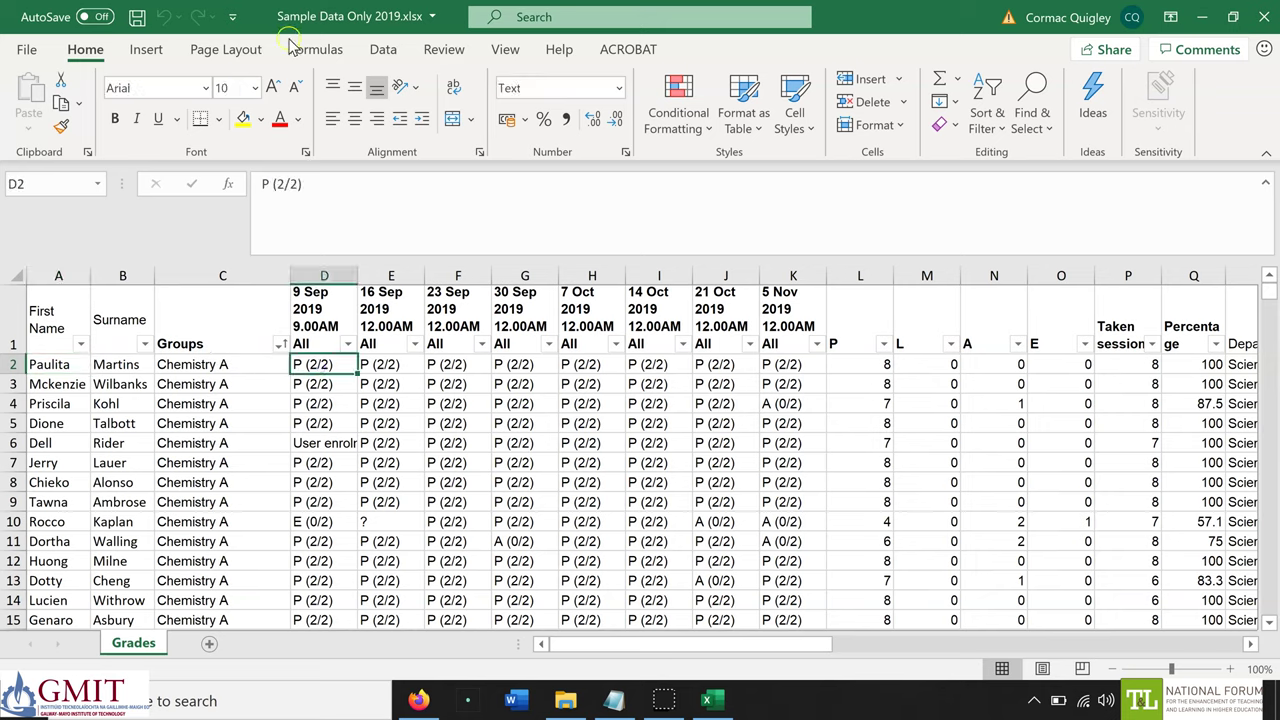
{"action": "left_click", "coordinate": [503, 50]}
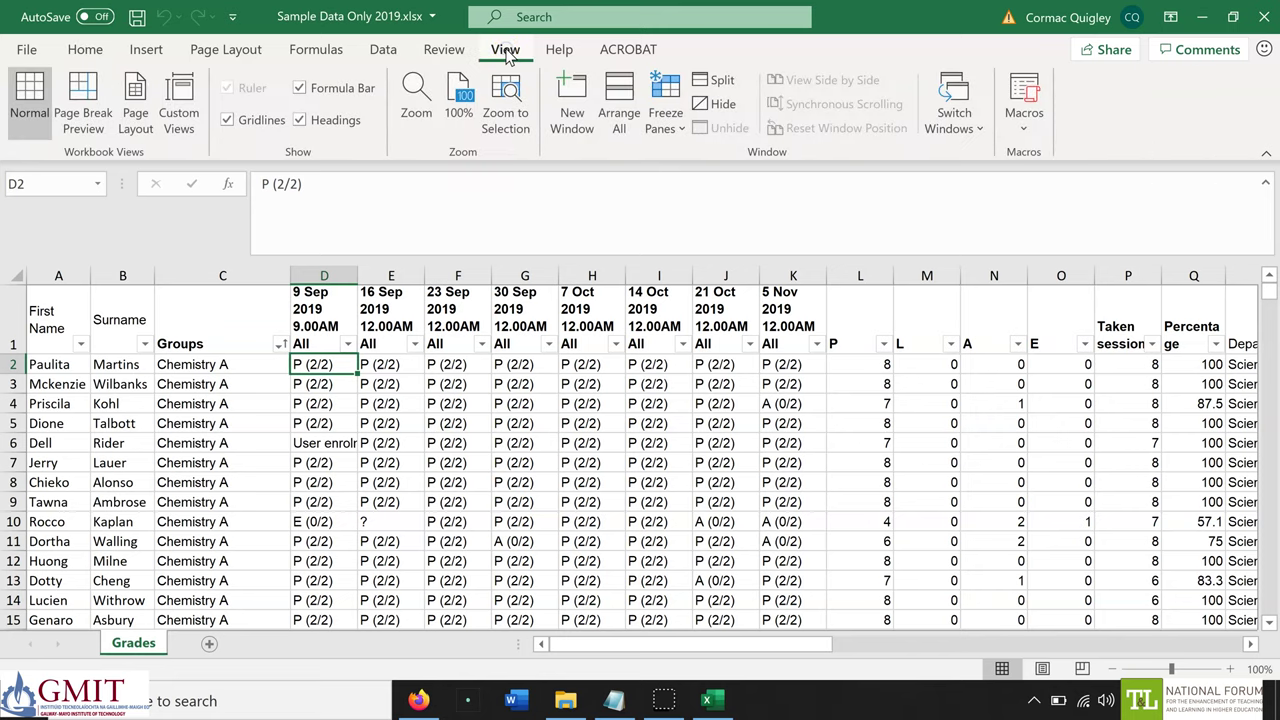
{"action": "left_click", "coordinate": [710, 82]}
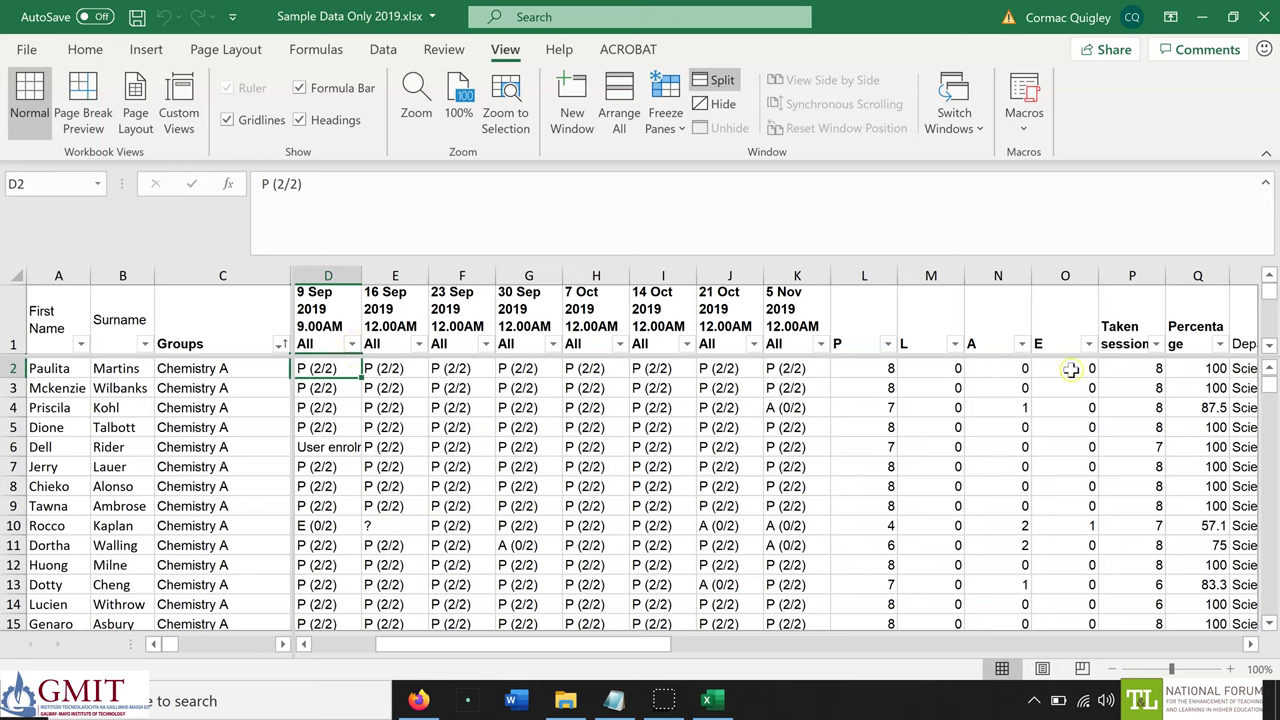
Insert a new column R between the Percentage and Department columns and head it "Real Attendance"
{"action": "left_click", "coordinate": [1186, 369]}
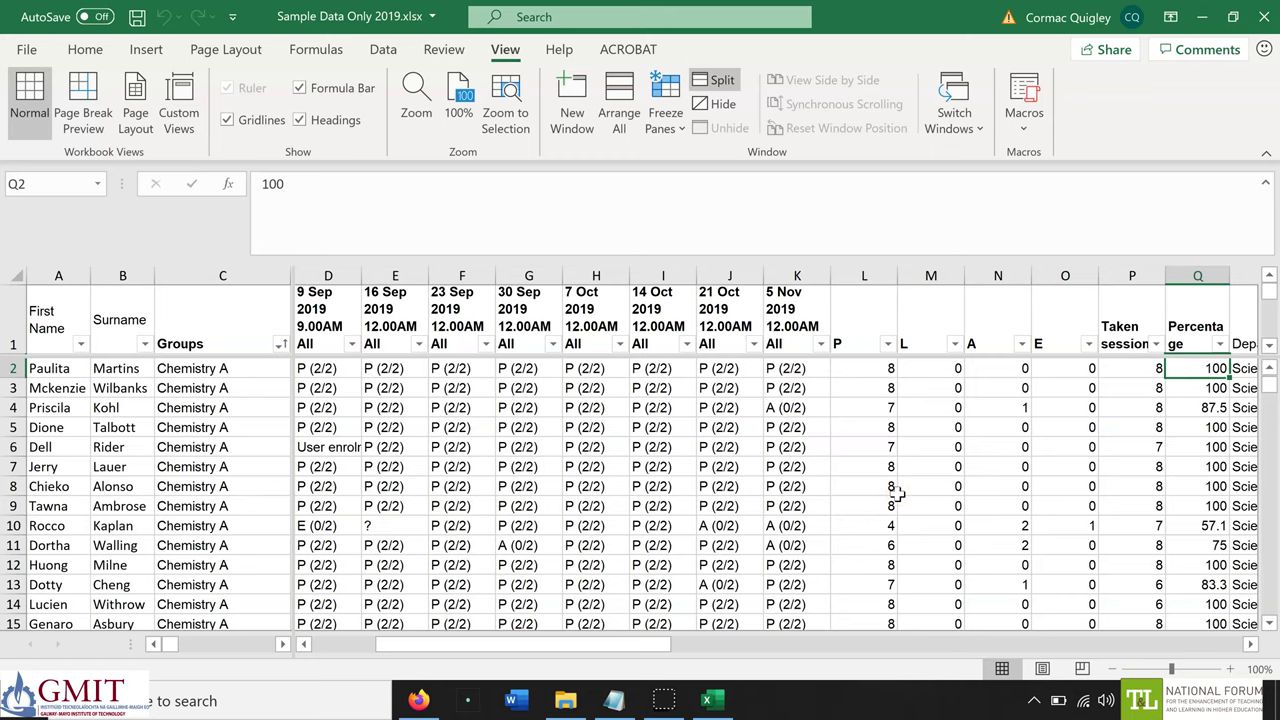
{"action": "key", "text": "Right"}
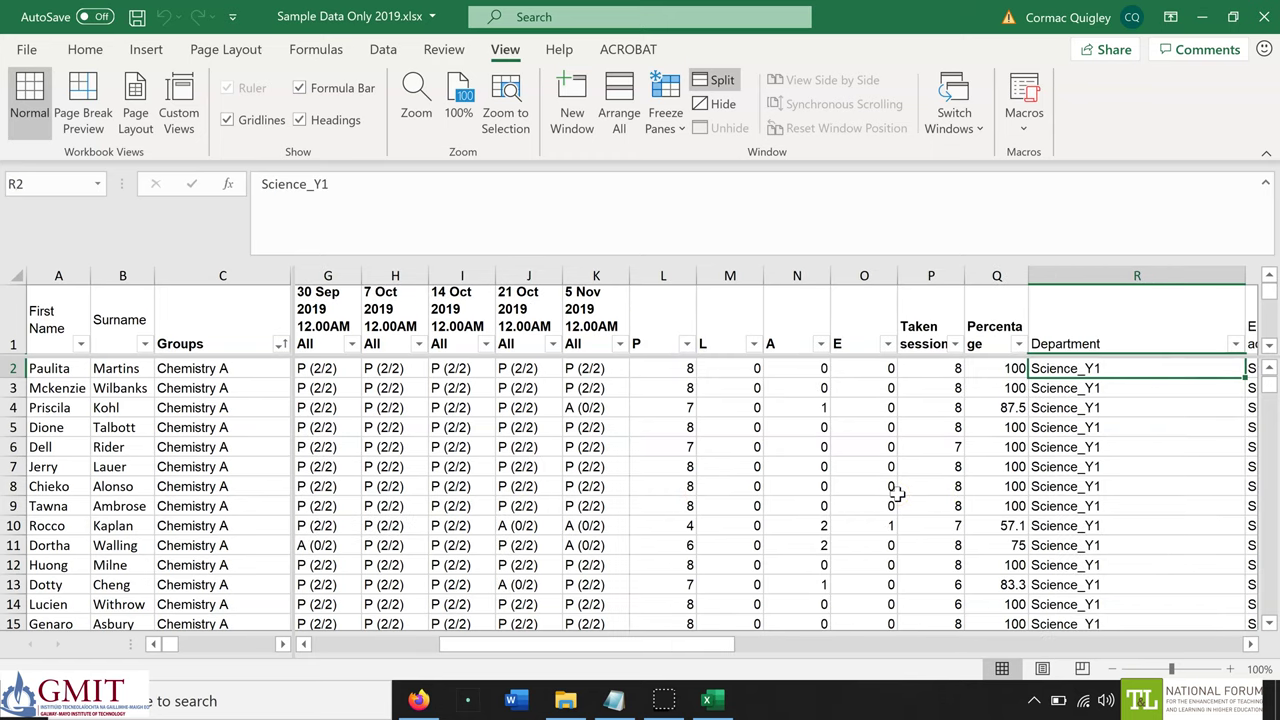
{"action": "key", "text": "ctrl+shift+plus"}
{"action": "key", "text": "Up"}
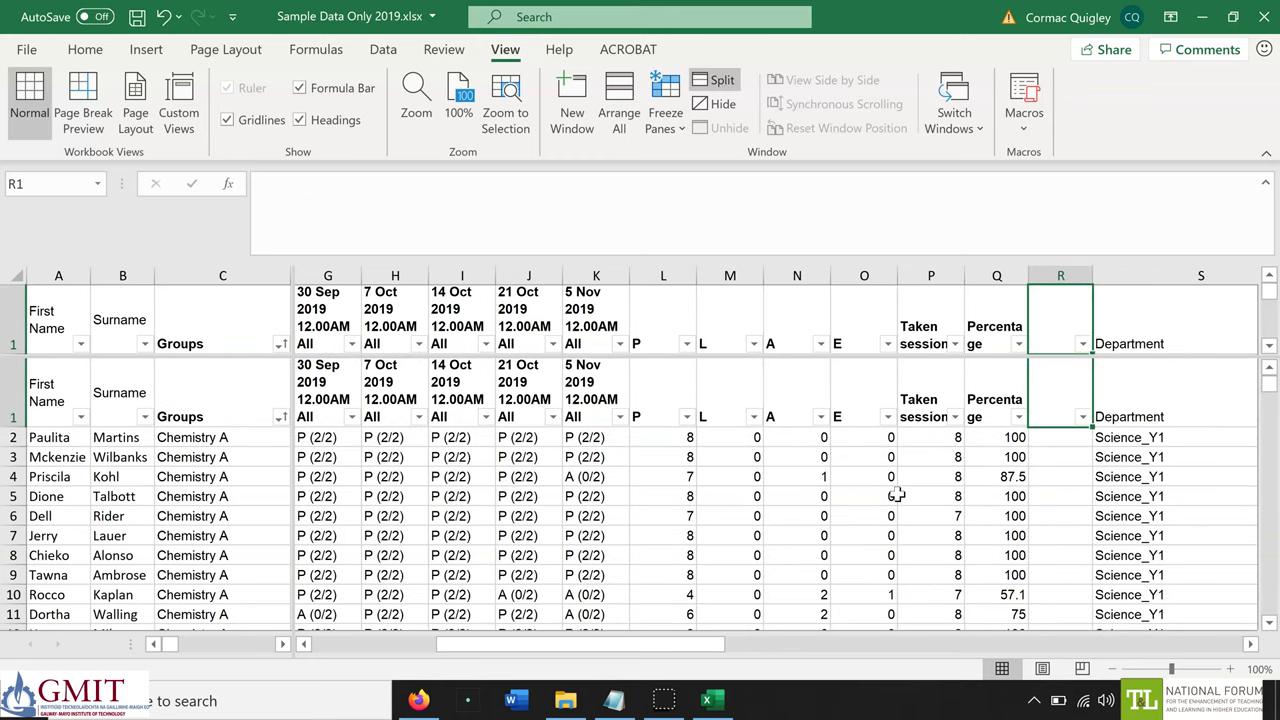
{"action": "type", "text": "Rea"}
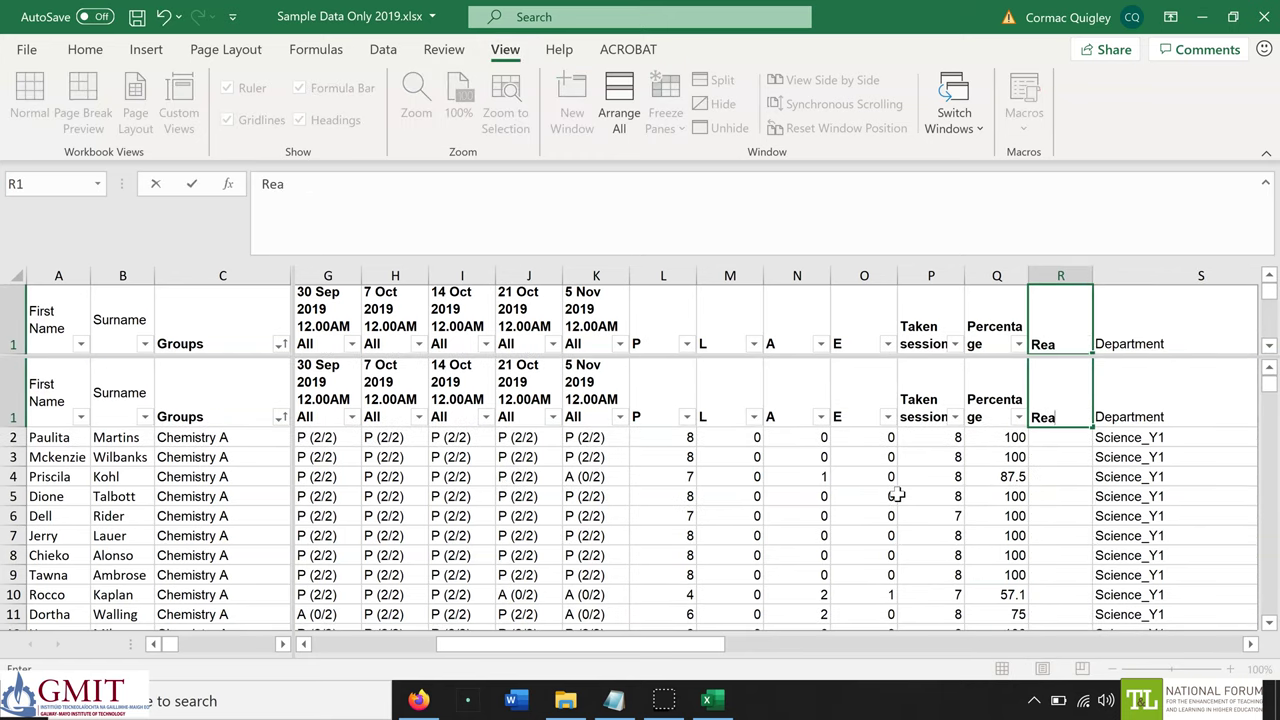
{"action": "type", "text": "l Attendance"}
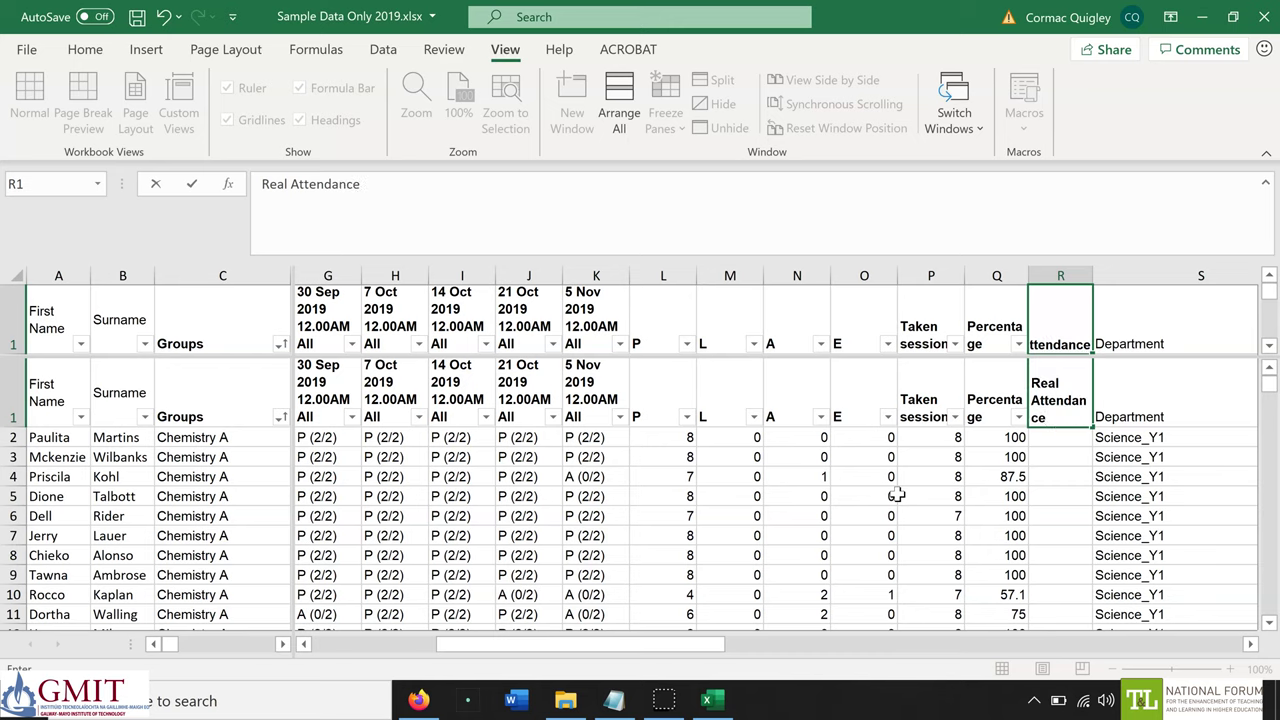
{"action": "key", "text": "ctrl+Return"}
{"action": "key", "text": "Return"}
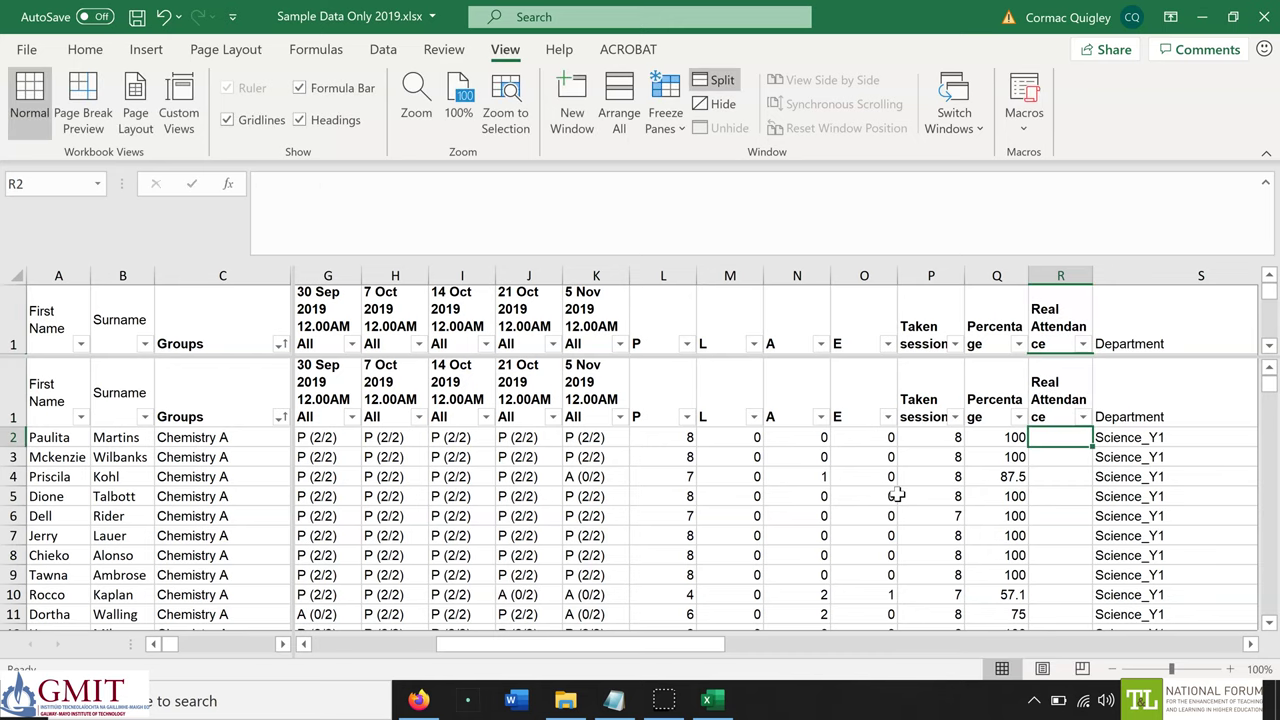
Calculate the real attendance in R2 with =(L2+M2)/8*100 and fill the formula down for all students
{"action": "type", "text": "="}
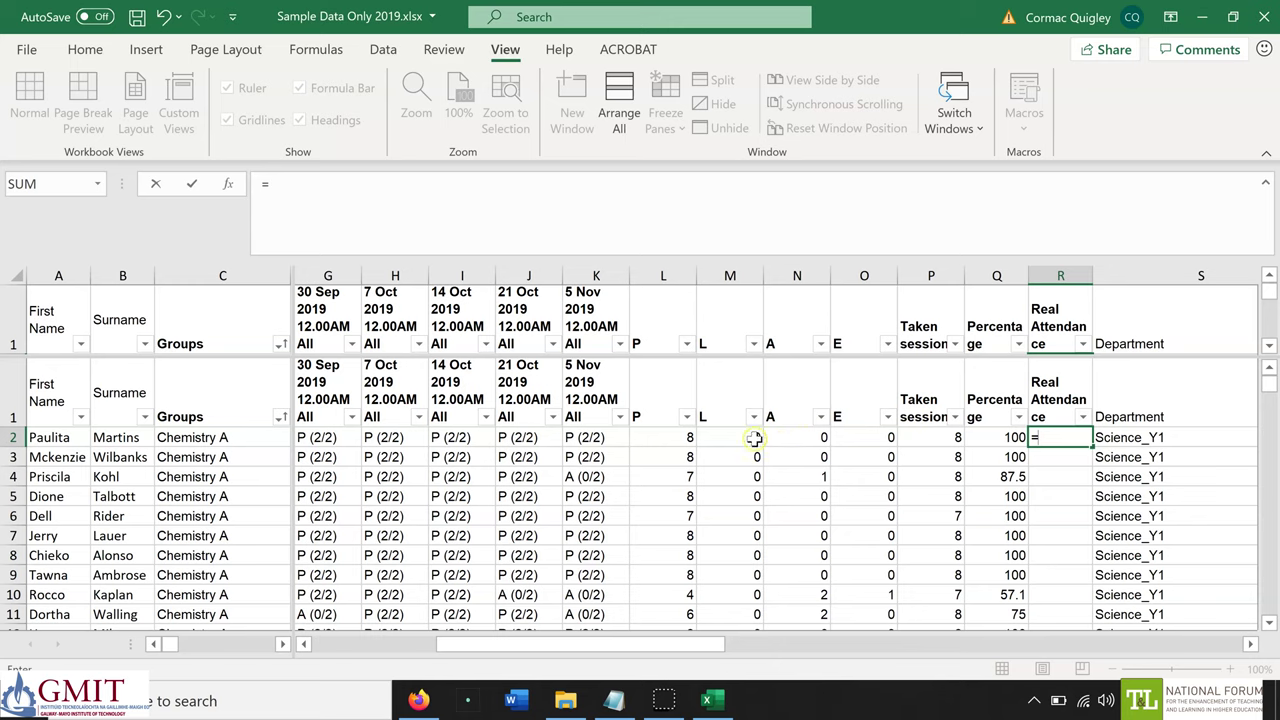
{"action": "left_click", "coordinate": [678, 440]}
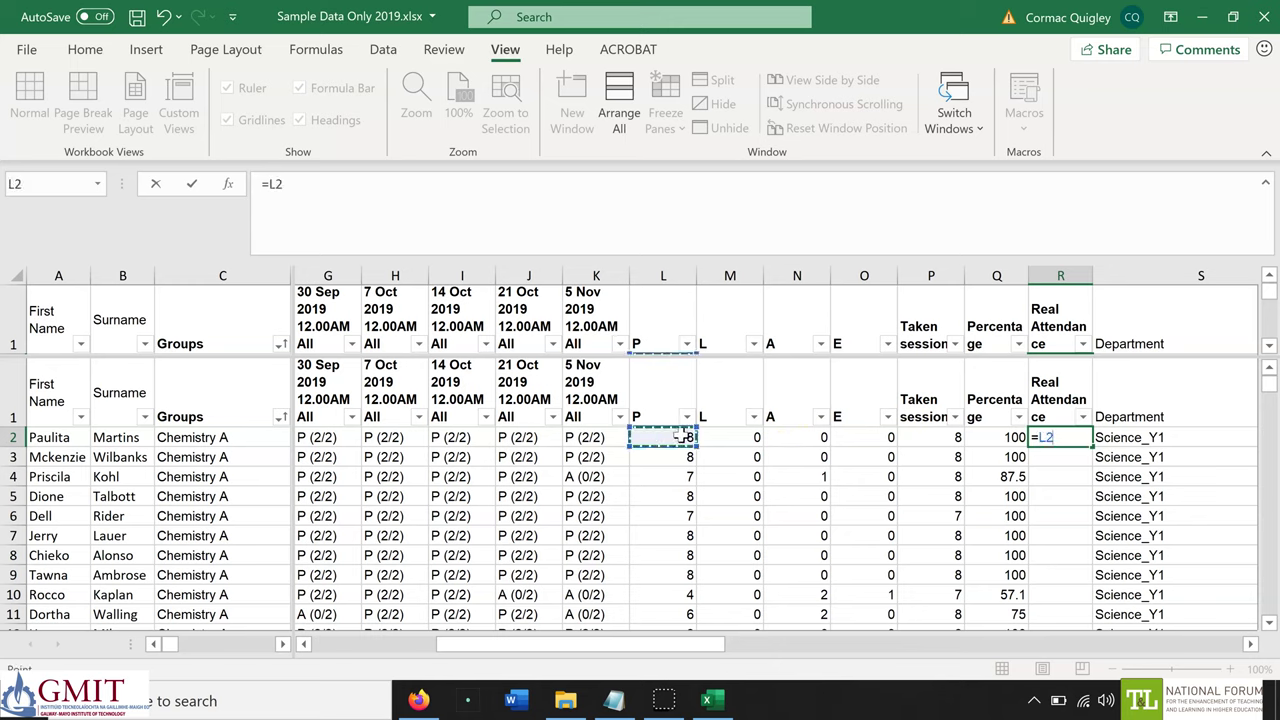
{"action": "type", "text": "+"}
{"action": "left_click", "coordinate": [708, 436]}
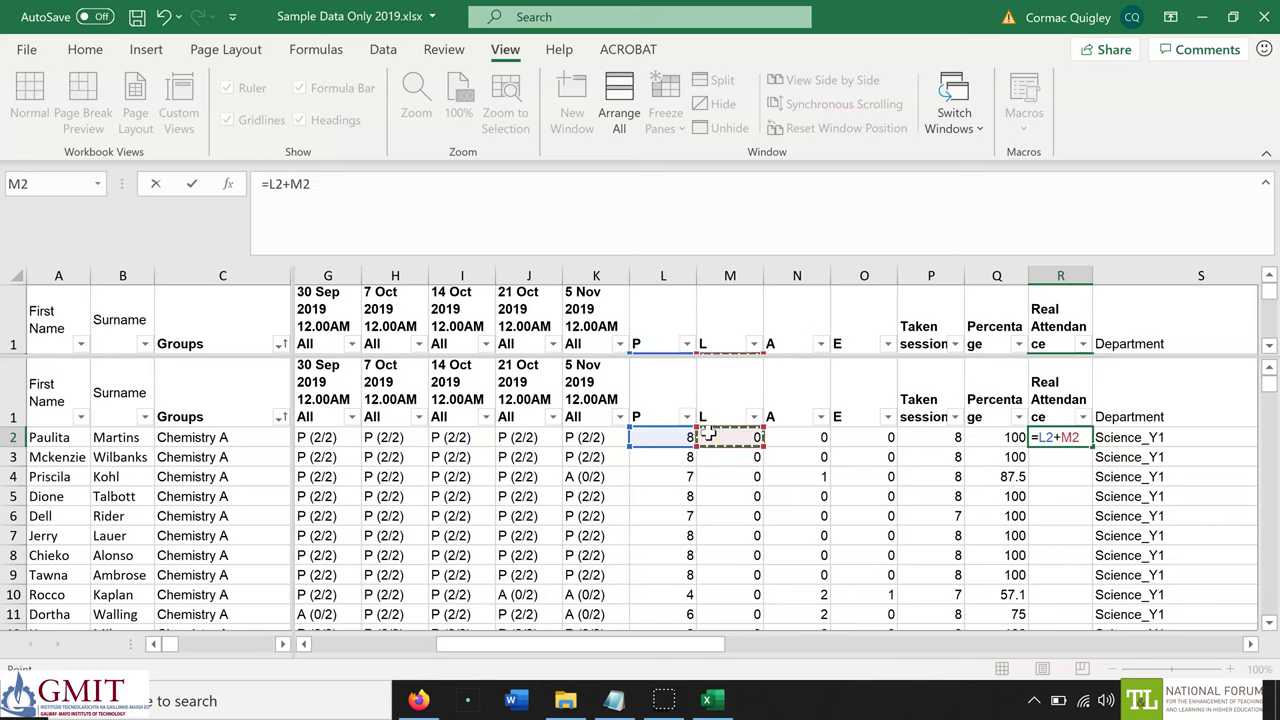
{"action": "type", "text": ")/8"}
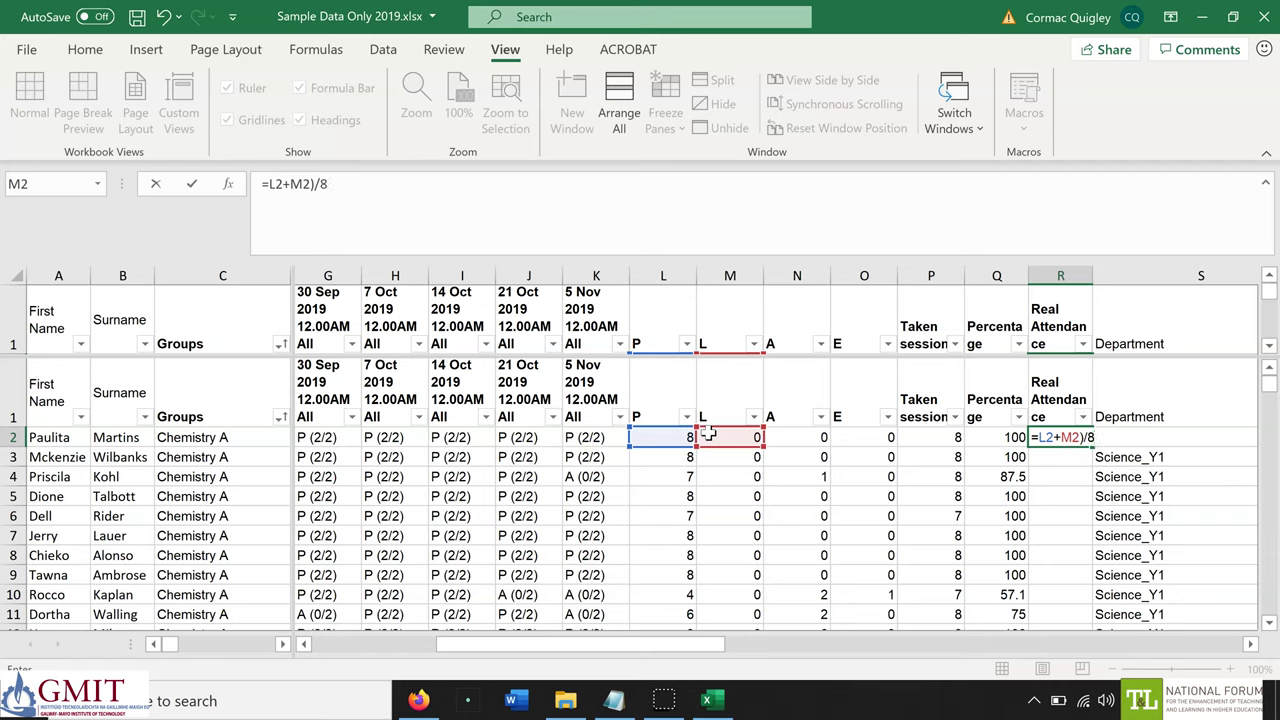
{"action": "type", "text": "*100"}
{"action": "key", "text": "Return"}
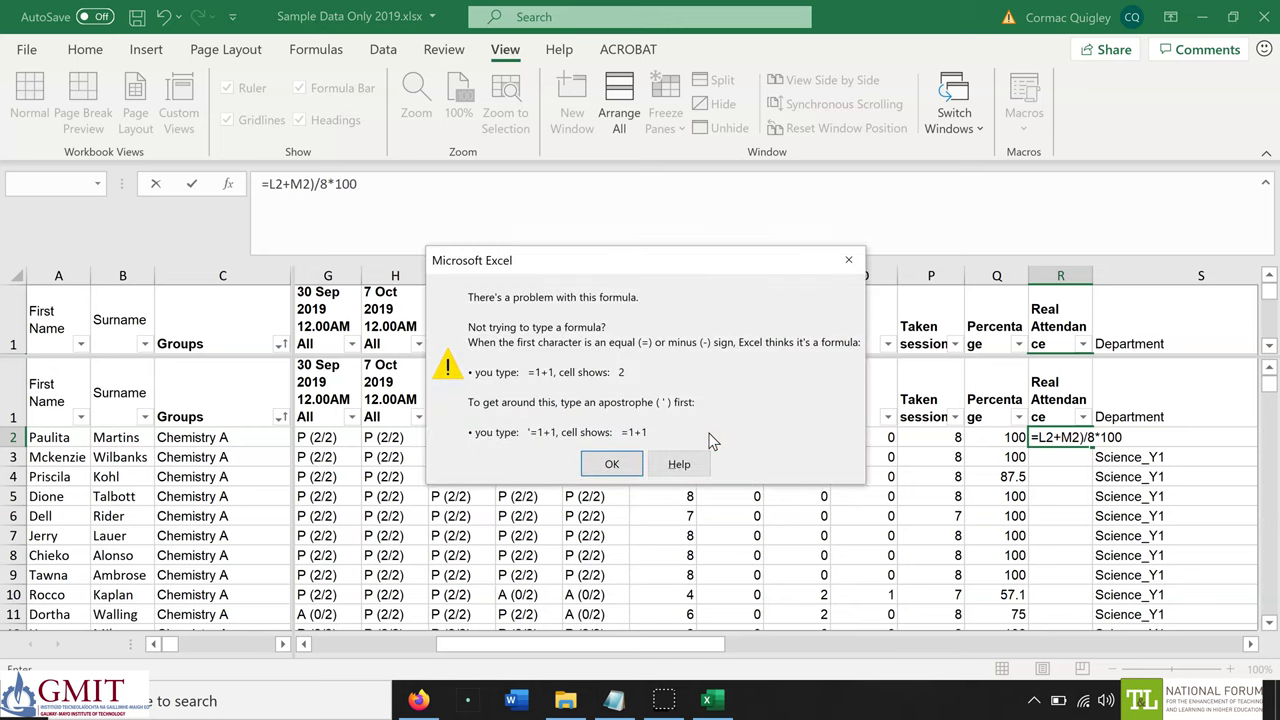
{"action": "key", "text": "Return"}
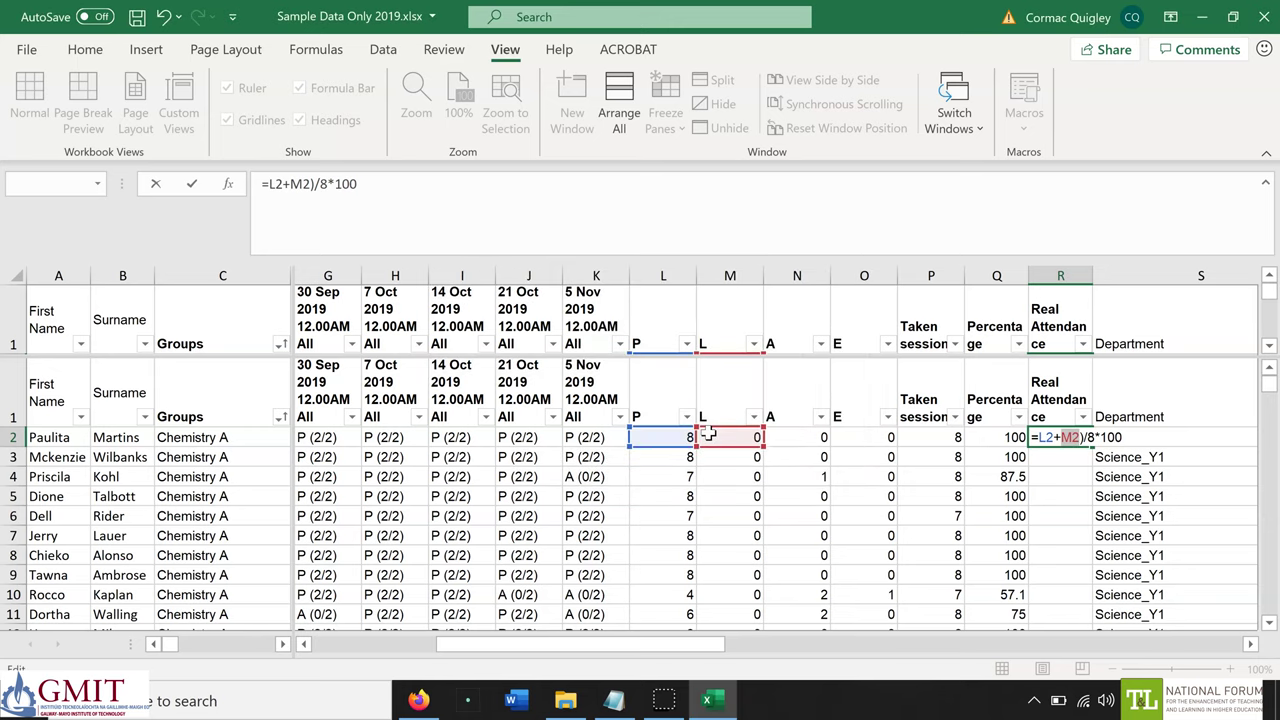
{"action": "key", "text": "Left"}
{"action": "key", "text": "Left"}
{"action": "key", "text": "Left"}
{"action": "key", "text": "Left"}
{"action": "type", "text": "("}
{"action": "key", "text": "Return"}
{"action": "left_click", "coordinate": [1083, 440]}
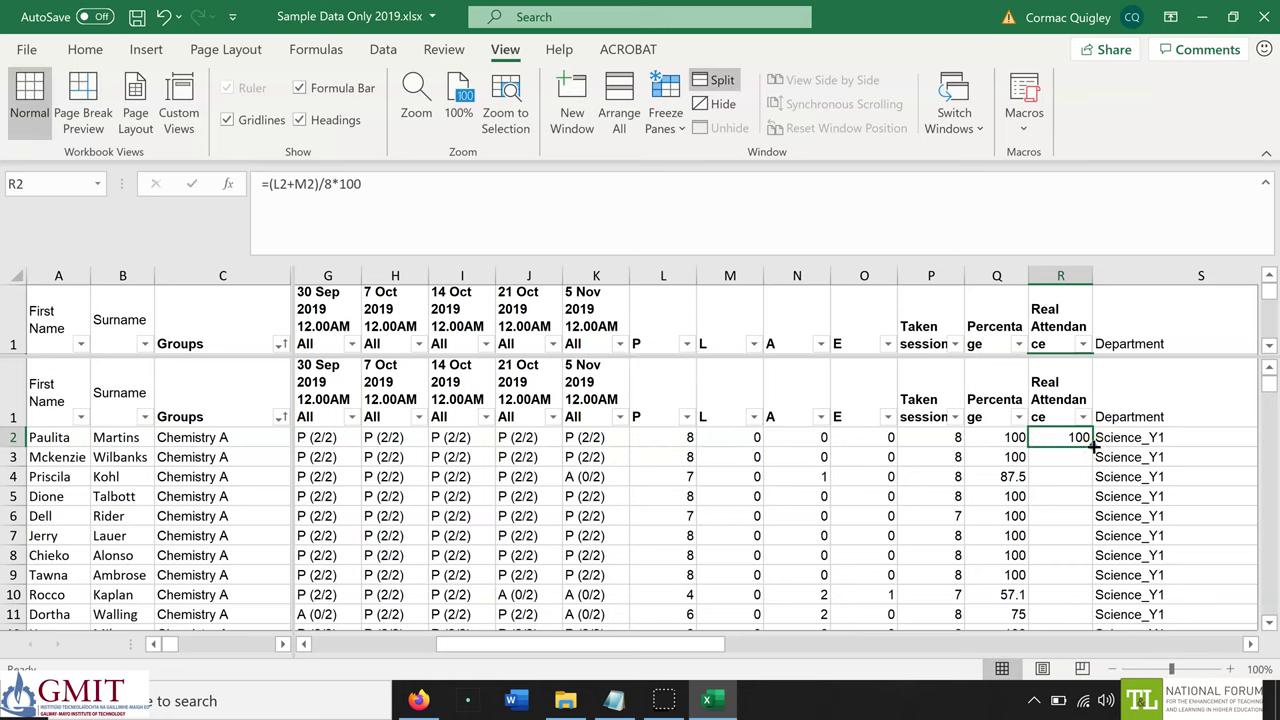
{"action": "double_click", "coordinate": [1093, 446]}
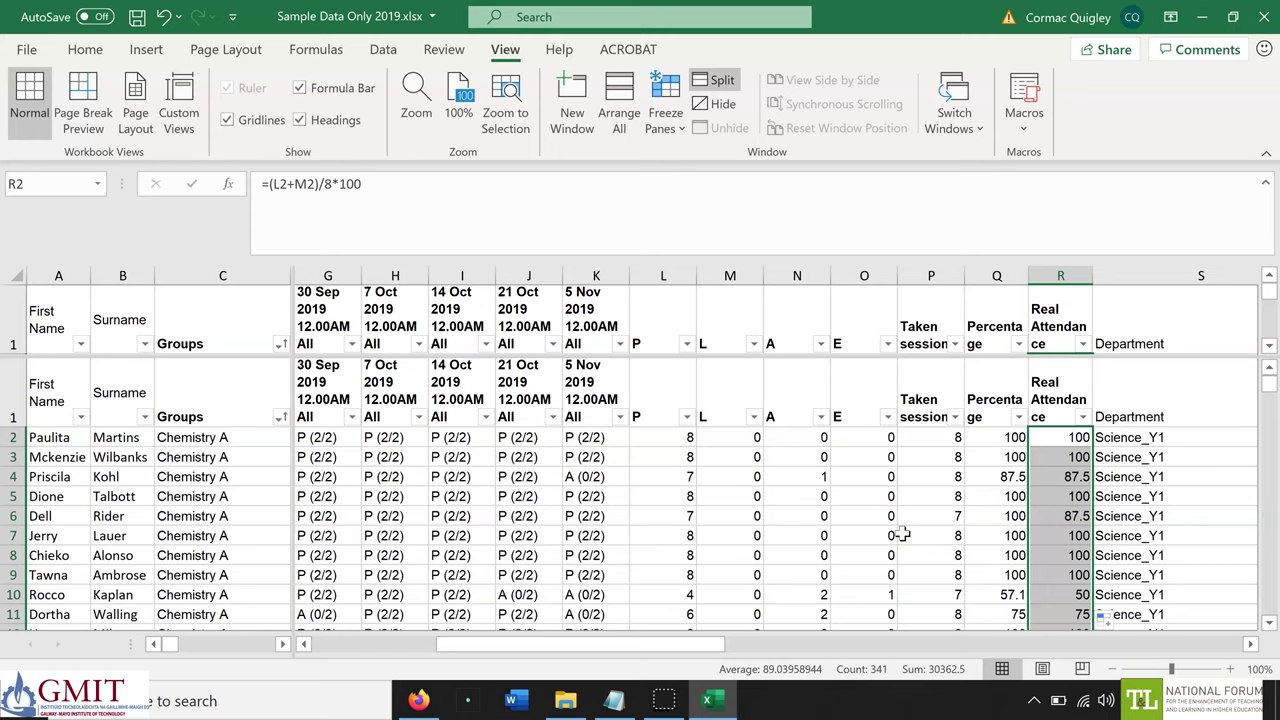
Insert a new column U before the Post Lab Exercise 0 quiz and head it "Real Mark for Week one"
{"action": "scroll", "coordinate": [960, 500], "scroll_direction": "right", "scroll_amount": 2}
{"action": "left_click", "coordinate": [1075, 437]}
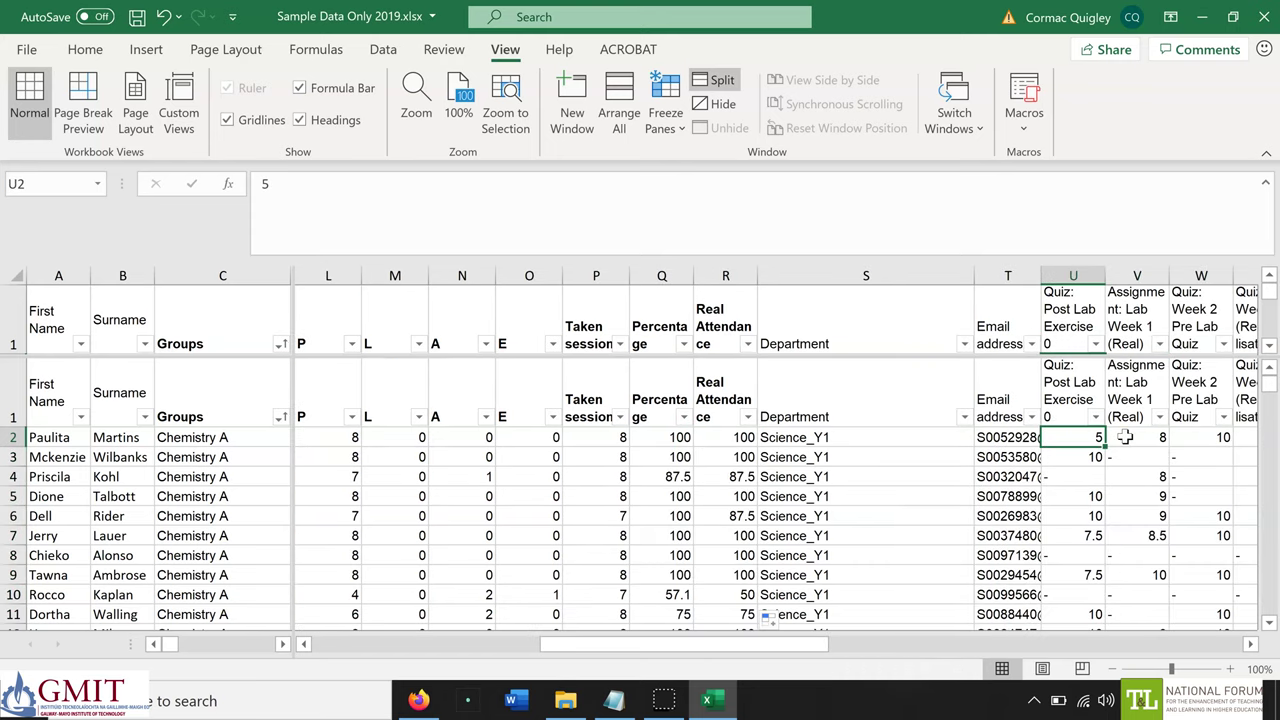
{"action": "key", "text": "ctrl+shift+plus"}
{"action": "key", "text": "c"}
{"action": "key", "text": "Return"}
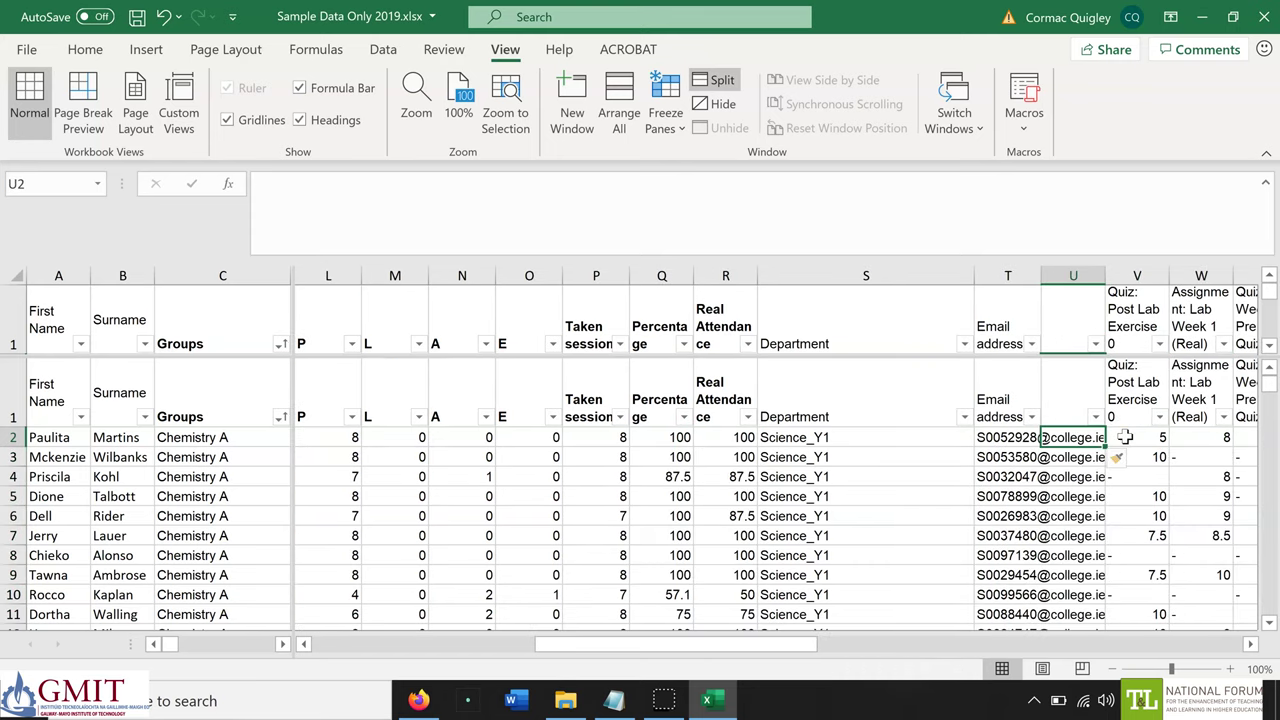
{"action": "key", "text": "Up"}
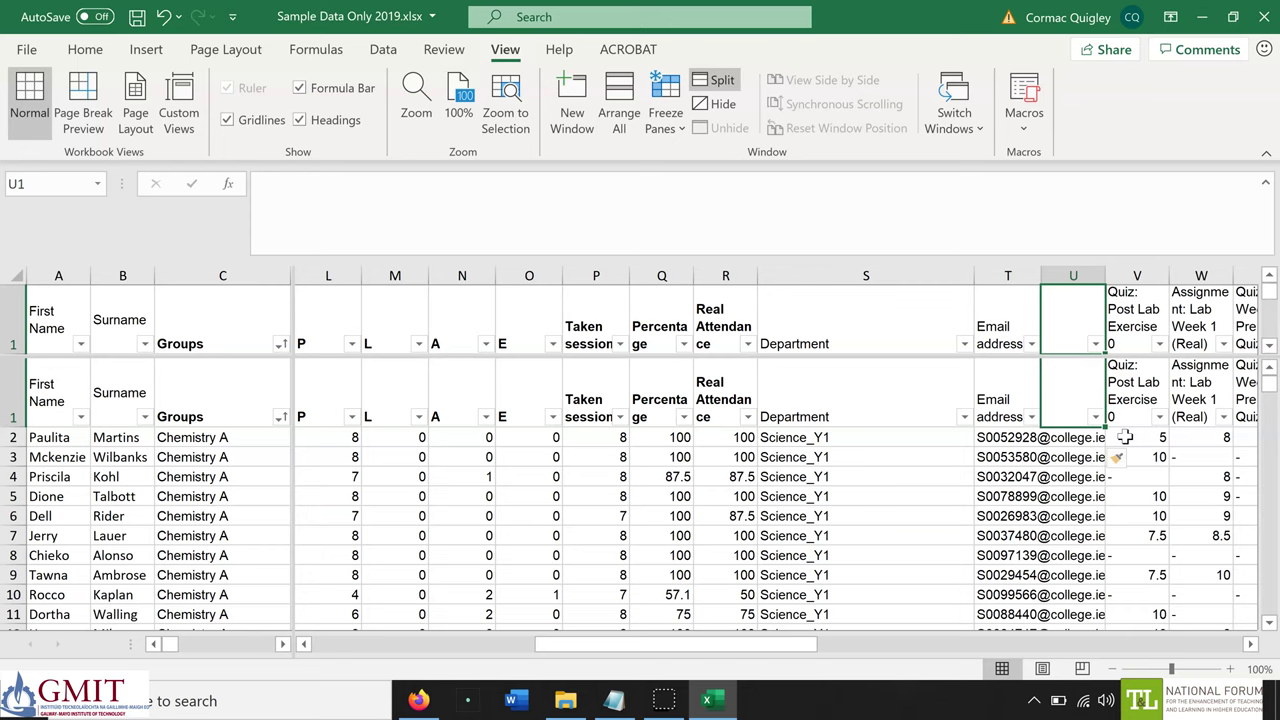
{"action": "type", "text": "Real Mark for"}
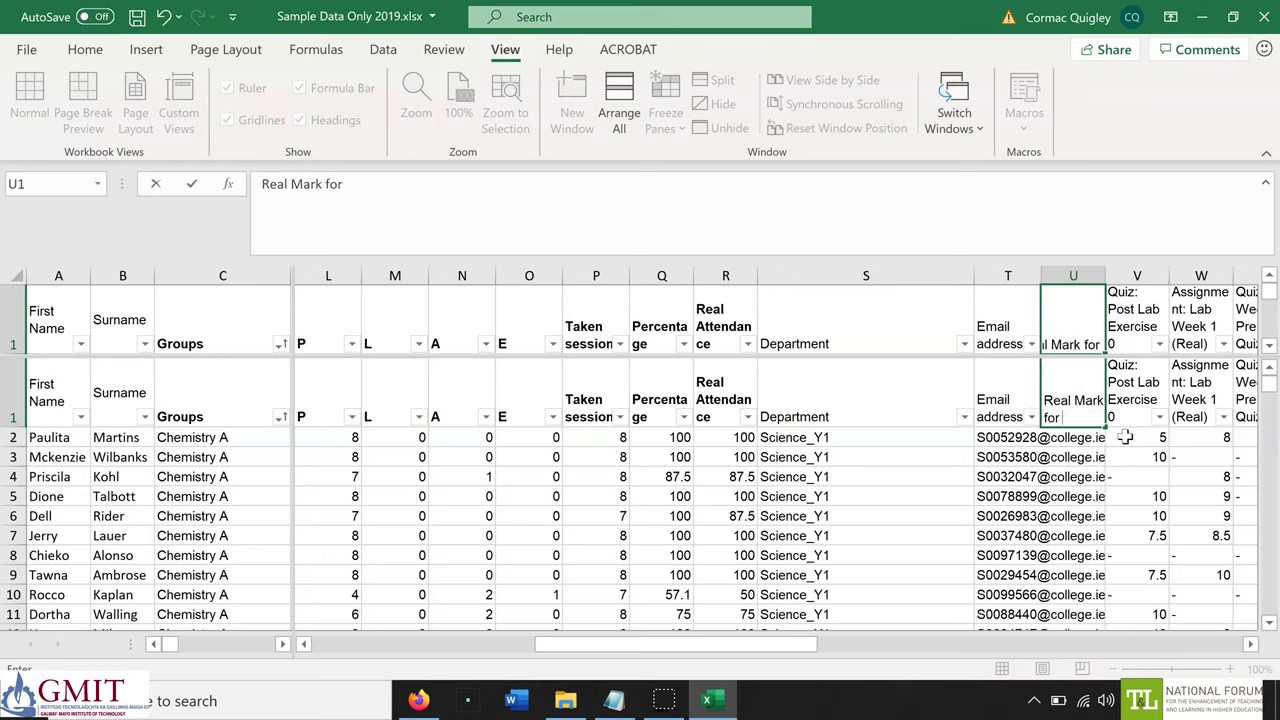
{"action": "type", "text": " Week one"}
{"action": "key", "text": "Return"}
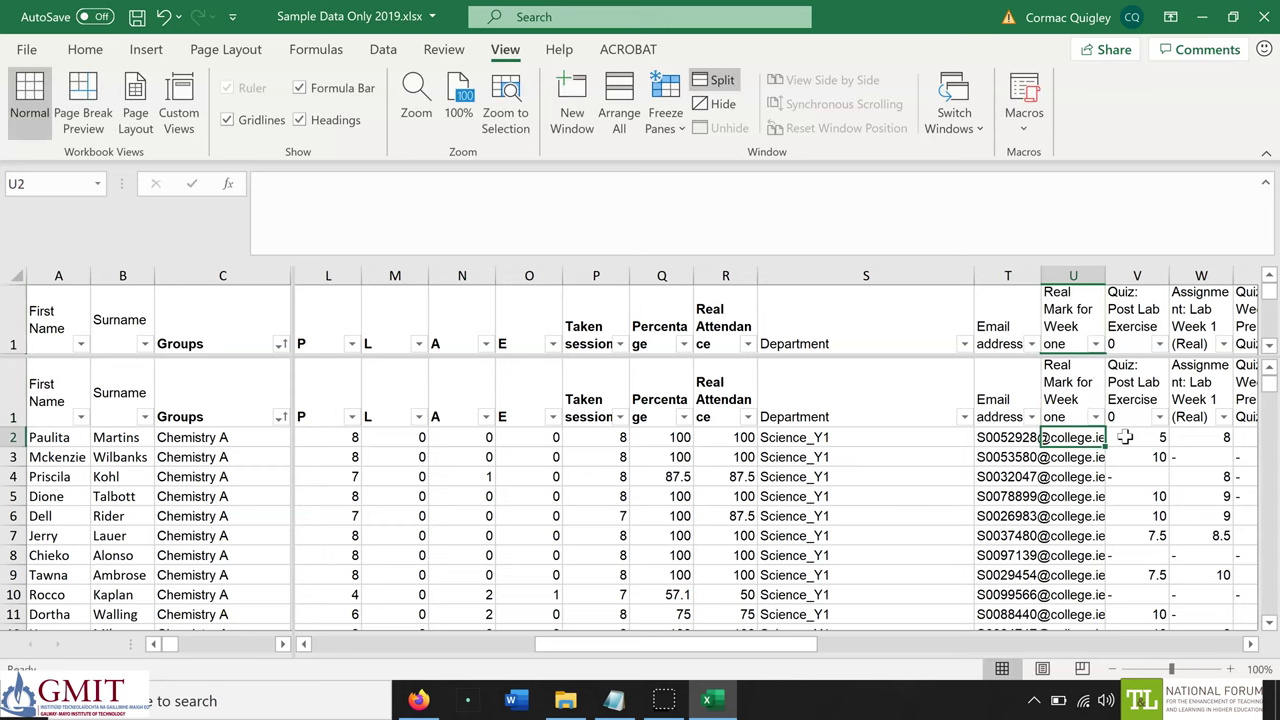
Insert another column V after the week one real mark and head it "Hypotheitcal Mark for Week 1"
{"action": "key", "text": "Up"}
{"action": "key", "text": "Right"}
{"action": "key", "text": "ctrl+shift+plus"}
{"action": "type", "text": "Hyp"}
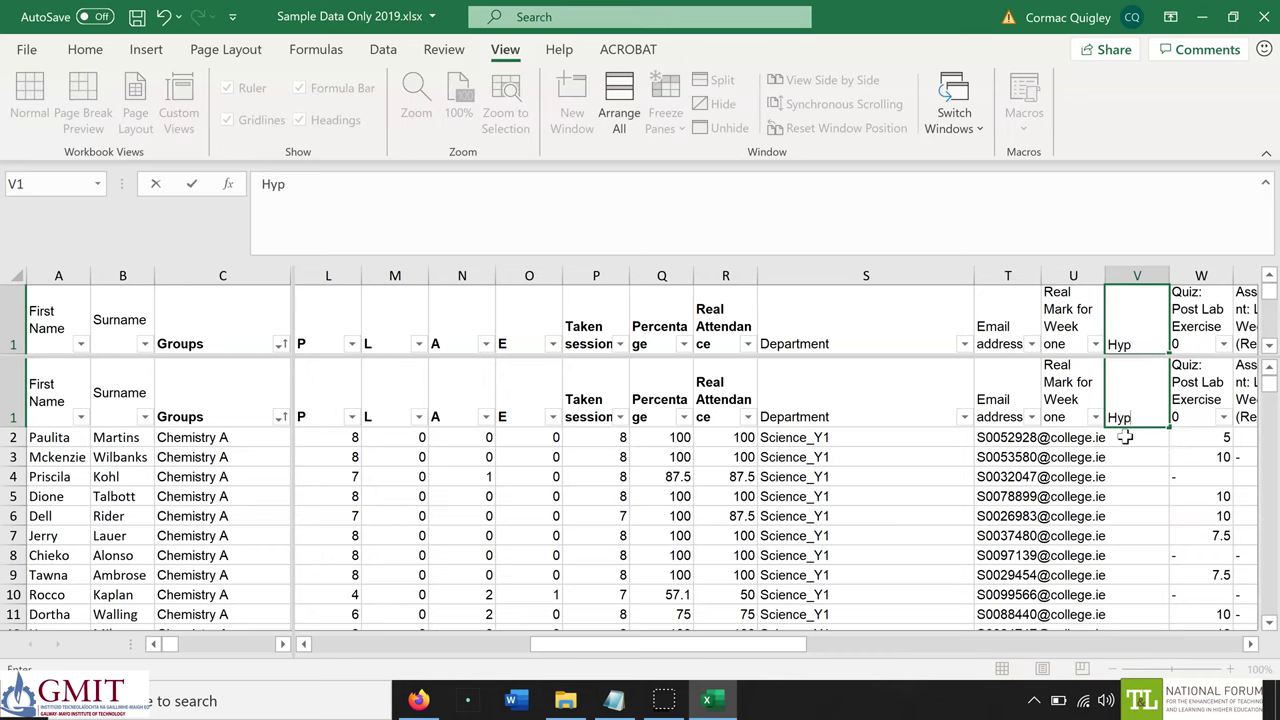
{"action": "type", "text": "otheitcal Mar"}
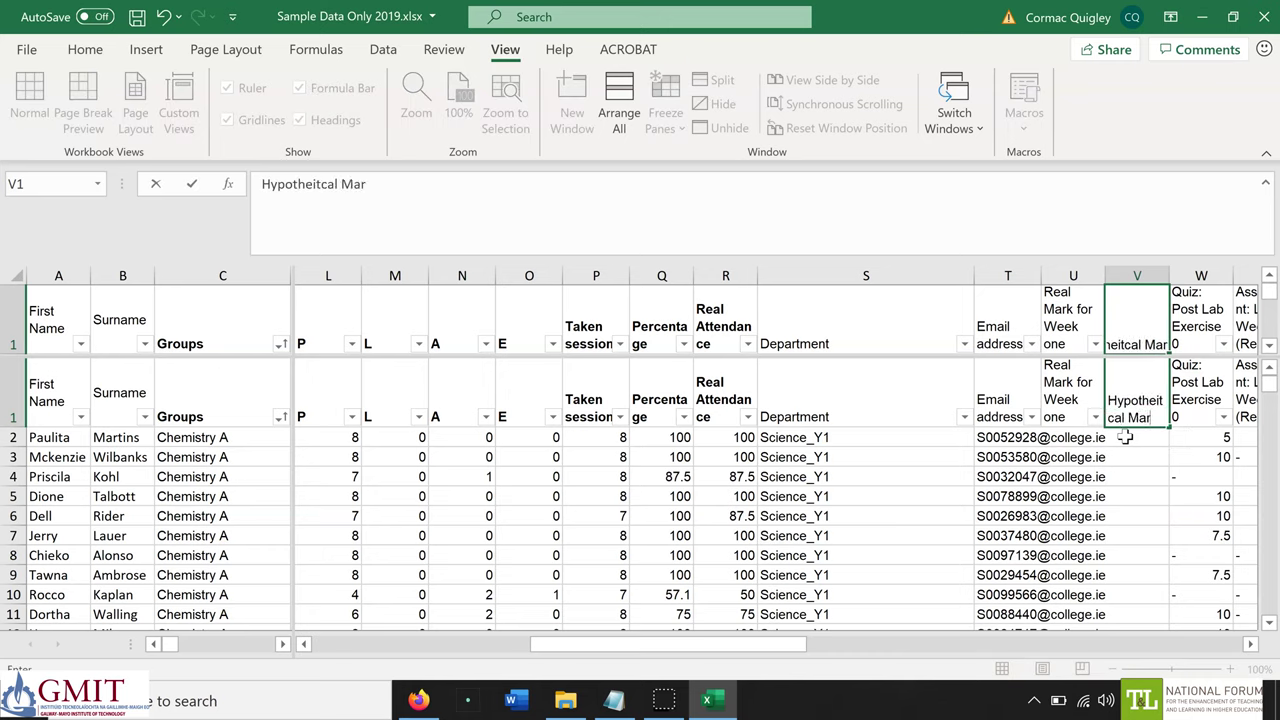
{"action": "type", "text": "k for Week 1"}
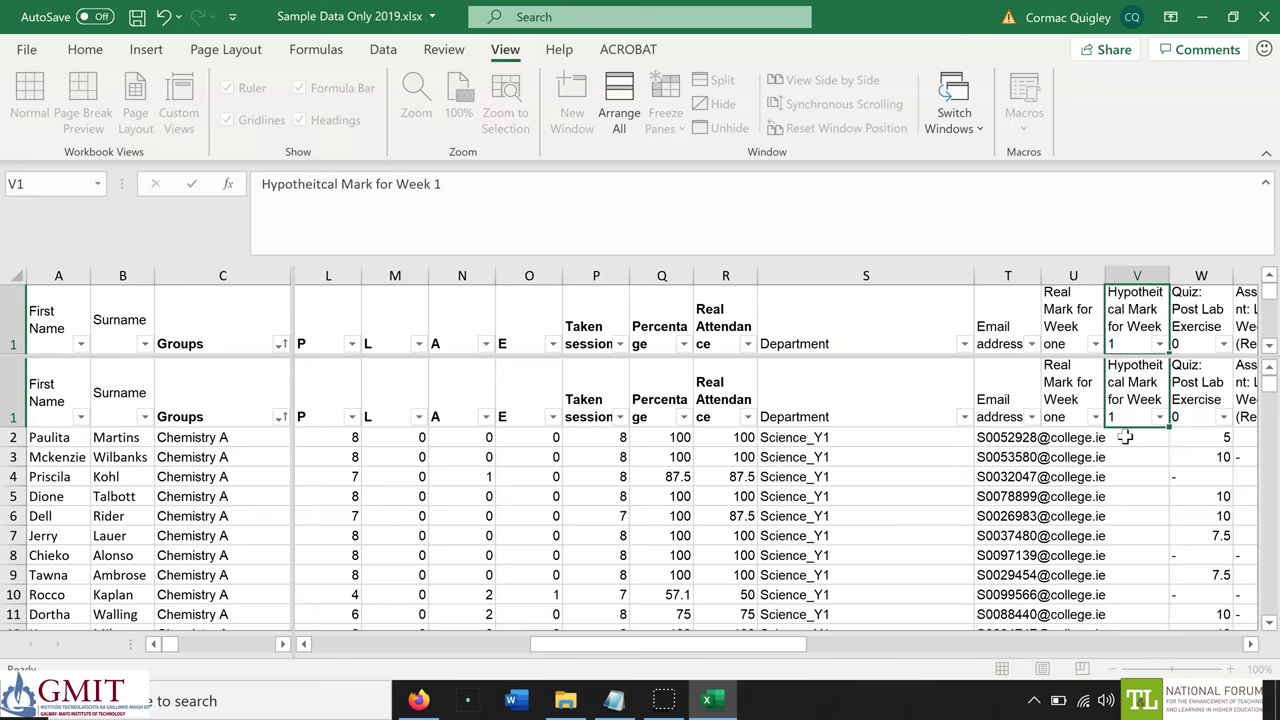
Calculate the week 1 hypothetical mark in V2 with =W2*0.15+X2*0.85 and fill the formula down for all students
{"action": "key", "text": "Return"}
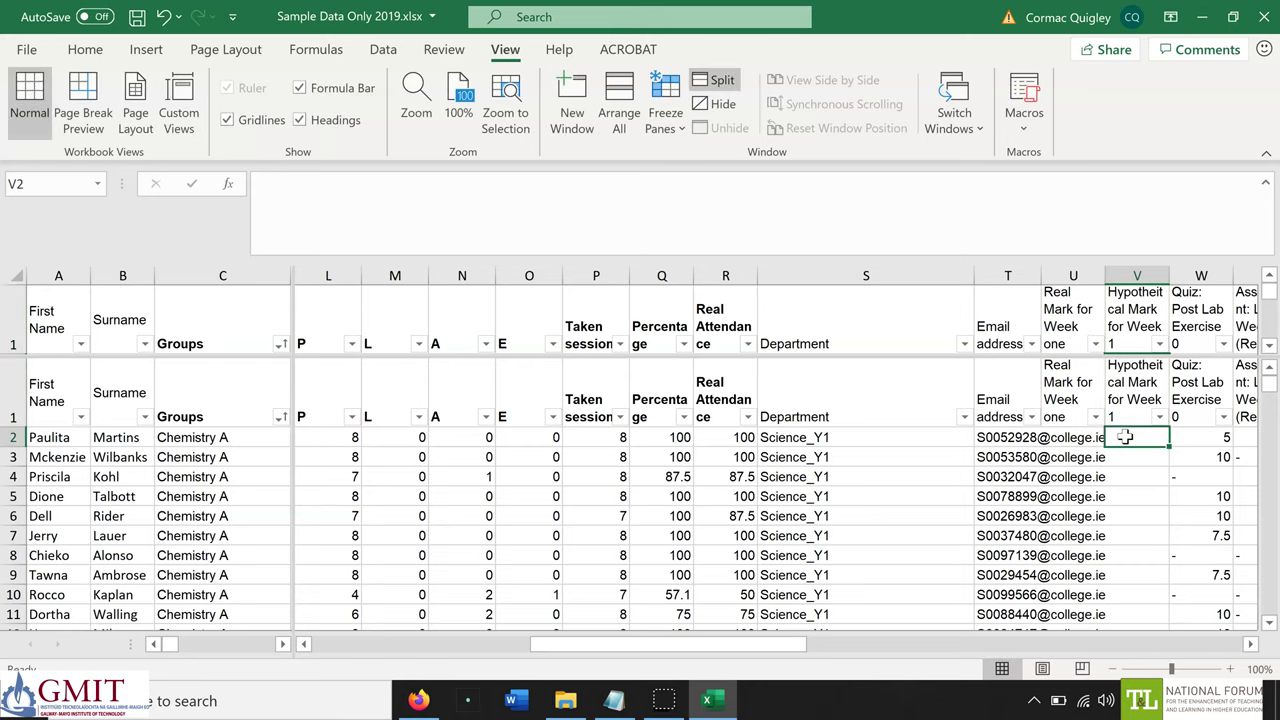
{"action": "key", "text": "Right"}
{"action": "key", "text": "Right"}
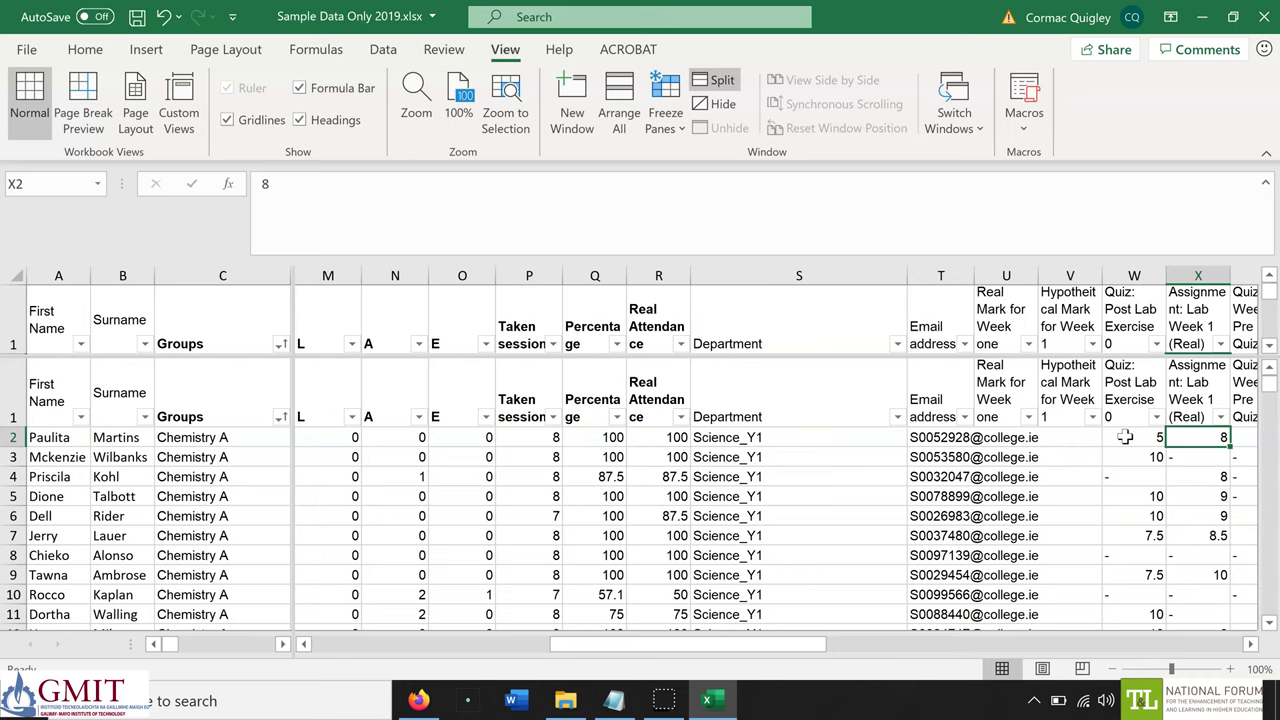
{"action": "key", "text": "Left"}
{"action": "key", "text": "Left"}
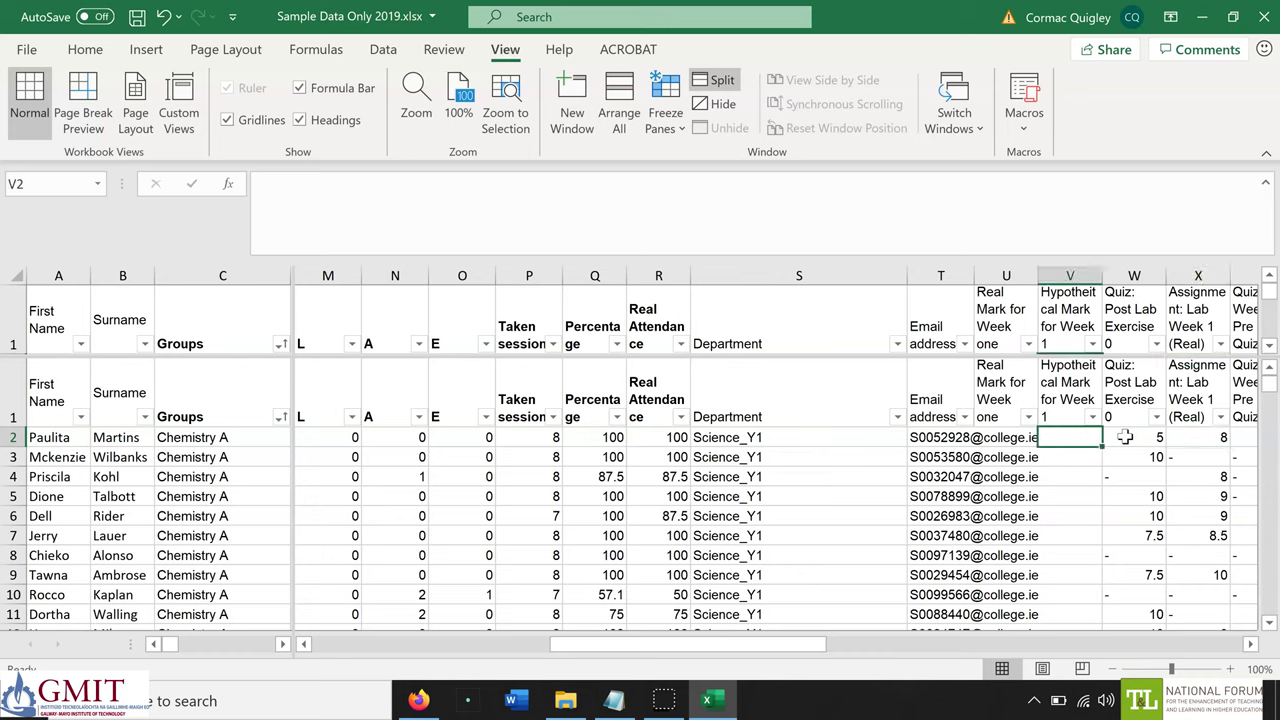
{"action": "type", "text": "="}
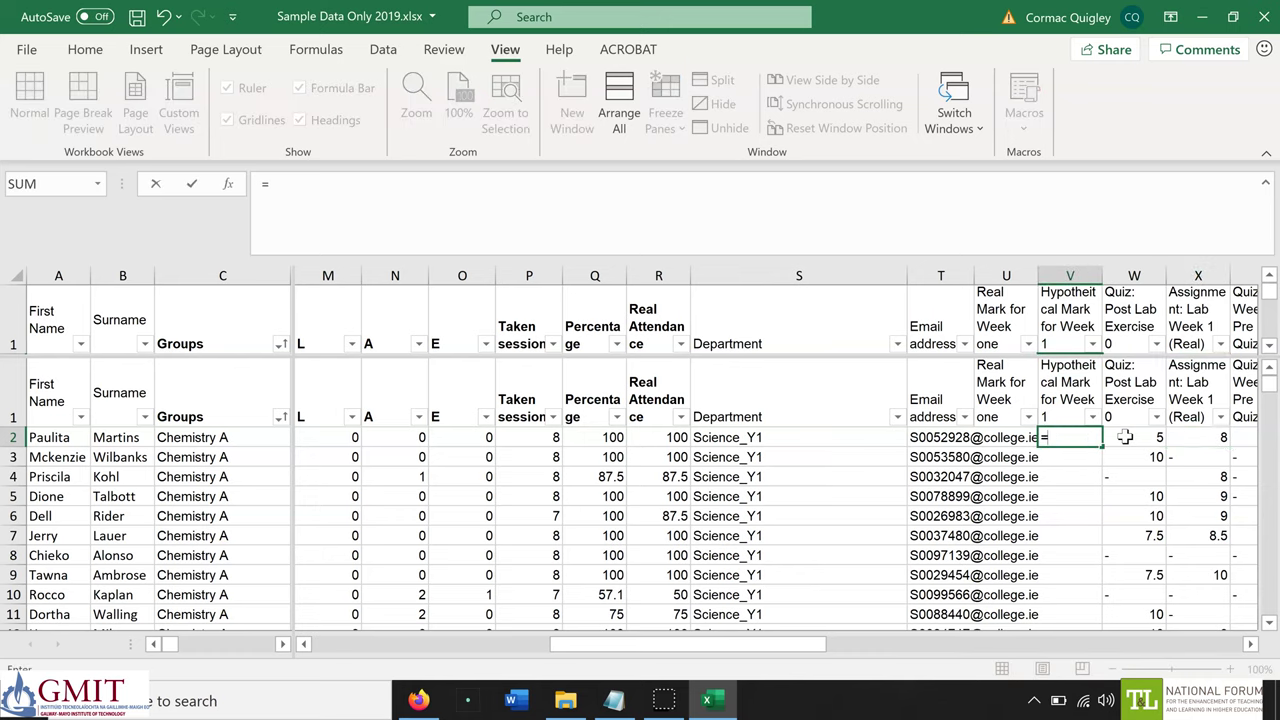
{"action": "left_click", "coordinate": [1125, 437]}
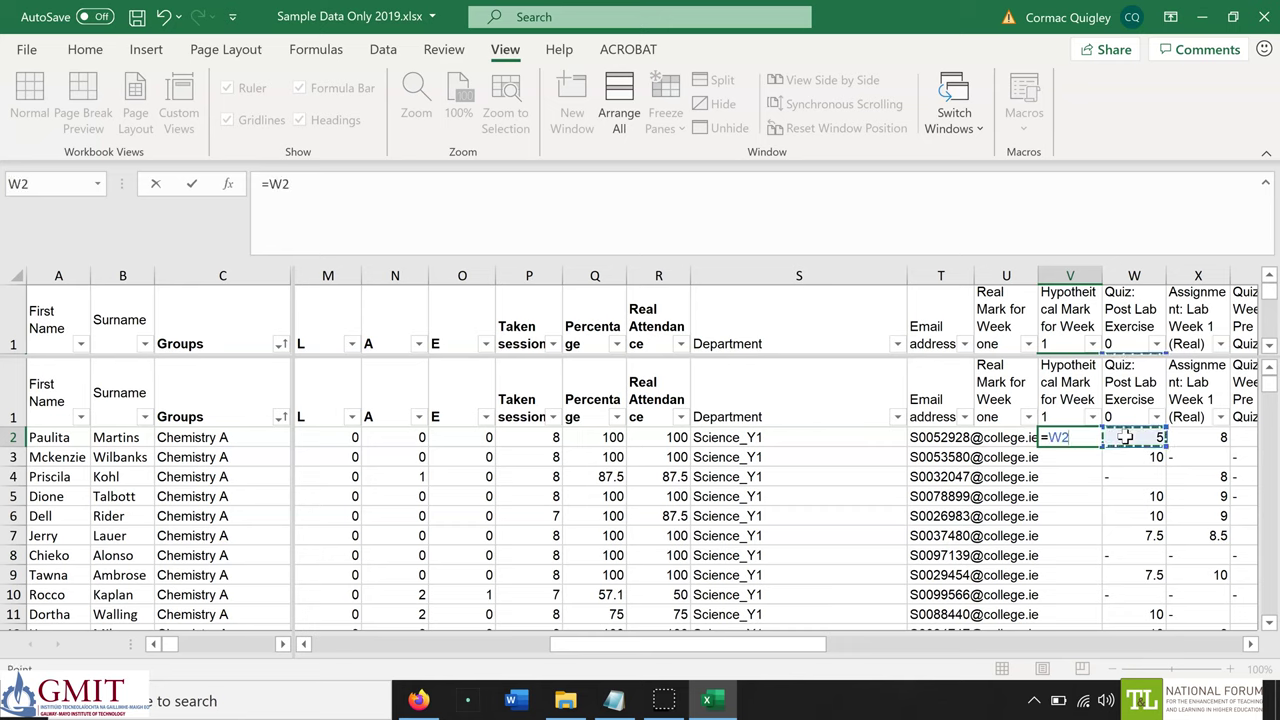
{"action": "type", "text": "*0.15+"}
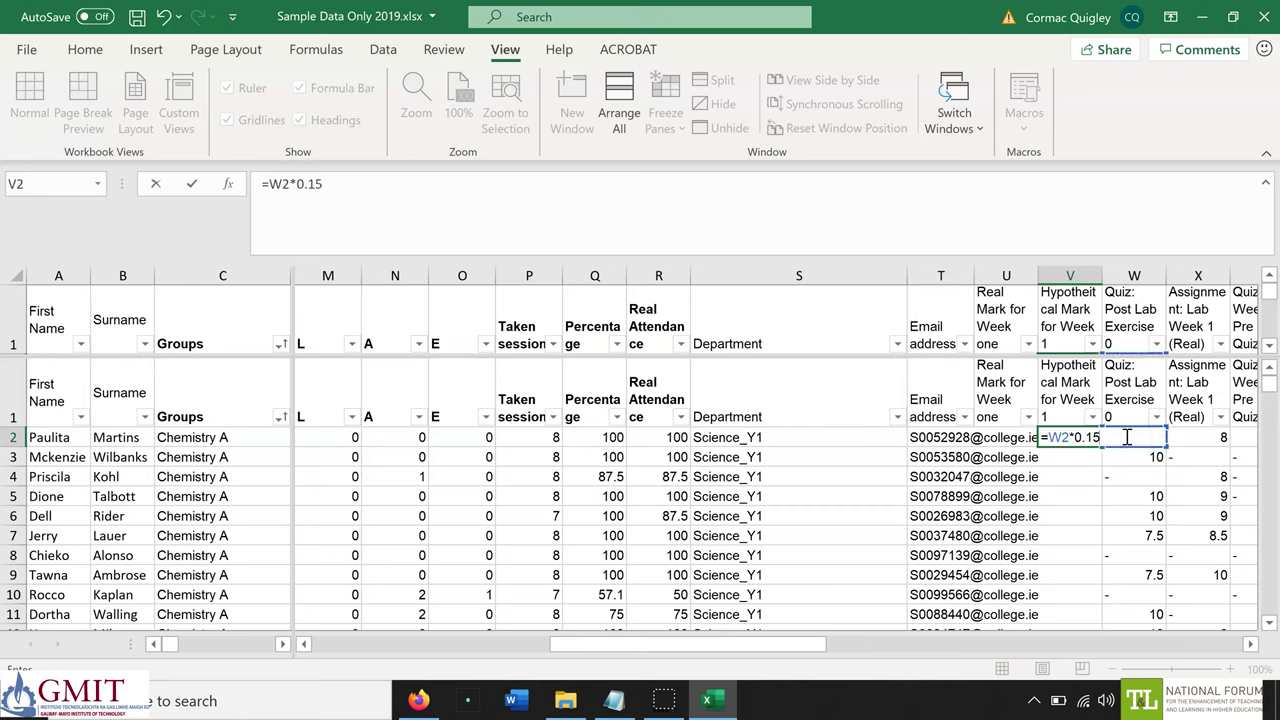
{"action": "key", "text": "Right"}
{"action": "key", "text": "Right"}
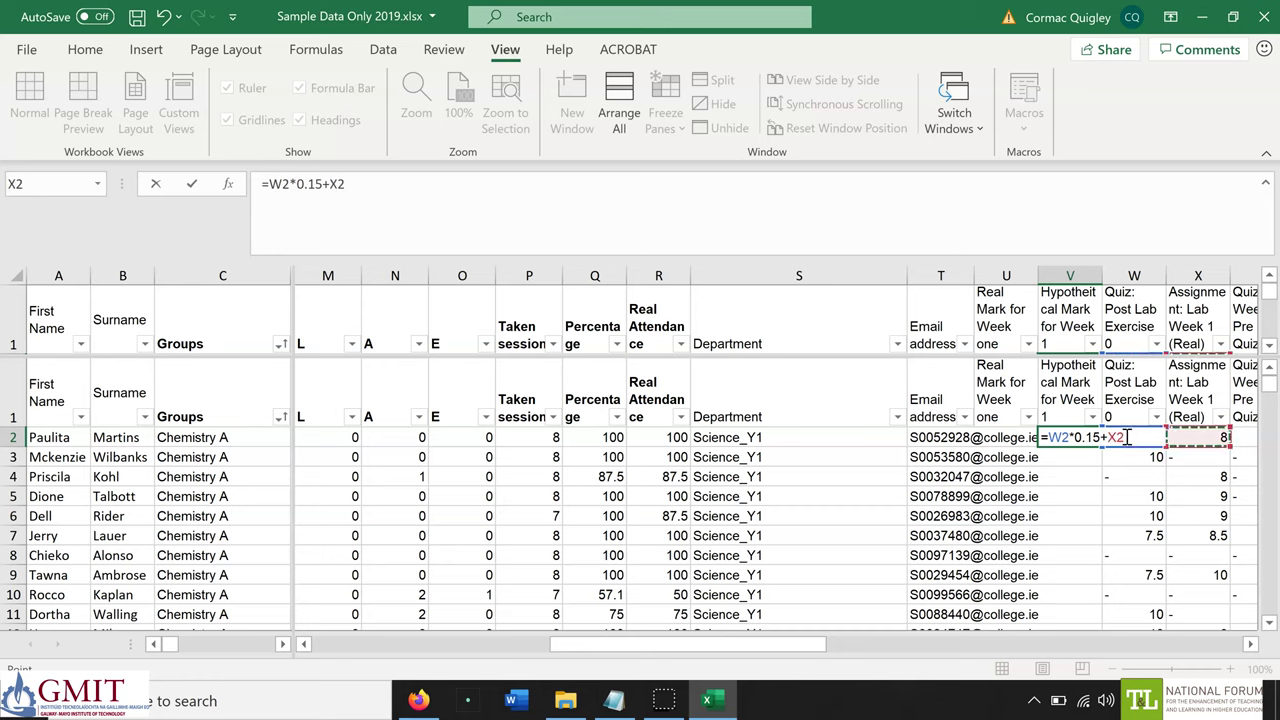
{"action": "type", "text": "*0.85"}
{"action": "key", "text": "ctrl+Return"}
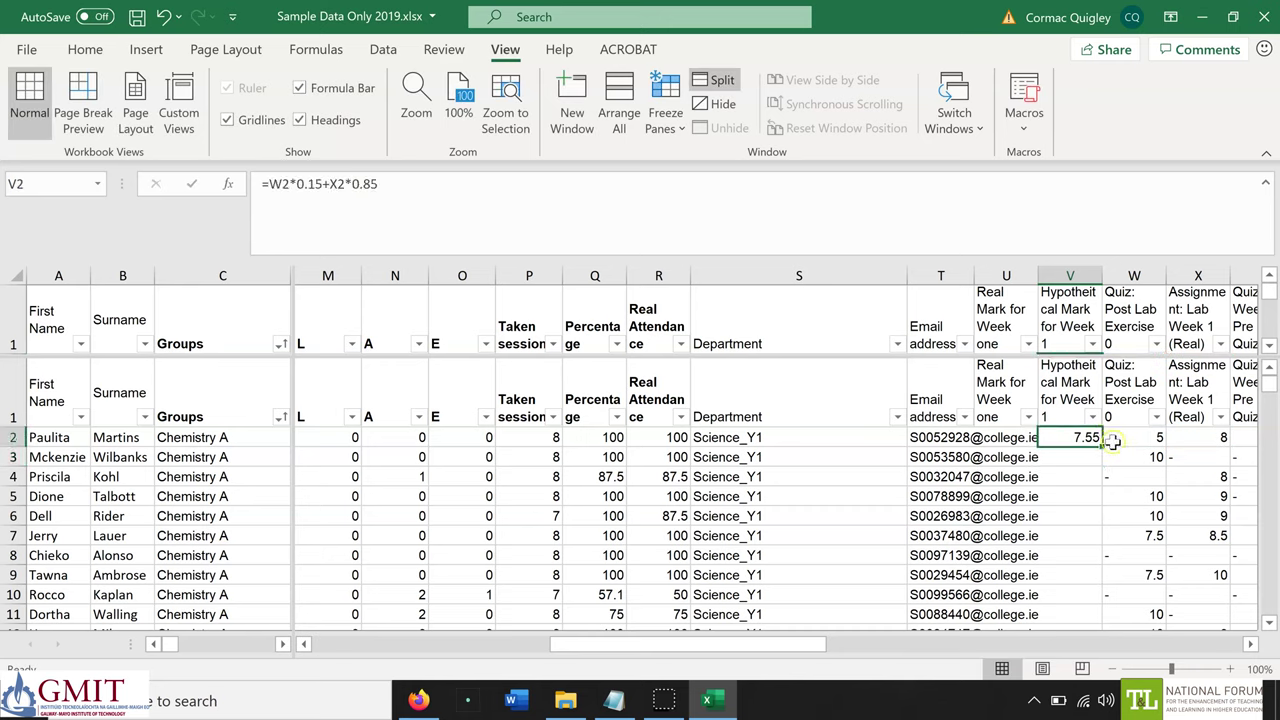
{"action": "double_click", "coordinate": [1103, 447]}
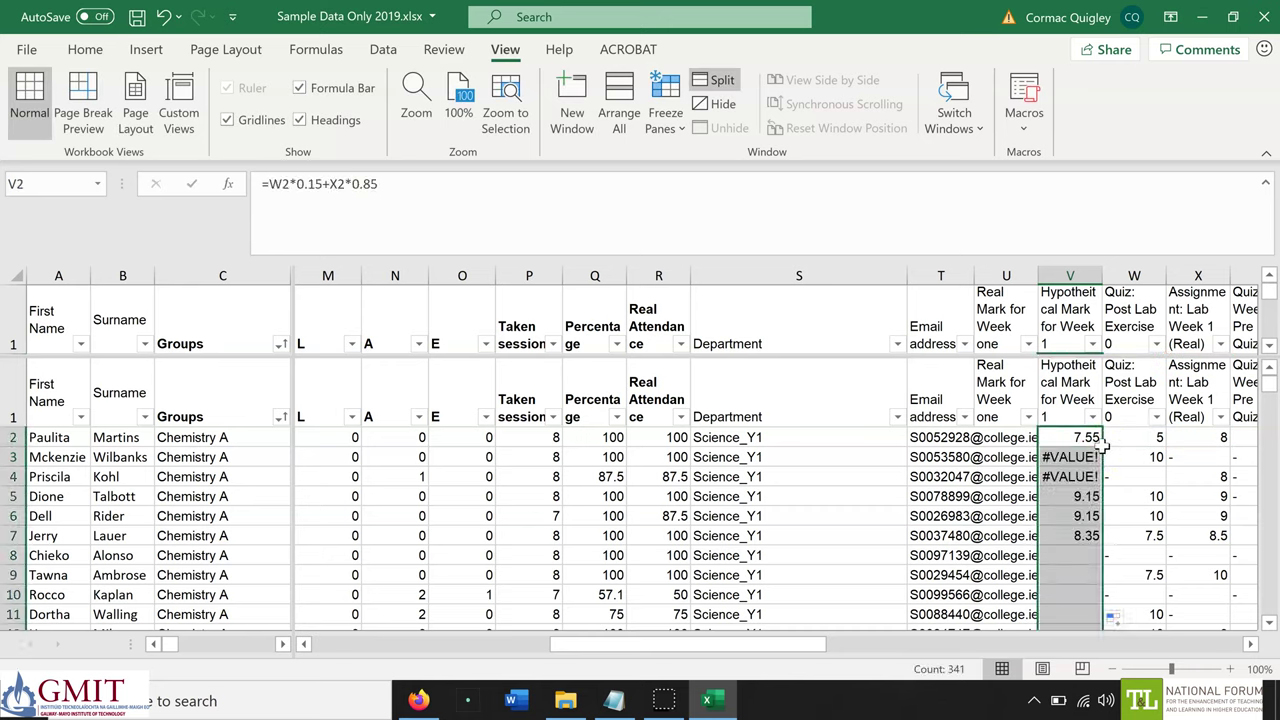
Replace every cell in the sheet containing only "-" with 0, matching entire cell contents
{"action": "left_click", "coordinate": [1083, 458]}
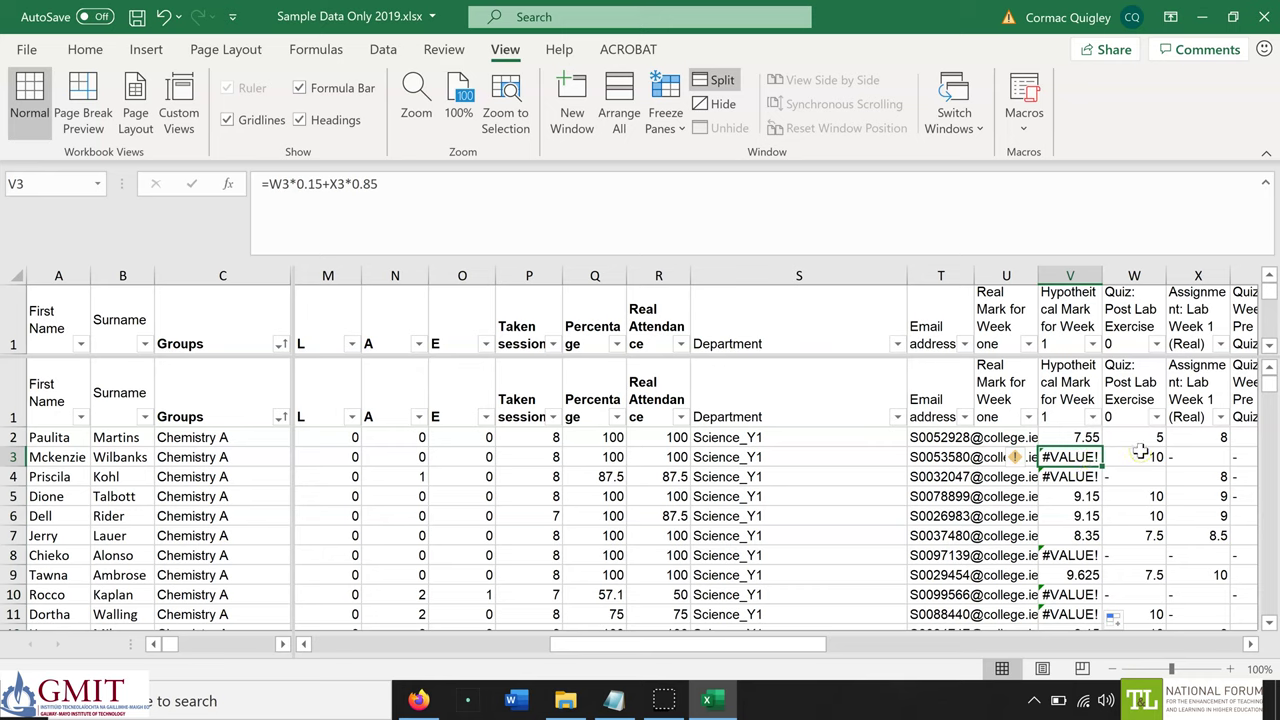
{"action": "key", "text": "Up"}
{"action": "key", "text": "Right"}
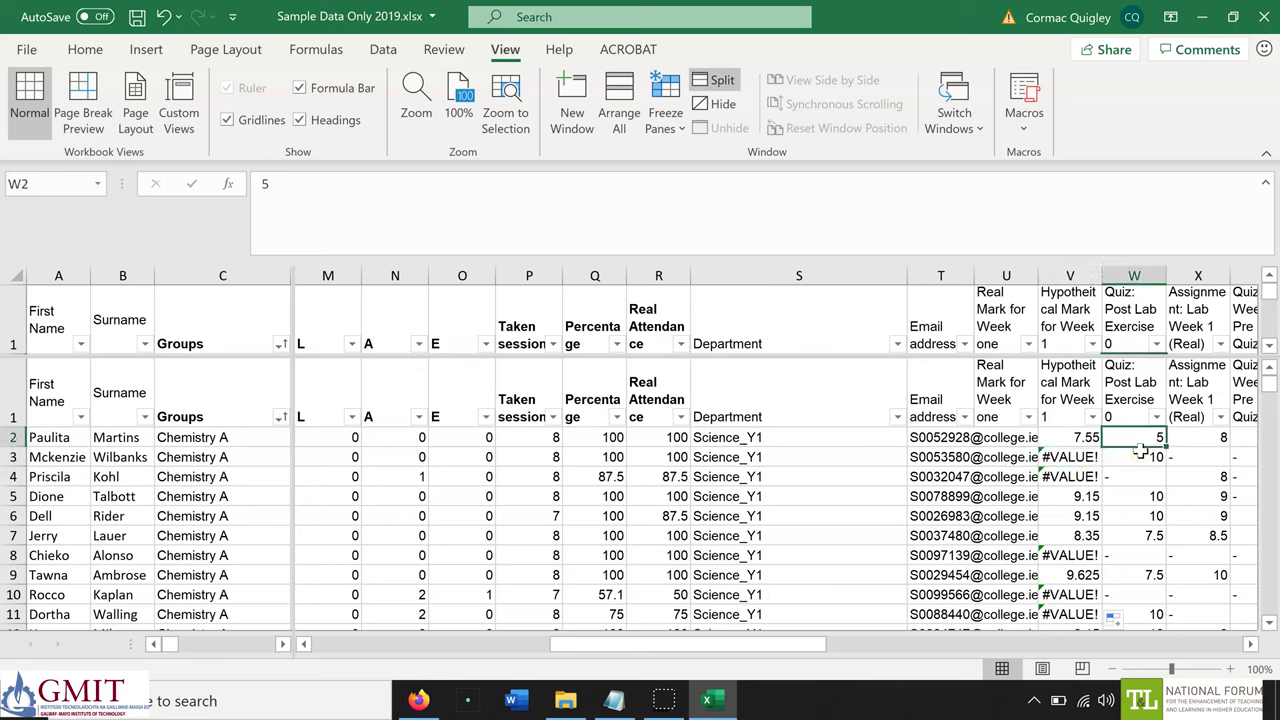
{"action": "key", "text": "ctrl+h"}
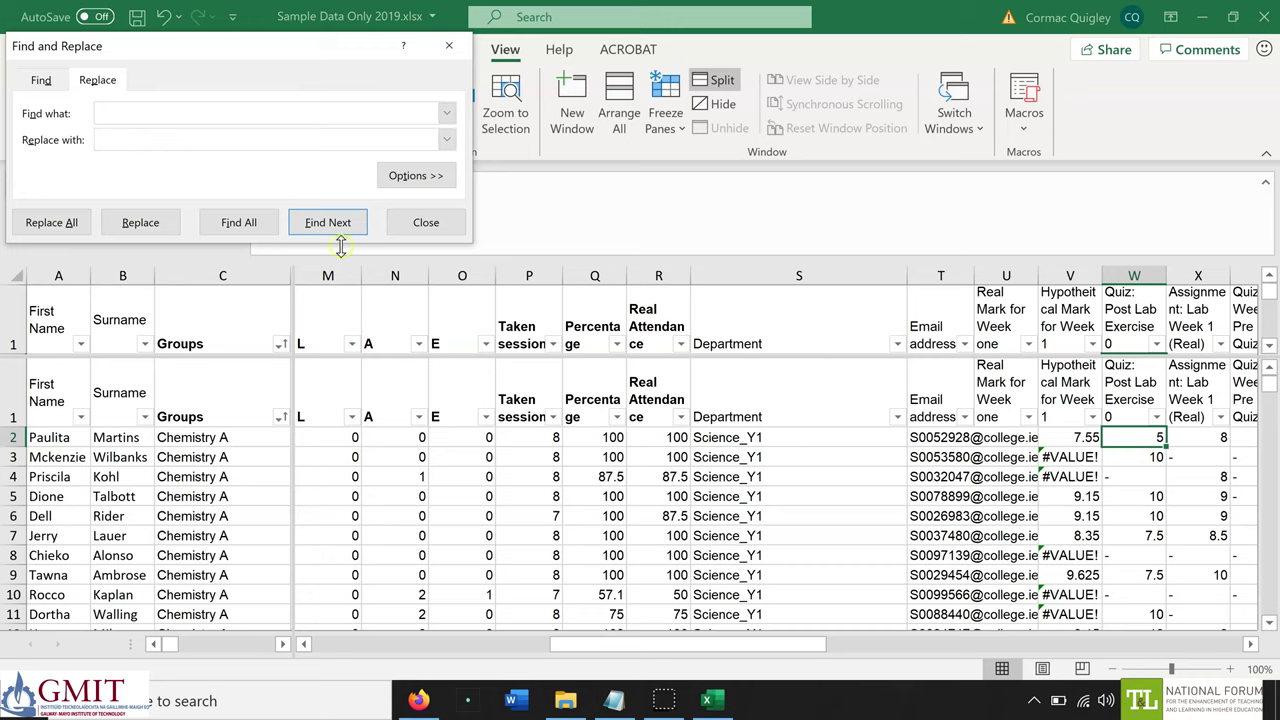
{"action": "left_click", "coordinate": [418, 175]}
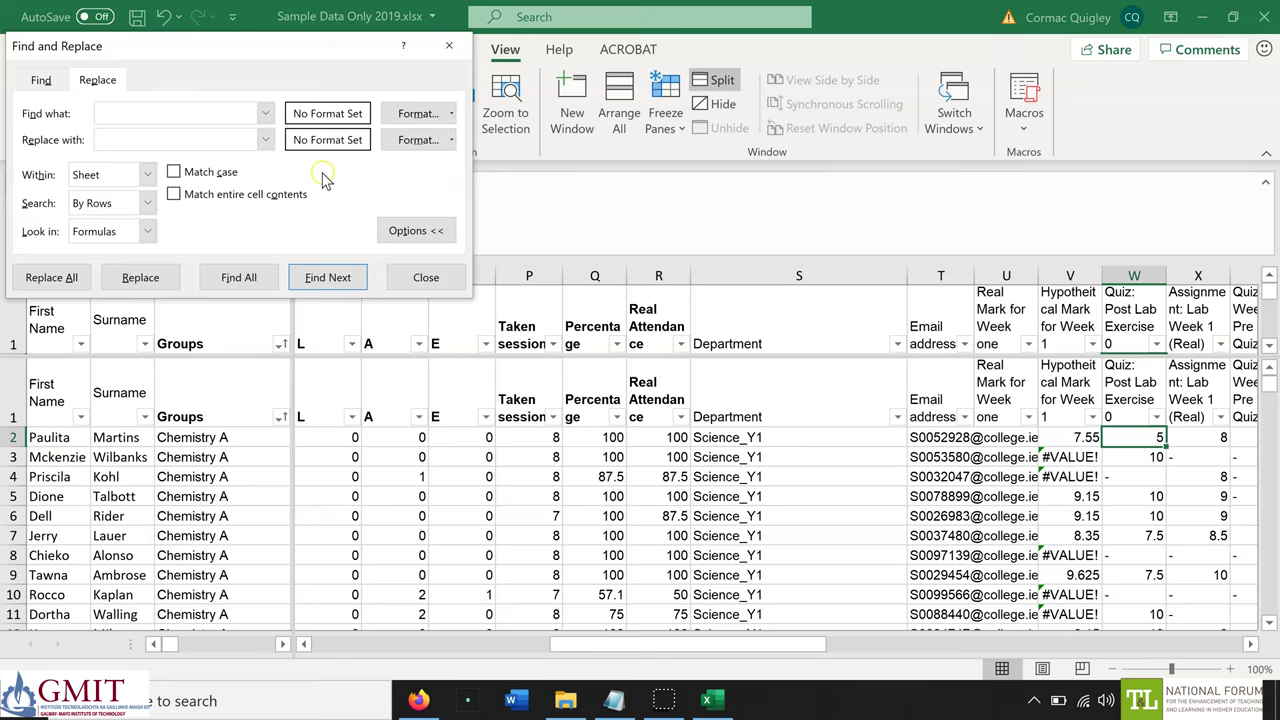
{"action": "left_click", "coordinate": [257, 194]}
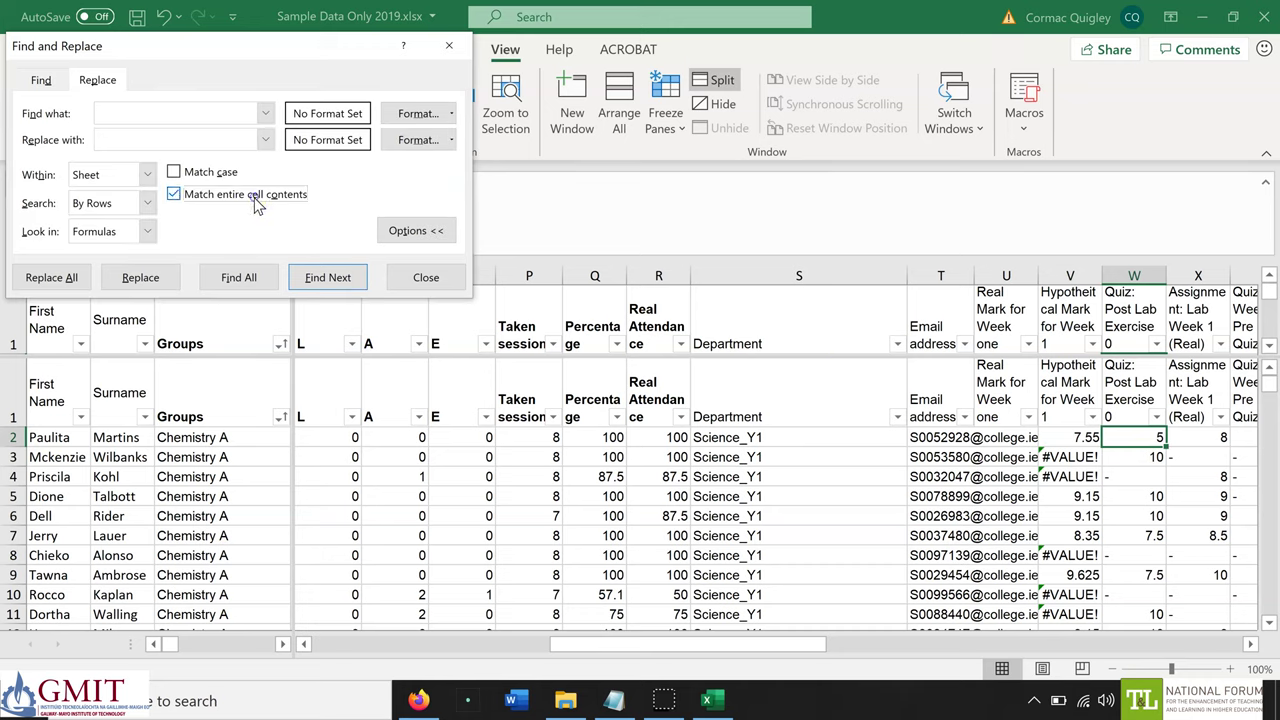
{"action": "left_click", "coordinate": [170, 116]}
{"action": "type", "text": "-"}
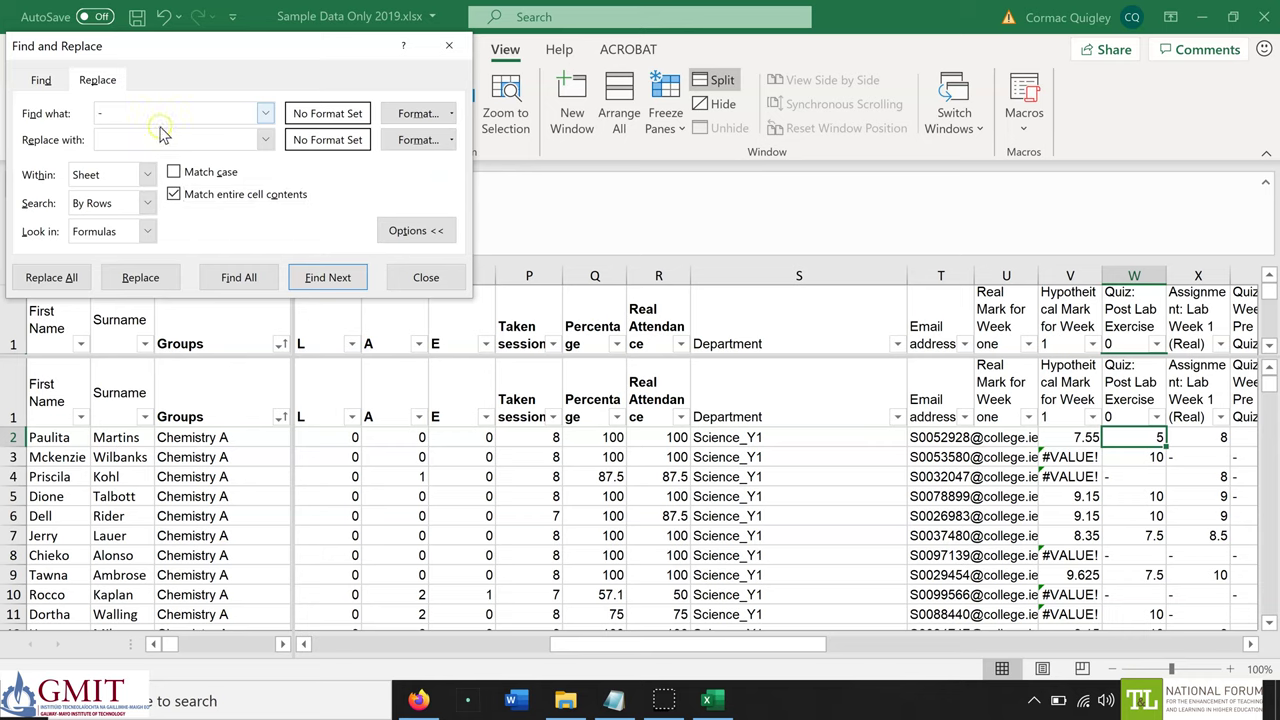
{"action": "left_click", "coordinate": [162, 139]}
{"action": "type", "text": "0"}
{"action": "left_click", "coordinate": [55, 282]}
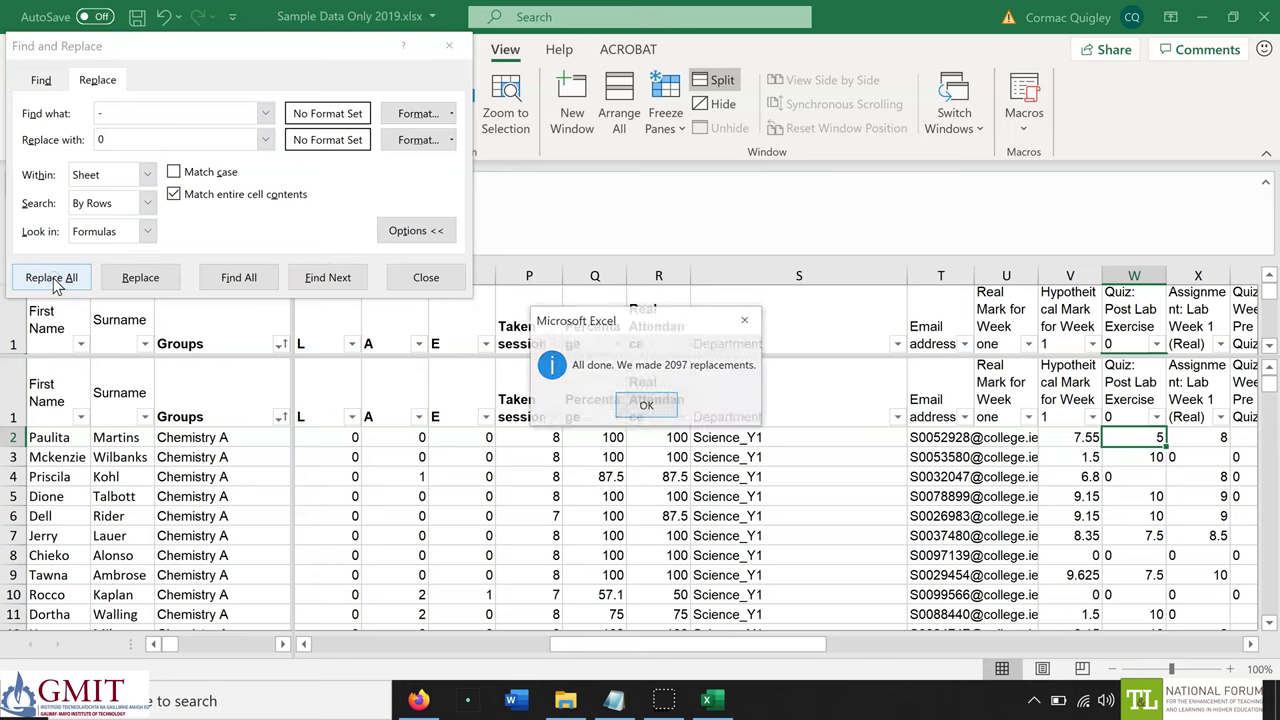
{"action": "left_click", "coordinate": [646, 405]}
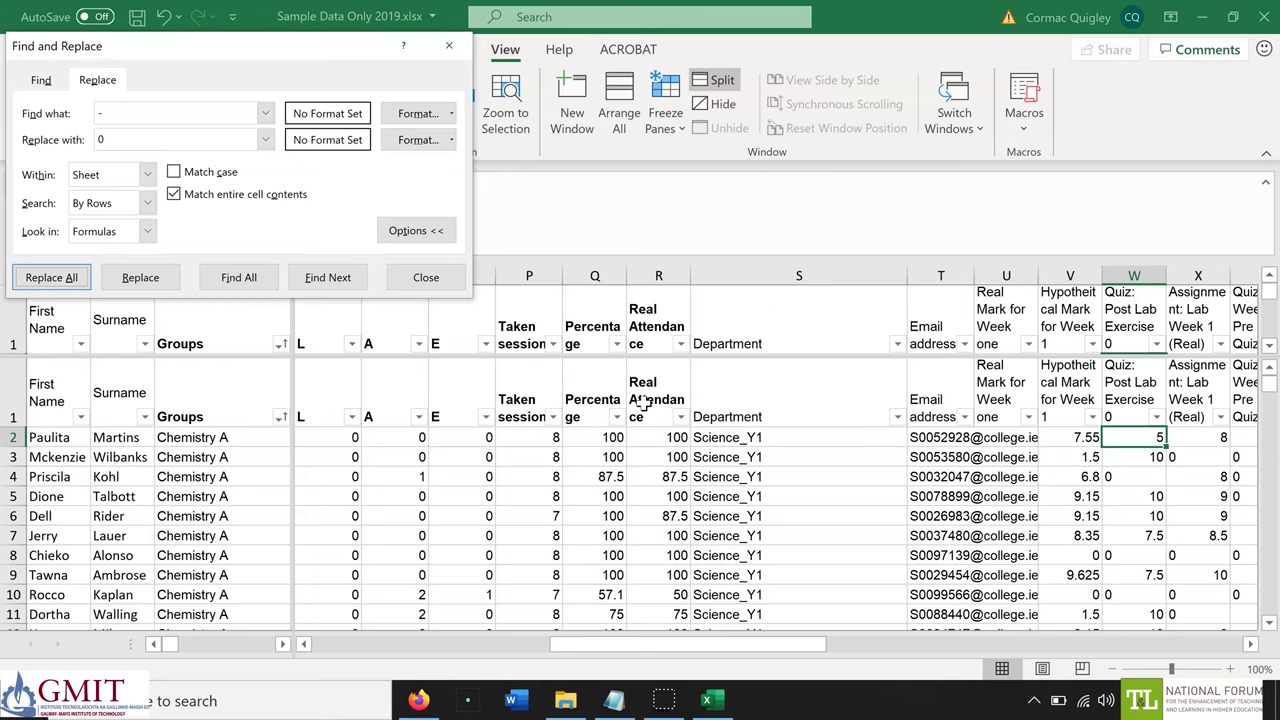
{"action": "left_click", "coordinate": [424, 279]}
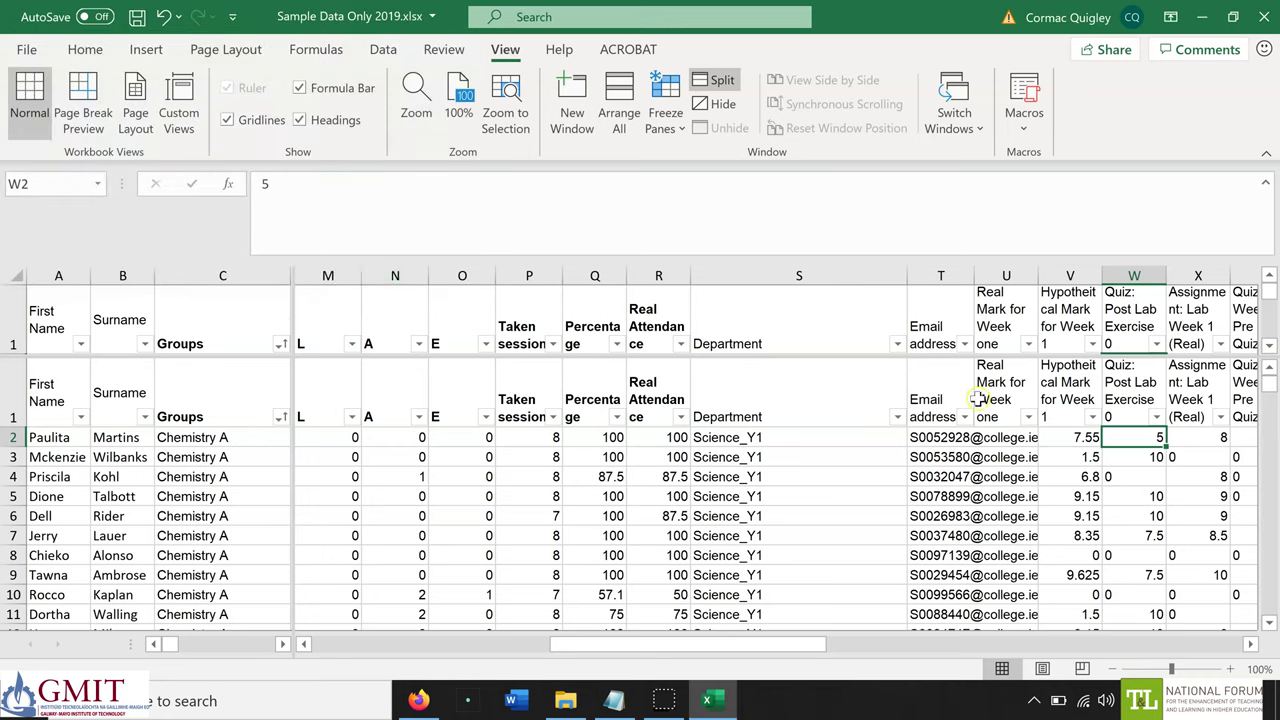
Calculate the week one real mark in U2 with =IF(W2>3.99,V2,MIN(V2,7))
{"action": "left_click", "coordinate": [1015, 437]}
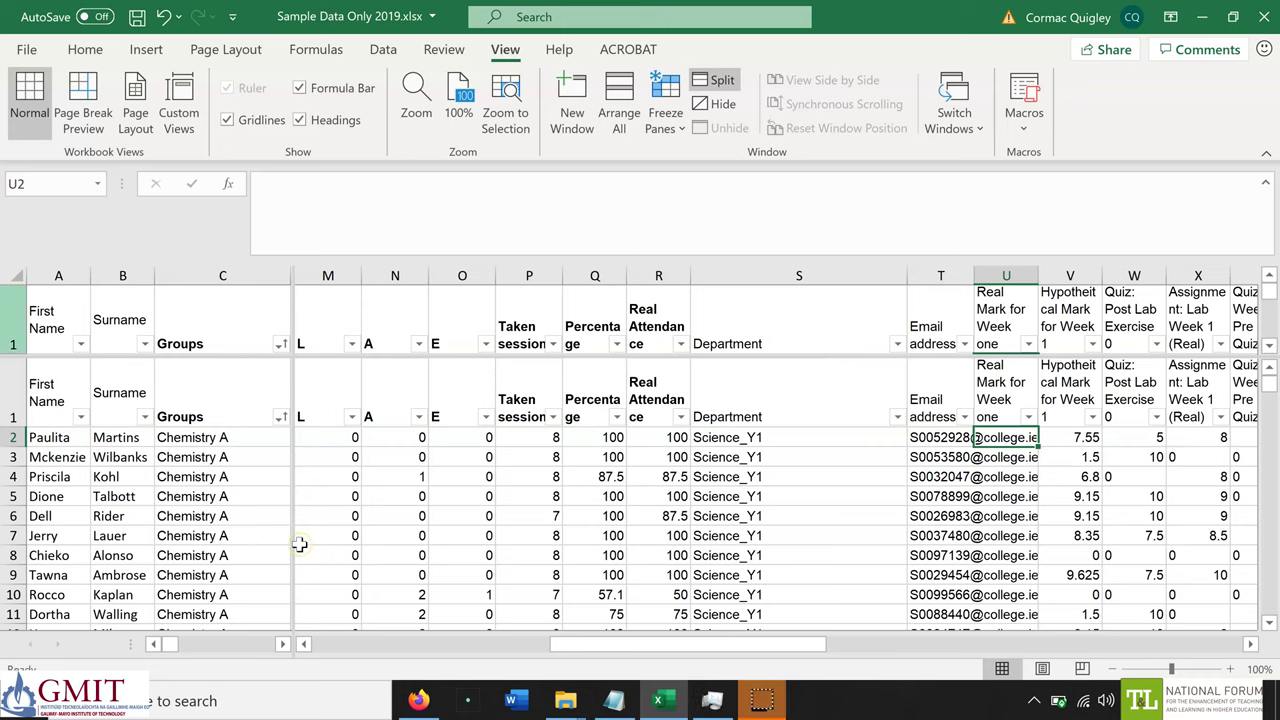
{"action": "type", "text": "="}
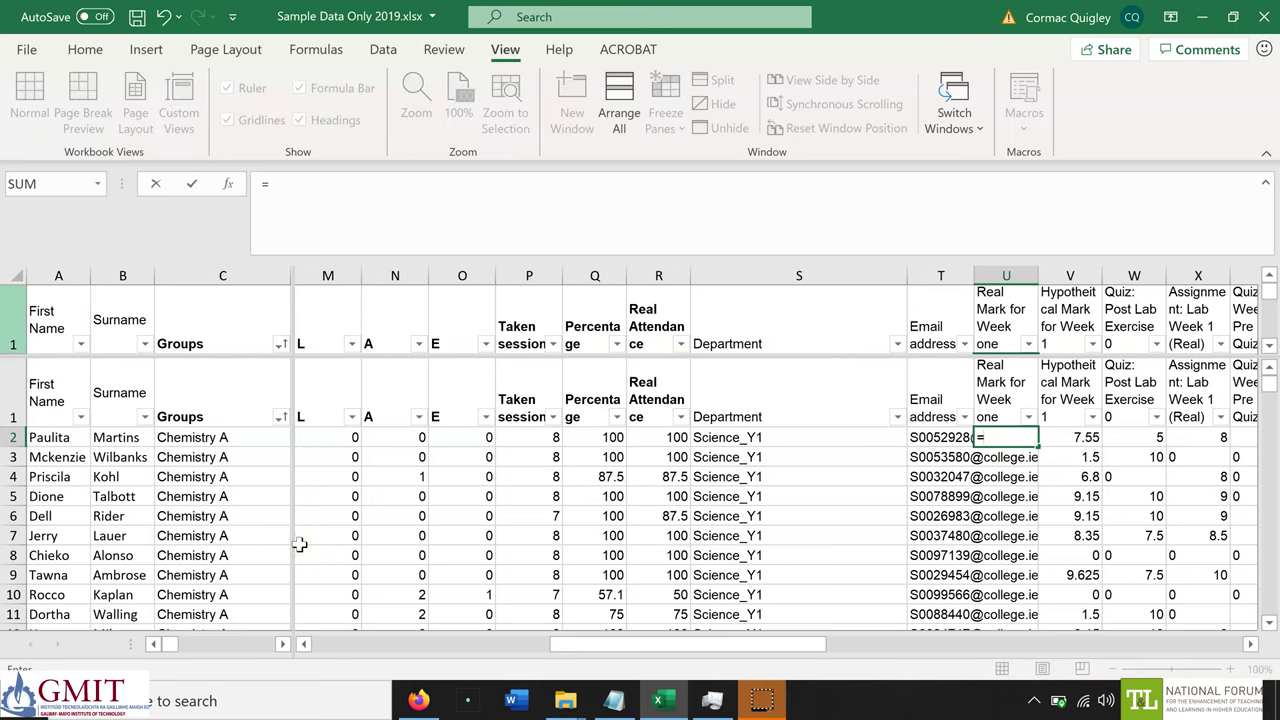
{"action": "type", "text": "if"}
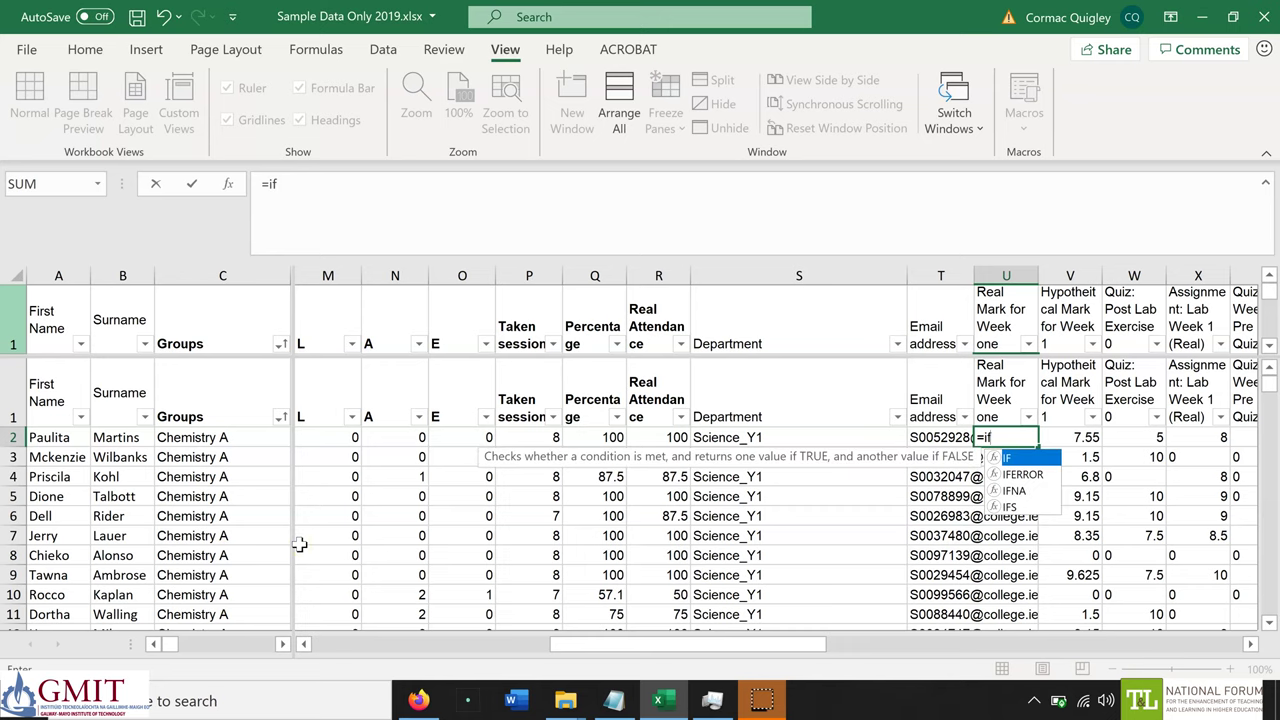
{"action": "type", "text": "("}
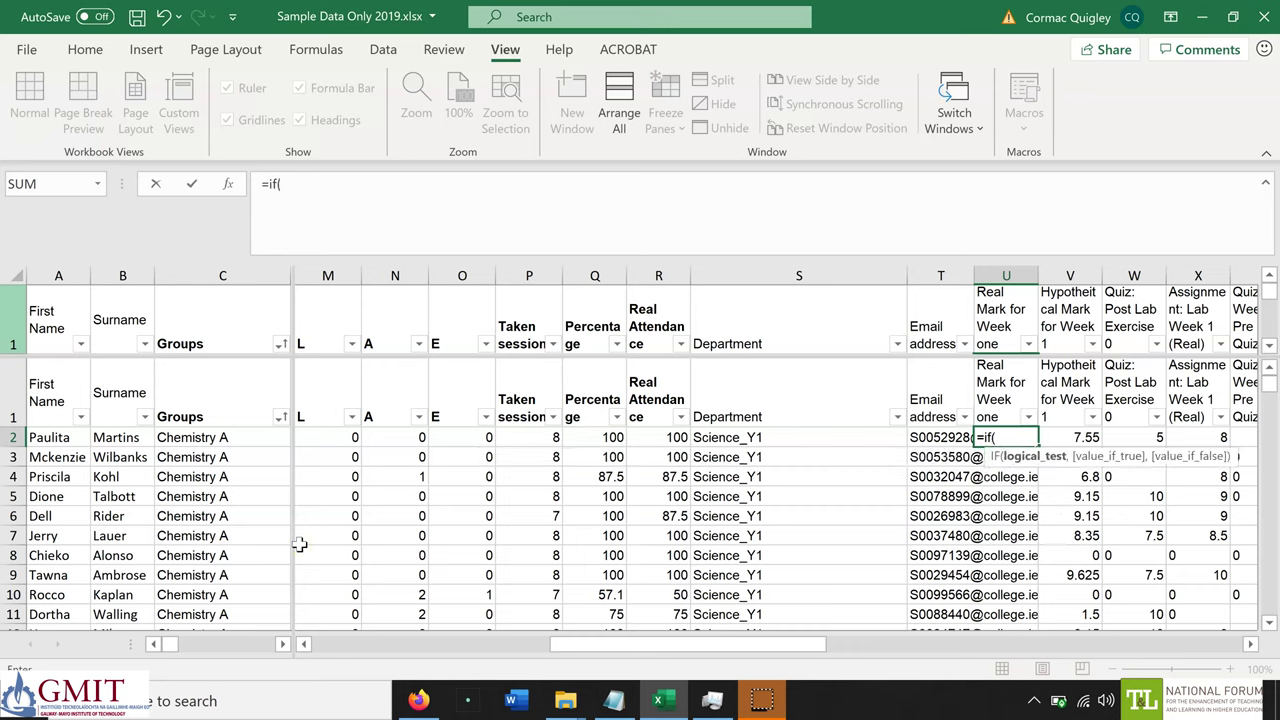
{"action": "key", "text": "Right"}
{"action": "key", "text": "Right"}
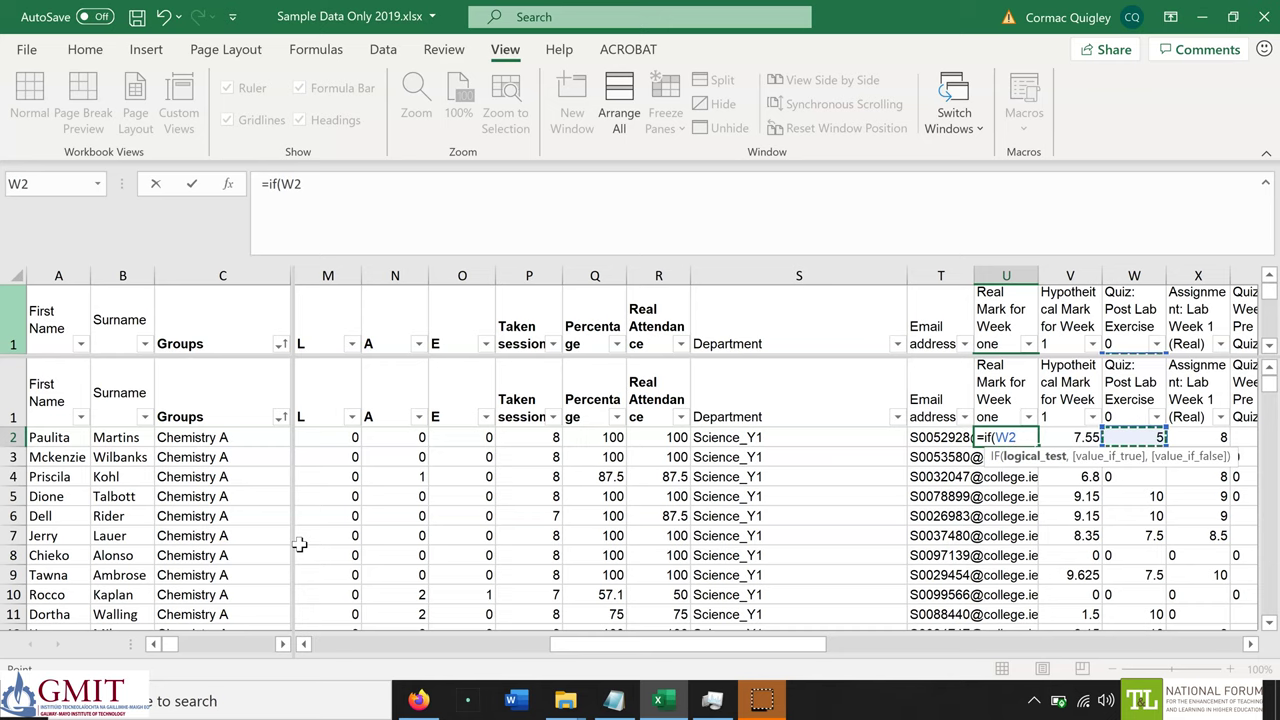
{"action": "type", "text": ">3.99"}
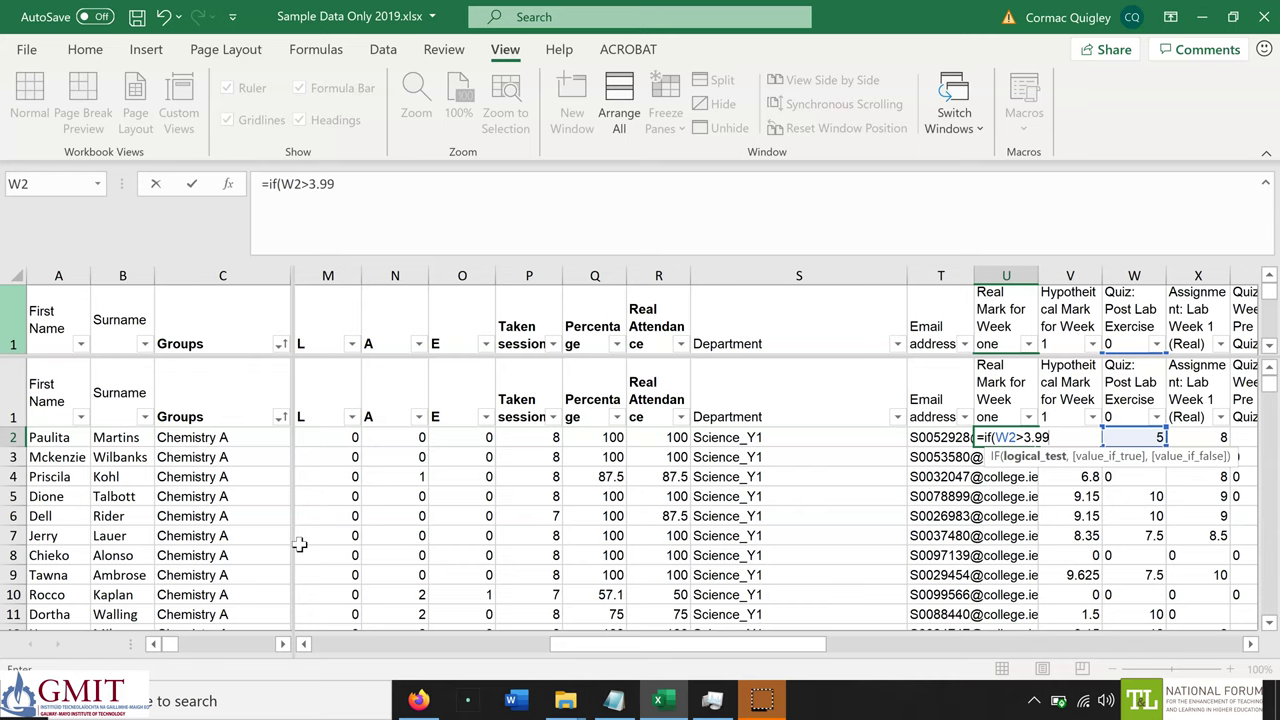
{"action": "type", "text": ","}
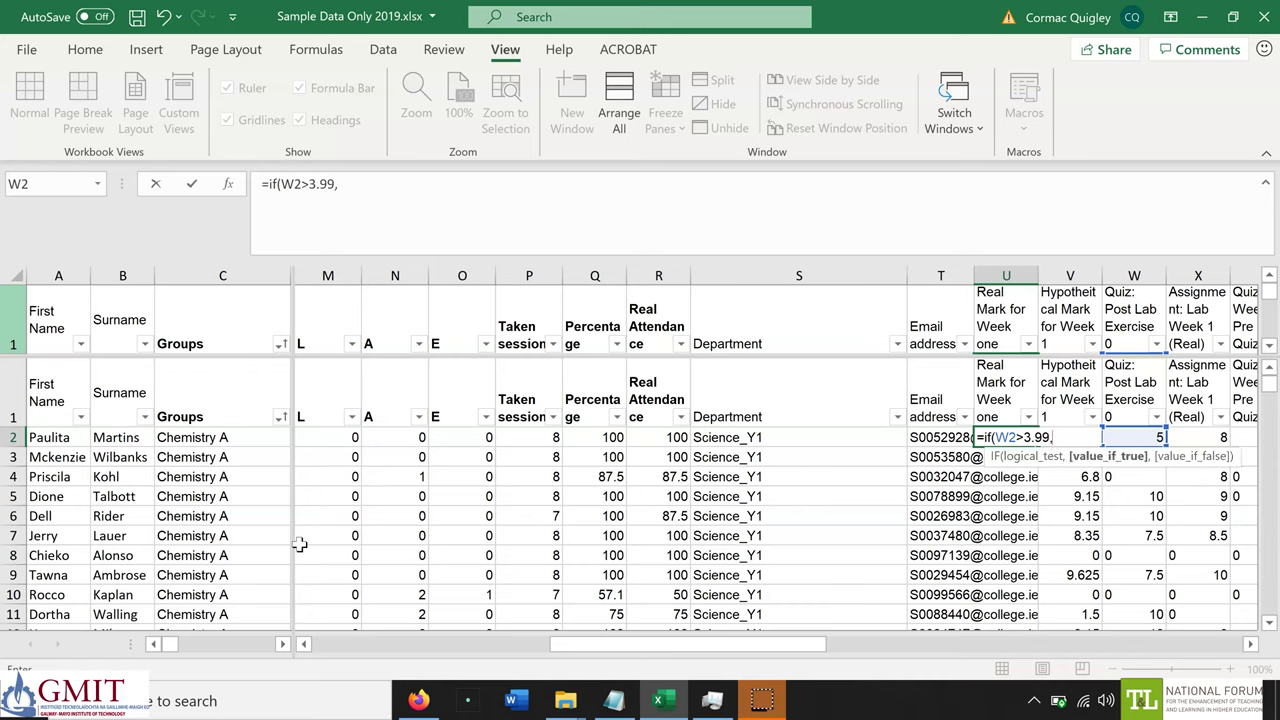
{"action": "key", "text": "Right"}
{"action": "type", "text": ",max"}
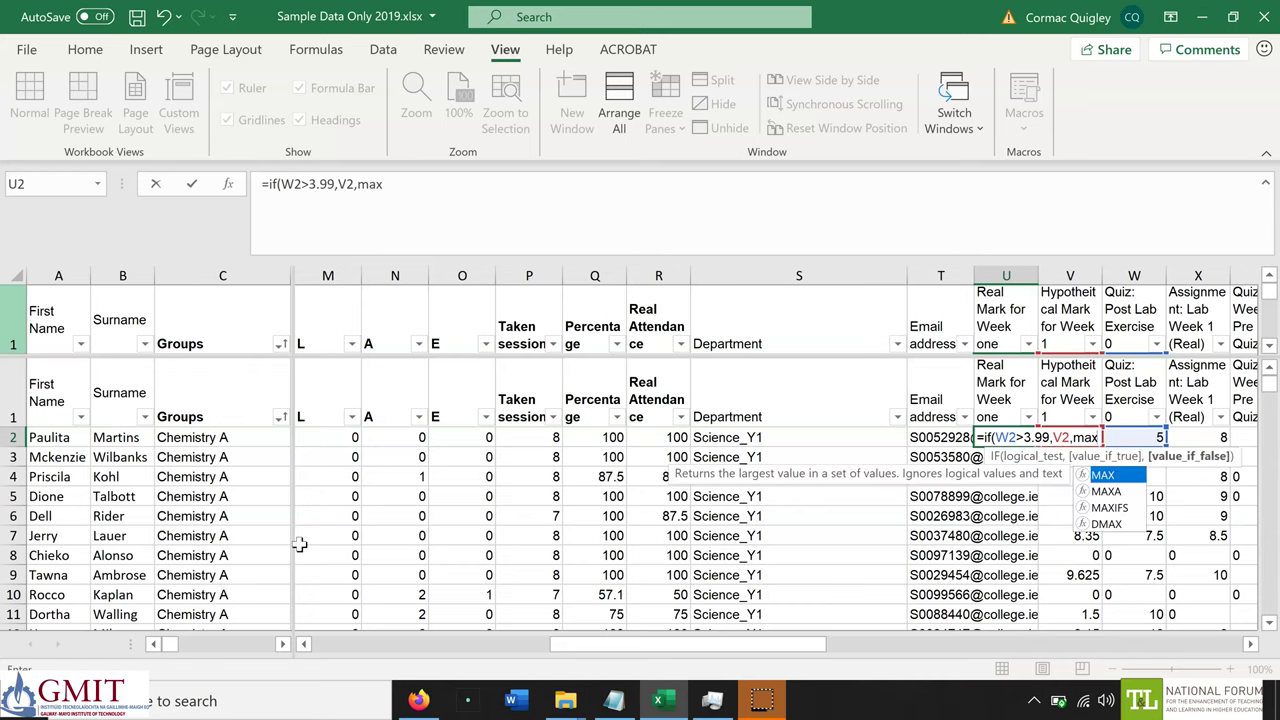
{"action": "key", "text": "BackSpace"}
{"action": "key", "text": "BackSpace"}
{"action": "type", "text": "in("}
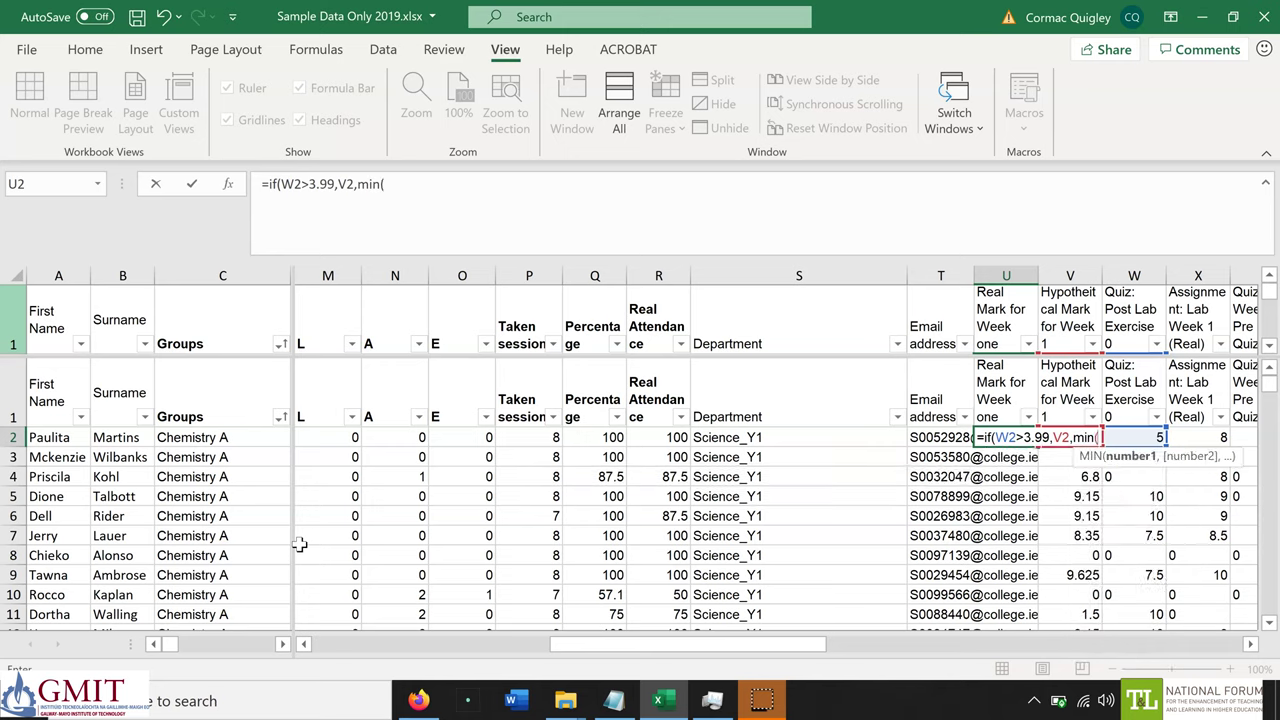
{"action": "key", "text": "Right"}
{"action": "type", "text": ","}
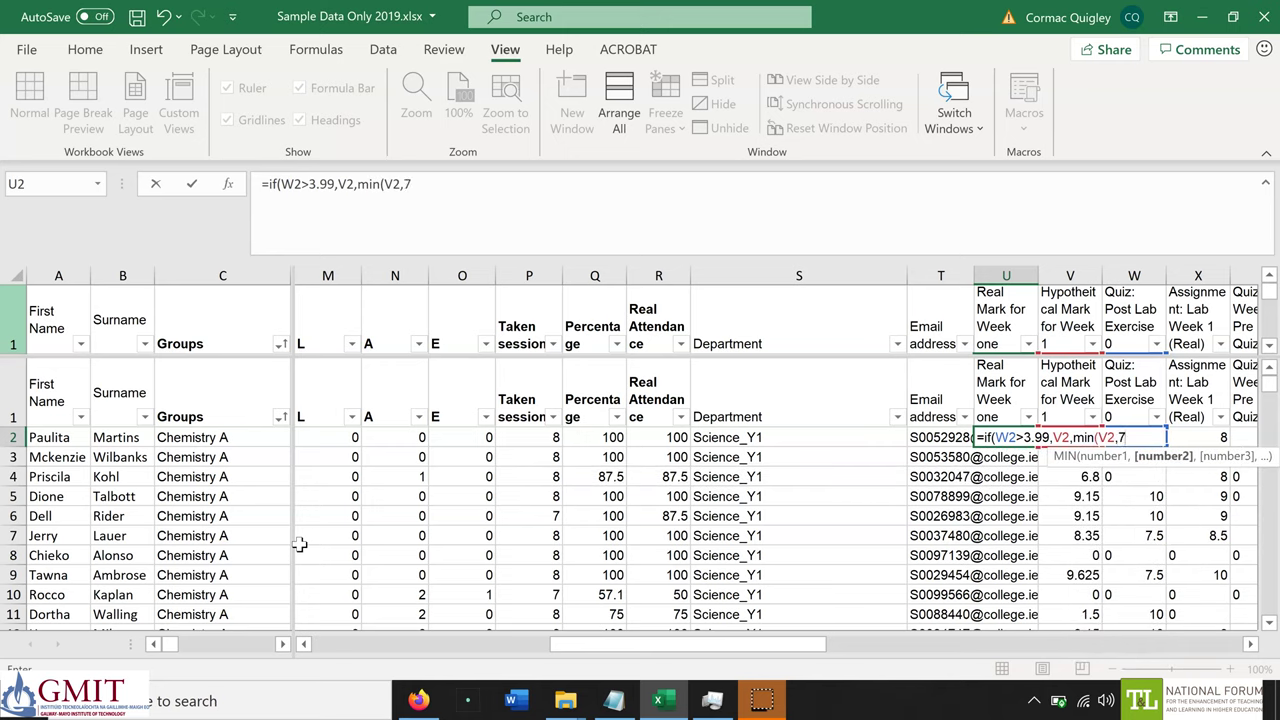
{"action": "type", "text": "7))"}
{"action": "key", "text": "Return"}
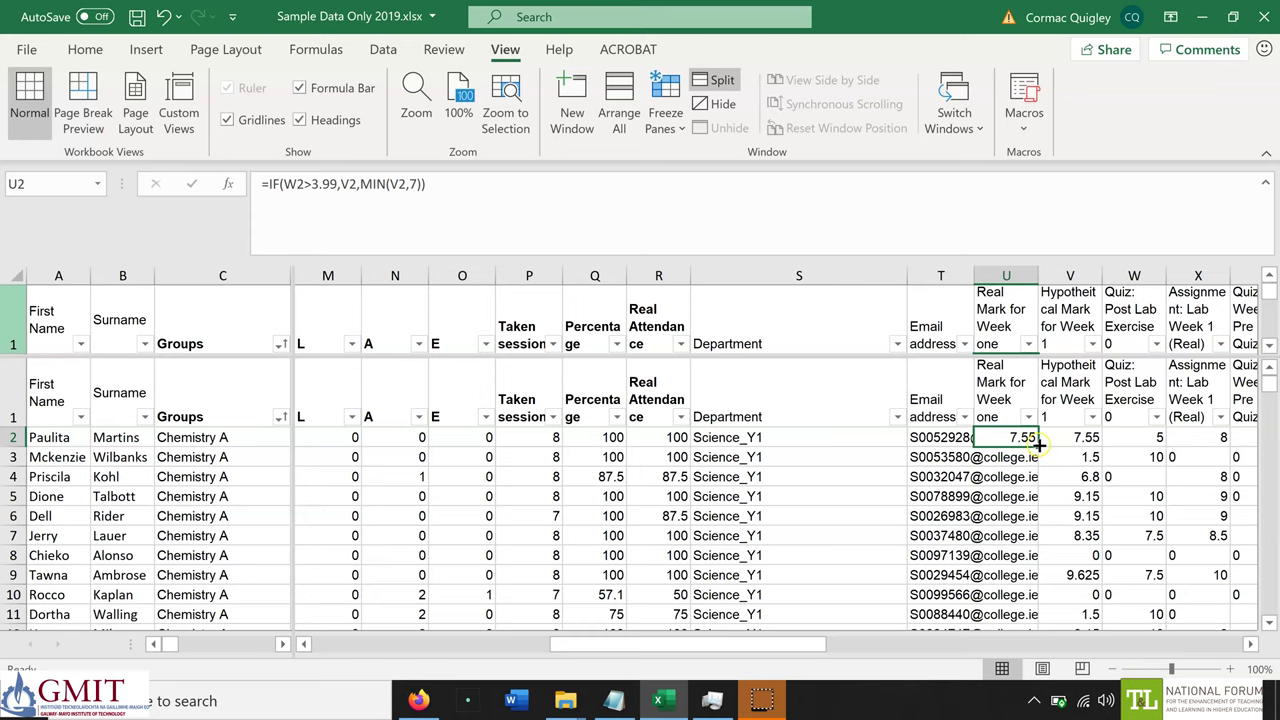
Fill the week one real mark formula down for all students and check the result in U38
{"action": "double_click", "coordinate": [1038, 447]}
{"action": "key", "text": "ctrl+Down"}
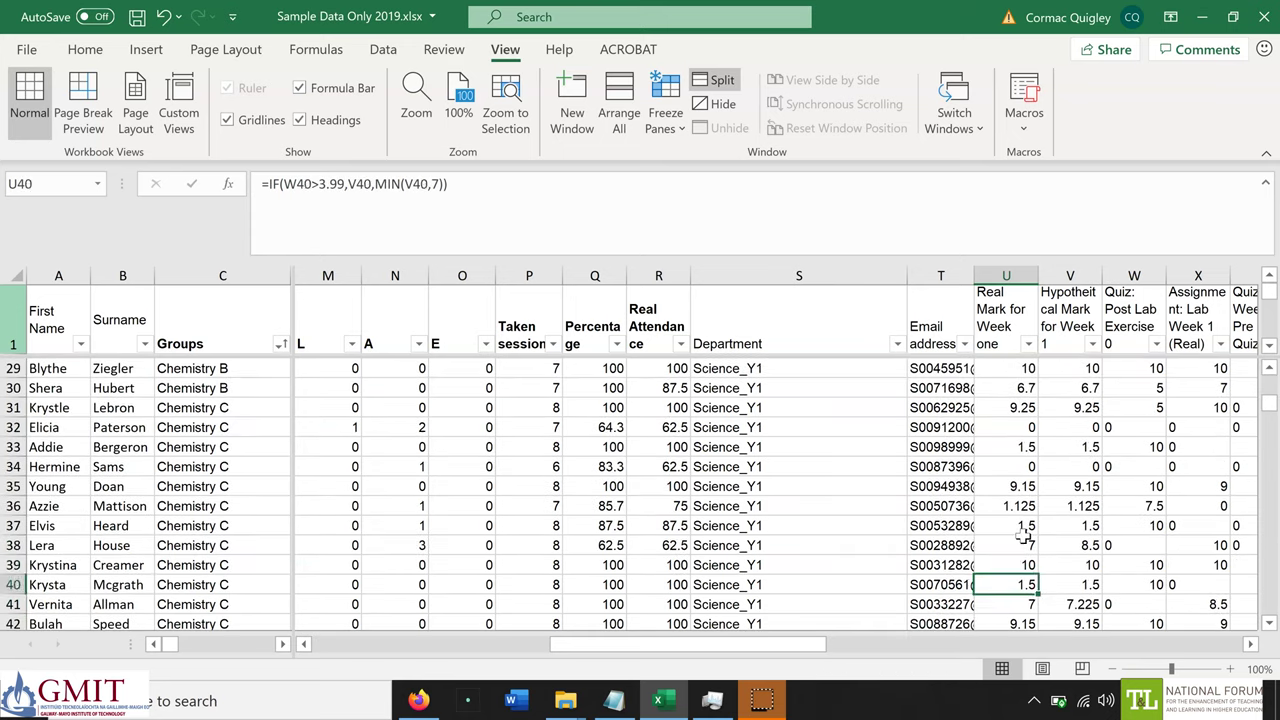
{"action": "key", "text": "Up"}
{"action": "key", "text": "Up"}
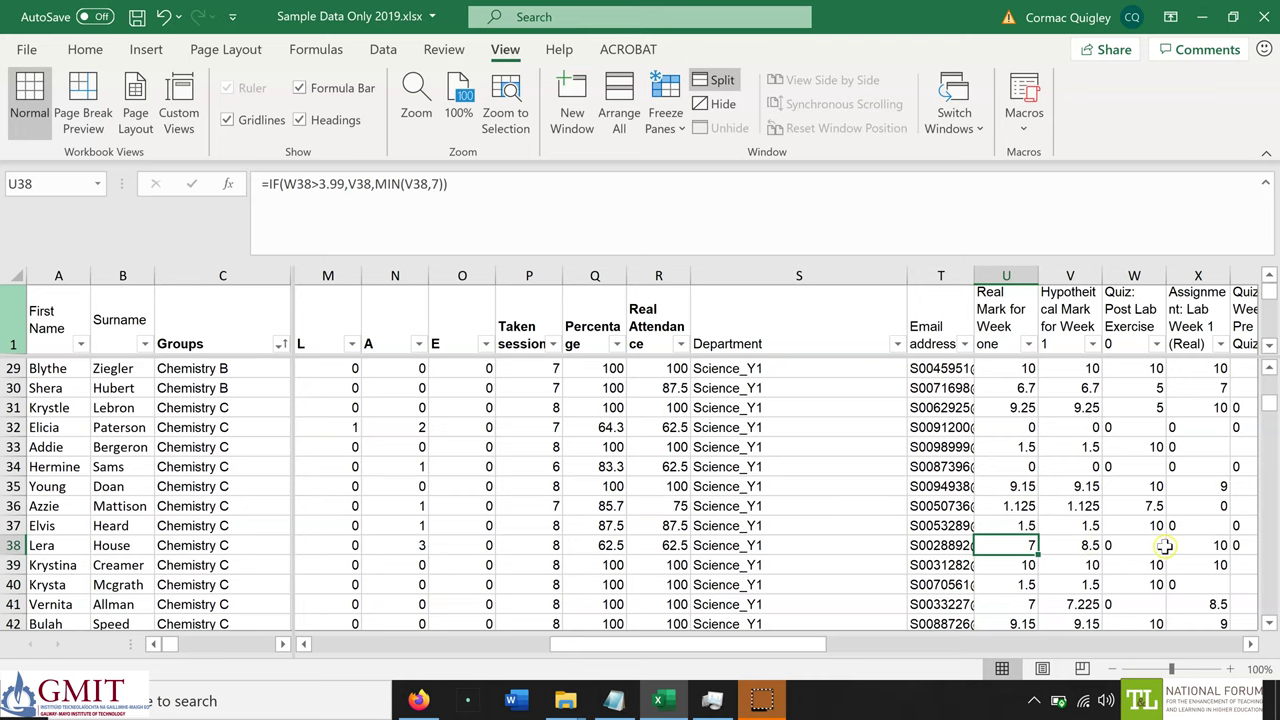
Insert columns Y and Z before the Week 2 Pre Lab Quiz, headed "Real Mark for Week 2" and "Hypothetical Mark for Week 2"
{"action": "key", "text": "ctrl+Home"}
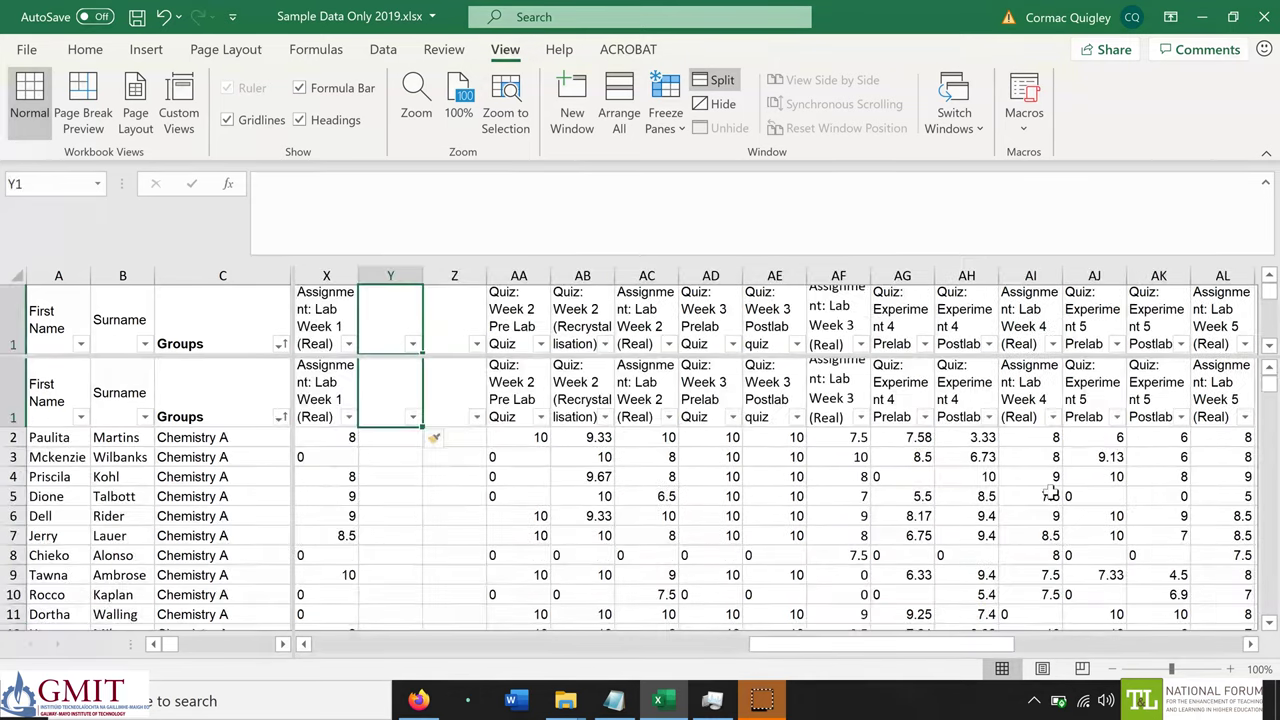
{"action": "key", "text": "Left"}
{"action": "key", "text": "Right"}
{"action": "type", "text": "Hypothetical Mark for Week 2"}
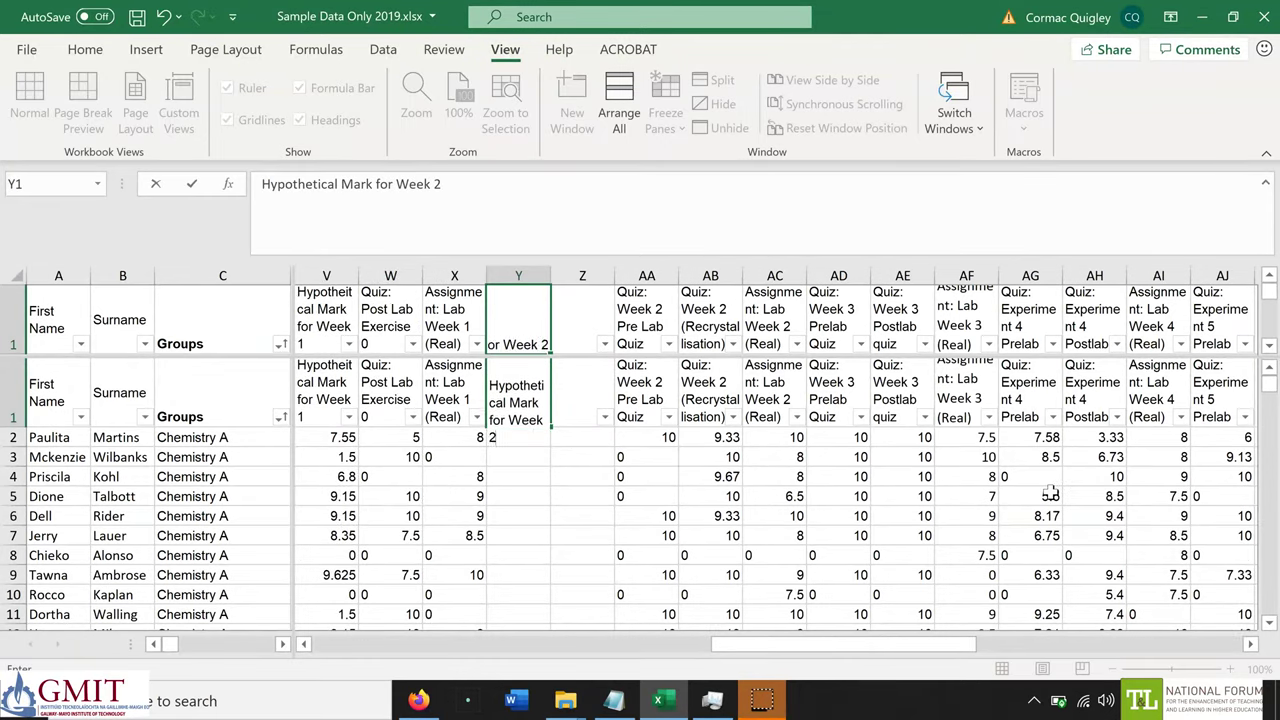
{"action": "key", "text": "ctrl+Return"}
{"action": "key", "text": "ctrl+c"}
{"action": "key", "text": "Right"}
{"action": "key", "text": "ctrl+v"}
{"action": "key", "text": "Left"}
{"action": "type", "text": "Real Mark for Week 2"}
{"action": "key", "text": "Return"}
Calculate the week two hypothetical mark in Z2 with =AA2*0.15+AB2*0.15+AC2*0.7 and fill it down for all students
{"action": "key", "text": "Right"}
{"action": "type", "text": "="}
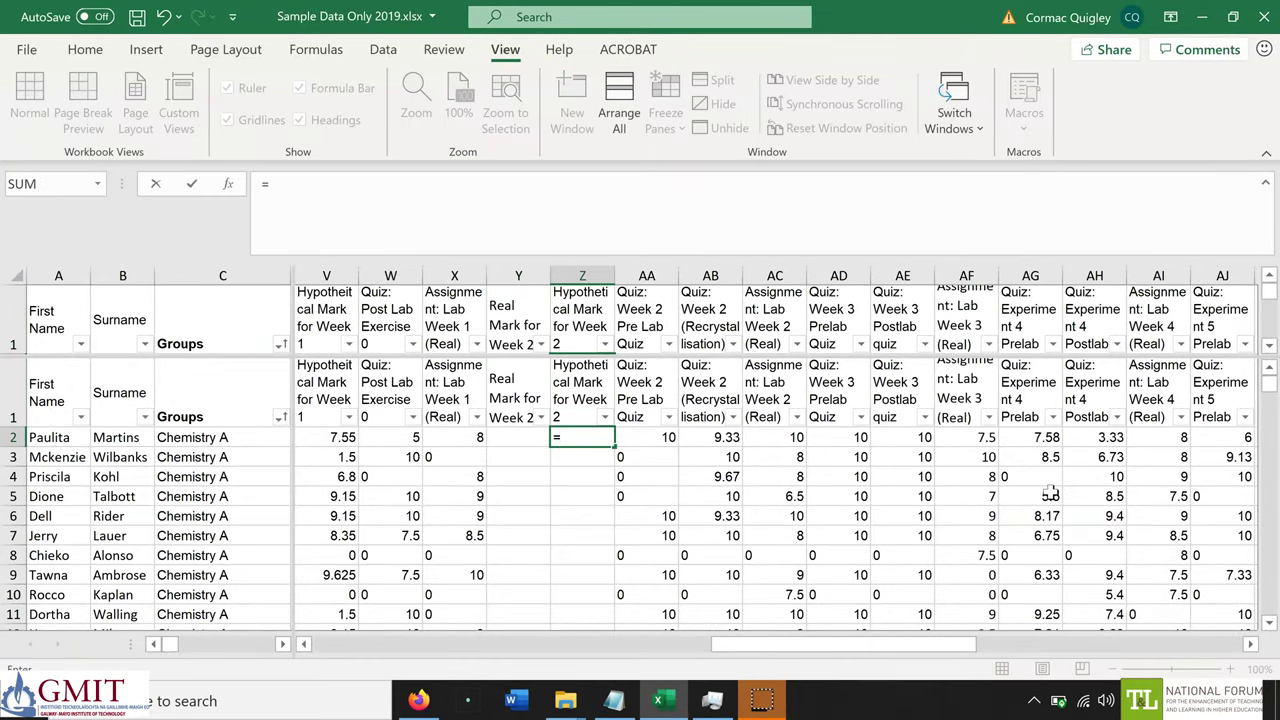
{"action": "type", "text": "AA2*0.15+AB2*0.15+AC2*0.7"}
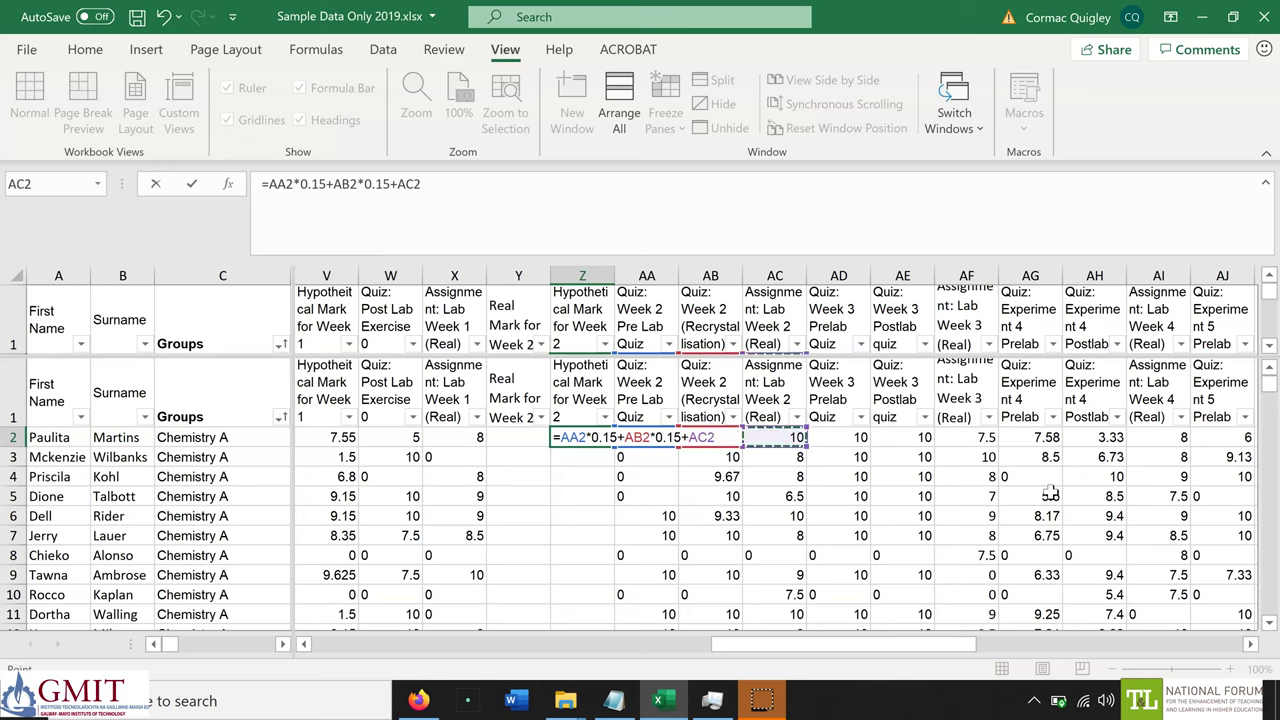
{"action": "key", "text": "ctrl+Return"}
{"action": "double_click", "coordinate": [614, 446]}
Calculate the week two real mark in Y2 with =IF(AA2>4,IF(AB2>4,Z2,MIN(7,Z2)),IF(AB2>4,MIN(7,Z2),MIN(4,Z2))) and fill it down for all students
{"action": "left_click", "coordinate": [516, 437]}
{"action": "type", "text": "=if(AA2"}
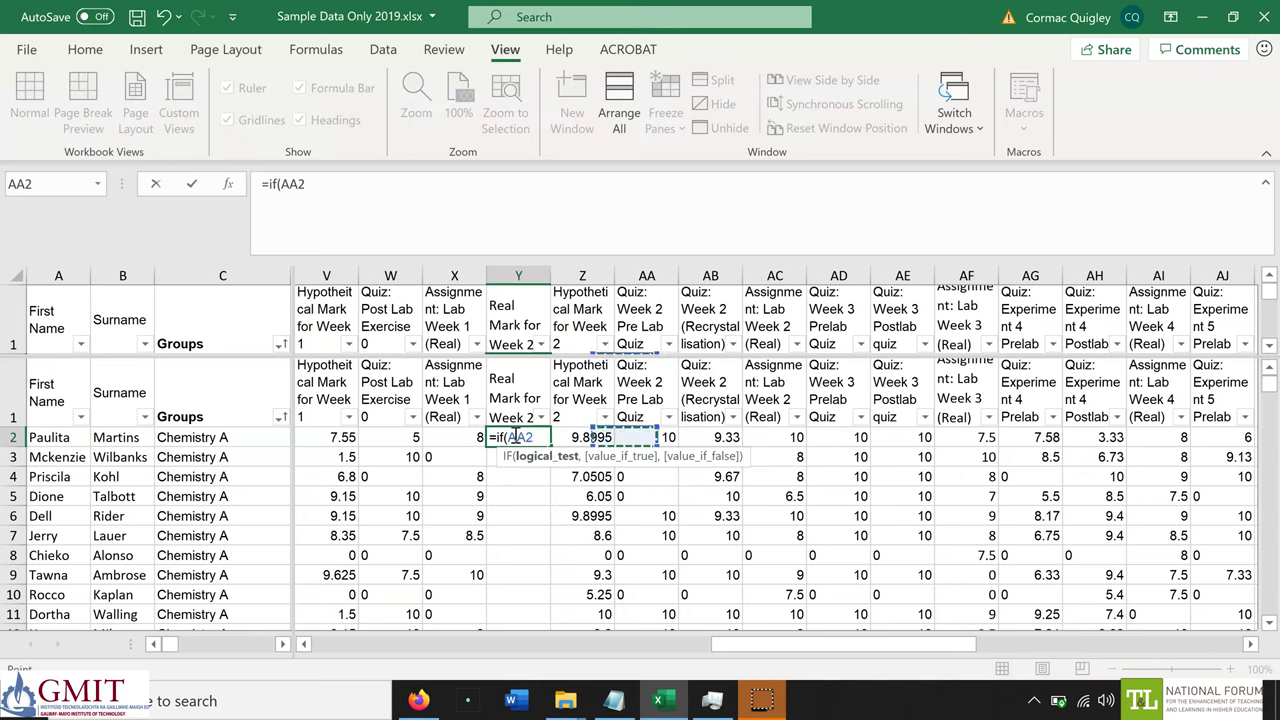
{"action": "type", "text": ">4,if"}
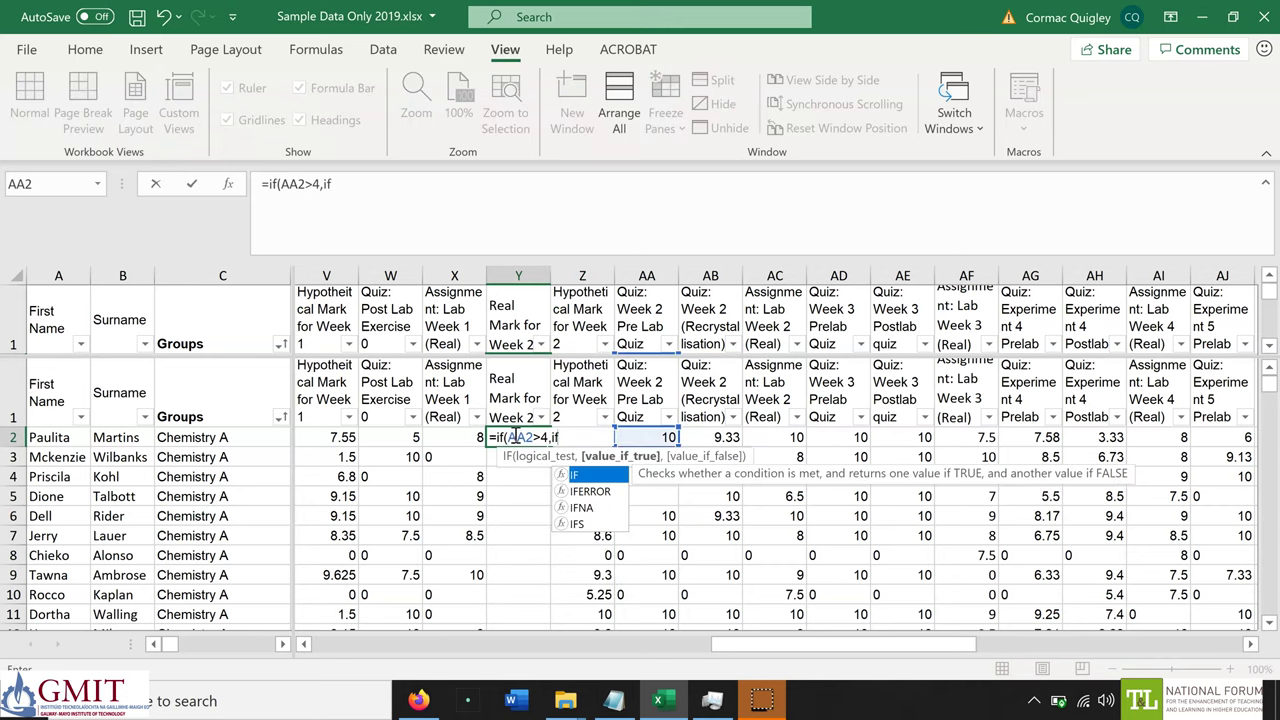
{"action": "type", "text": "("}
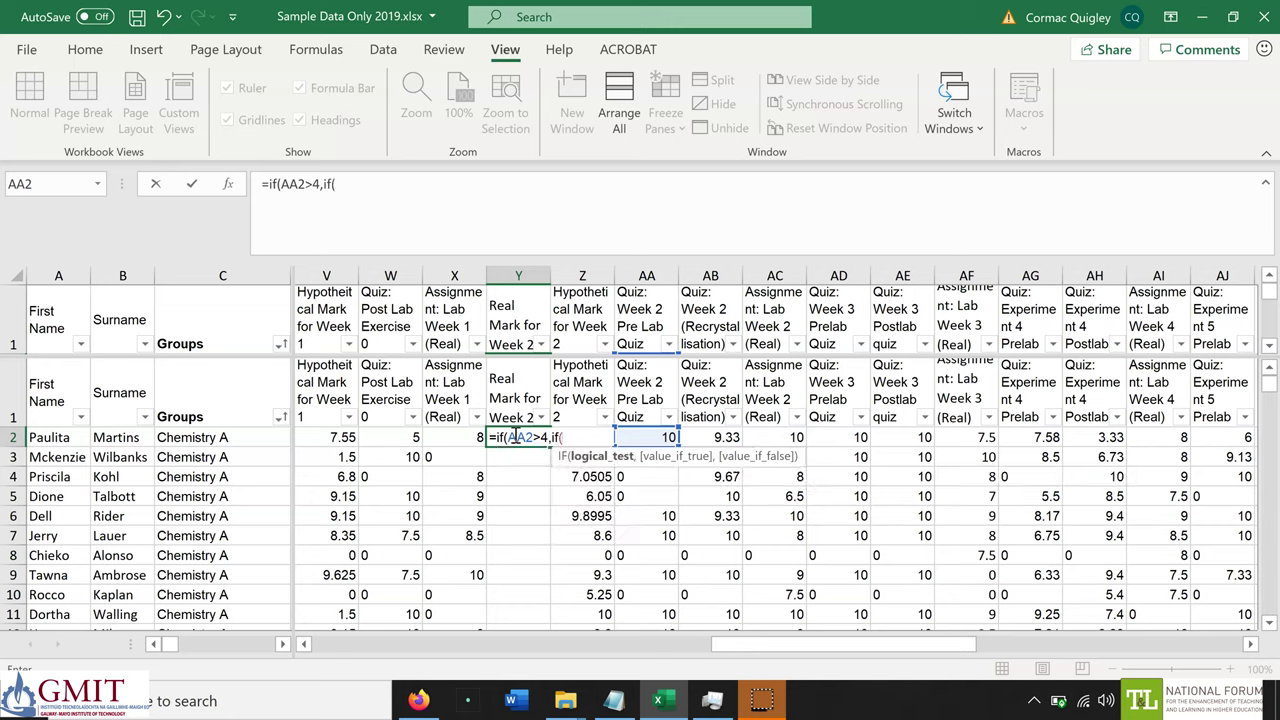
{"action": "type", "text": "AB2>4,Z2,"}
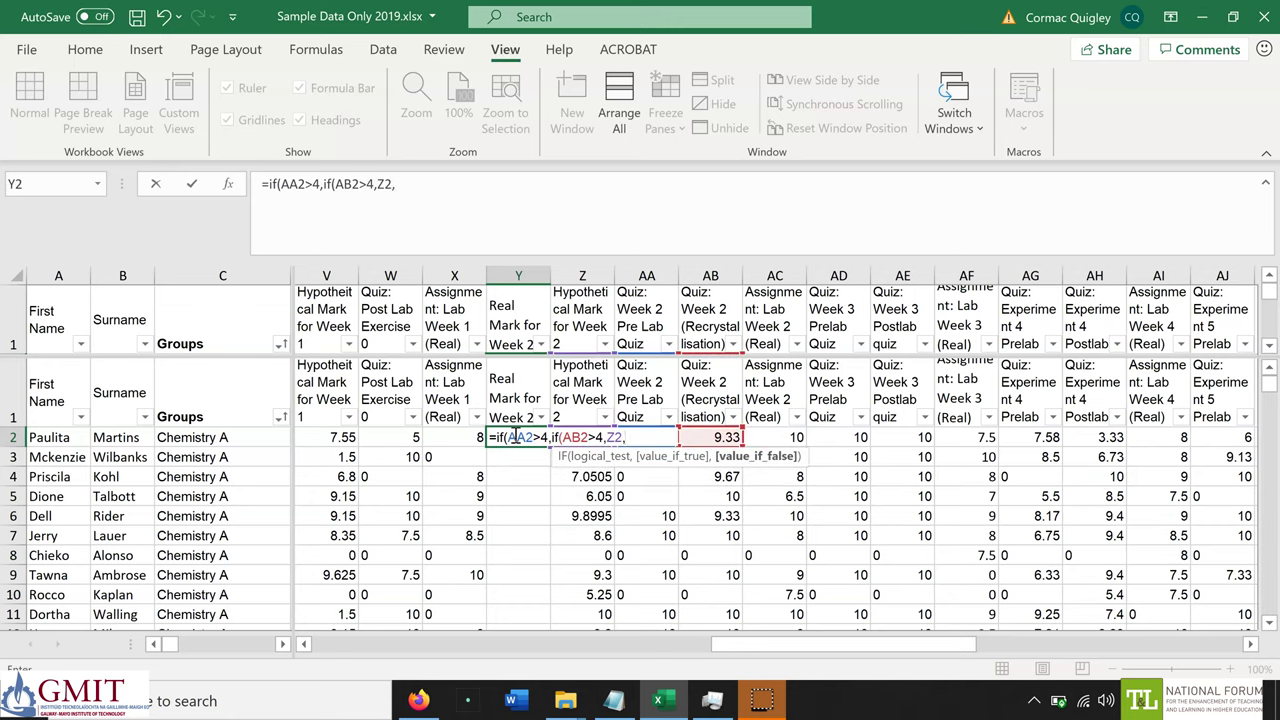
{"action": "type", "text": "min(7,z2)),if("}
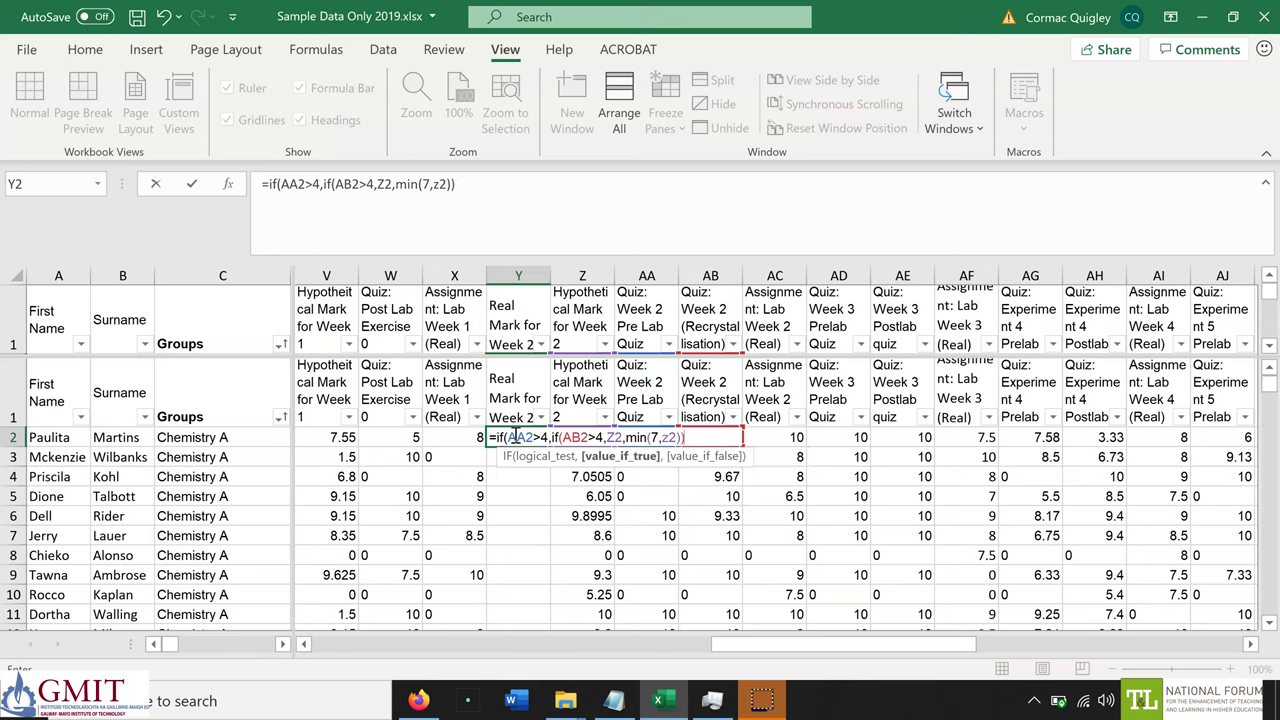
{"action": "type", "text": "AB2>4,min(7,Z2"}
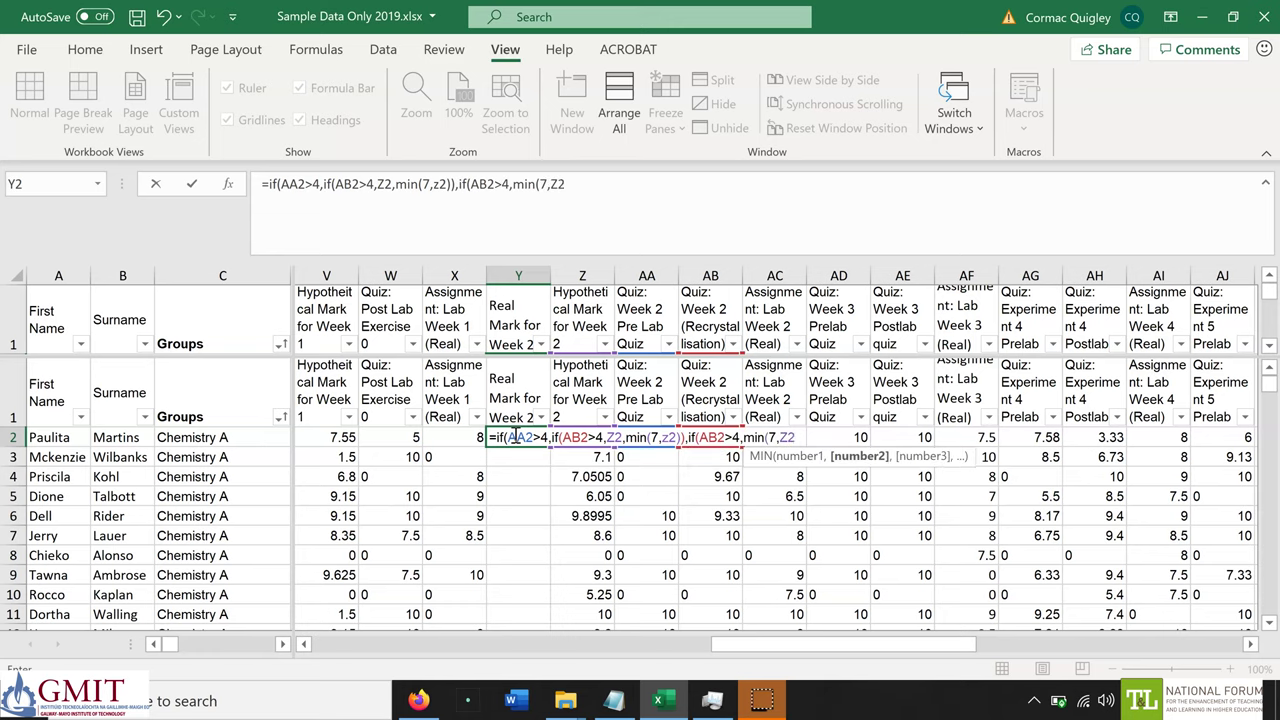
{"action": "type", "text": "),min(4,Z2))"}
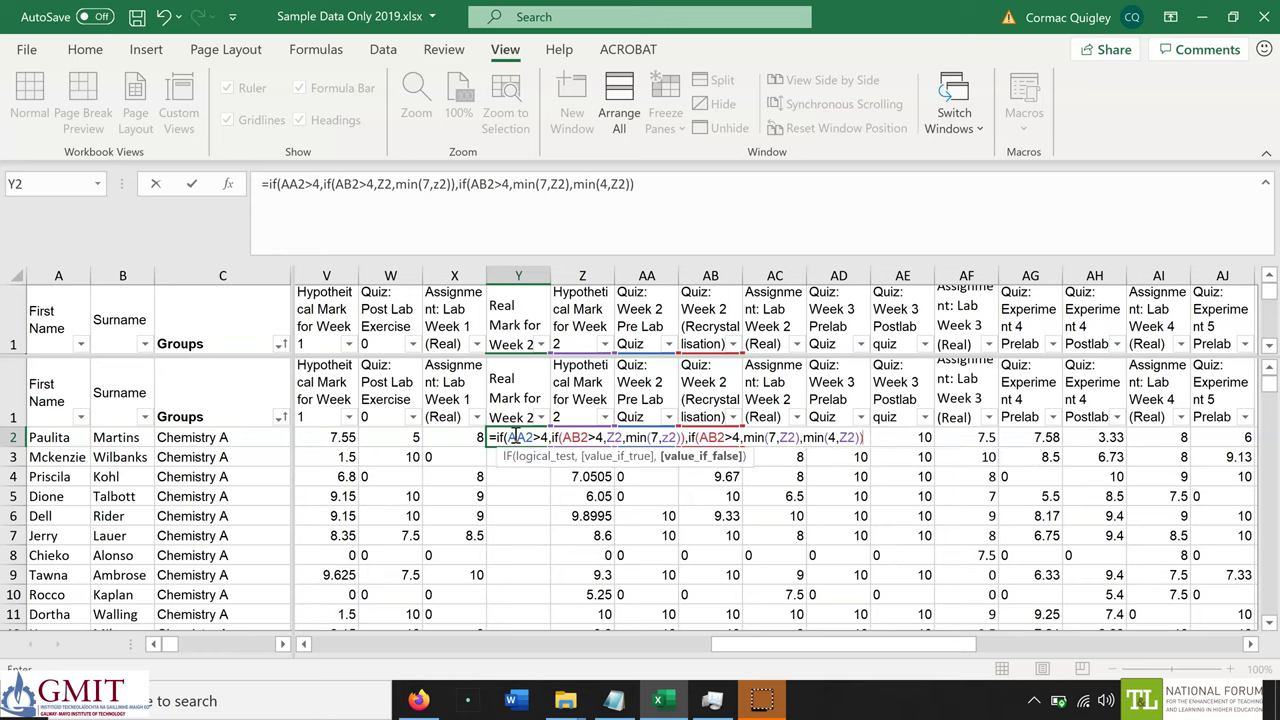
{"action": "type", "text": ")"}
{"action": "key", "text": "Return"}
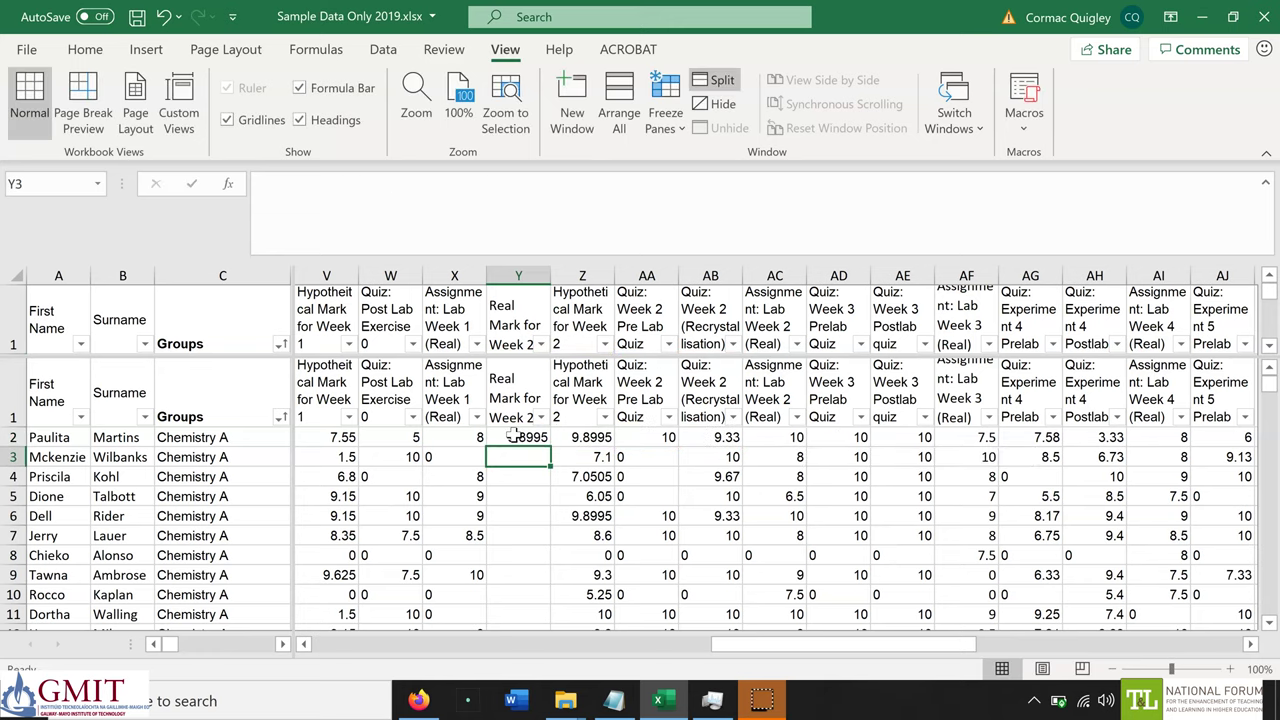
{"action": "left_click", "coordinate": [530, 440]}
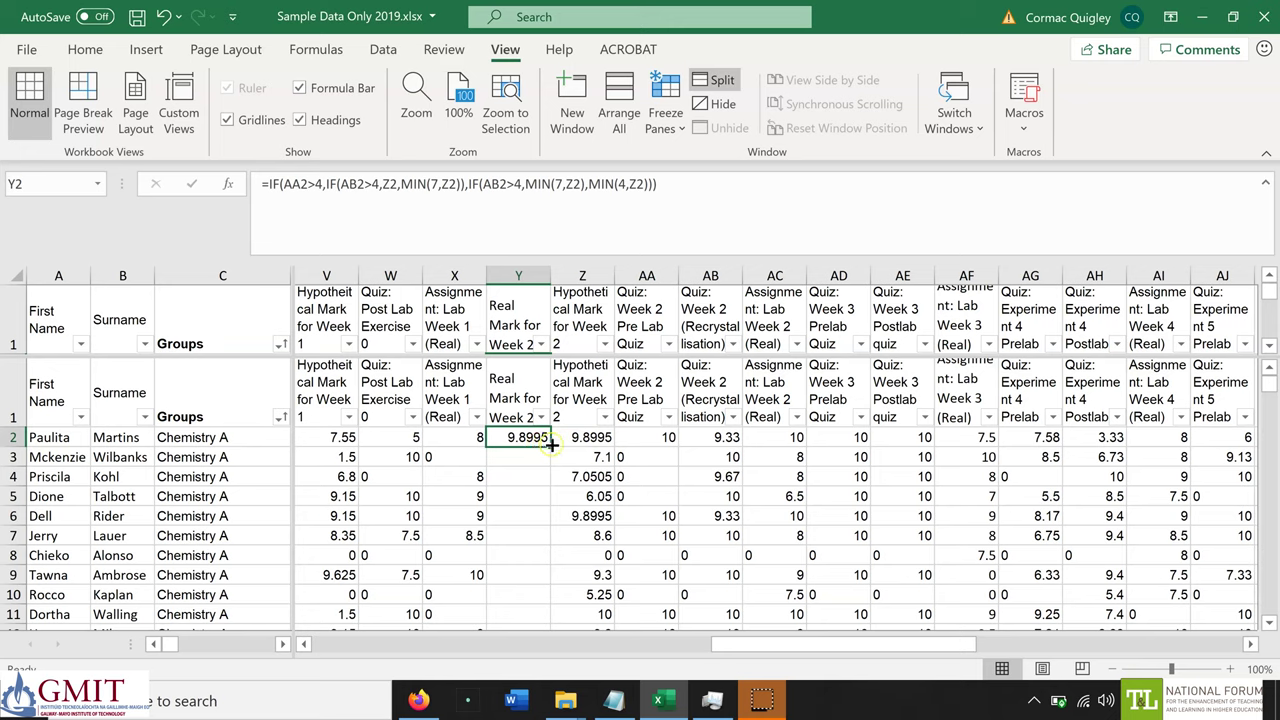
{"action": "double_click", "coordinate": [549, 447]}
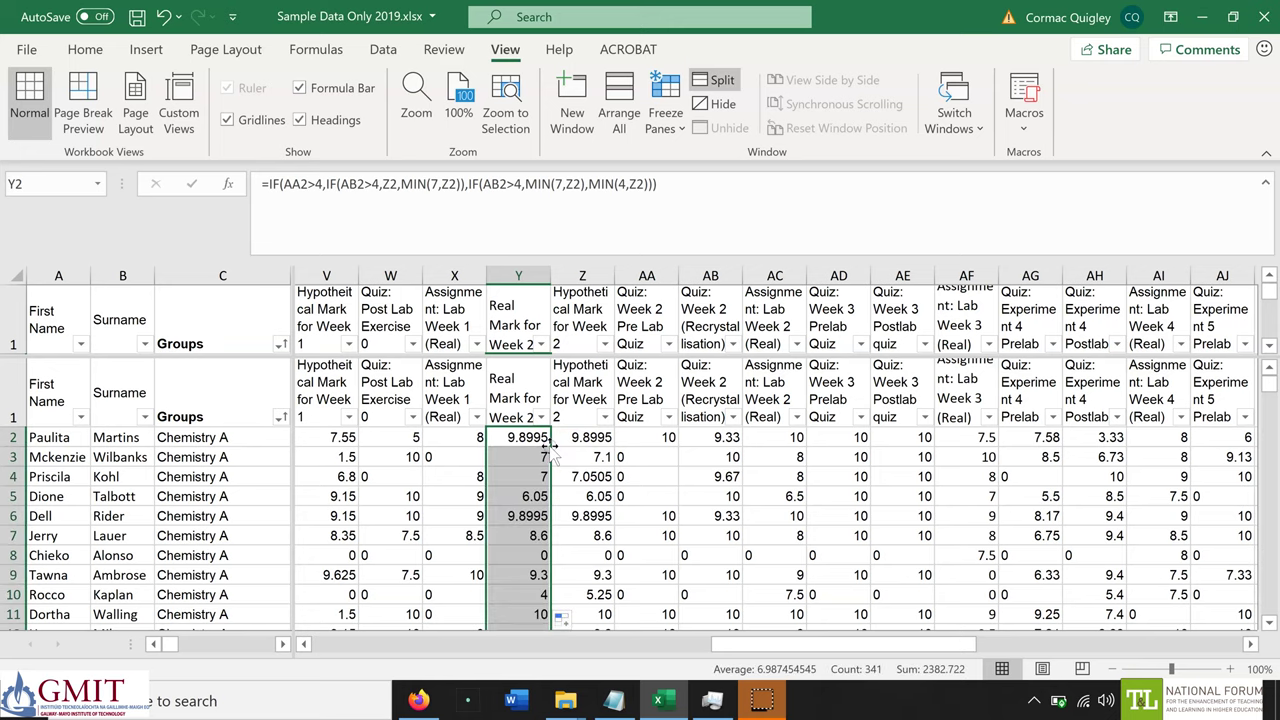
Insert two blank columns, AD and AE, before the Week 3 Prelab Quiz column
{"action": "left_click", "coordinate": [845, 436]}
{"action": "key", "text": "alt+i"}
{"action": "key", "text": "c"}
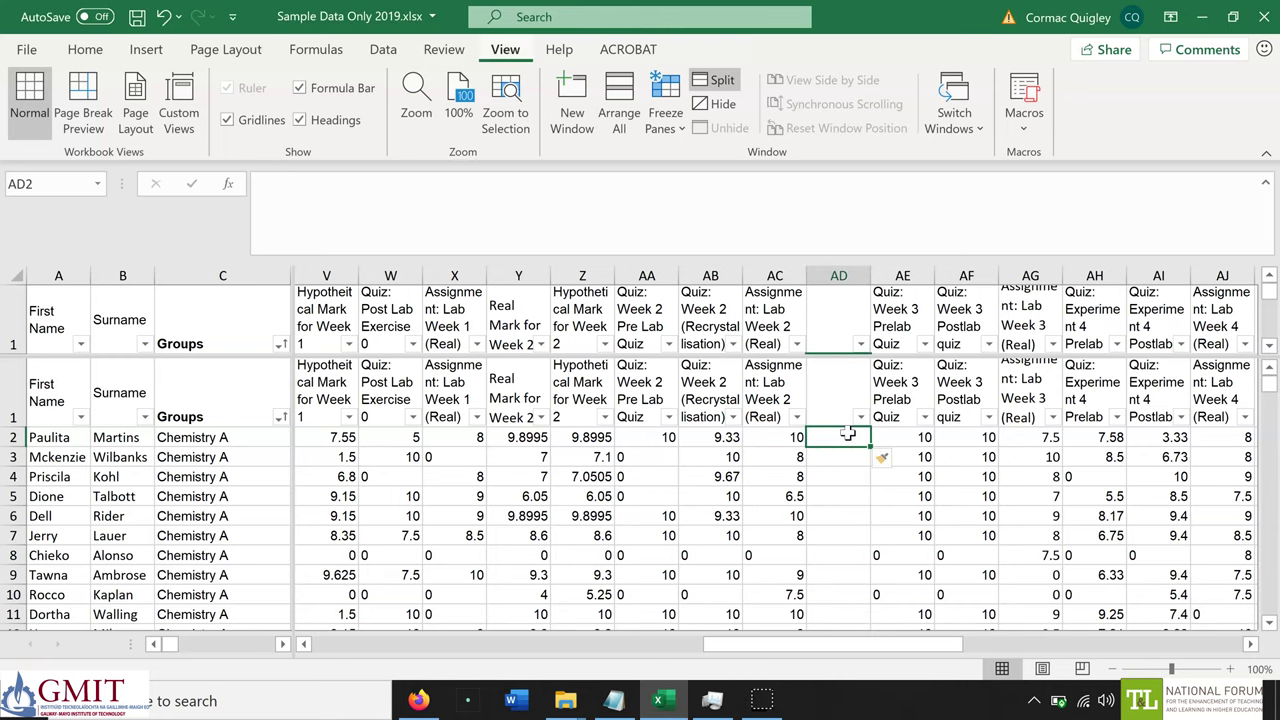
{"action": "key", "text": "alt+i"}
{"action": "key", "text": "c"}
Copy the week two mark formulas from Y2:Z2 into AD2:AE2 and fill them down for all students
{"action": "key", "text": "Left"}
{"action": "key", "text": "Left"}
{"action": "key", "text": "Left"}
{"action": "key", "text": "Left"}
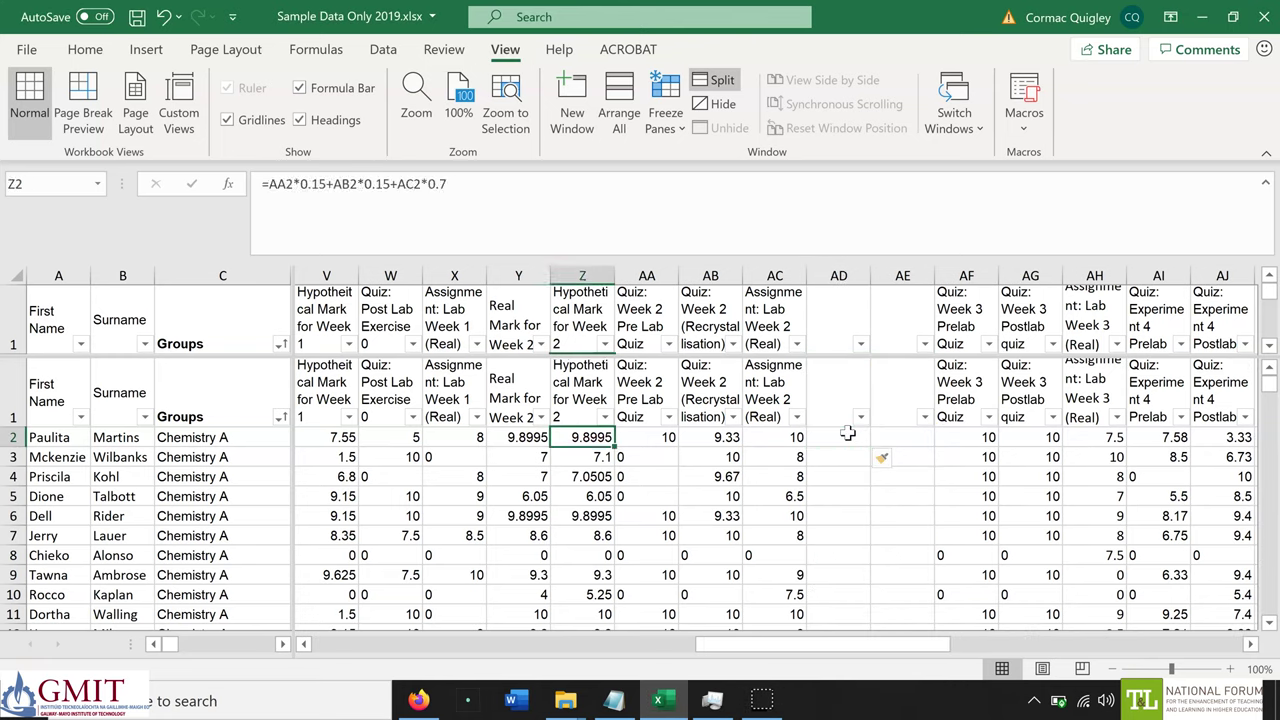
{"action": "key", "text": "shift+Left"}
{"action": "key", "text": "ctrl+c"}
{"action": "key", "text": "Right"}
{"action": "key", "text": "Right"}
{"action": "key", "text": "Right"}
{"action": "key", "text": "Right"}
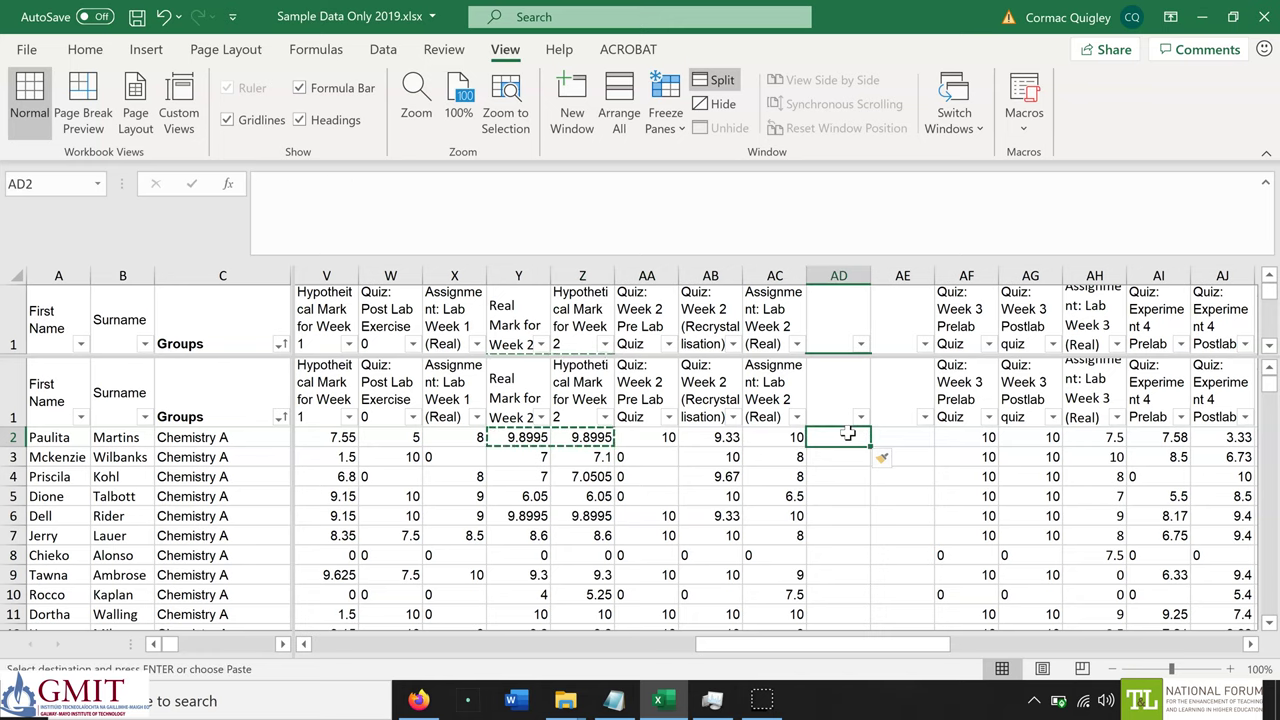
{"action": "key", "text": "Return"}
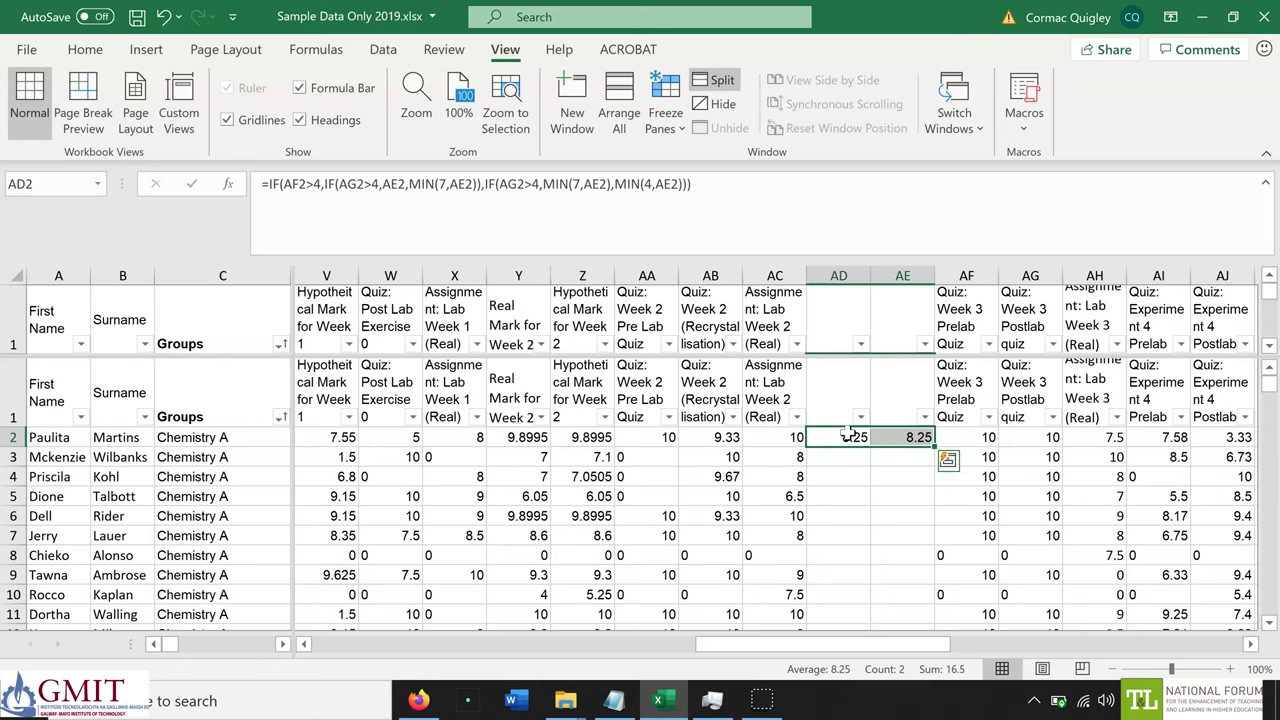
{"action": "double_click", "coordinate": [933, 447]}
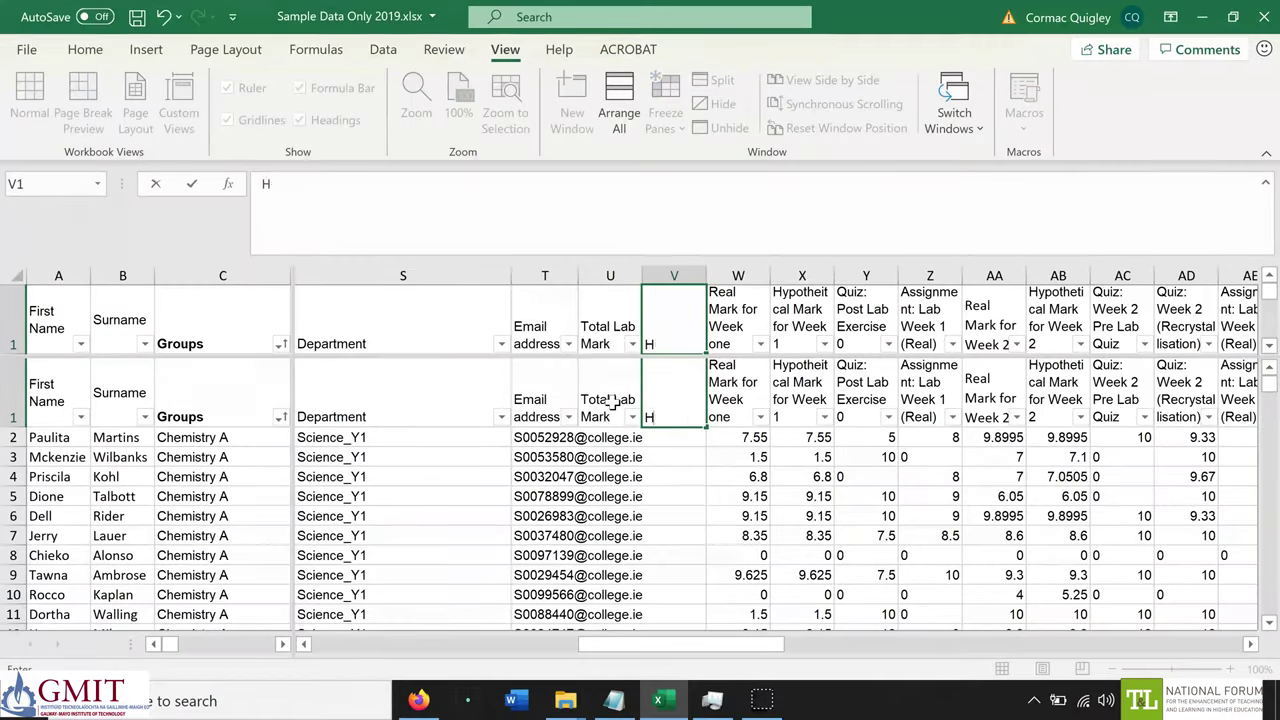
Complete the heading in V1 as "Hypothetical Lab Mark"
{"action": "type", "text": "ypothetical Lab Mark"}
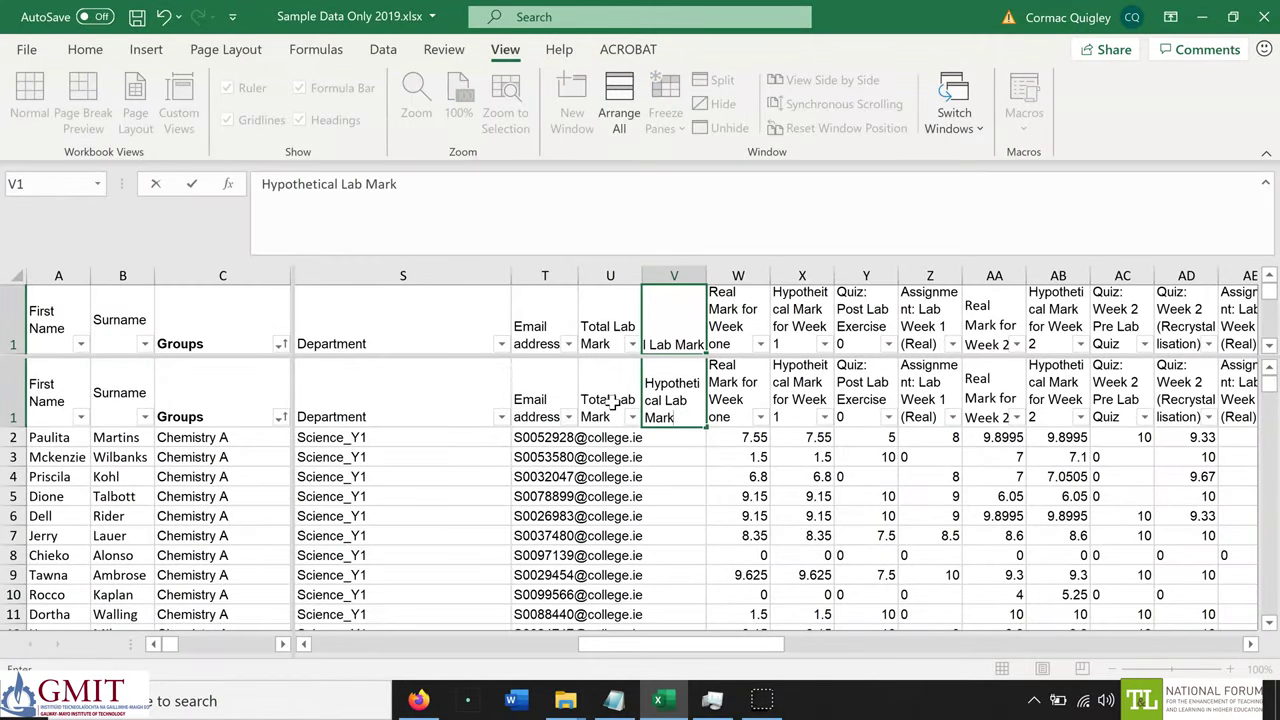
{"action": "key", "text": "Return"}
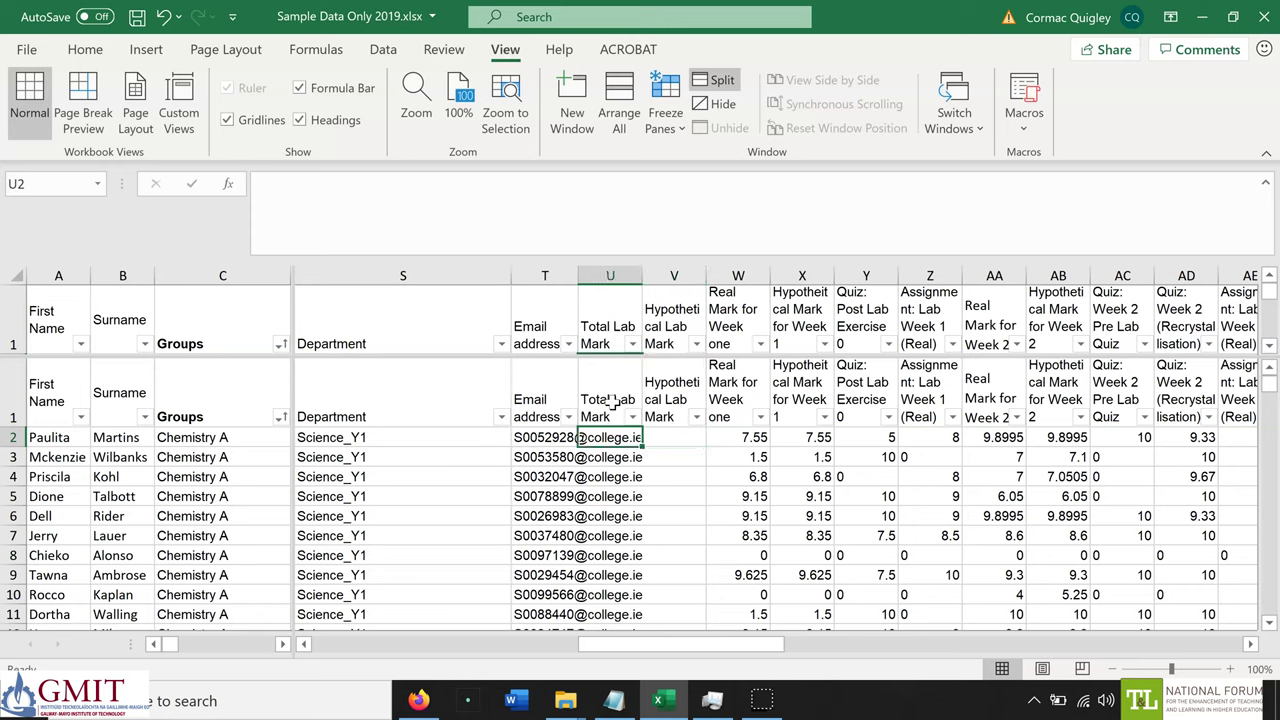
Calculate the total lab mark in U2 from the weekly real marks with =SUM(W2,AA2,AF2,AK2,AP2,AU2,AZ2,BE2)/0.8
{"action": "type", "text": "=sum("}
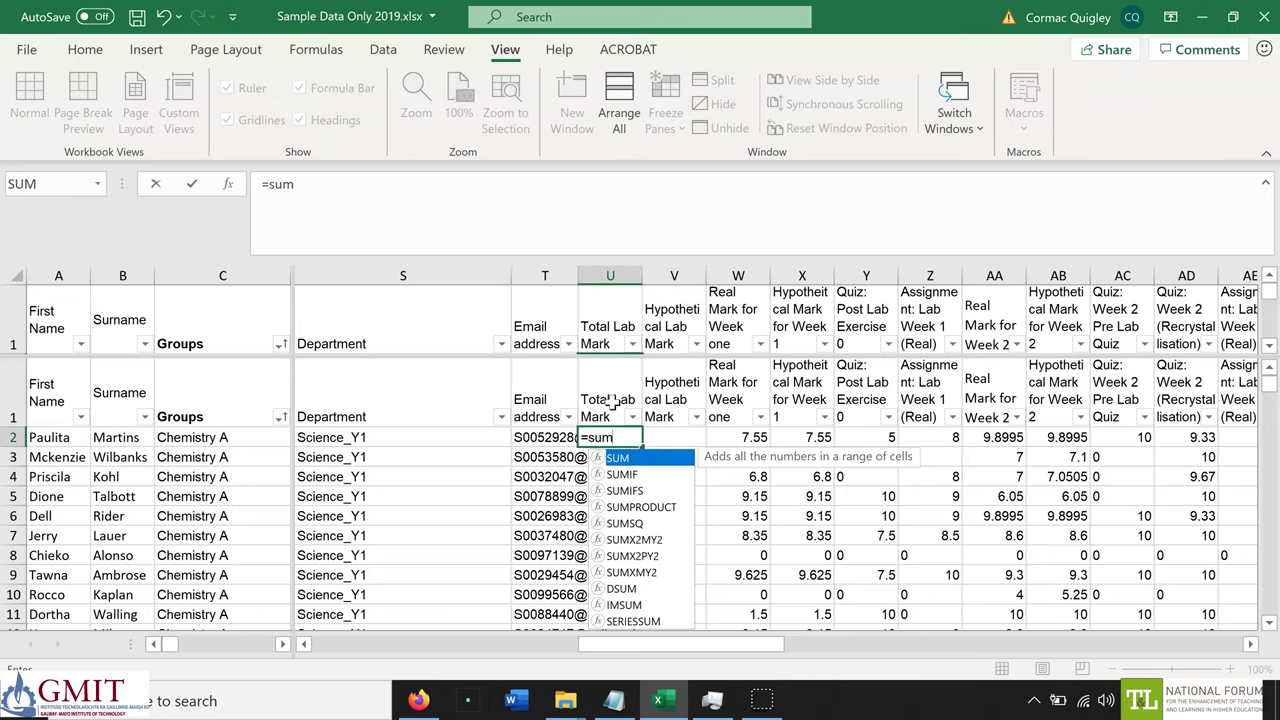
{"action": "left_click", "coordinate": [738, 437]}
{"action": "type", "text": ","}
{"action": "left_click", "coordinate": [994, 437]}
{"action": "type", "text": ","}
{"action": "scroll", "coordinate": [1050, 437], "scroll_direction": "right", "scroll_amount": 5}
{"action": "left_click", "coordinate": [838, 437]}
{"action": "type", "text": ","}
{"action": "left_click", "coordinate": [1158, 437]}
{"action": "type", "text": ","}
{"action": "key", "text": "Right"}
{"action": "key", "text": "Right"}
{"action": "key", "text": "Right"}
{"action": "key", "text": "Right"}
{"action": "key", "text": "Right"}
{"action": "key", "text": "Right"}
{"action": "key", "text": "Right"}
{"action": "key", "text": "Right"}
{"action": "key", "text": "Right"}
{"action": "key", "text": "Right"}
{"action": "key", "text": "Right"}
{"action": "key", "text": "Right"}
{"action": "key", "text": "Right"}
{"action": "key", "text": "Right"}
{"action": "key", "text": "Right"}
{"action": "key", "text": "Right"}
{"action": "key", "text": "Right"}
{"action": "key", "text": "Right"}
{"action": "key", "text": "Right"}
{"action": "key", "text": "Right"}
{"action": "type", "text": ","}
{"action": "key", "text": "Right"}
{"action": "key", "text": "Right"}
{"action": "key", "text": "Right"}
{"action": "key", "text": "Right"}
{"action": "key", "text": "Right"}
{"action": "key", "text": "Right"}
{"action": "key", "text": "Right"}
{"action": "key", "text": "Right"}
{"action": "key", "text": "Right"}
{"action": "key", "text": "Right"}
{"action": "key", "text": "Right"}
{"action": "key", "text": "Right"}
{"action": "key", "text": "Right"}
{"action": "key", "text": "Right"}
{"action": "key", "text": "Right"}
{"action": "key", "text": "Right"}
{"action": "key", "text": "Right"}
{"action": "key", "text": "Right"}
{"action": "key", "text": "Right"}
{"action": "key", "text": "Right"}
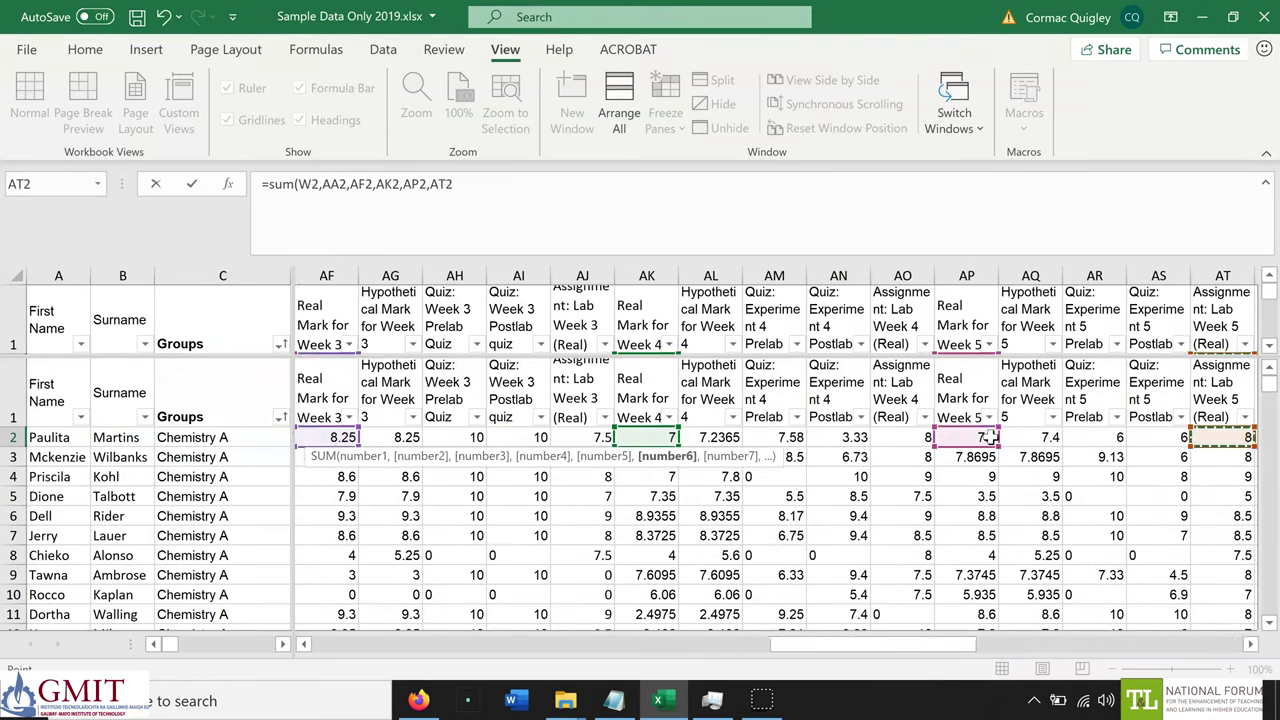
{"action": "type", "text": ","}
{"action": "key", "text": "Right"}
{"action": "key", "text": "Right"}
{"action": "key", "text": "Right"}
{"action": "key", "text": "Right"}
{"action": "key", "text": "Right"}
{"action": "key", "text": "Right"}
{"action": "key", "text": "Right"}
{"action": "key", "text": "Right"}
{"action": "key", "text": "Right"}
{"action": "key", "text": "Right"}
{"action": "key", "text": "Right"}
{"action": "key", "text": "Right"}
{"action": "key", "text": "Right"}
{"action": "key", "text": "Right"}
{"action": "key", "text": "Right"}
{"action": "key", "text": "Right"}
{"action": "key", "text": "Right"}
{"action": "key", "text": "Right"}
{"action": "key", "text": "Right"}
{"action": "key", "text": "Right"}
{"action": "key", "text": "Right"}
{"action": "key", "text": "Right"}
{"action": "type", "text": ","}
{"action": "key", "text": "Right"}
{"action": "key", "text": "Right"}
{"action": "key", "text": "Right"}
{"action": "key", "text": "Right"}
{"action": "key", "text": "Right"}
{"action": "key", "text": "Right"}
{"action": "key", "text": "Right"}
{"action": "key", "text": "Right"}
{"action": "key", "text": "Right"}
{"action": "key", "text": "Right"}
{"action": "key", "text": "Right"}
{"action": "key", "text": "Right"}
{"action": "key", "text": "Right"}
{"action": "key", "text": "Right"}
{"action": "key", "text": "Right"}
{"action": "key", "text": "Right"}
{"action": "key", "text": "Right"}
{"action": "key", "text": "Right"}
{"action": "key", "text": "Right"}
{"action": "key", "text": "Right"}
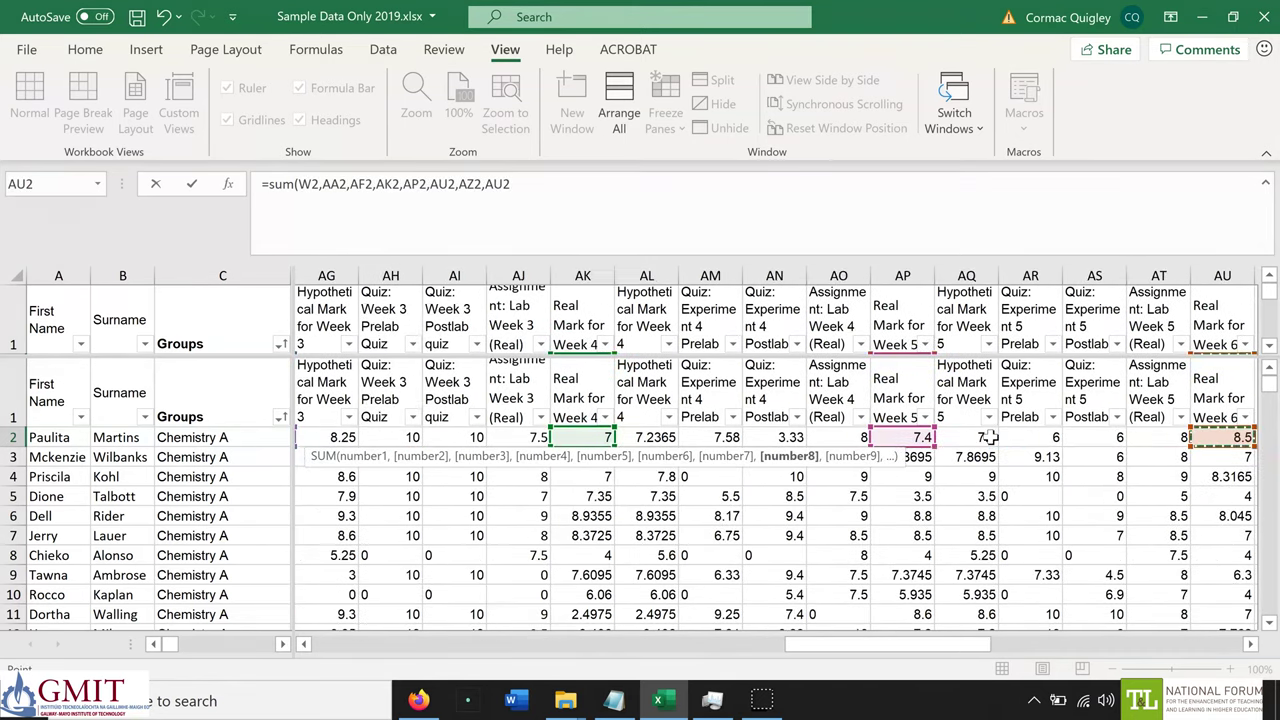
{"action": "type", "text": ")/0.8"}
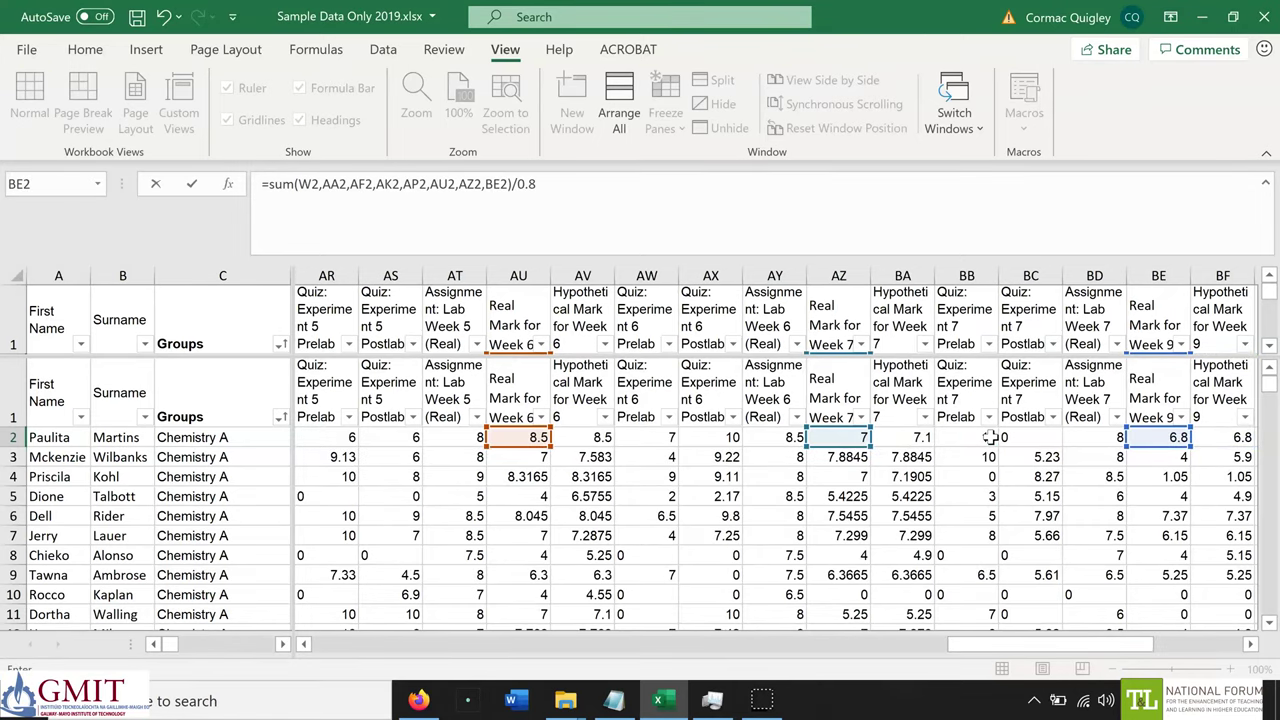
{"action": "key", "text": "Return"}
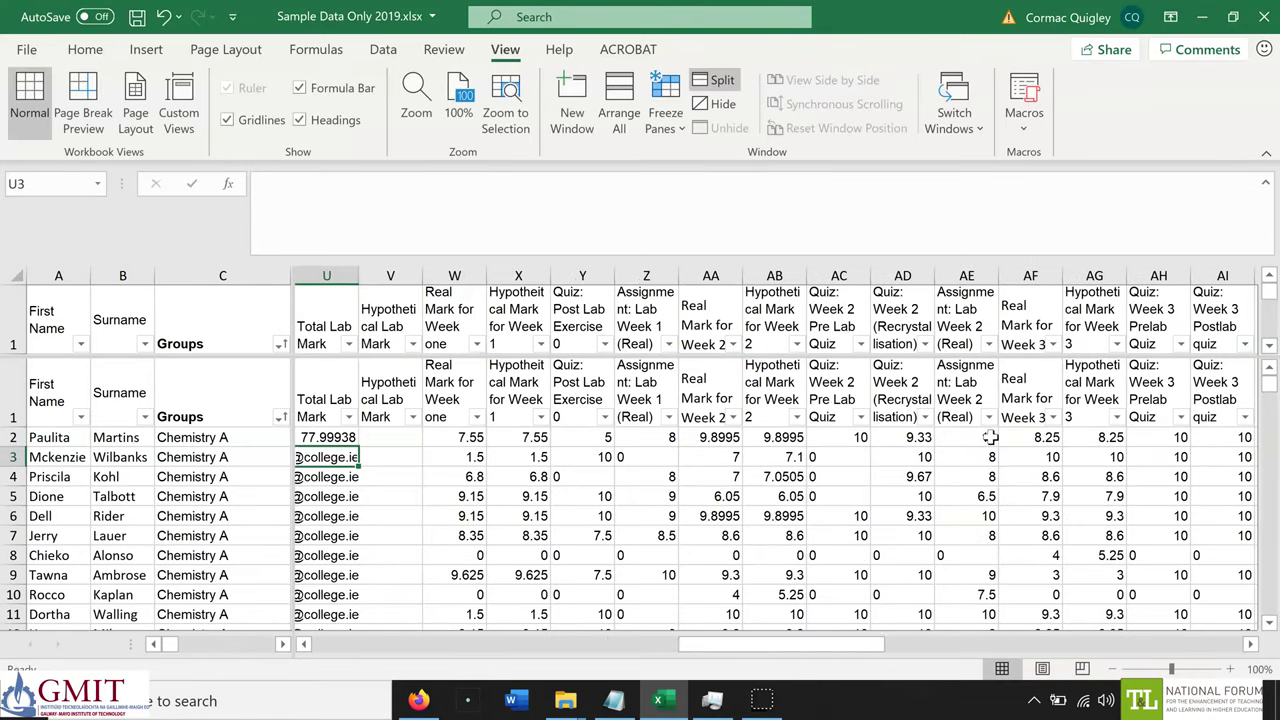
Fill the total lab mark formula in U2 down the column for all students
{"action": "key", "text": "Up"}
{"action": "key", "text": "Left"}
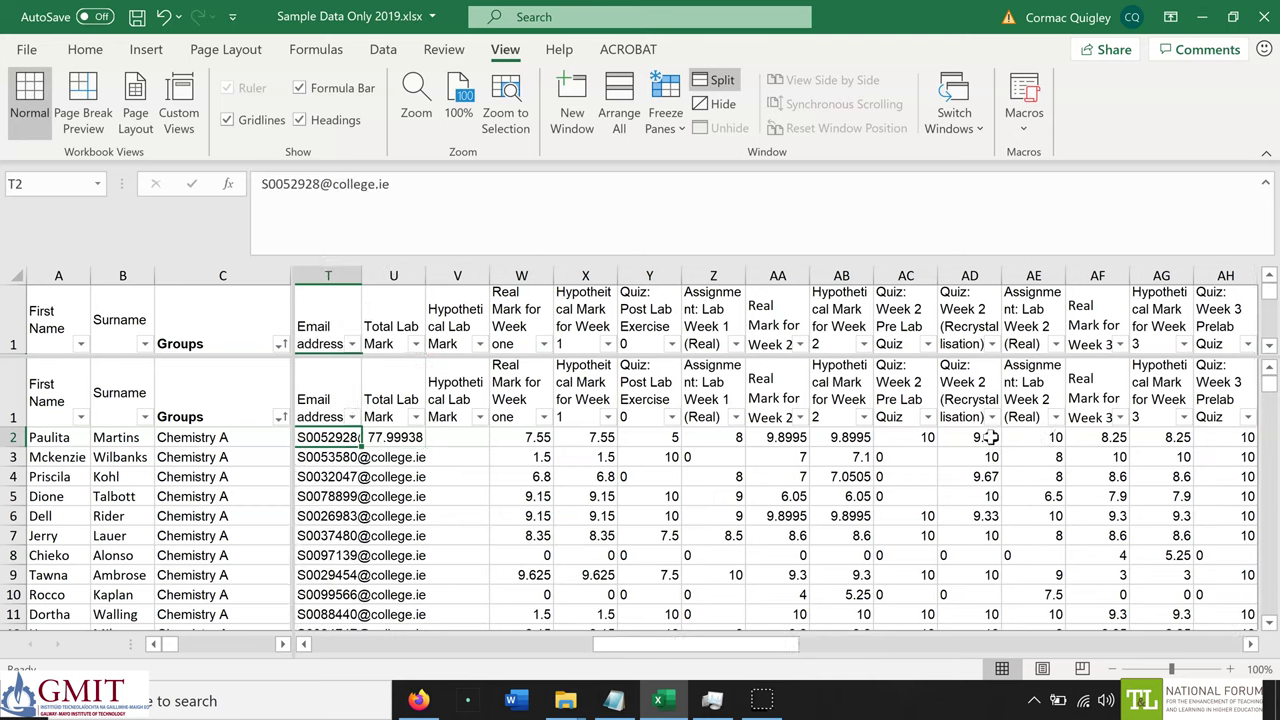
{"action": "key", "text": "Right"}
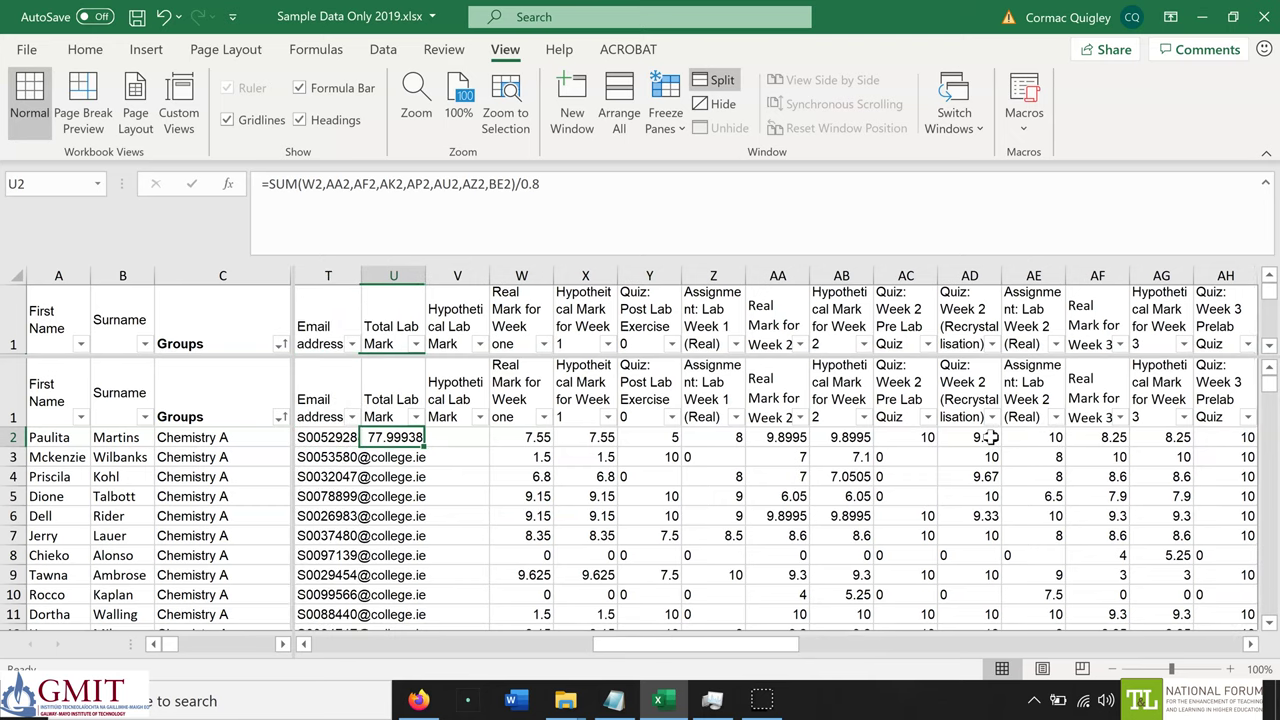
{"action": "double_click", "coordinate": [425, 448]}
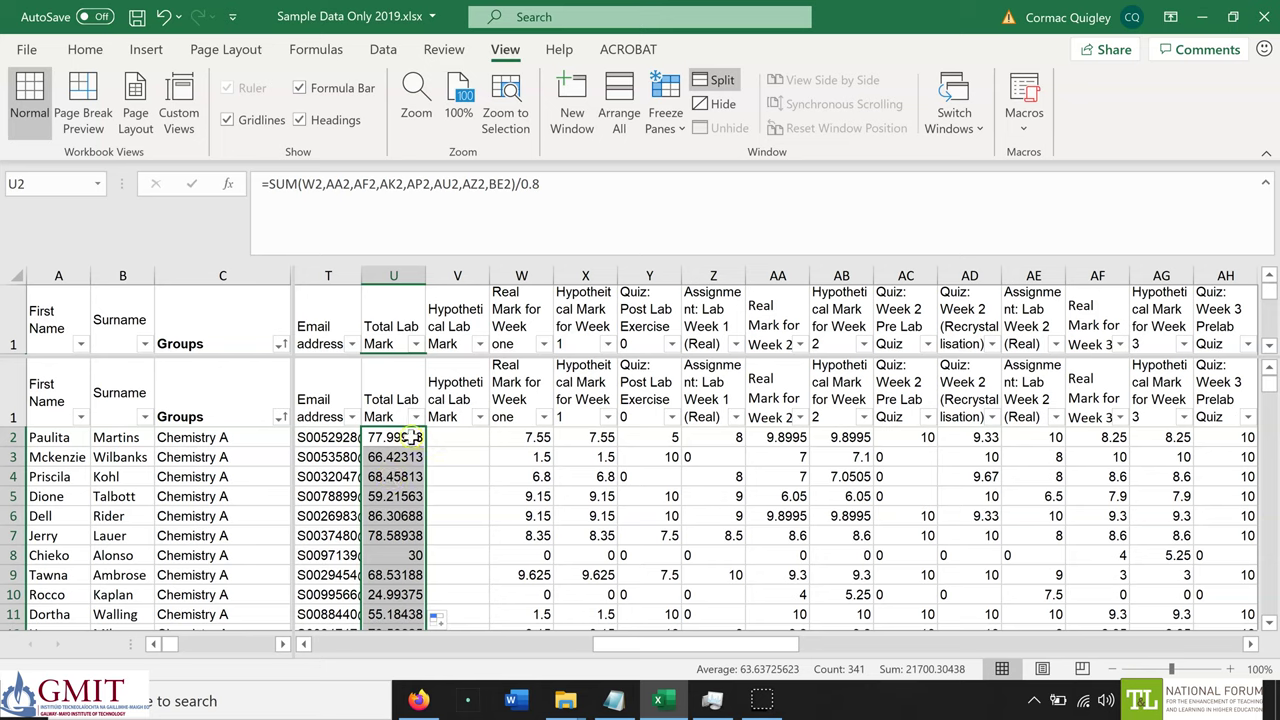
Extend the total lab mark formula from U2 across into V2 under Hypothetical Lab Mark
{"action": "left_click", "coordinate": [424, 437]}
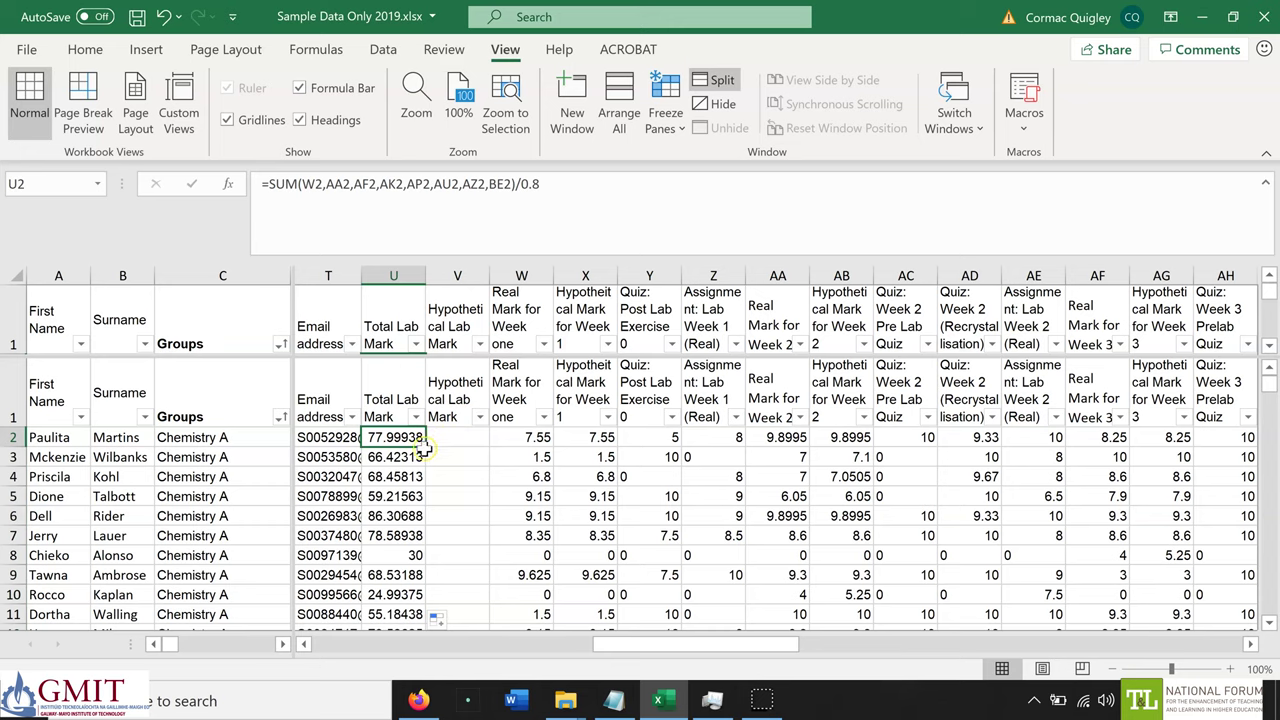
{"action": "left_click", "coordinate": [438, 441]}
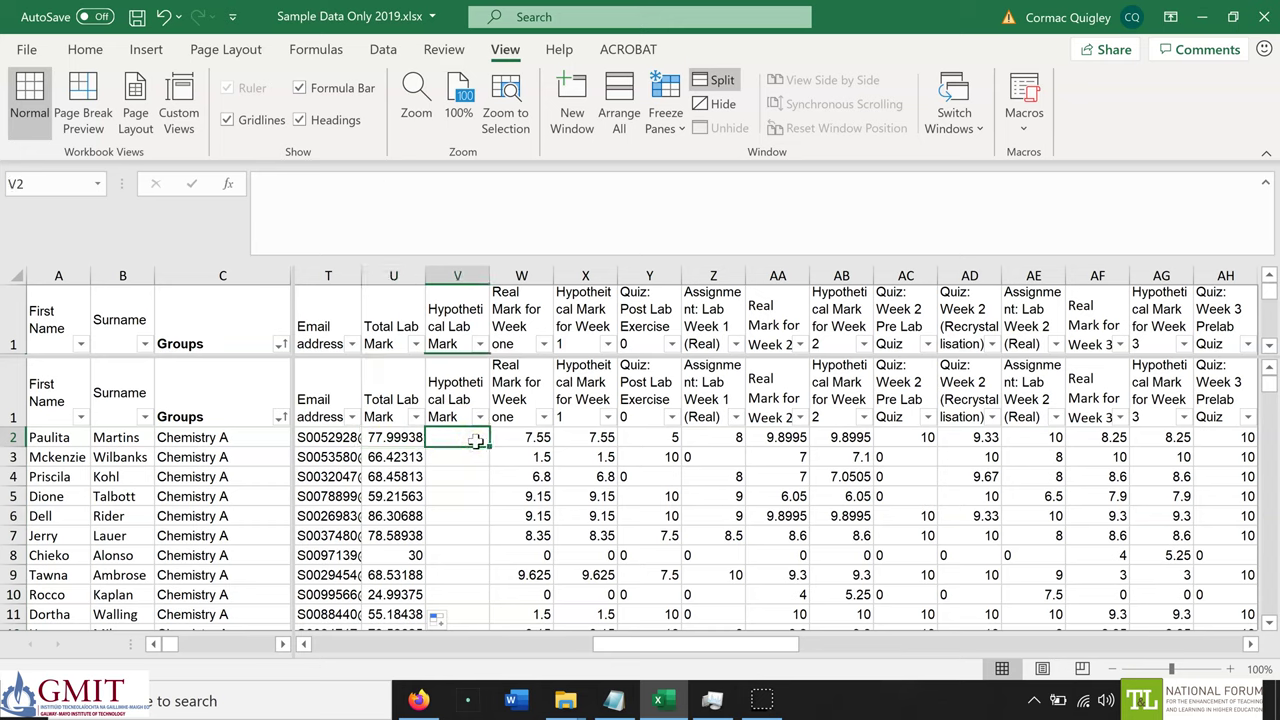
{"action": "left_click", "coordinate": [398, 438]}
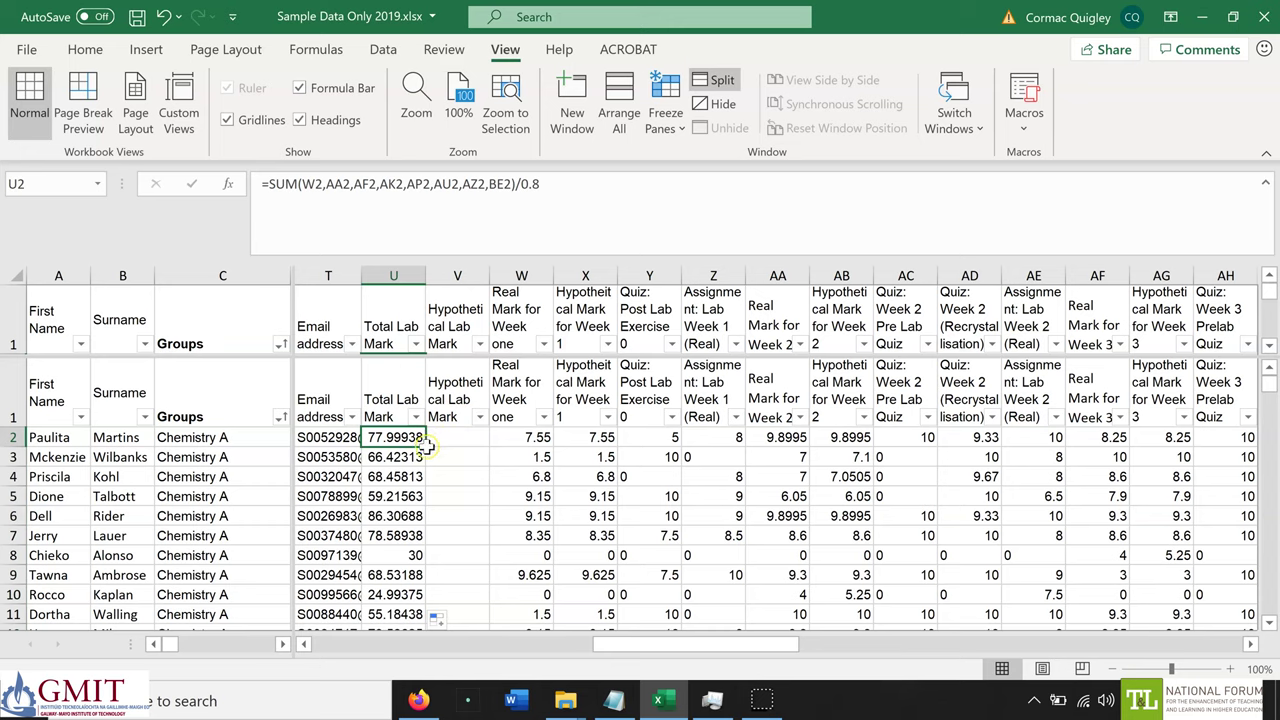
{"action": "left_click_drag", "start_coordinate": [425, 447], "coordinate": [458, 438]}
{"action": "left_click", "coordinate": [458, 438]}
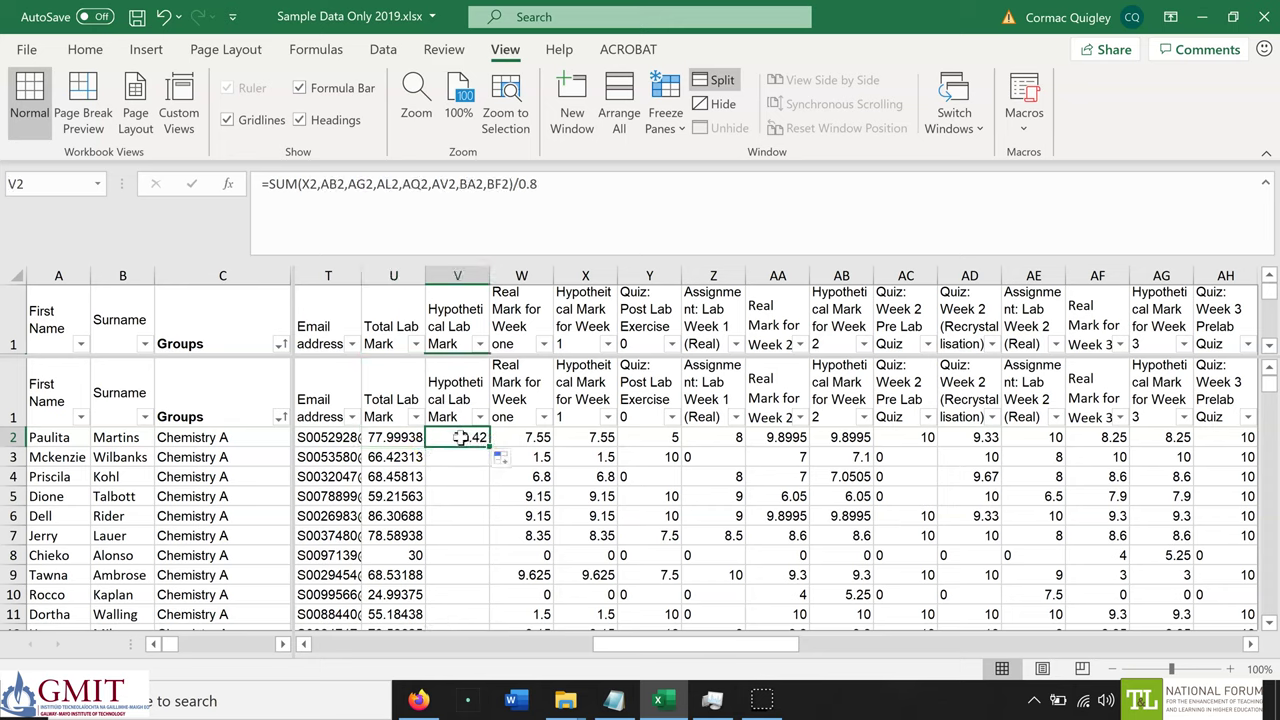
Check the cells referenced by the hypothetical lab mark formula in V2 and fill it down for all students
{"action": "left_click", "coordinate": [376, 184]}
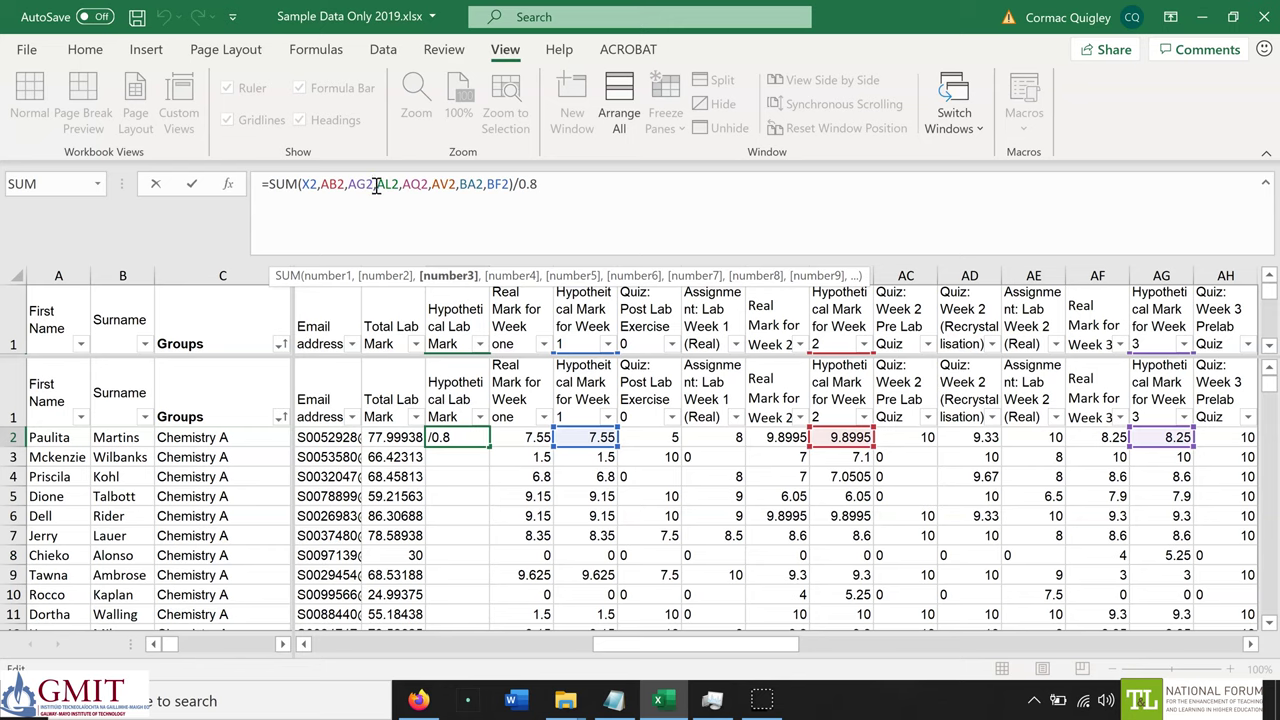
{"action": "key", "text": "Escape"}
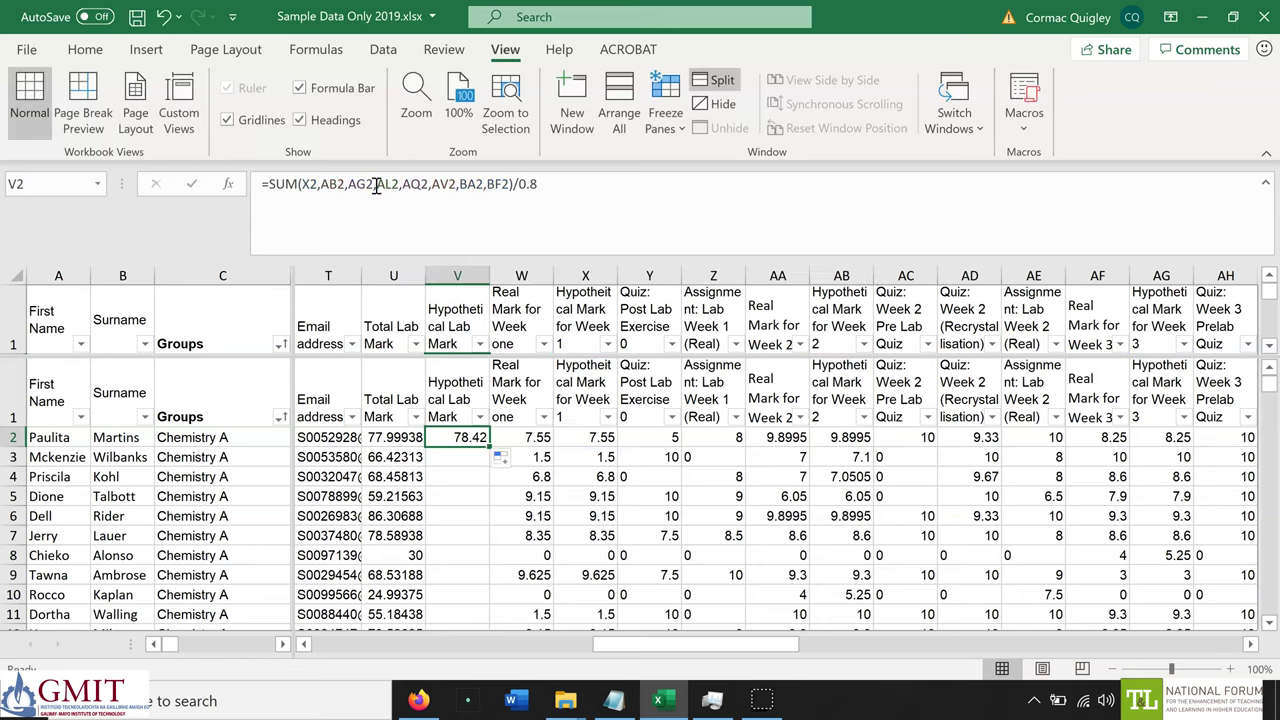
{"action": "double_click", "coordinate": [491, 446]}
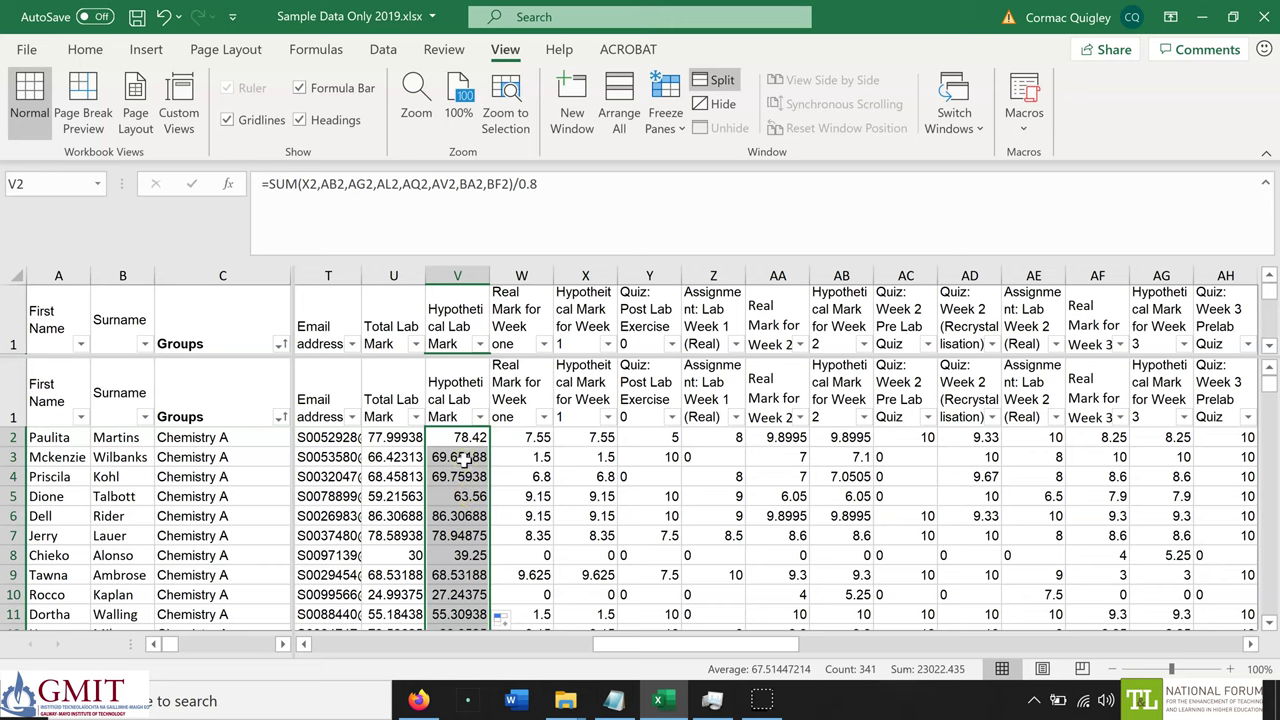
{"action": "key", "text": "Right"}
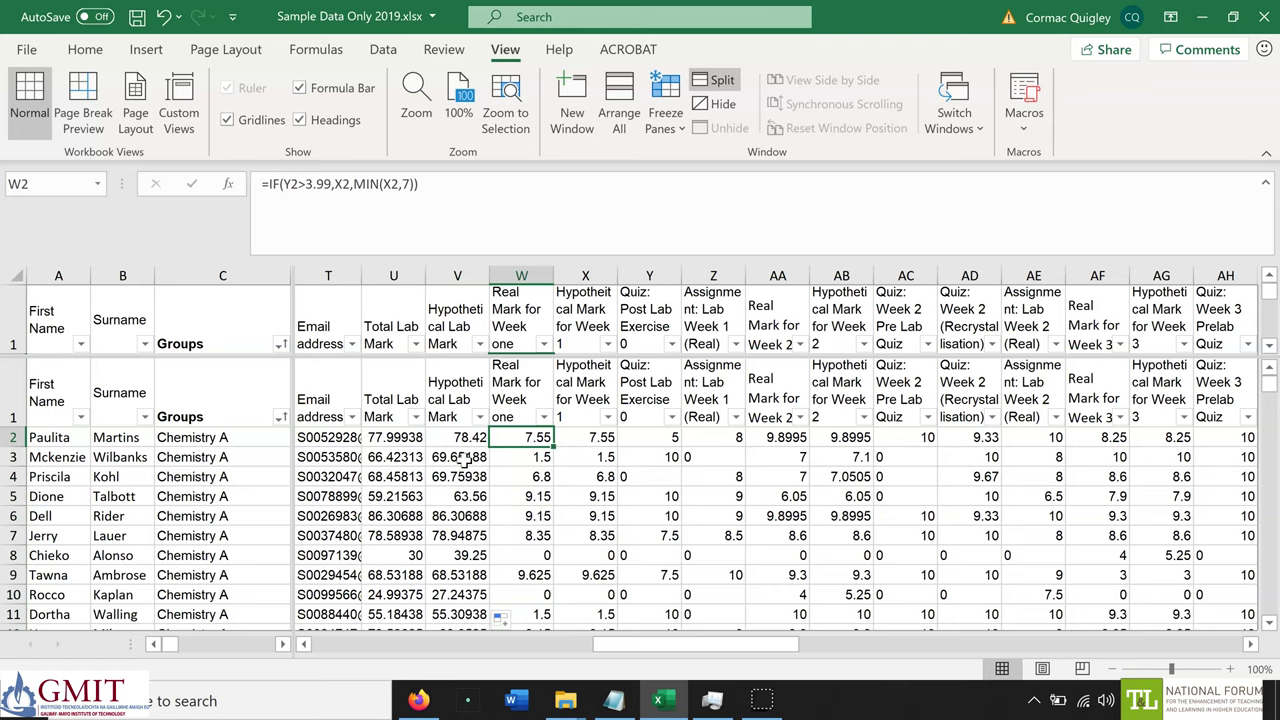
Insert a column before Real Mark for Week one and give it the header "Marks Lost for Quizzes"
{"action": "key", "text": "alt+i"}
{"action": "key", "text": "c"}
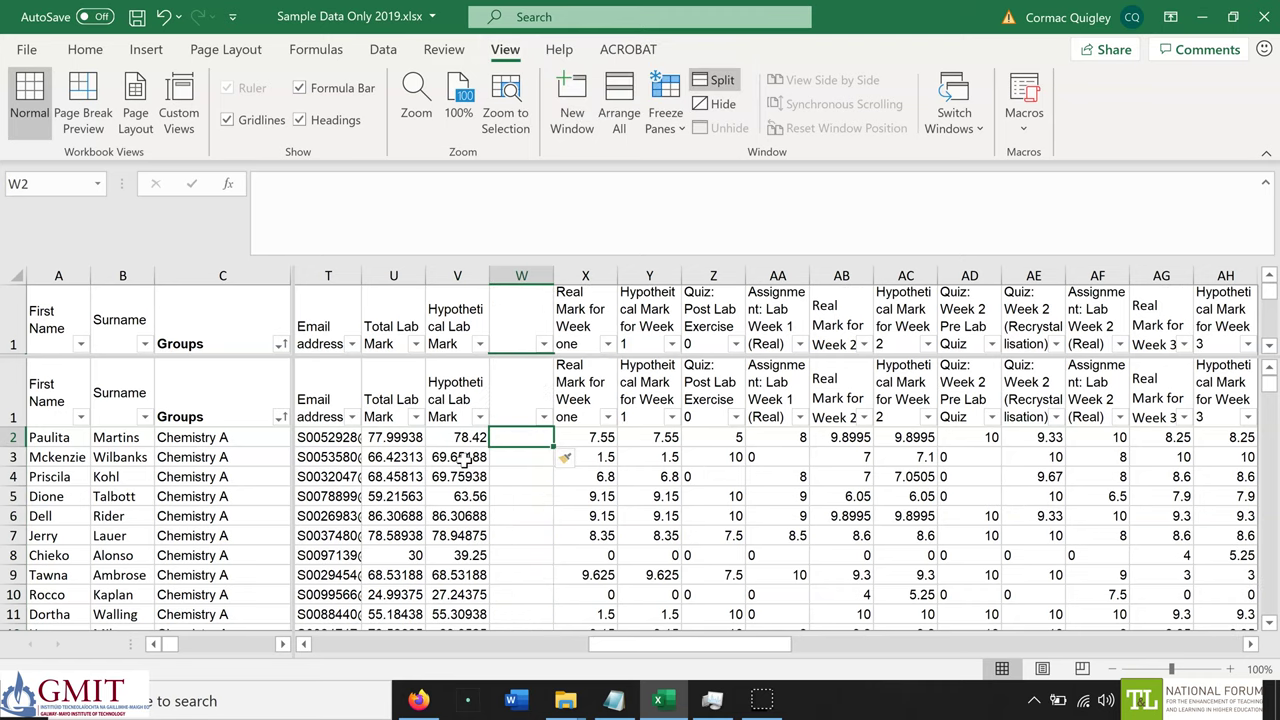
{"action": "type", "text": "Marks"}
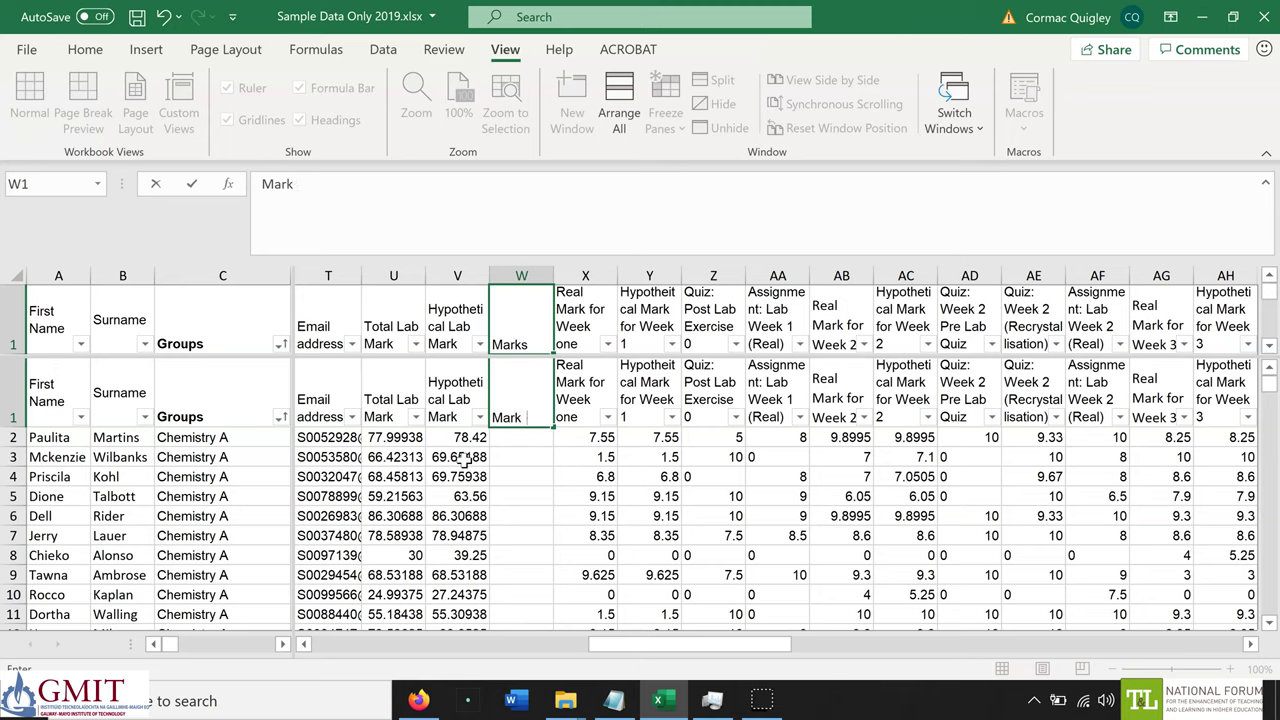
{"action": "type", "text": " Lost"}
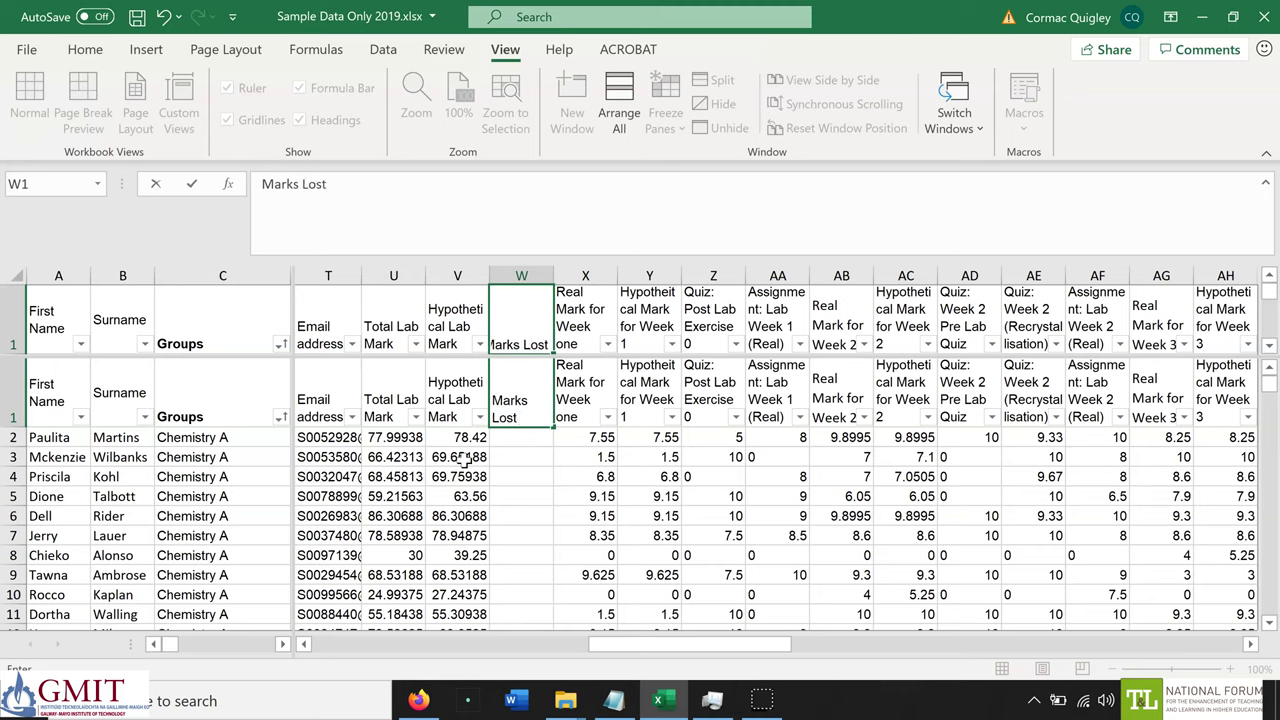
{"action": "type", "text": " for Quizzes"}
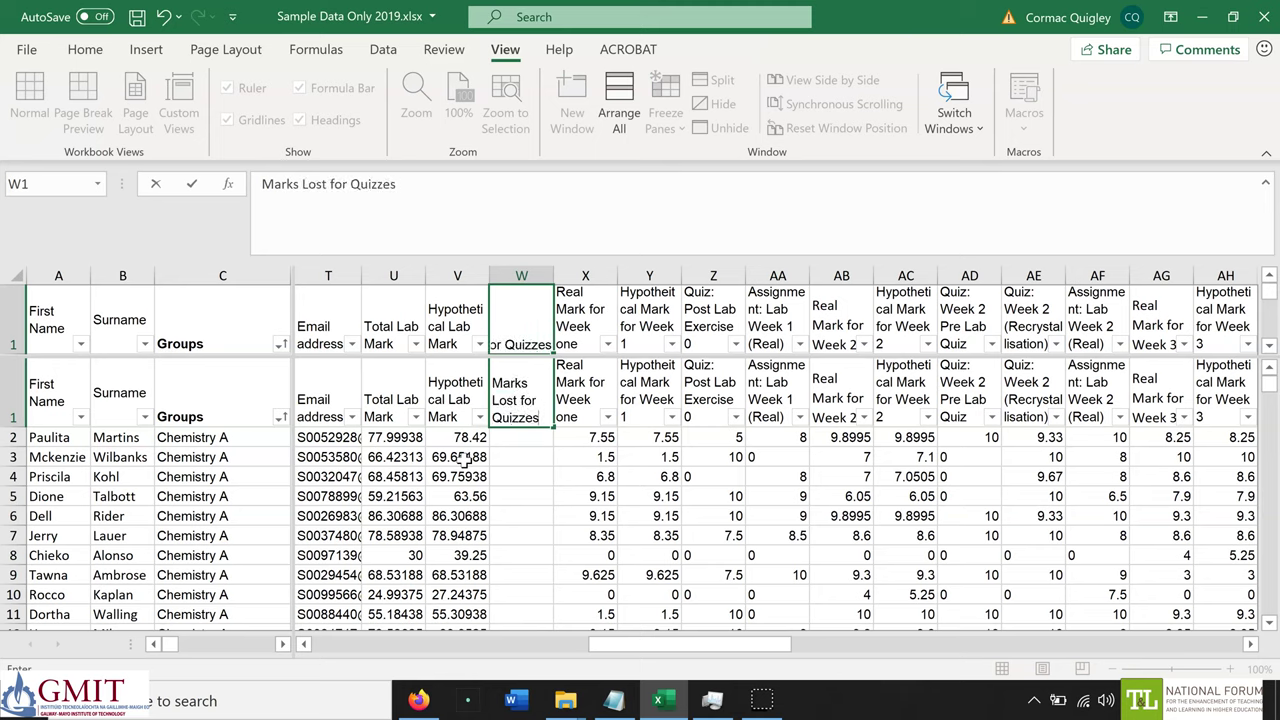
{"action": "key", "text": "Return"}
Calculate the marks lost for quizzes in W2 with =V2-U2, the hypothetical lab mark minus the total lab mark
{"action": "type", "text": "="}
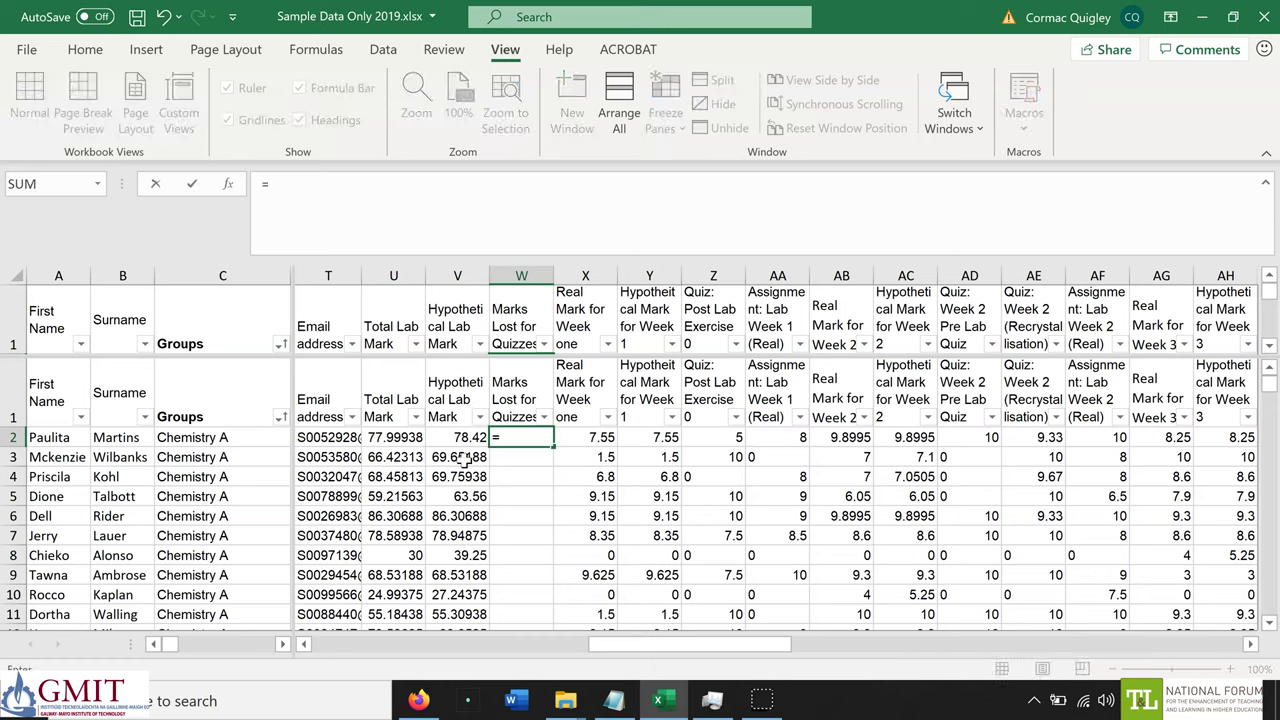
{"action": "key", "text": "Left"}
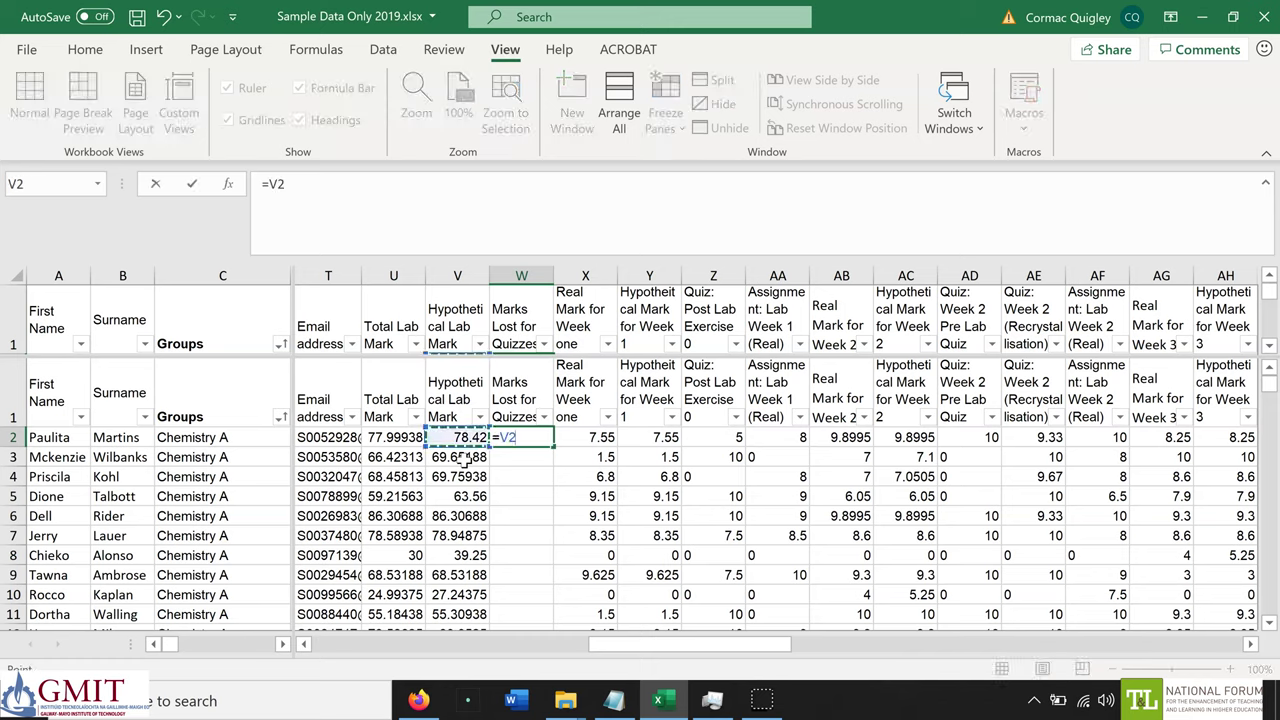
{"action": "type", "text": "-"}
{"action": "key", "text": "Left"}
{"action": "key", "text": "Left"}
{"action": "key", "text": "Return"}
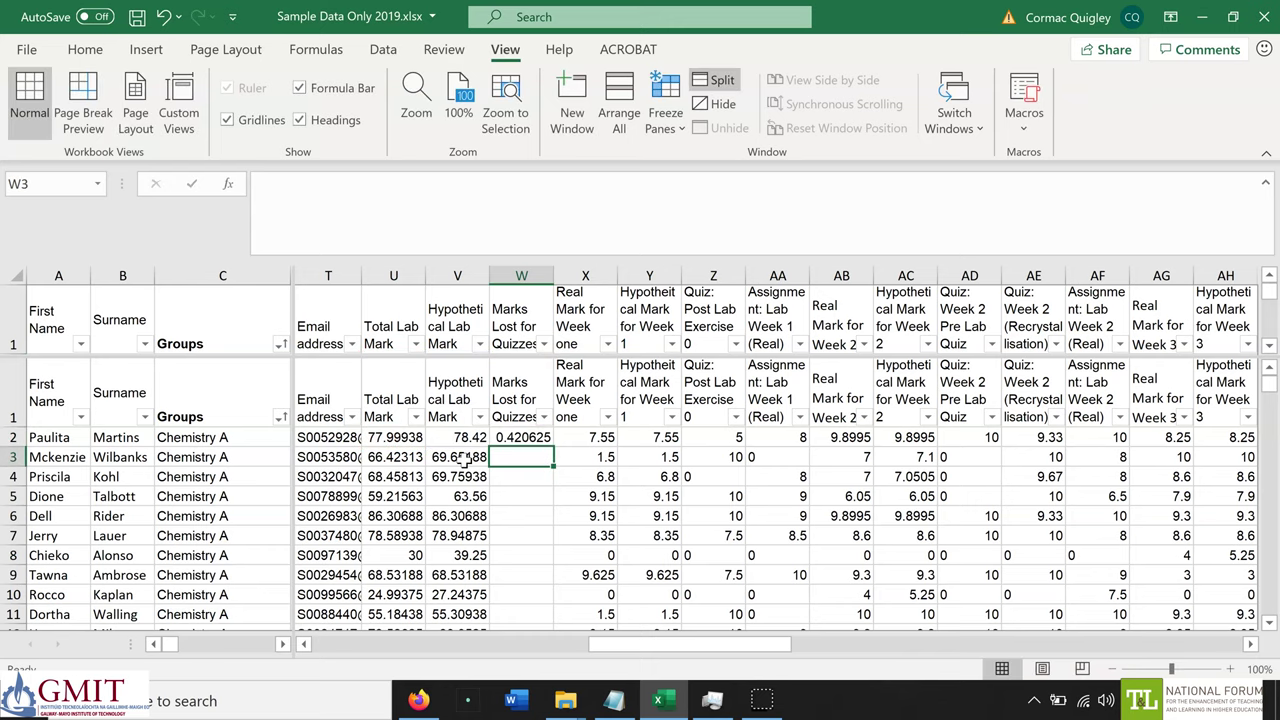
Fill the W2 marks-lost formula down the column for all students and save the workbook
{"action": "key", "text": "Up"}
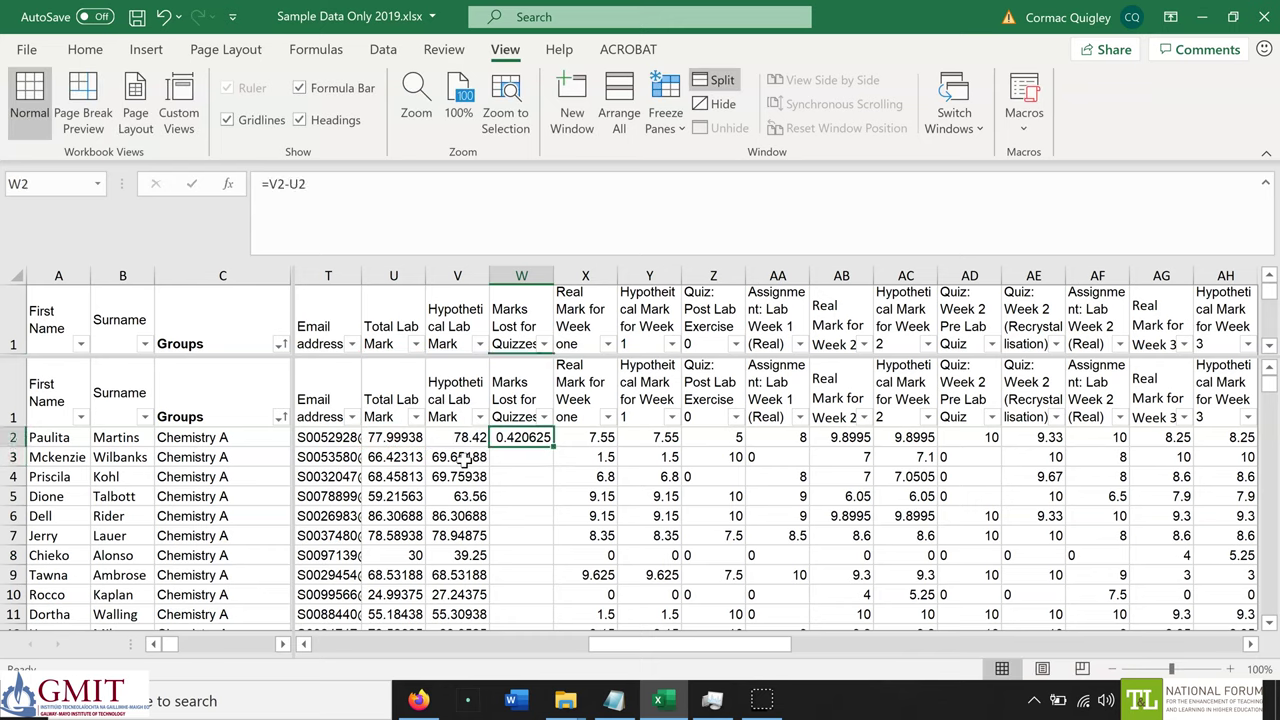
{"action": "double_click", "coordinate": [553, 446]}
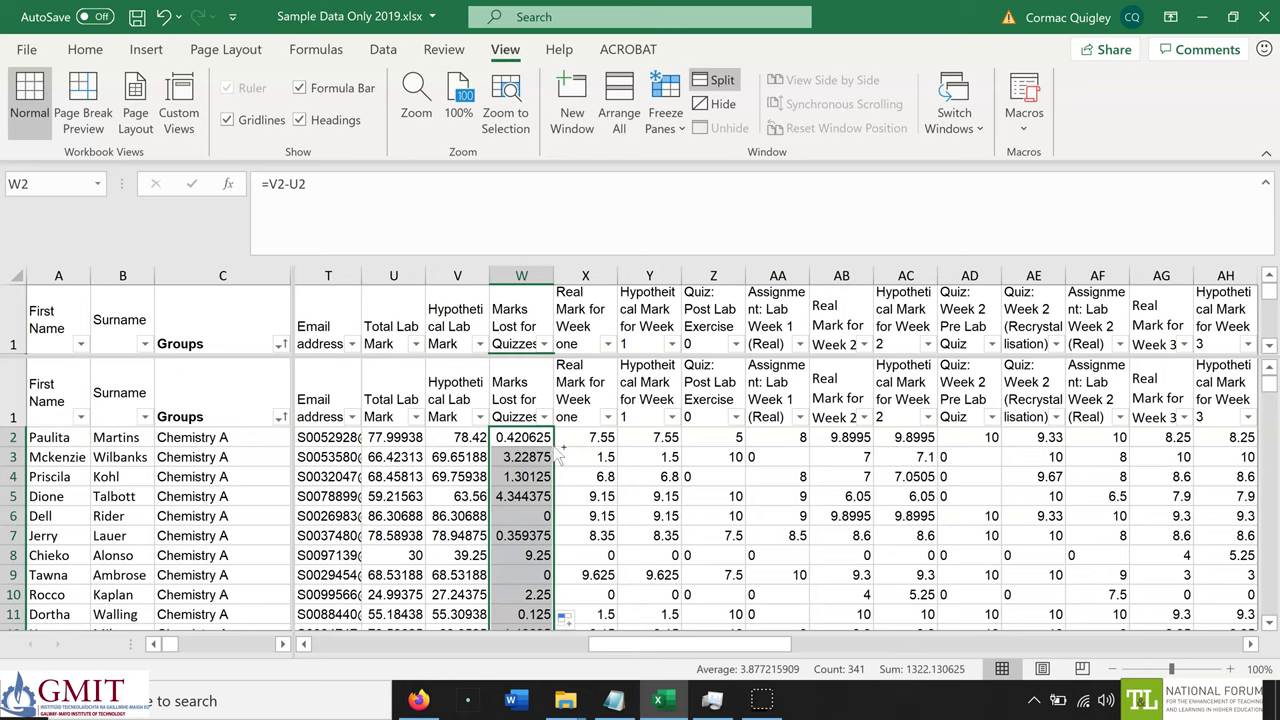
{"action": "key", "text": "ctrl+s"}
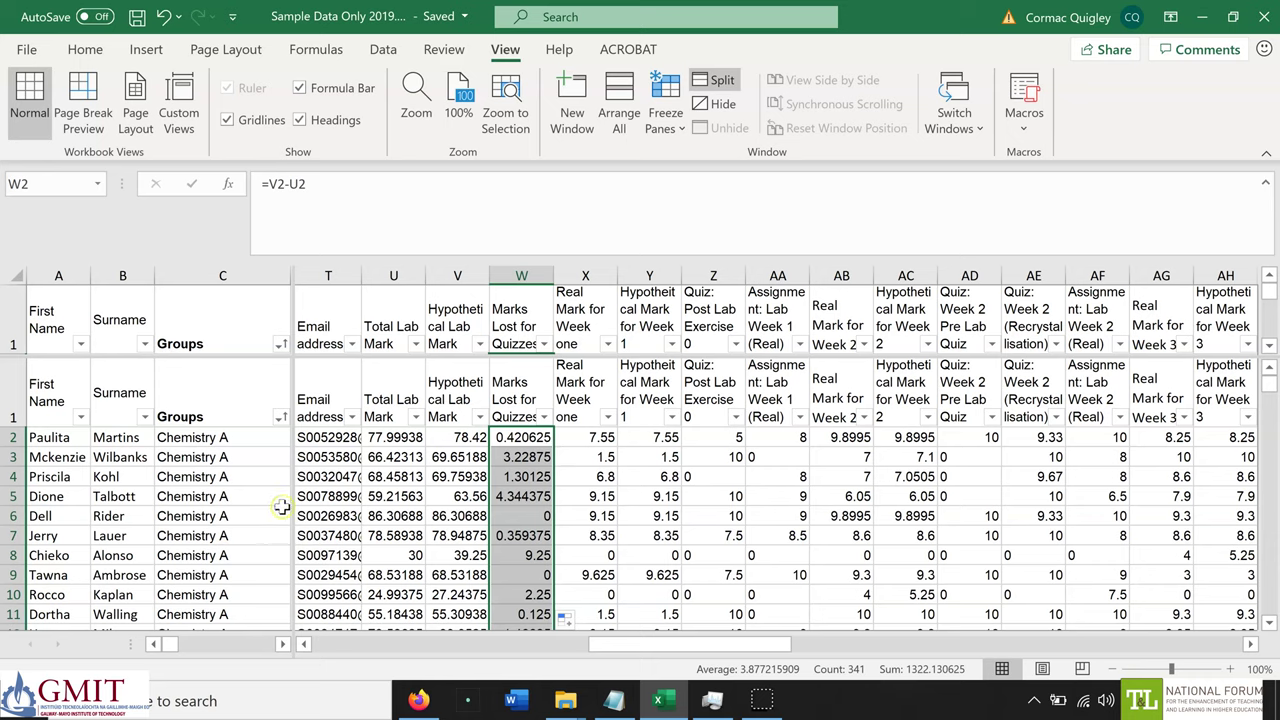
Add a new worksheet to the workbook and name it "Comment Sheet"
{"action": "left_click_drag", "start_coordinate": [294, 509], "coordinate": [506, 514]}
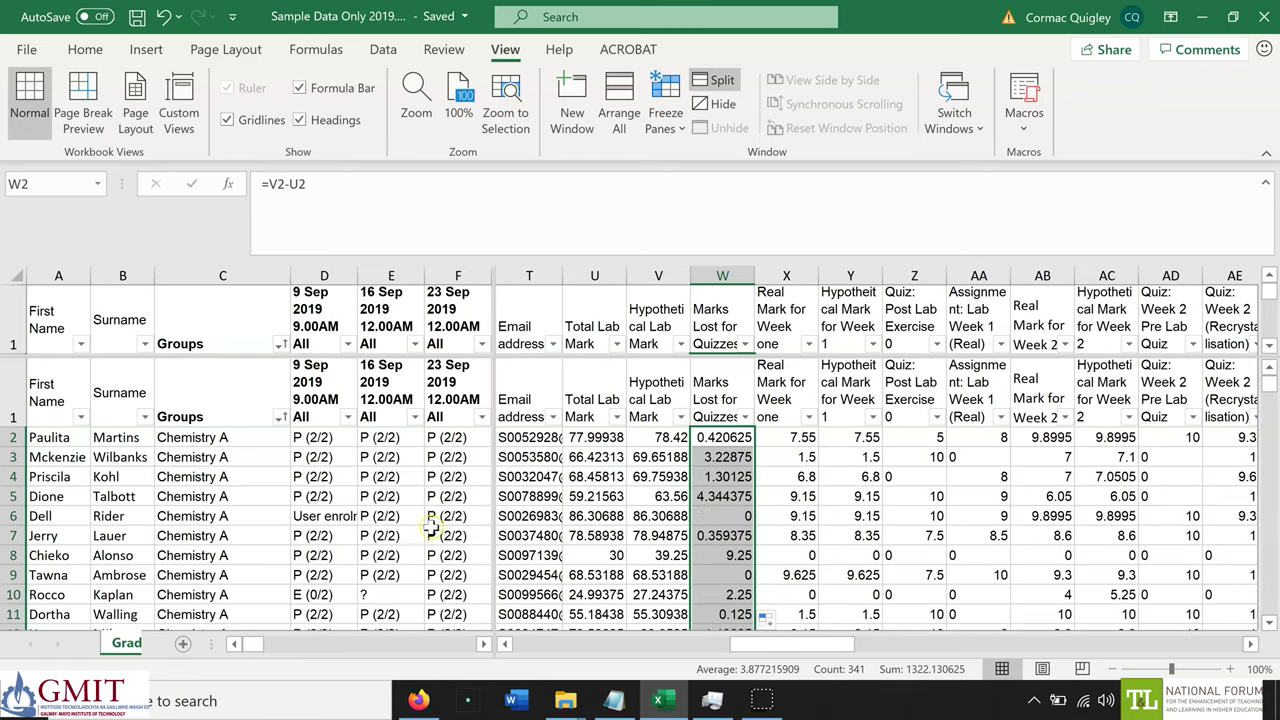
{"action": "left_click", "coordinate": [186, 647]}
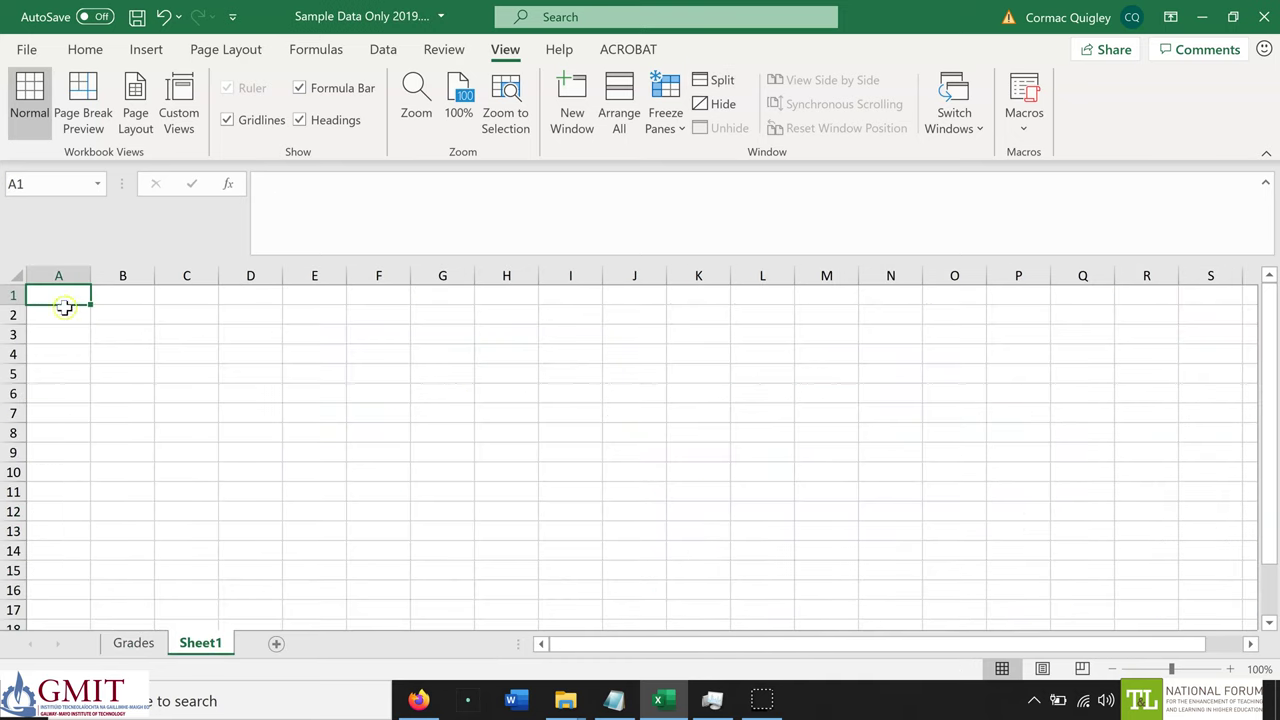
{"action": "right_click", "coordinate": [197, 653]}
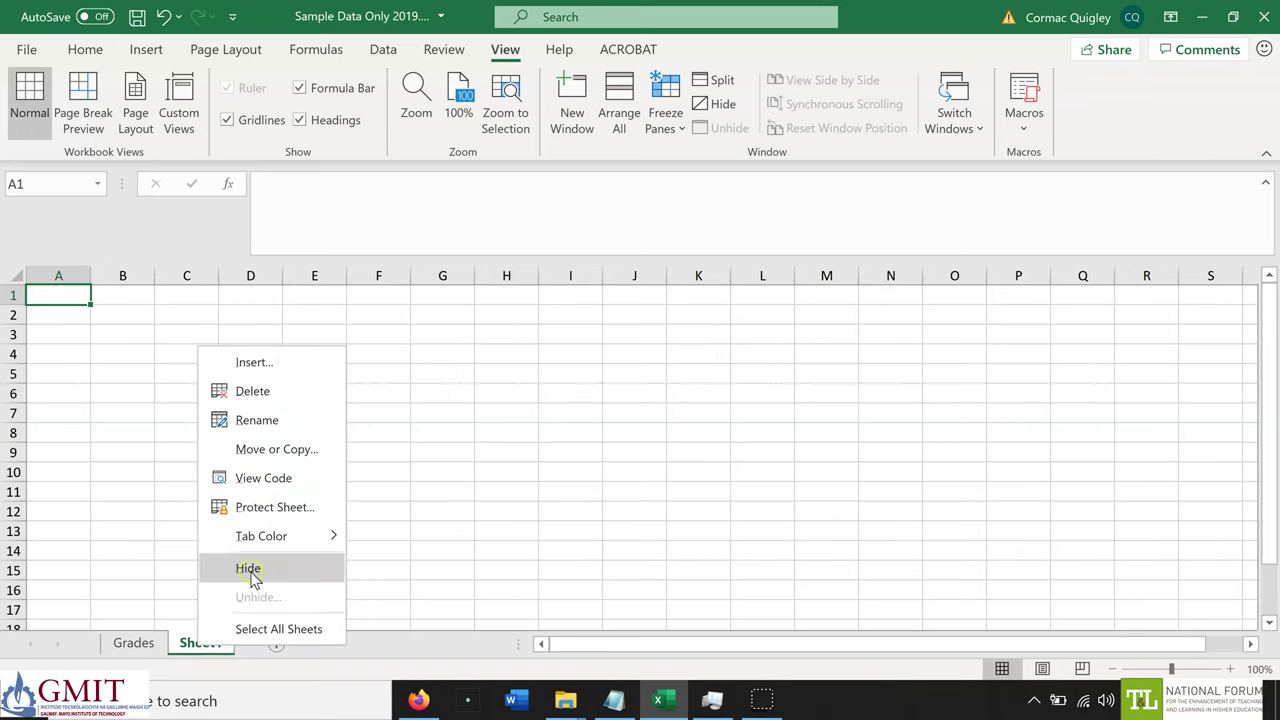
{"action": "left_click", "coordinate": [257, 421]}
{"action": "type", "text": "Comme"}
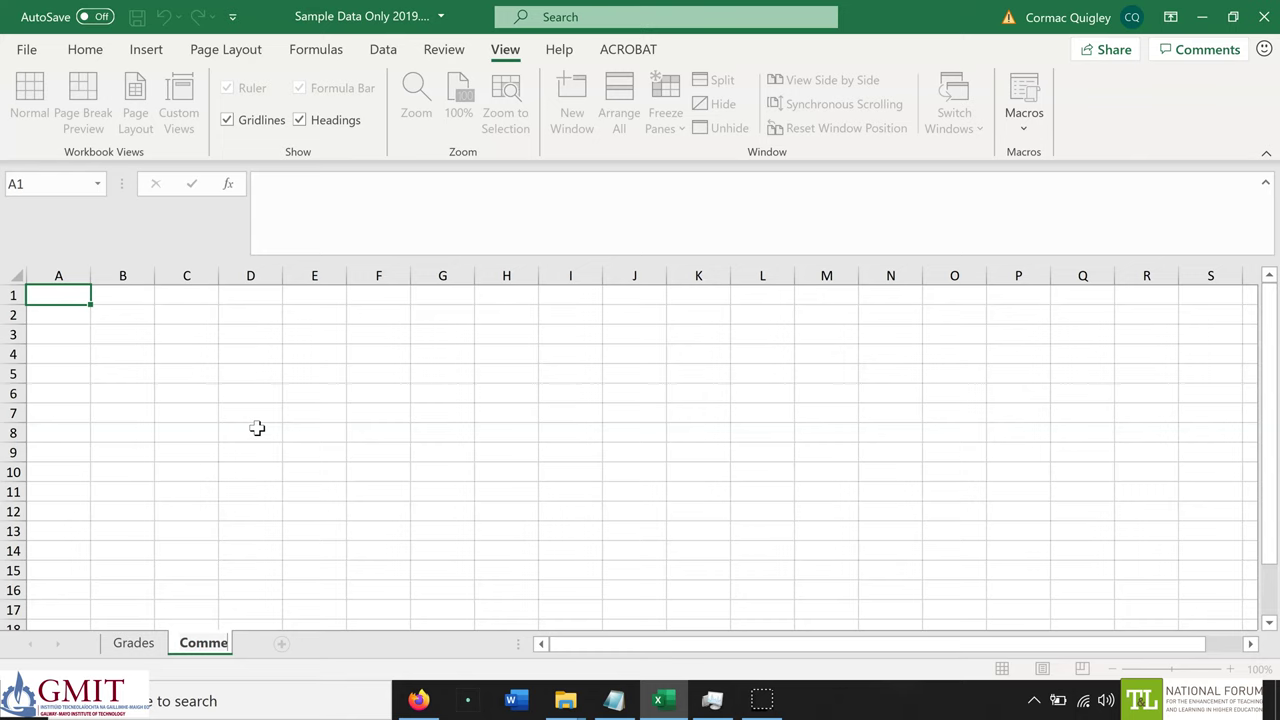
{"action": "type", "text": "nt Sheet"}
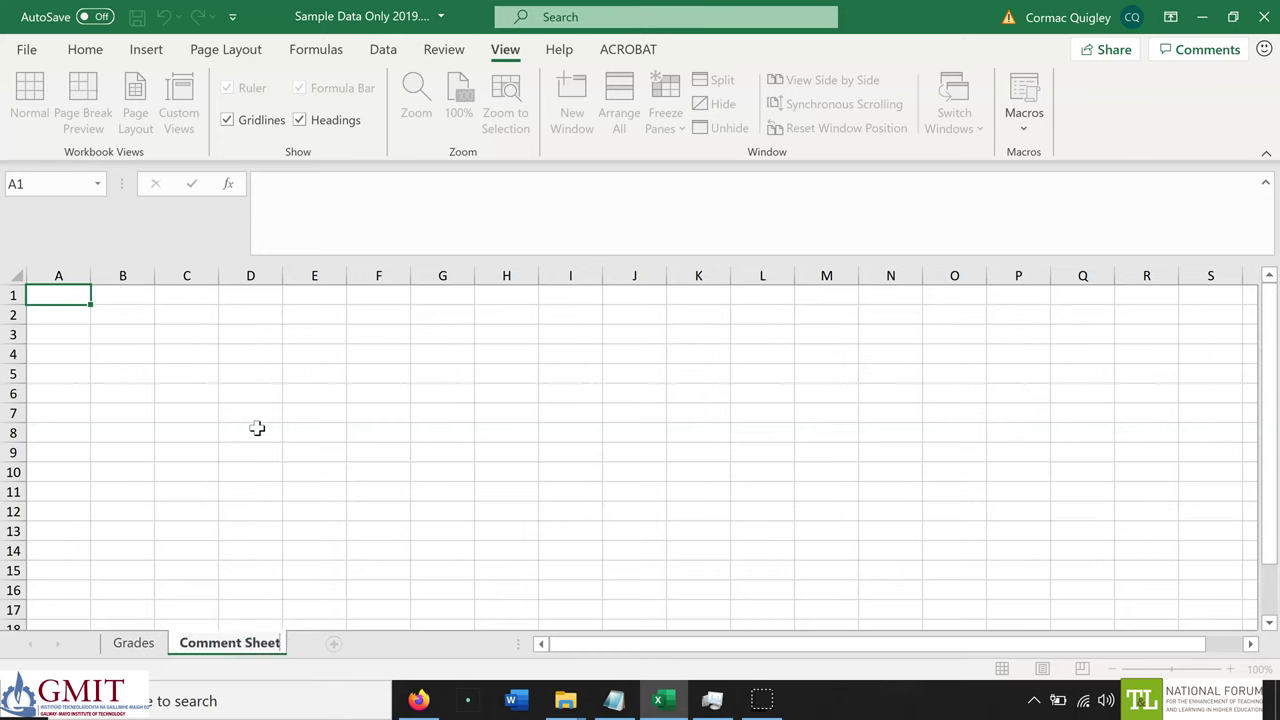
{"action": "key", "text": "Return"}
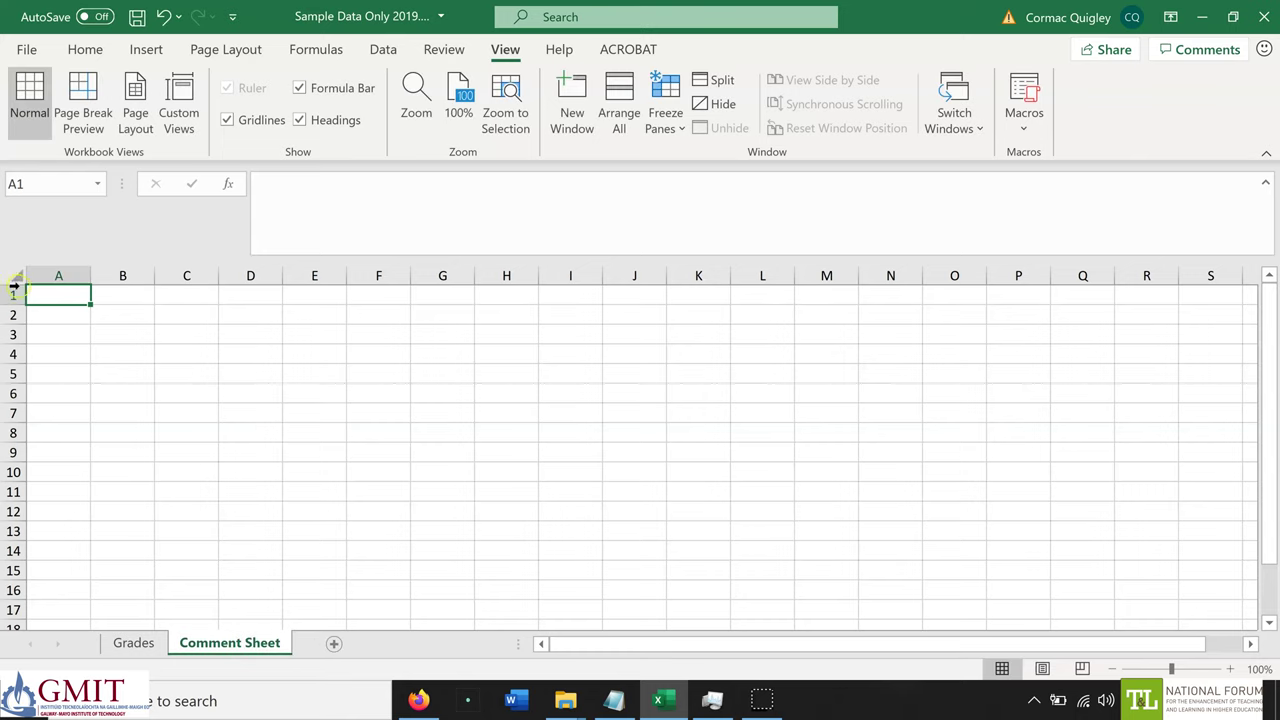
Select A1 on the new sheet, then switch to File Explorer and open Comment Sheet.xlsx from the Case Study Samples folder
{"action": "left_click", "coordinate": [41, 298]}
{"action": "key", "text": "alt+Tab"}
{"action": "key", "text": "alt+Tab"}
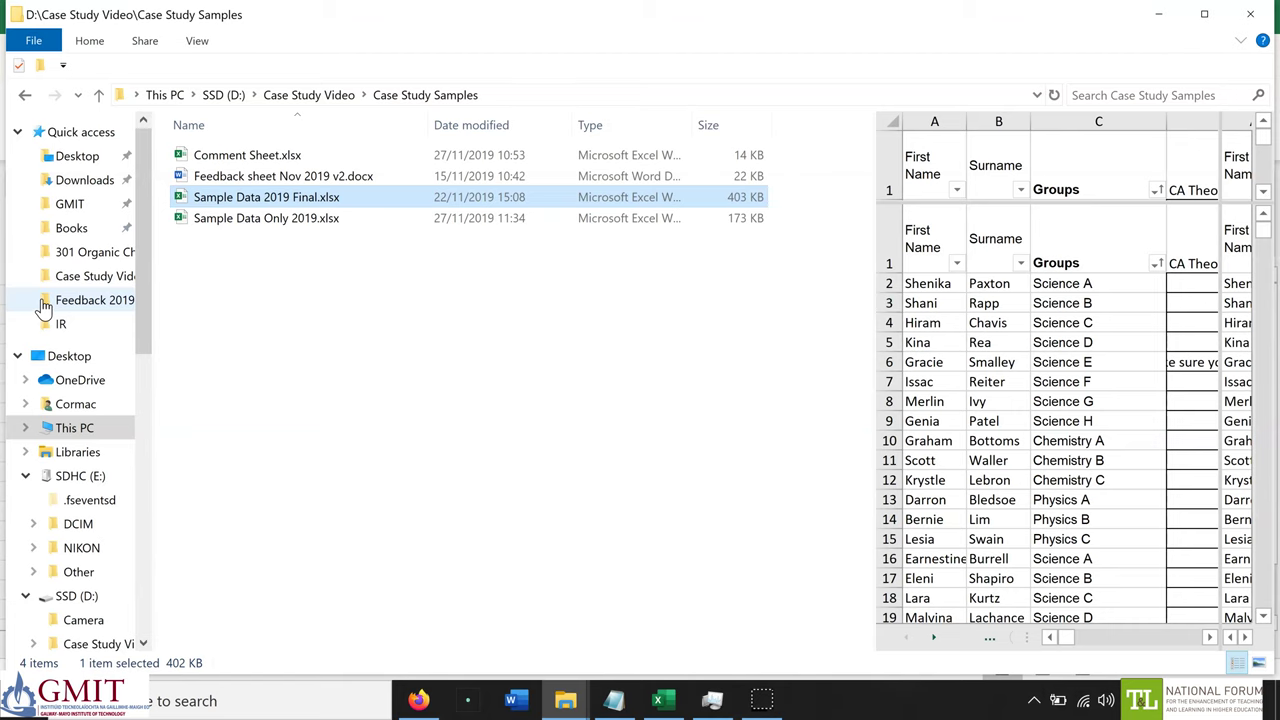
{"action": "key", "text": "Up"}
{"action": "key", "text": "Up"}
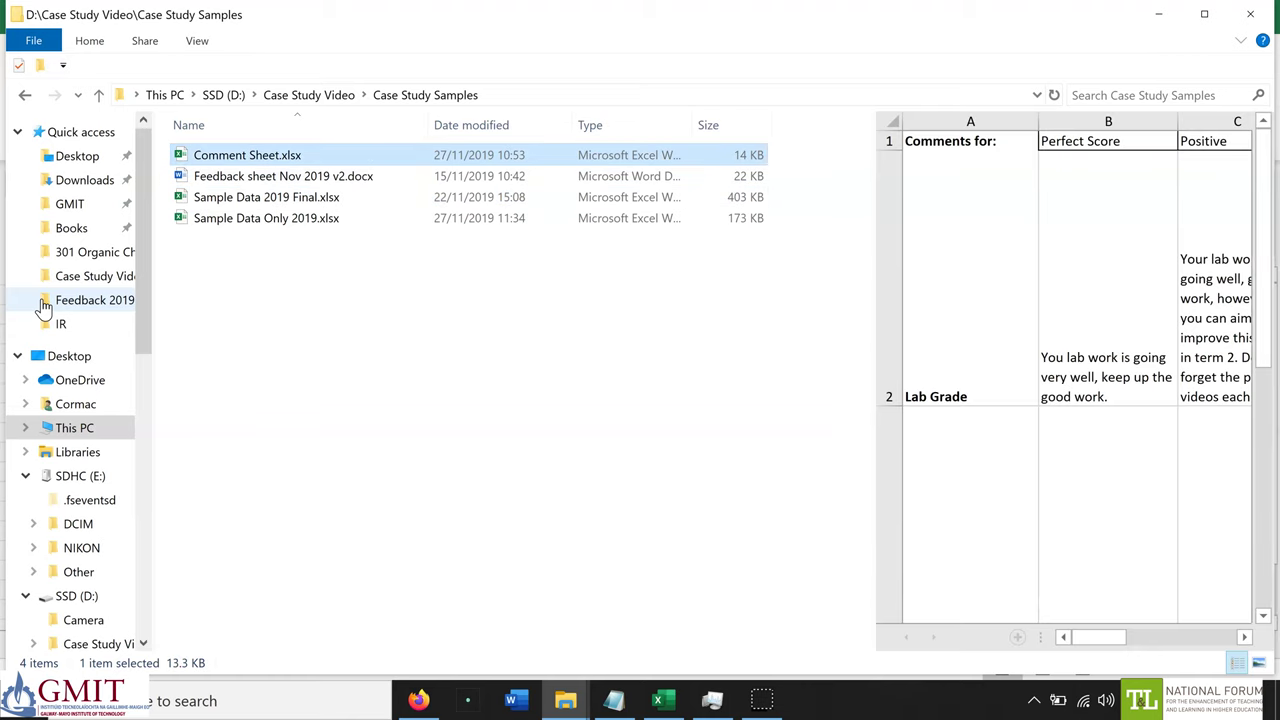
{"action": "key", "text": "alt+Tab"}
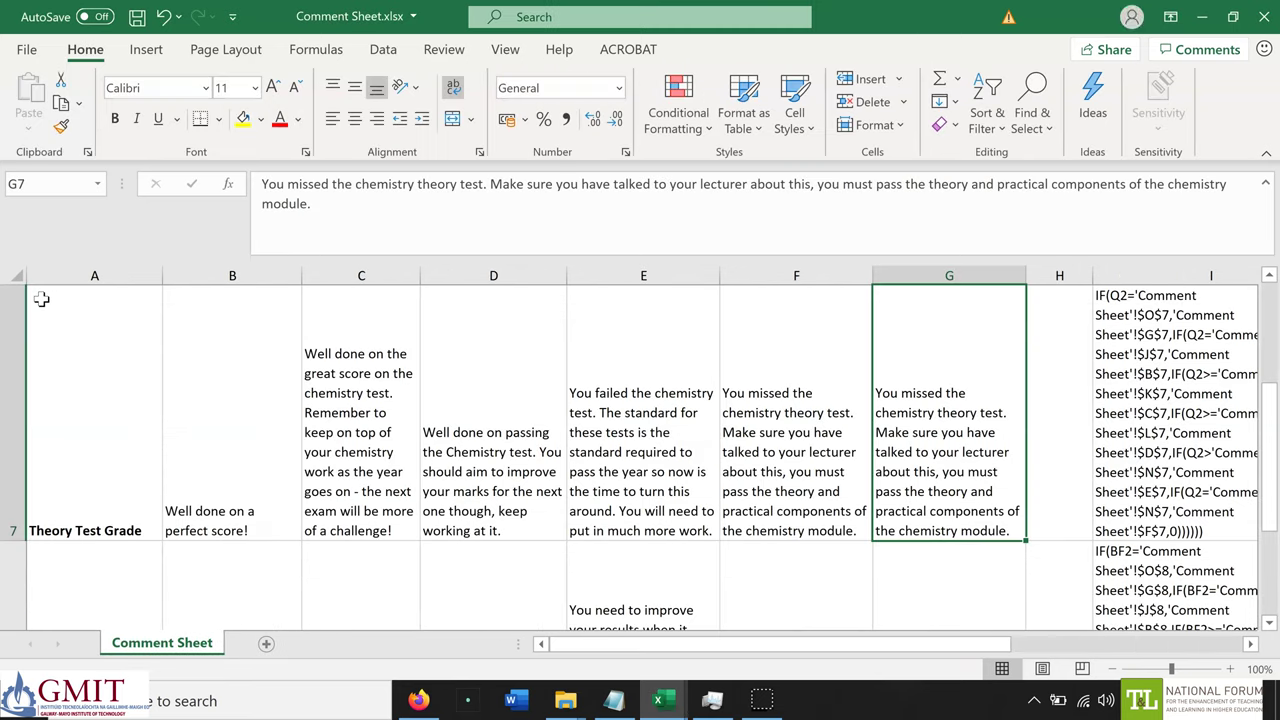
Copy the entire worksheet from Comment Sheet.xlsx and paste it at A1 of the grade workbook's new Comment Sheet
{"action": "left_click", "coordinate": [78, 367]}
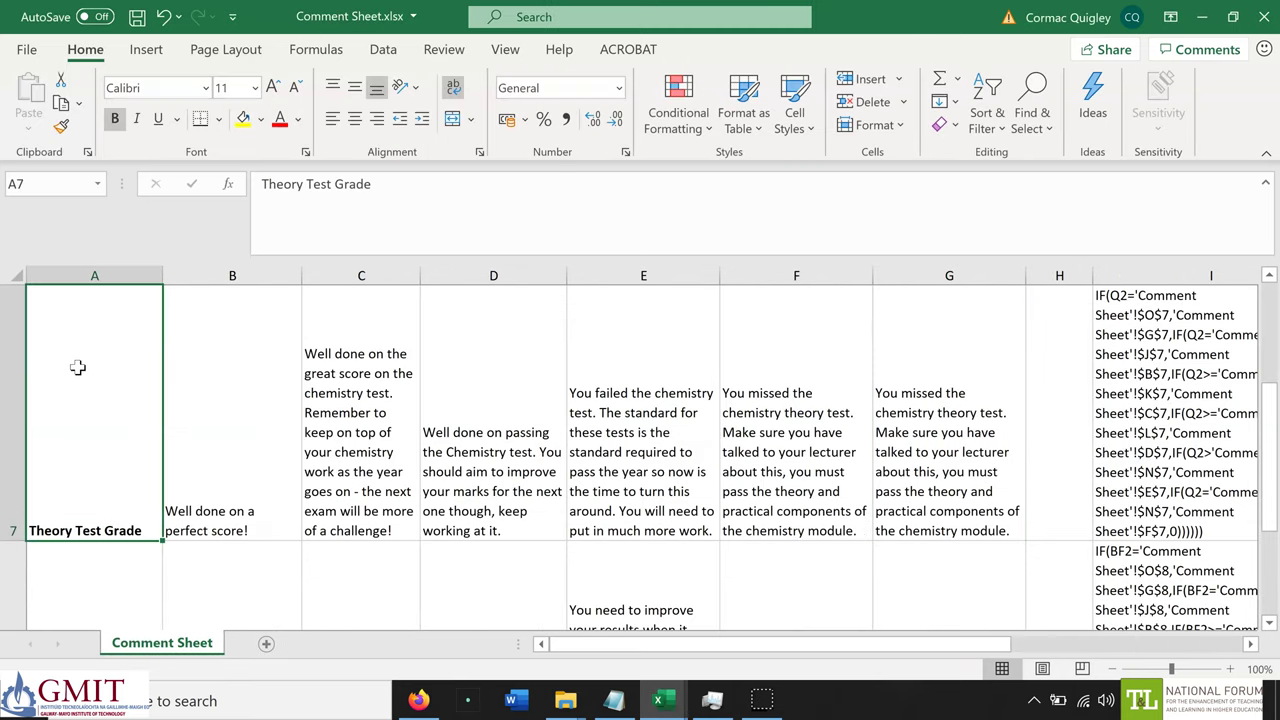
{"action": "key", "text": "ctrl+a"}
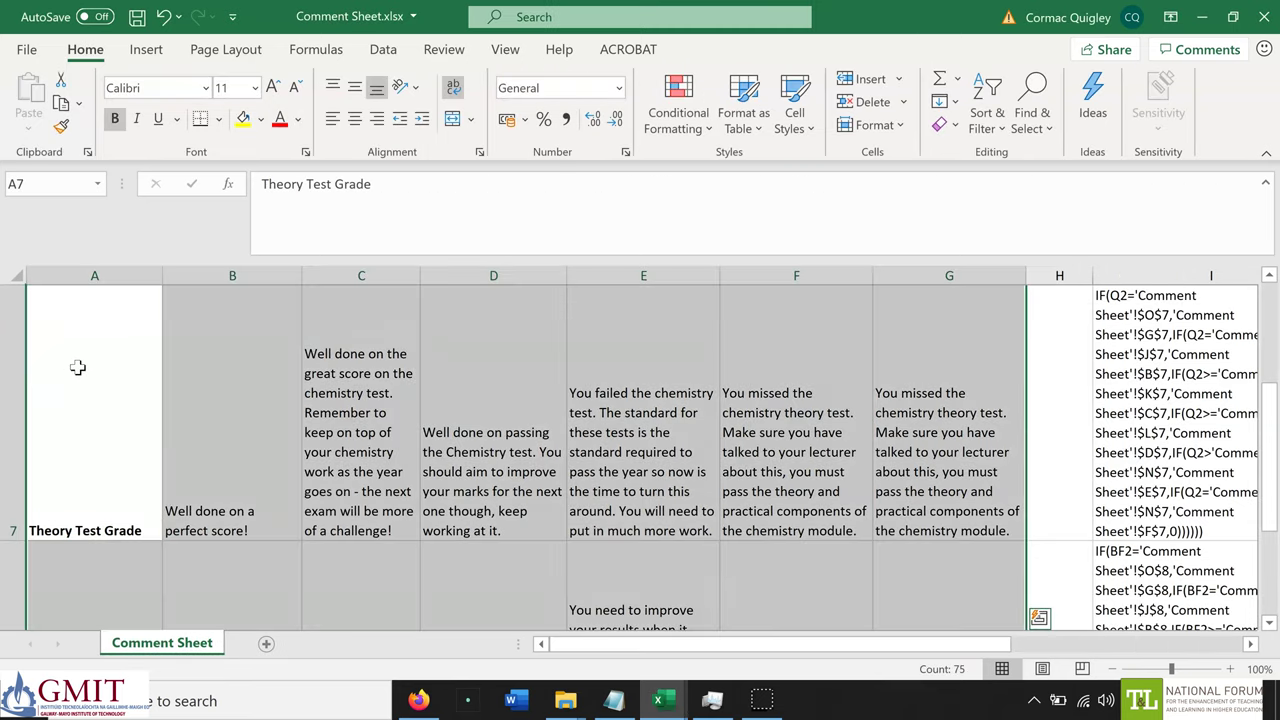
{"action": "key", "text": "ctrl+a"}
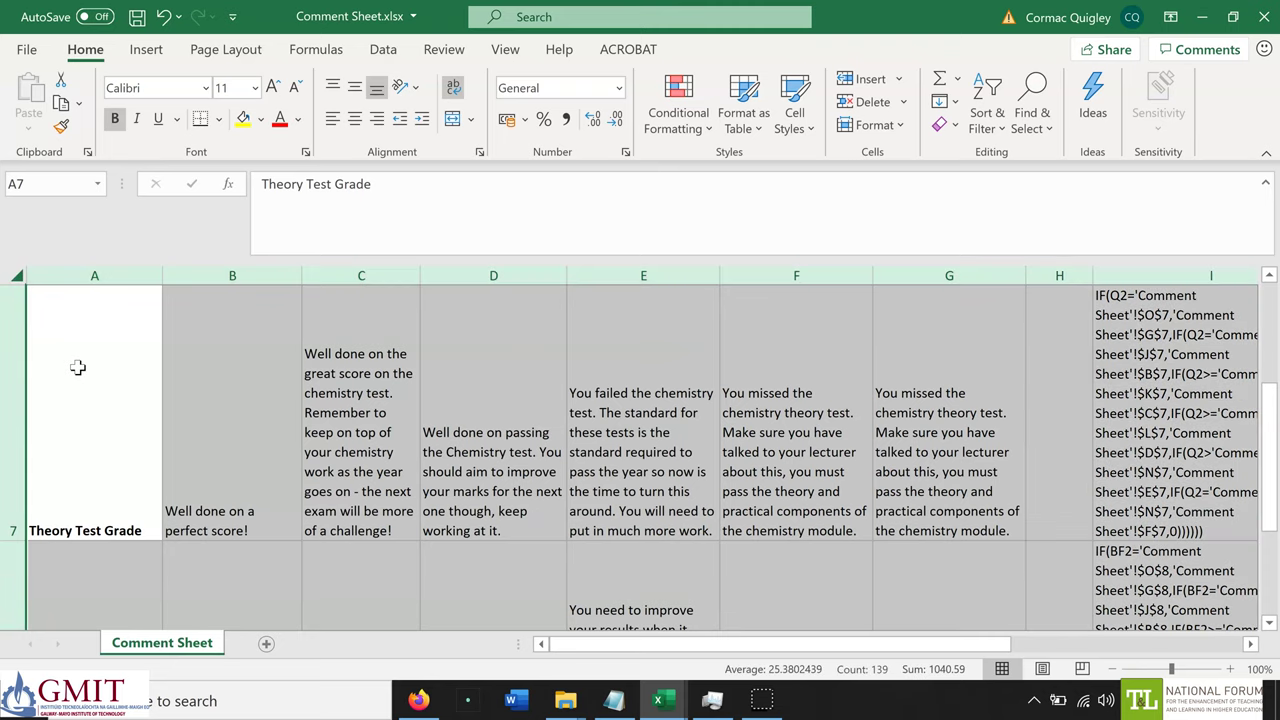
{"action": "key", "text": "ctrl+c"}
{"action": "key", "text": "alt+Tab"}
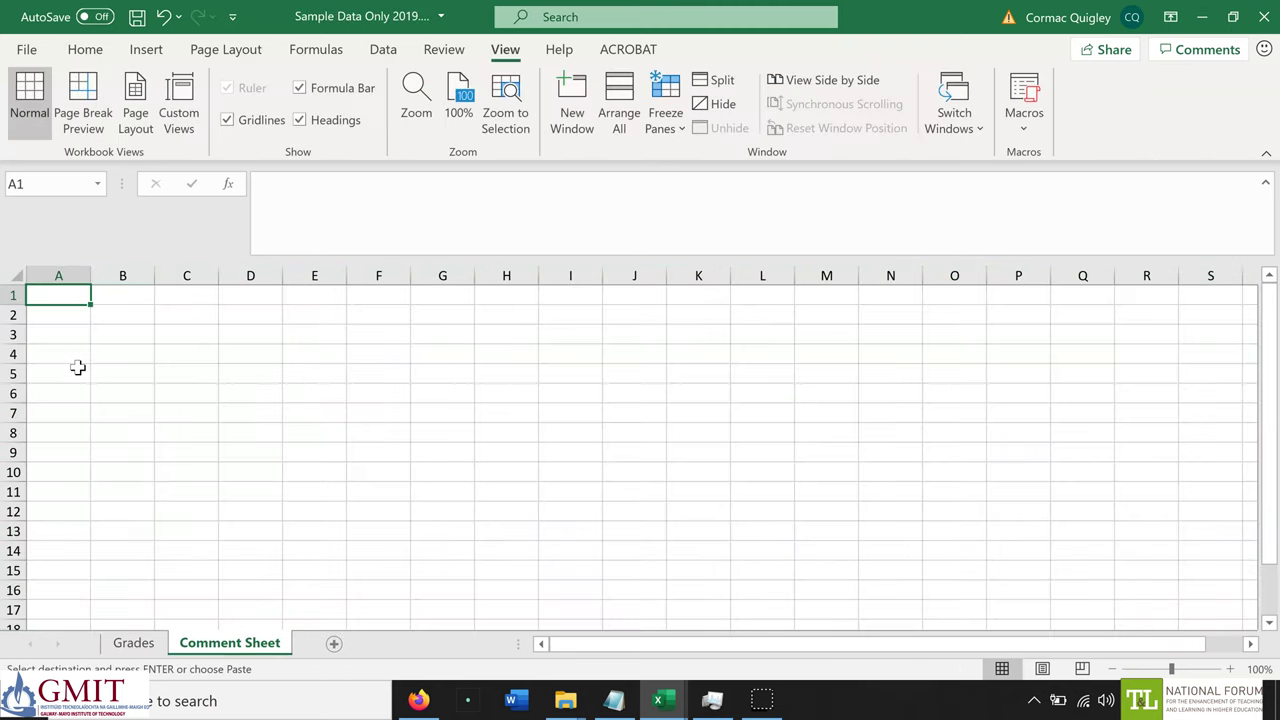
{"action": "key", "text": "ctrl+v"}
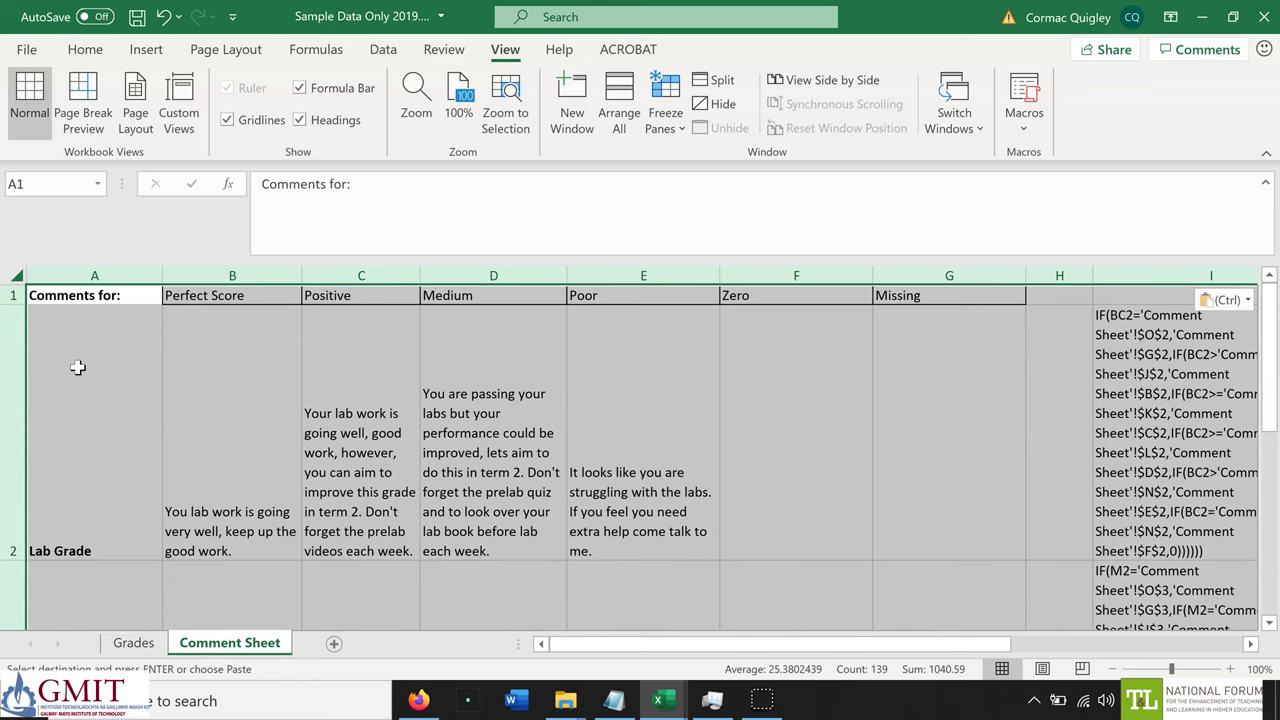
Examine the Lab Grade formula text in I2 and the overall layout of the pasted Comment Sheet at 50% zoom
{"action": "left_click", "coordinate": [136, 473]}
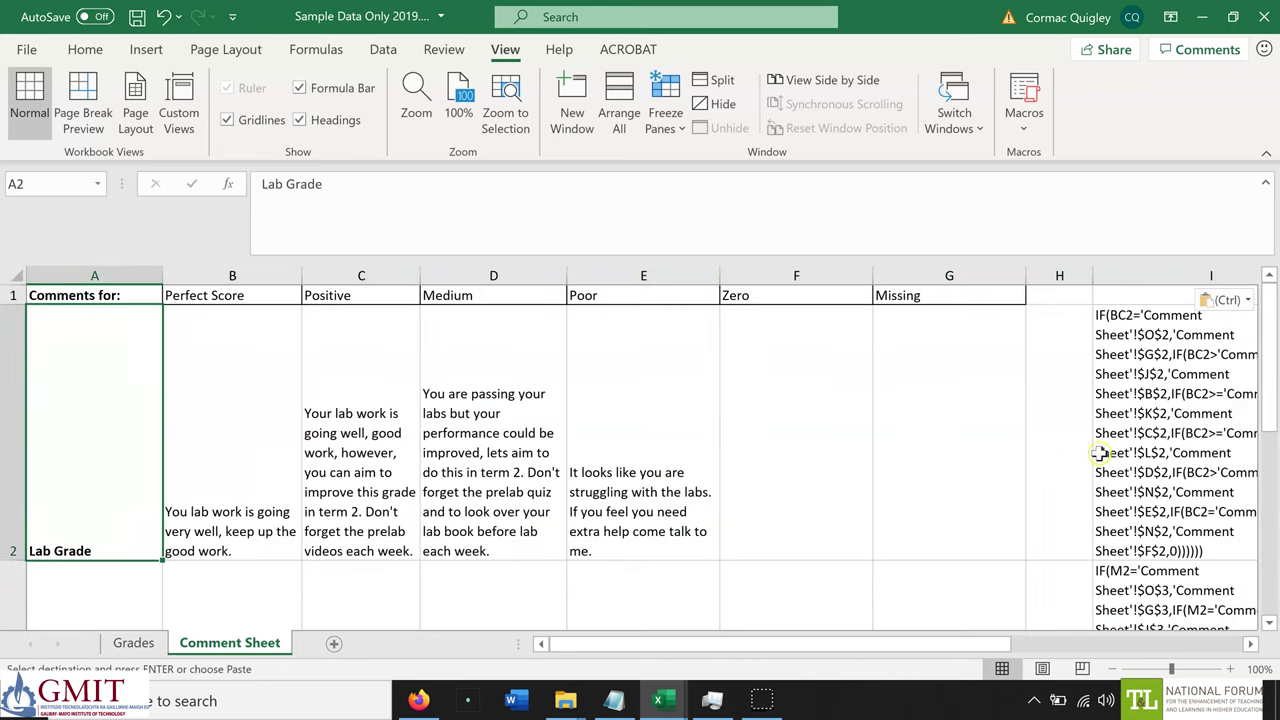
{"action": "left_click", "coordinate": [1156, 447]}
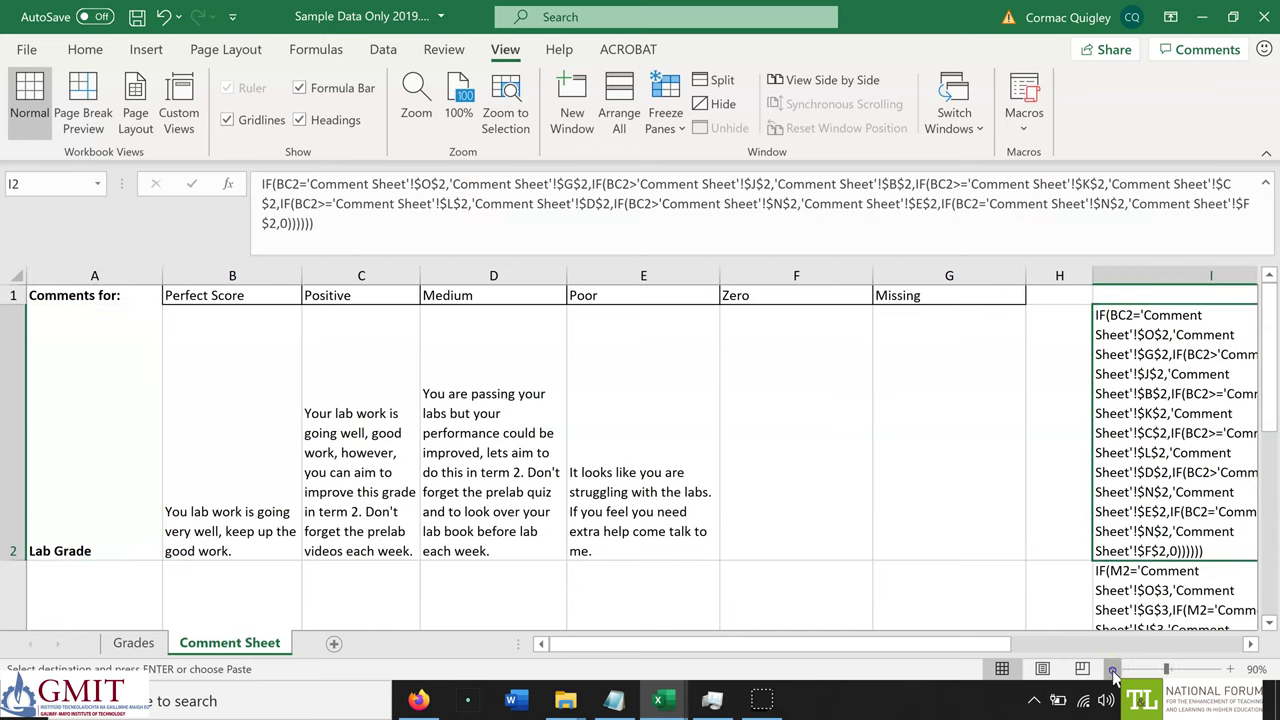
{"action": "left_click", "coordinate": [1113, 669]}
{"action": "left_click", "coordinate": [1113, 669]}
{"action": "left_click", "coordinate": [1113, 669]}
{"action": "left_click", "coordinate": [1113, 669]}
{"action": "left_click", "coordinate": [1113, 669]}
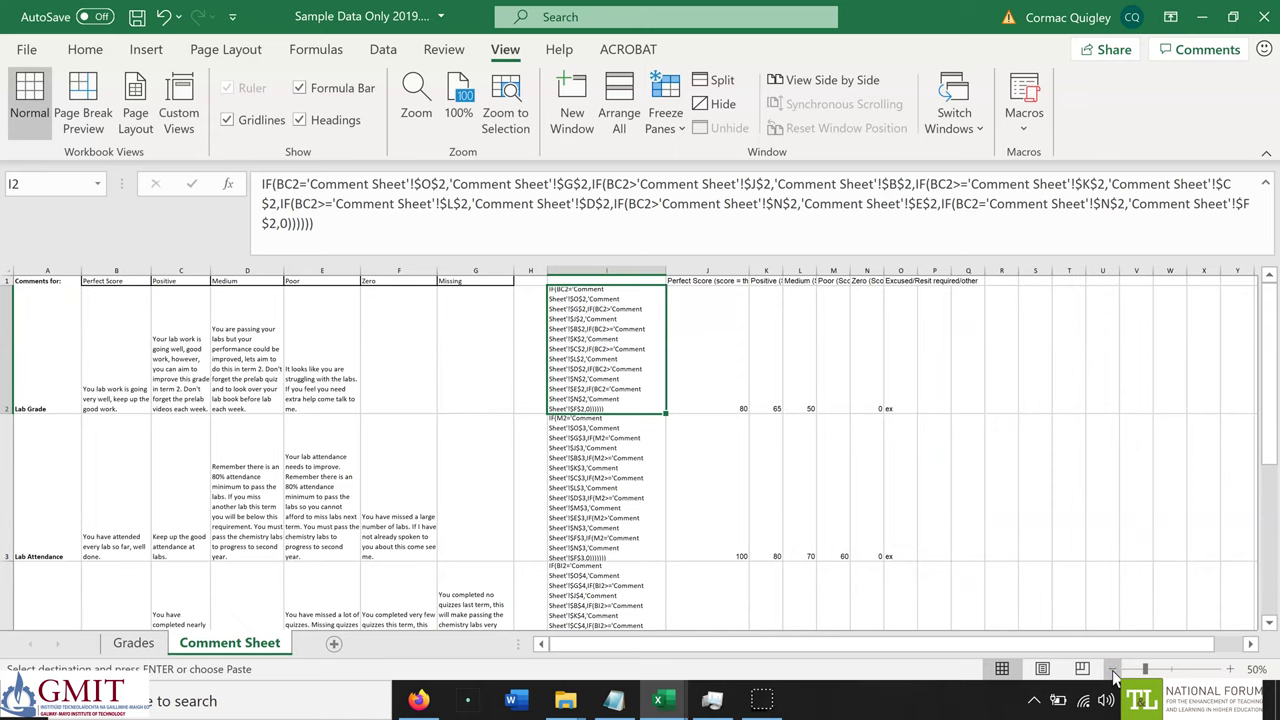
Examine the Lab Grade comments across row 2 and the score thresholds that trigger them
{"action": "left_click", "coordinate": [113, 370]}
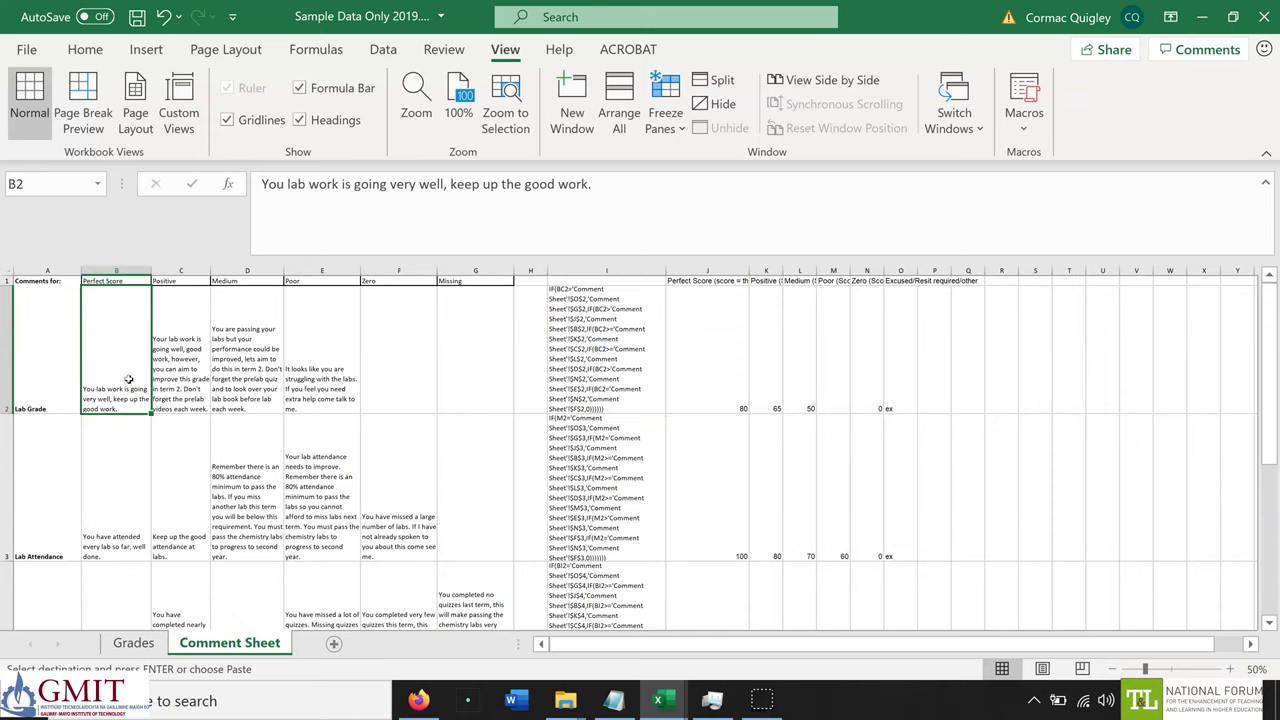
{"action": "key", "text": "Right"}
{"action": "key", "text": "Right"}
{"action": "key", "text": "Right"}
{"action": "key", "text": "Right"}
{"action": "key", "text": "Right"}
{"action": "key", "text": "Right"}
{"action": "key", "text": "Right"}
{"action": "key", "text": "Right"}
{"action": "key", "text": "Right"}
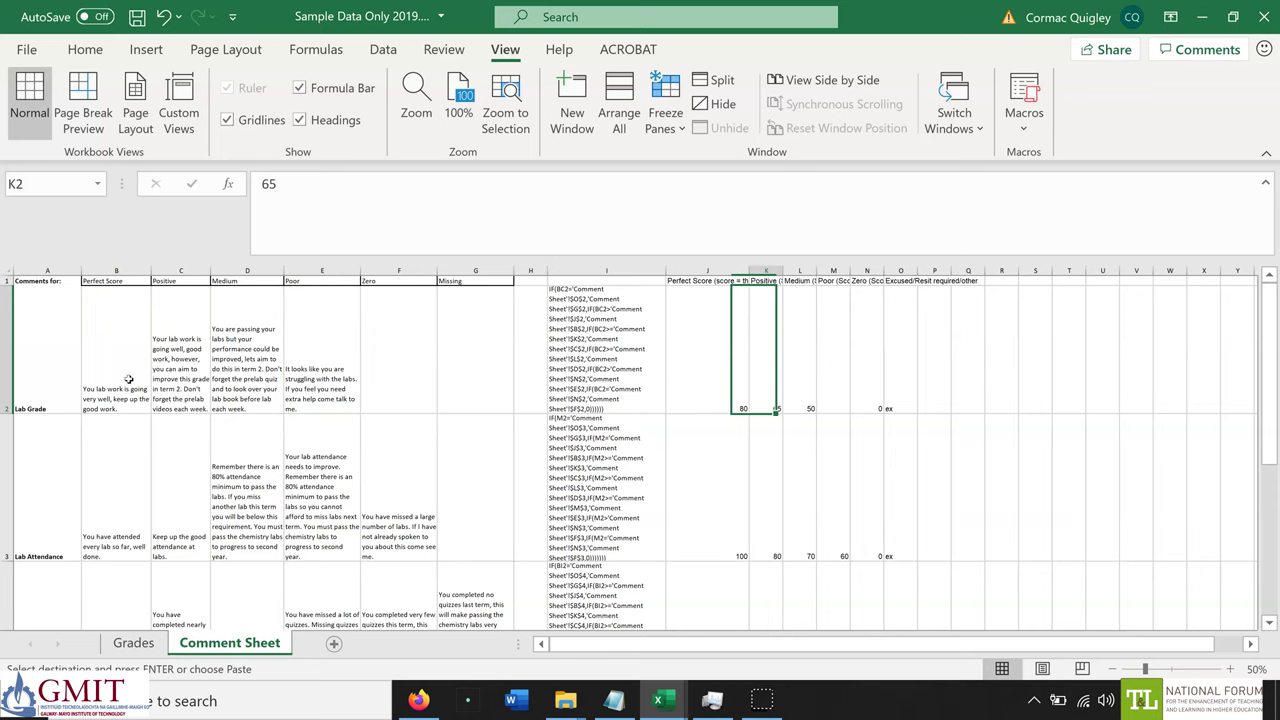
{"action": "key", "text": "Right"}
{"action": "key", "text": "Left"}
{"action": "key", "text": "Left"}
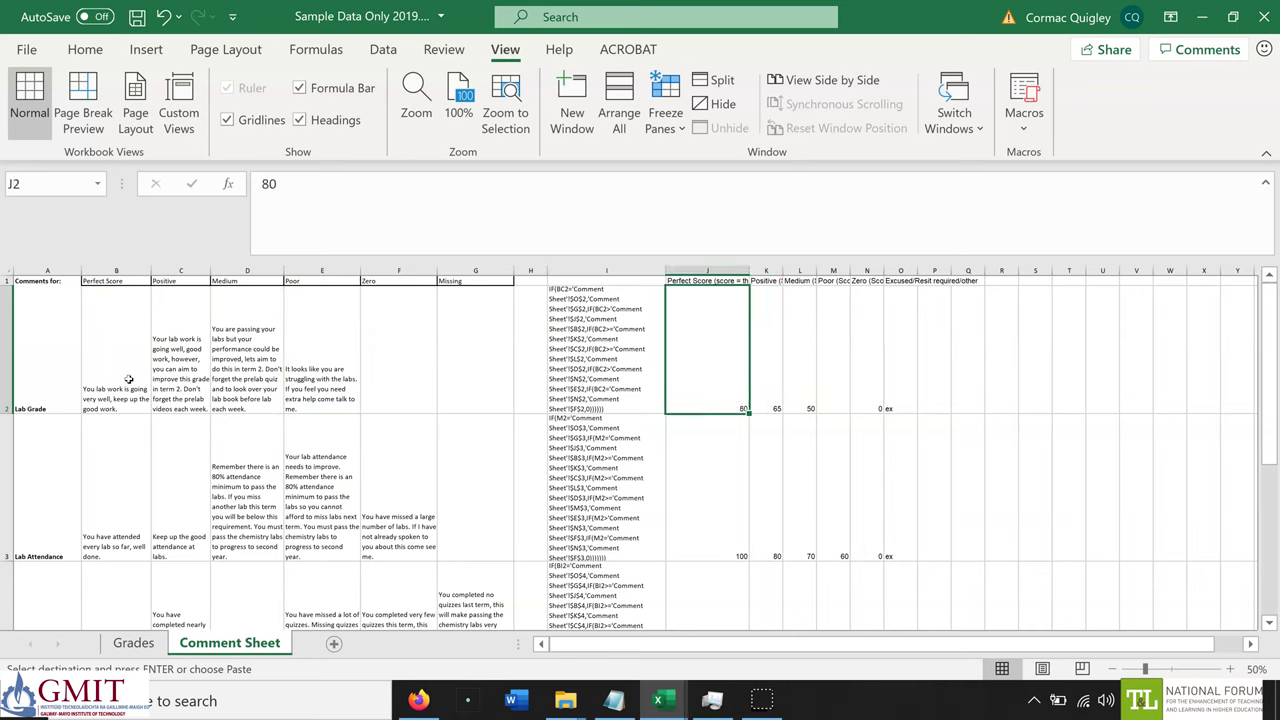
Copy the full Lab Grade IF formula text from cell I2 of the Comment Sheet
{"action": "key", "text": "Left"}
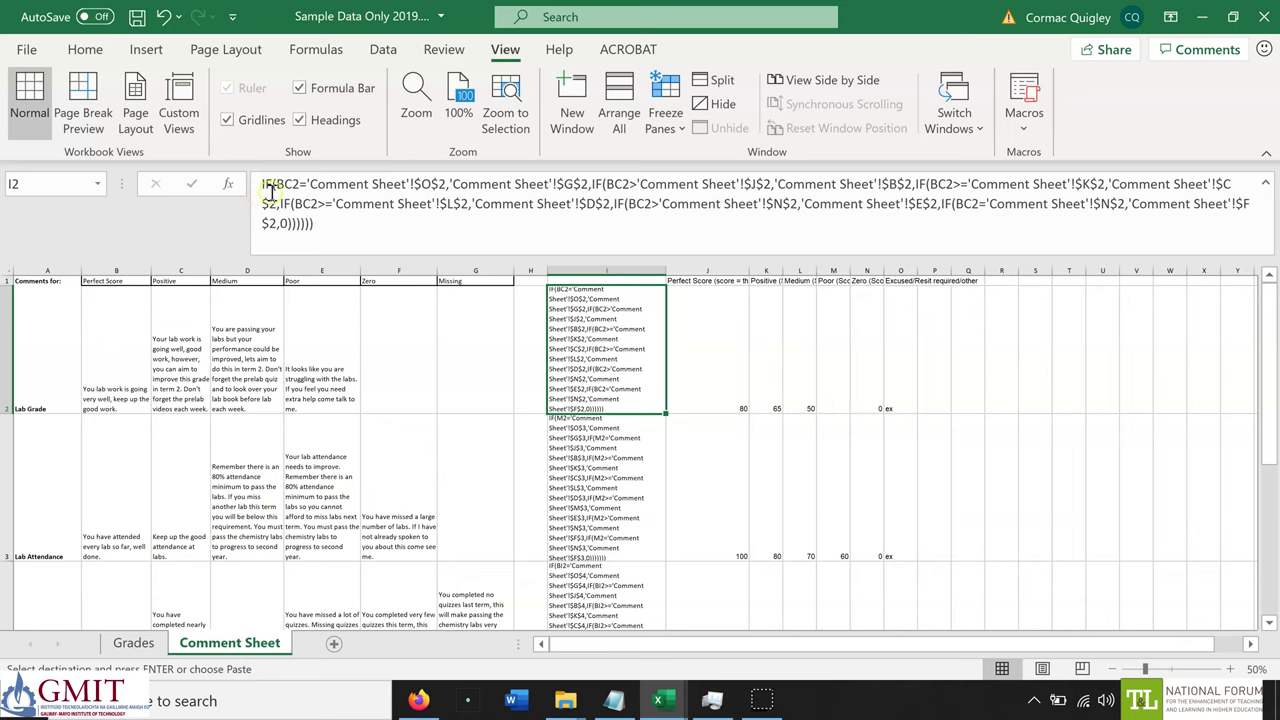
{"action": "left_click_drag", "start_coordinate": [335, 230], "coordinate": [258, 190]}
{"action": "key", "text": "ctrl+c"}
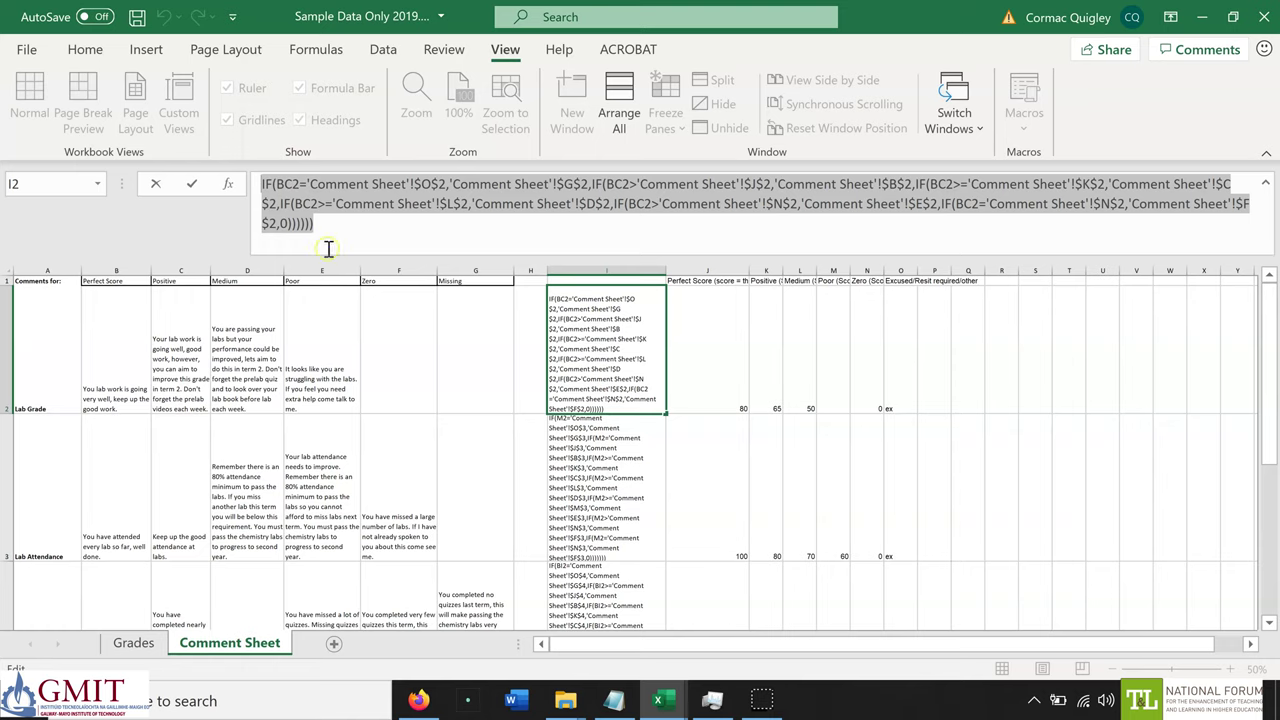
Insert a new column before Hypothetical Lab Mark on the Grades sheet and head it "Lab Mark Comment"
{"action": "left_click", "coordinate": [133, 643]}
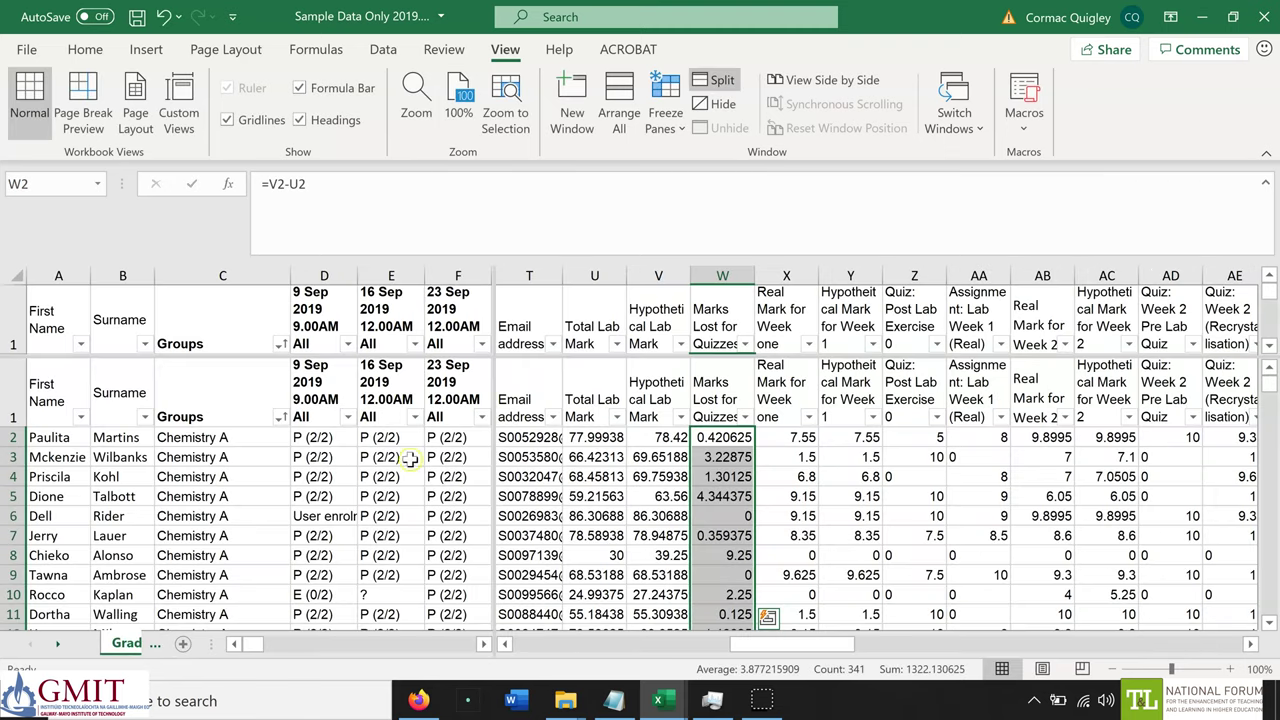
{"action": "key", "text": "Left"}
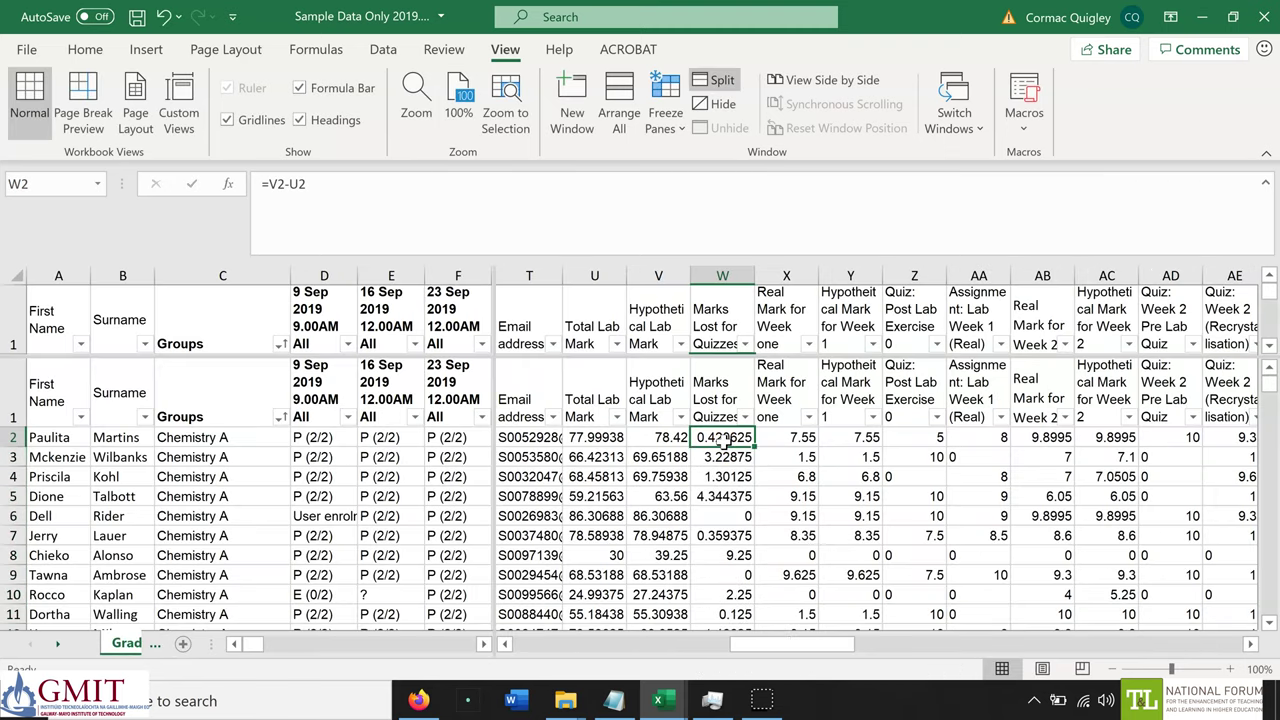
{"action": "key", "text": "Left"}
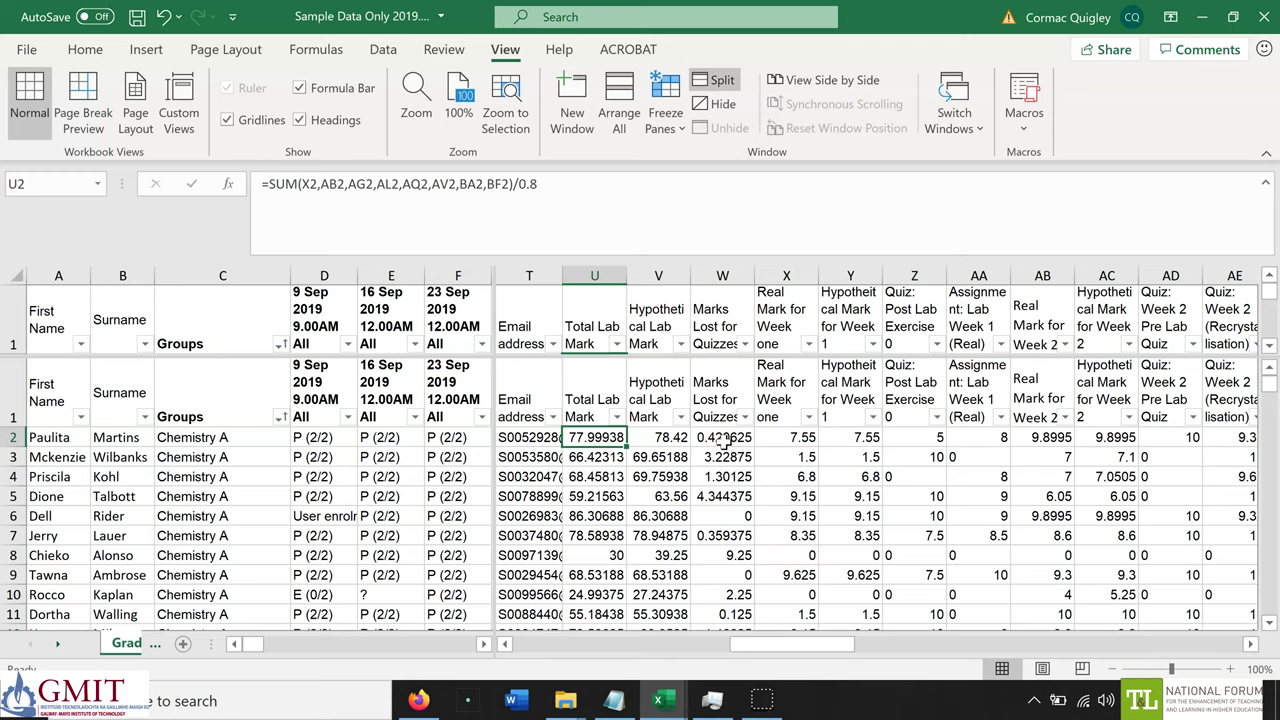
{"action": "key", "text": "Right"}
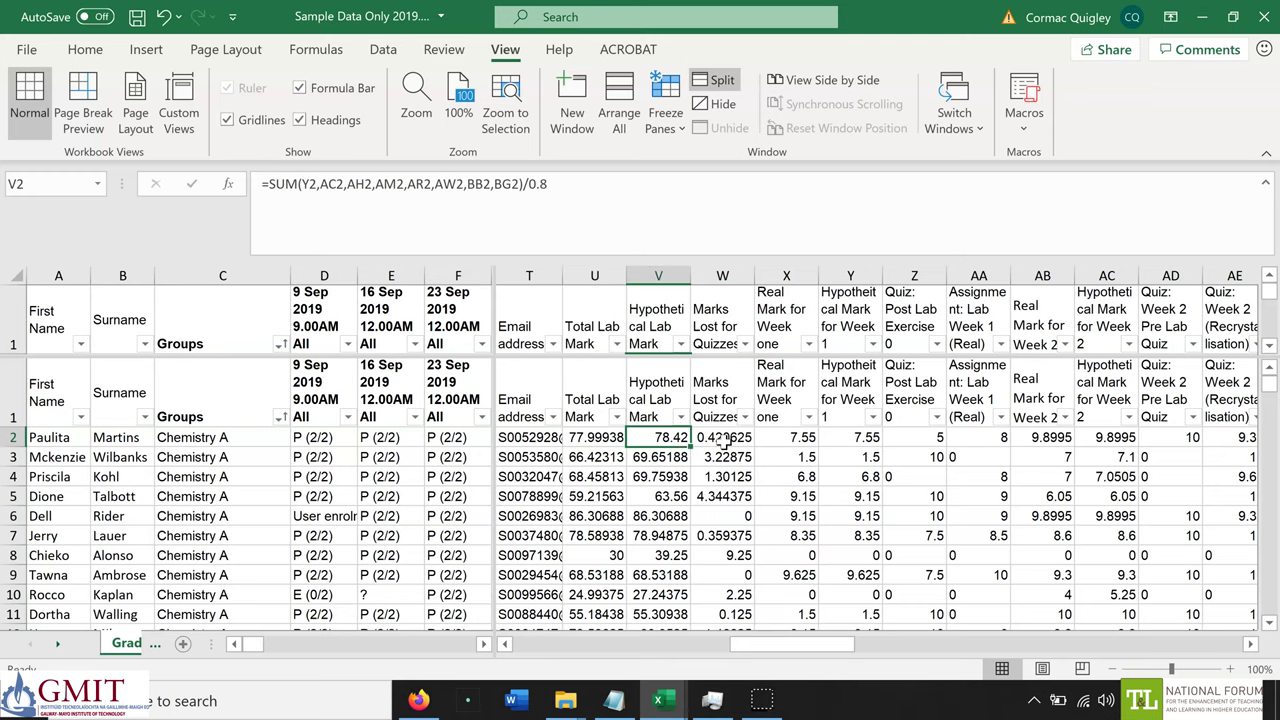
{"action": "key", "text": "ctrl+space"}
{"action": "key", "text": "ctrl+shift+plus"}
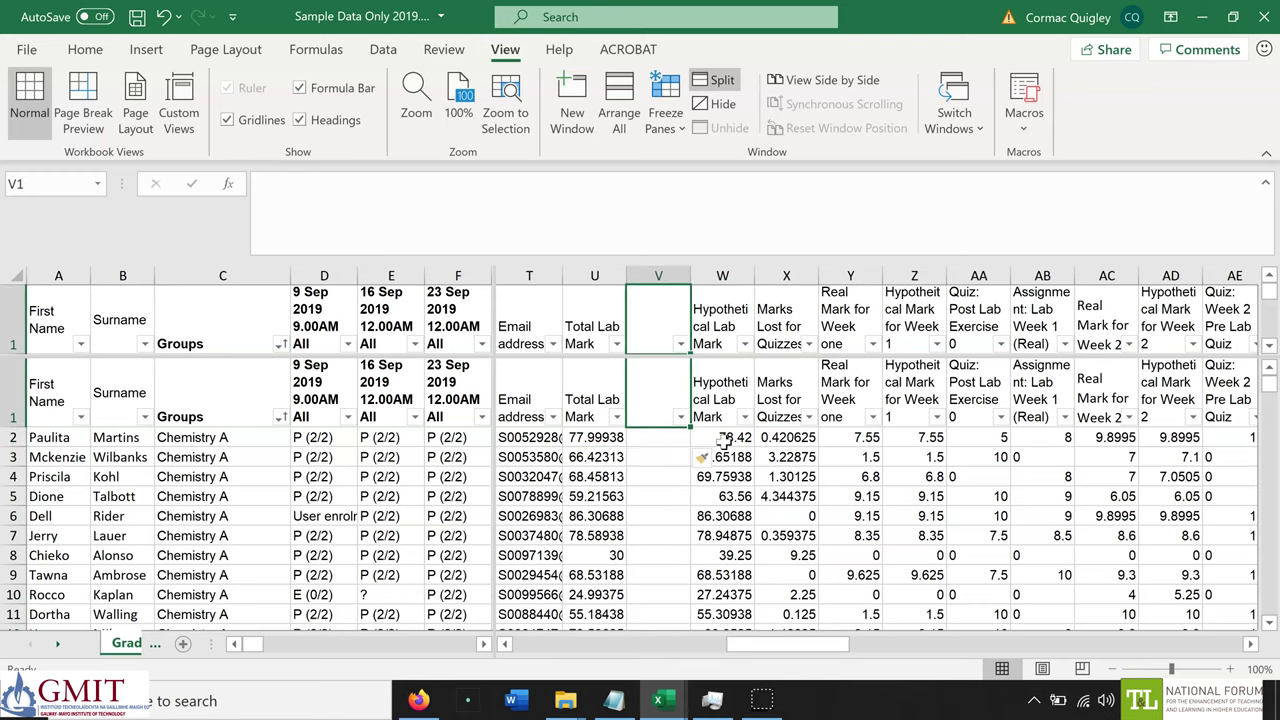
{"action": "type", "text": "Lab Mark Comment"}
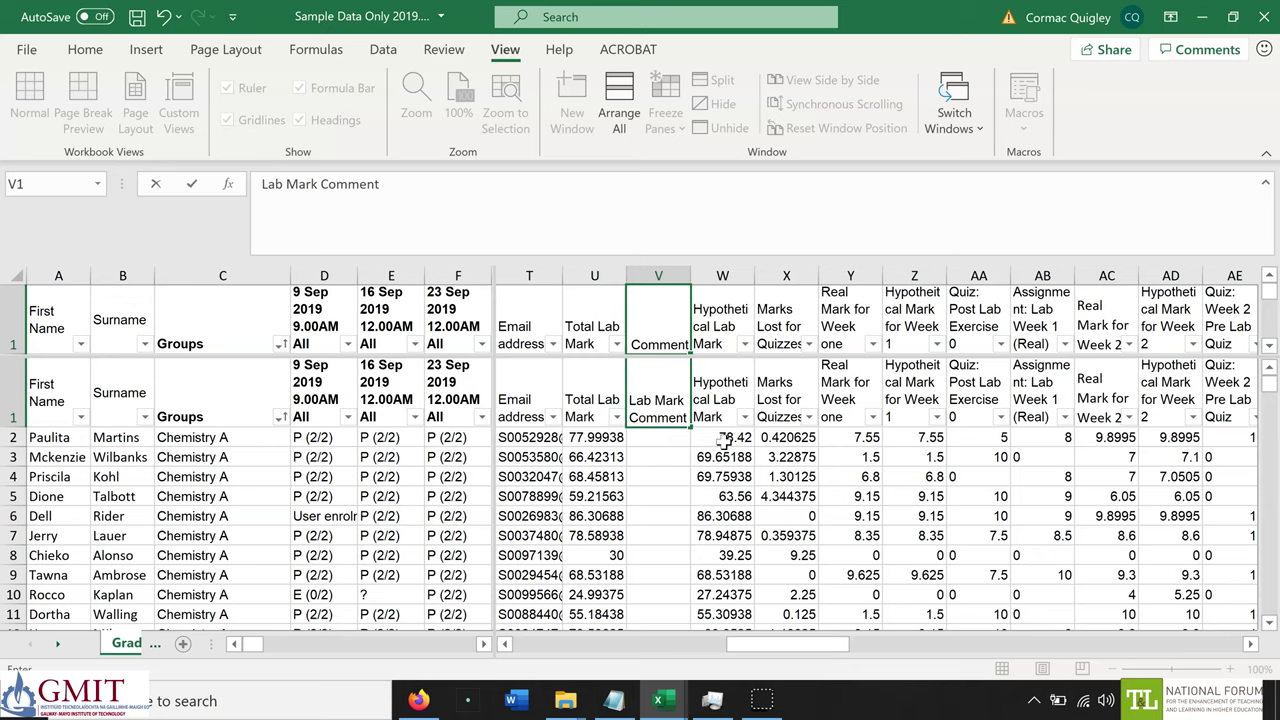
{"action": "key", "text": "Return"}
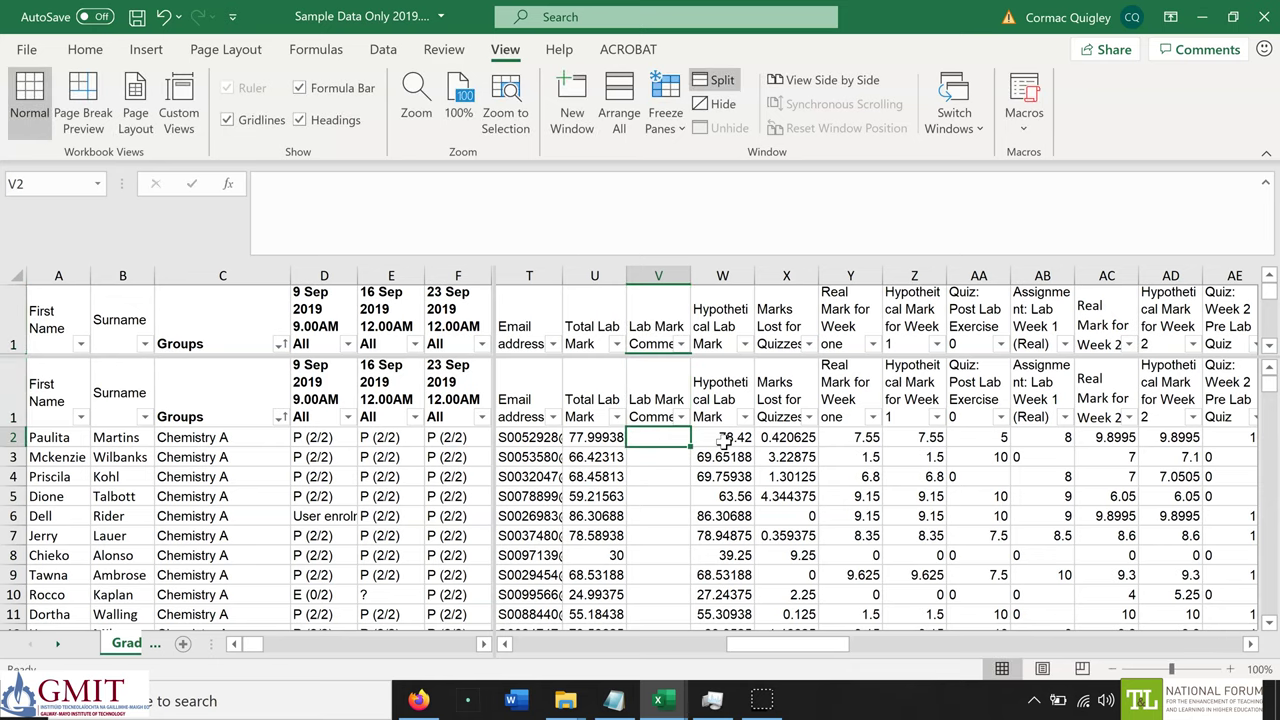
Switch to Notepad, paste the Lab Grade formula and replace every BC2 with U2, the Total Lab Mark cell
{"action": "left_click", "coordinate": [605, 437]}
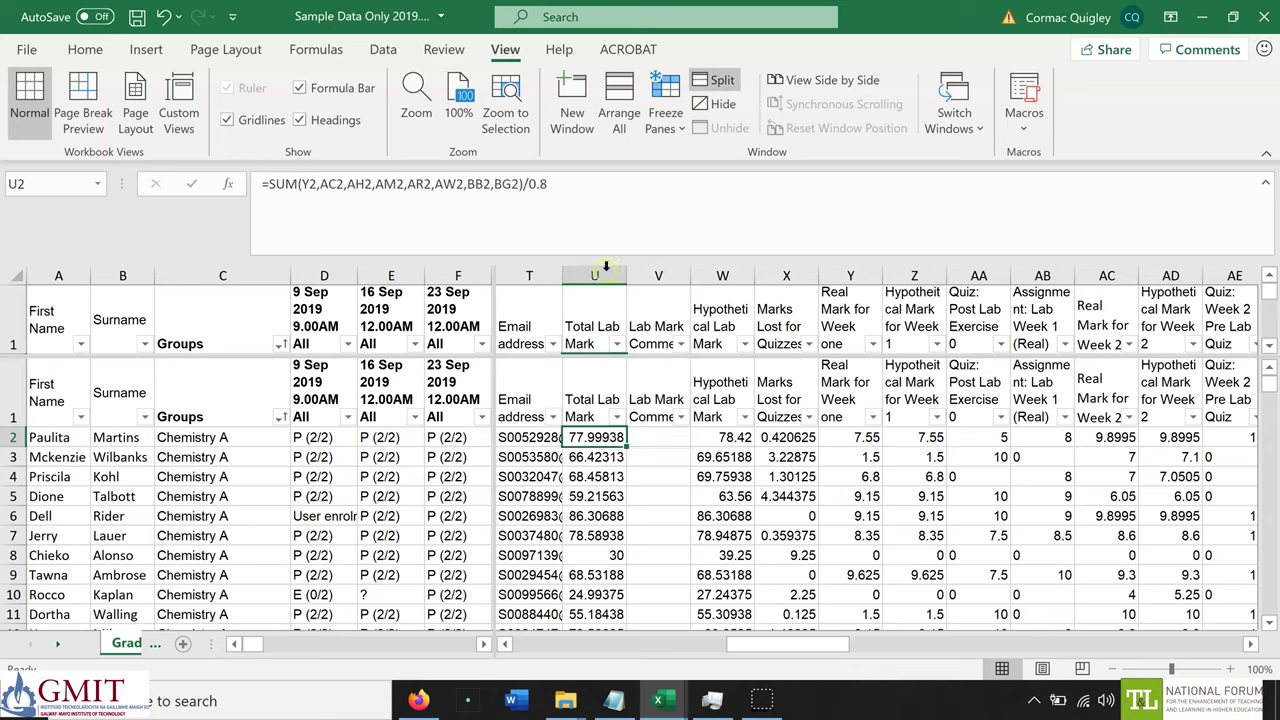
{"action": "left_click", "coordinate": [663, 436]}
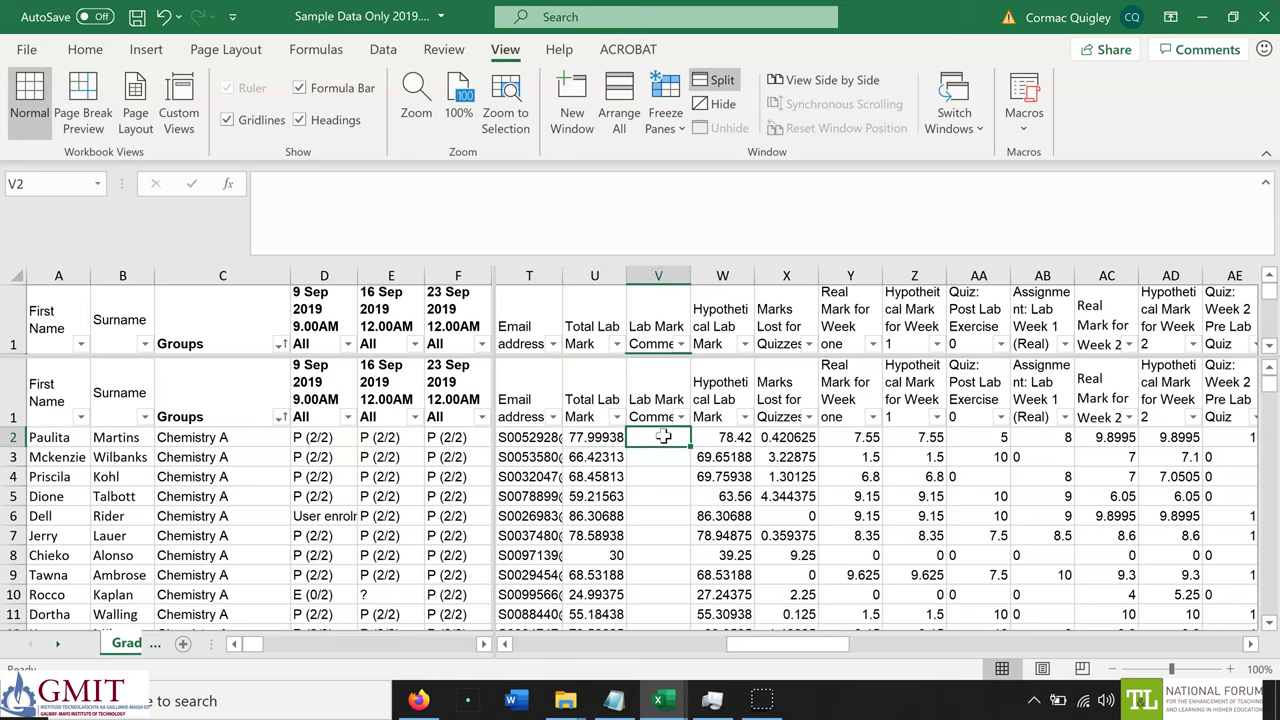
{"action": "left_click", "coordinate": [617, 701]}
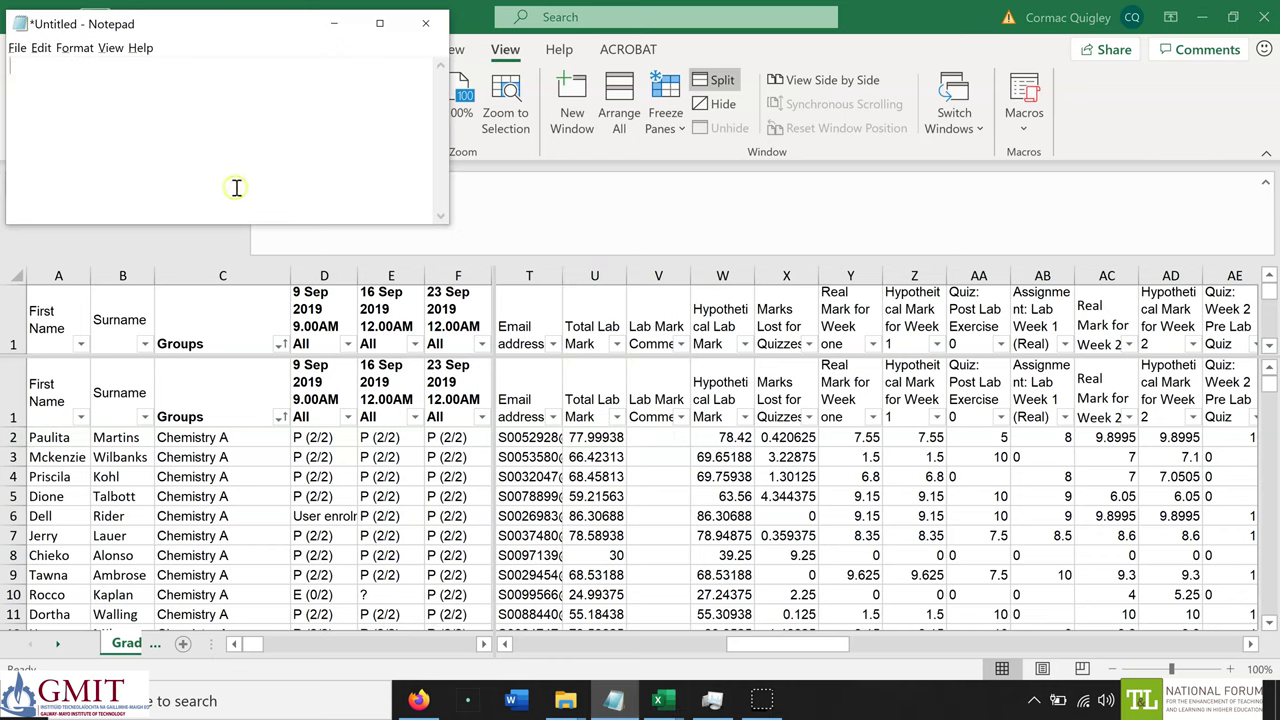
{"action": "key", "text": "ctrl+v"}
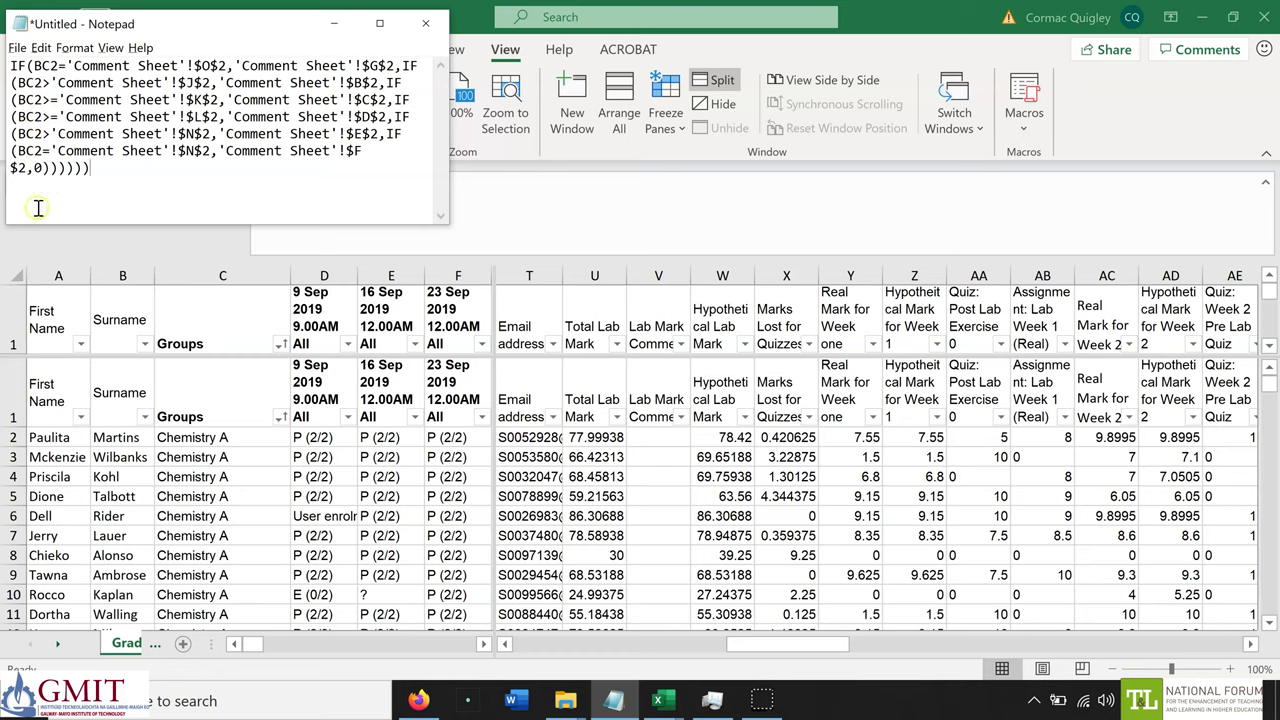
{"action": "key", "text": "ctrl+h"}
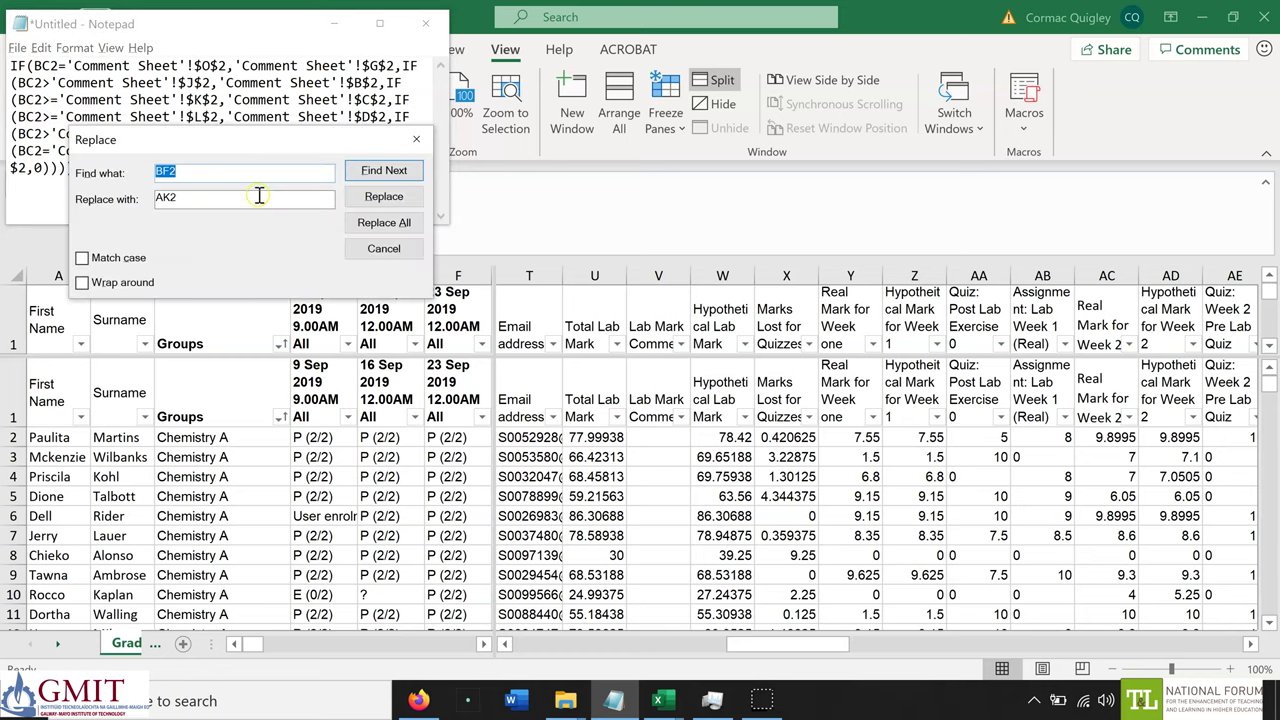
{"action": "type", "text": "B"}
{"action": "key", "text": "Tab"}
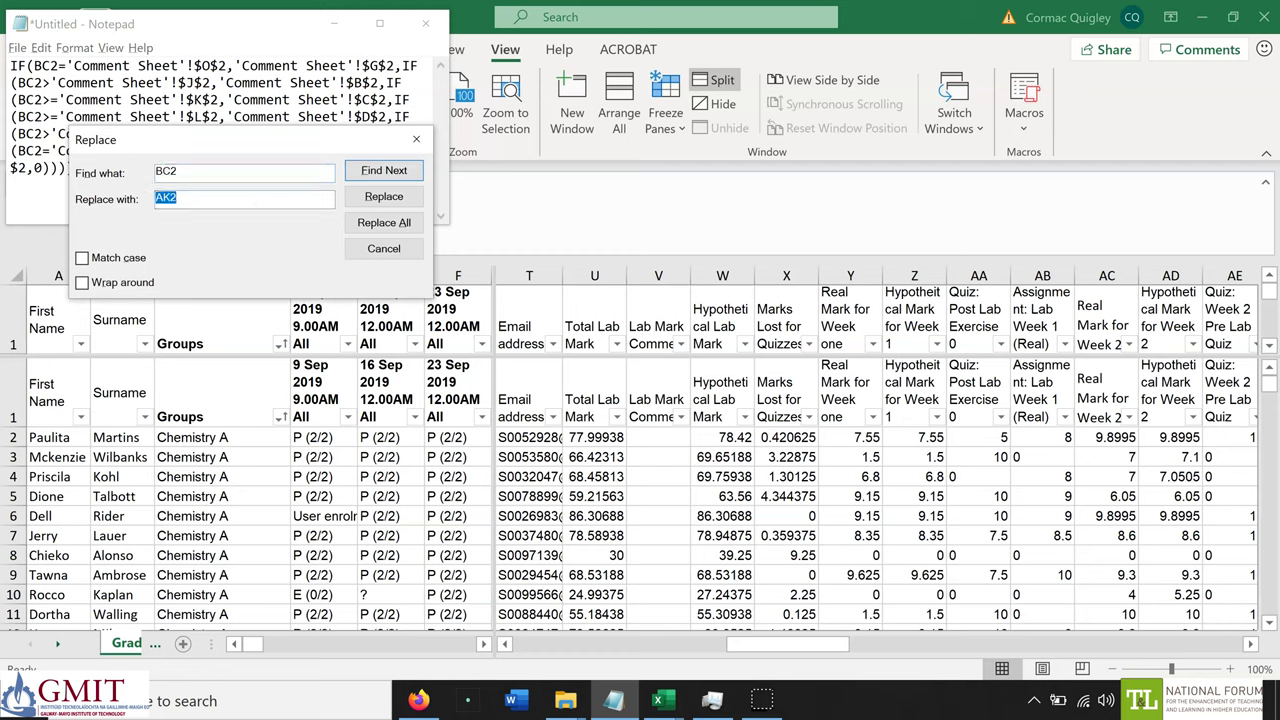
{"action": "left_click", "coordinate": [400, 223]}
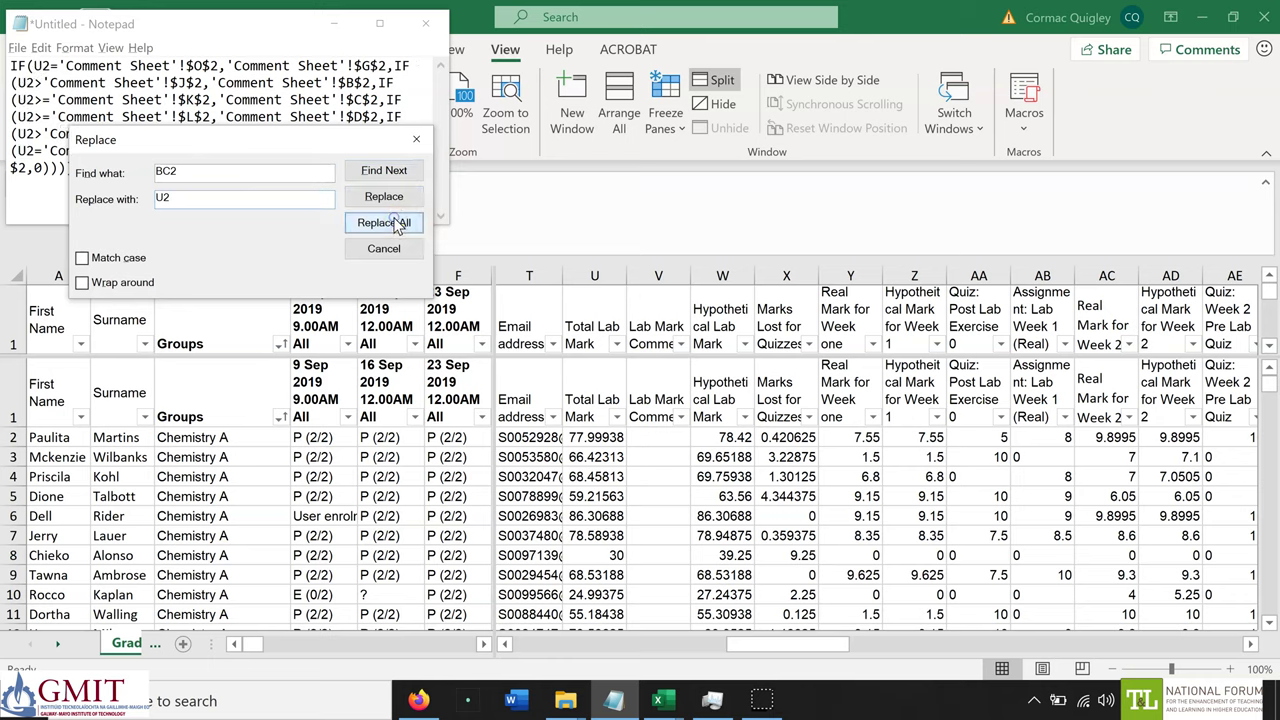
{"action": "left_click", "coordinate": [416, 139]}
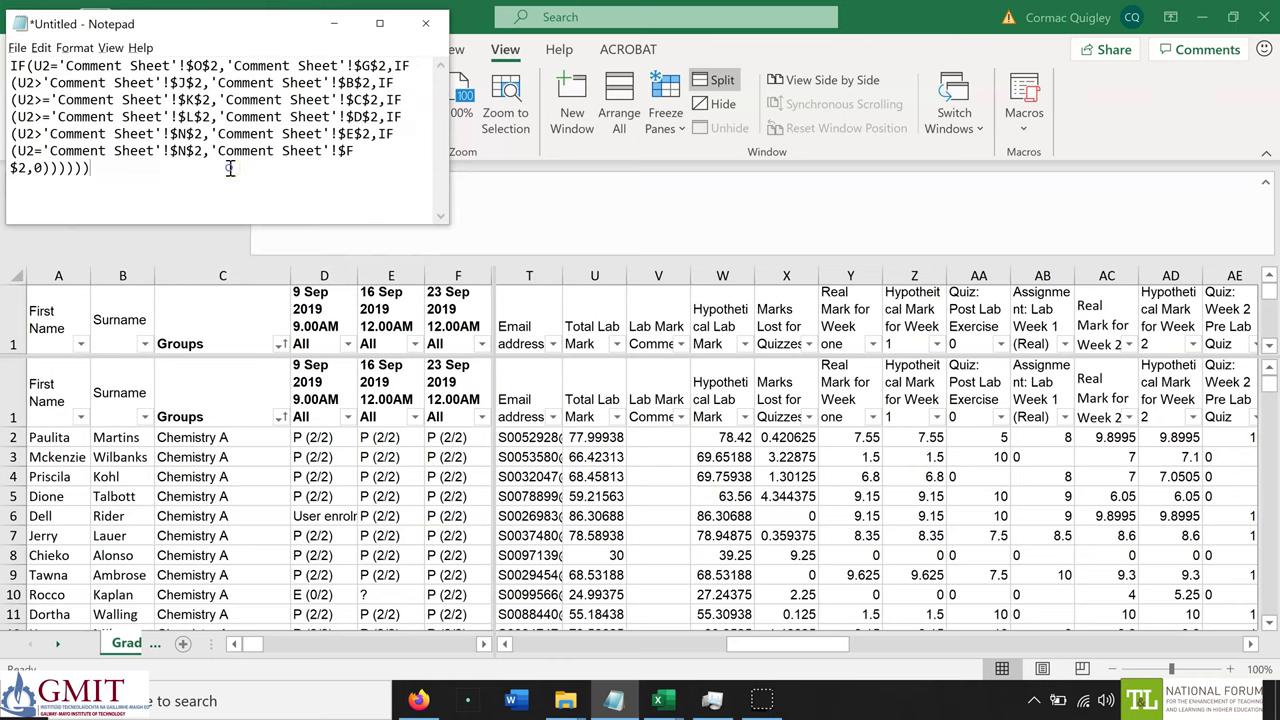
Copy the adapted formula from Notepad into V2 of the Grades sheet, preceded by "=", and fill it down the Lab Mark Comment column
{"action": "key", "text": "ctrl+a"}
{"action": "key", "text": "ctrl+c"}
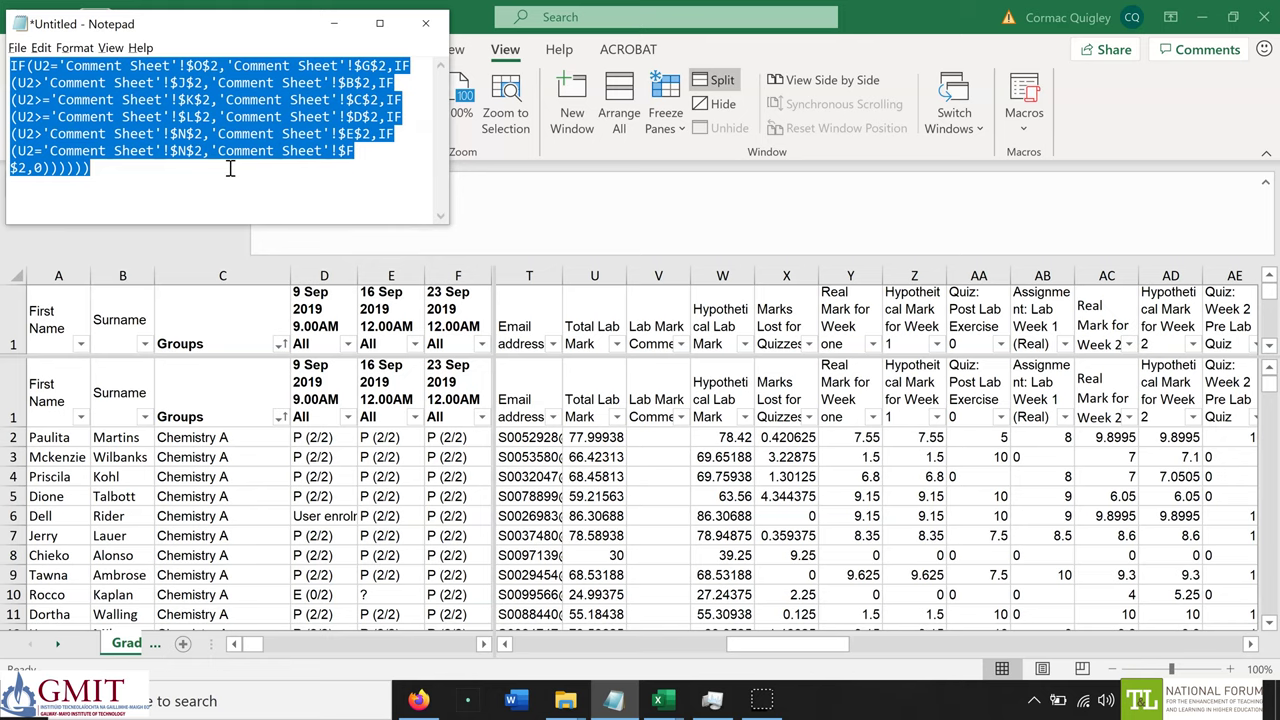
{"action": "left_click", "coordinate": [647, 439]}
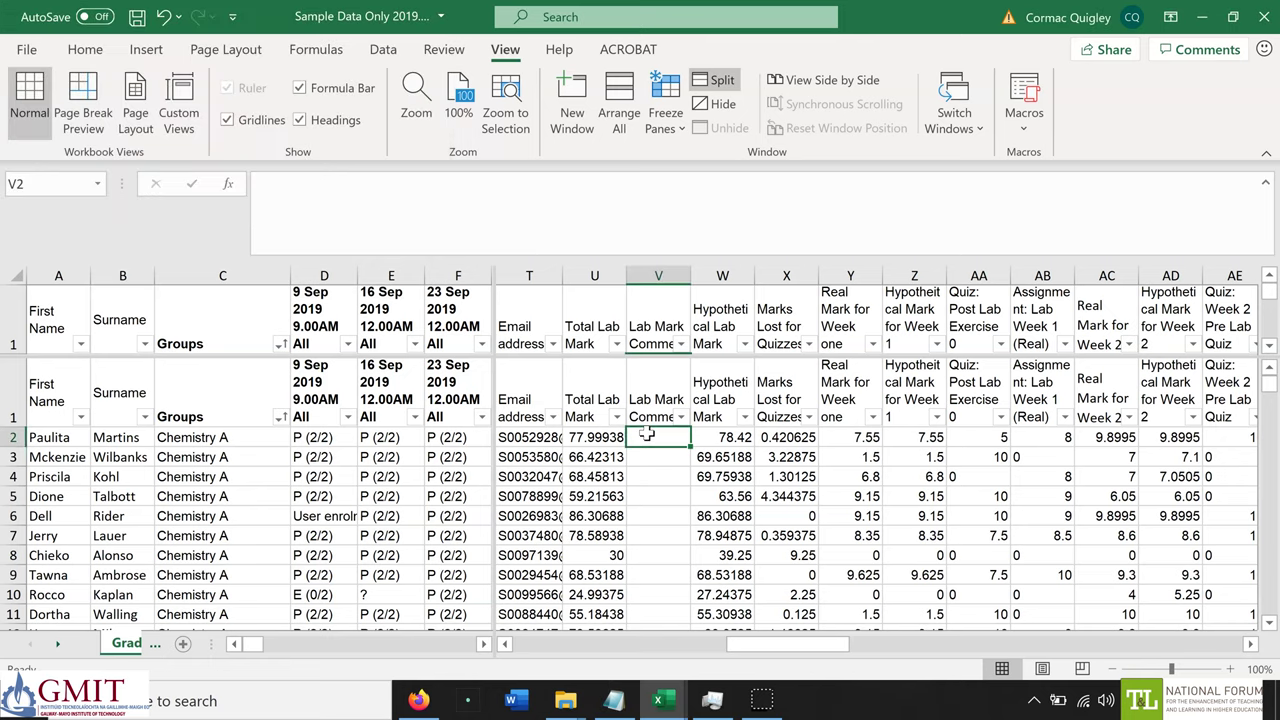
{"action": "left_click", "coordinate": [562, 229]}
{"action": "type", "text": "="}
{"action": "key", "text": "ctrl+v"}
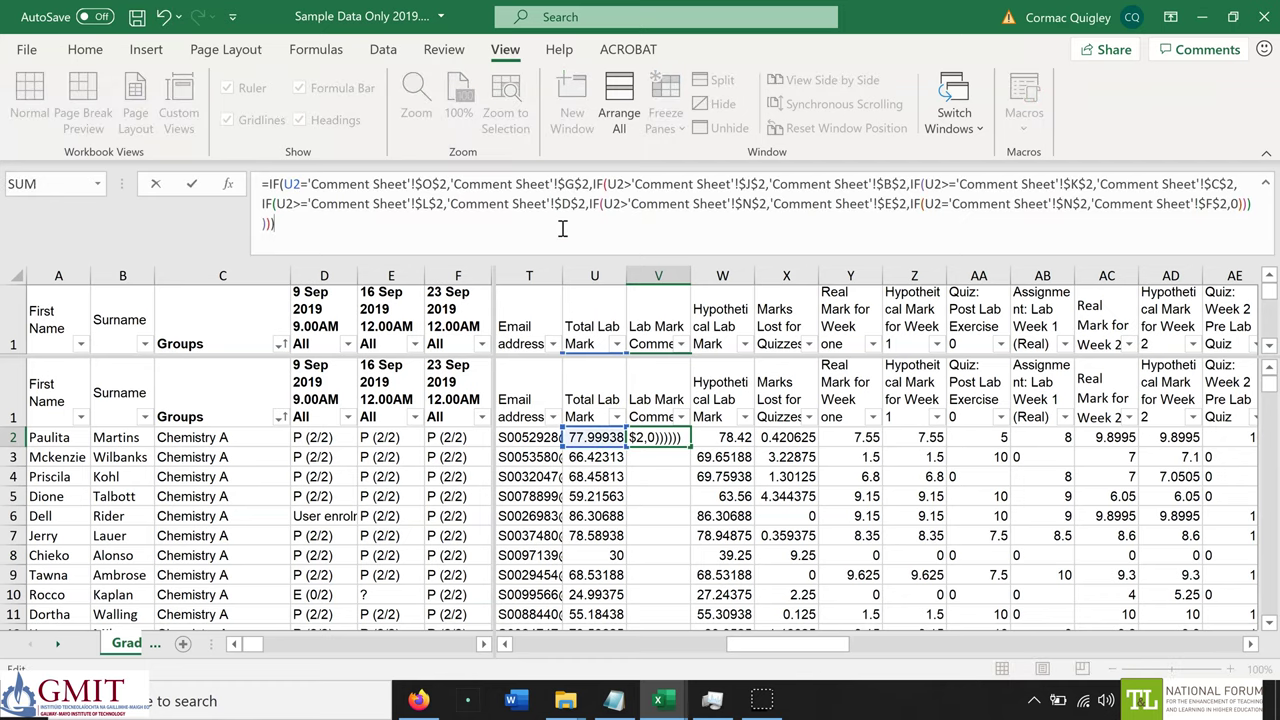
{"action": "key", "text": "Return"}
{"action": "key", "text": "Up"}
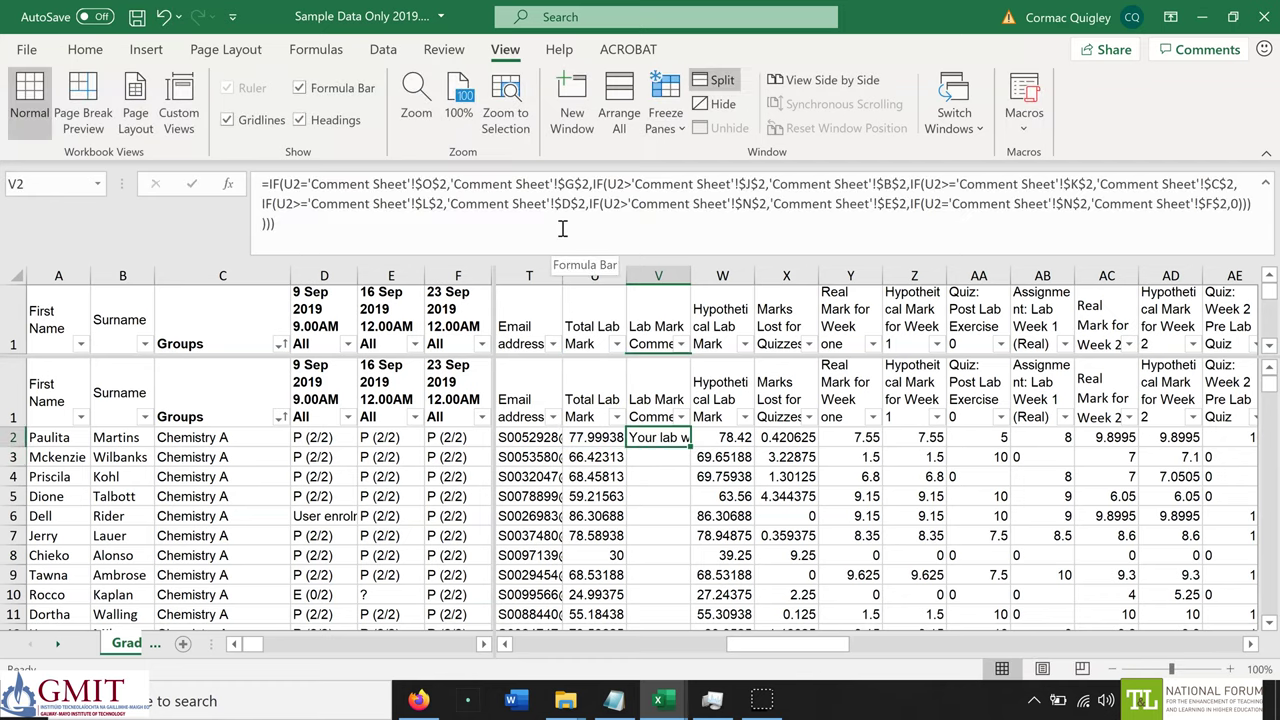
{"action": "double_click", "coordinate": [690, 446]}
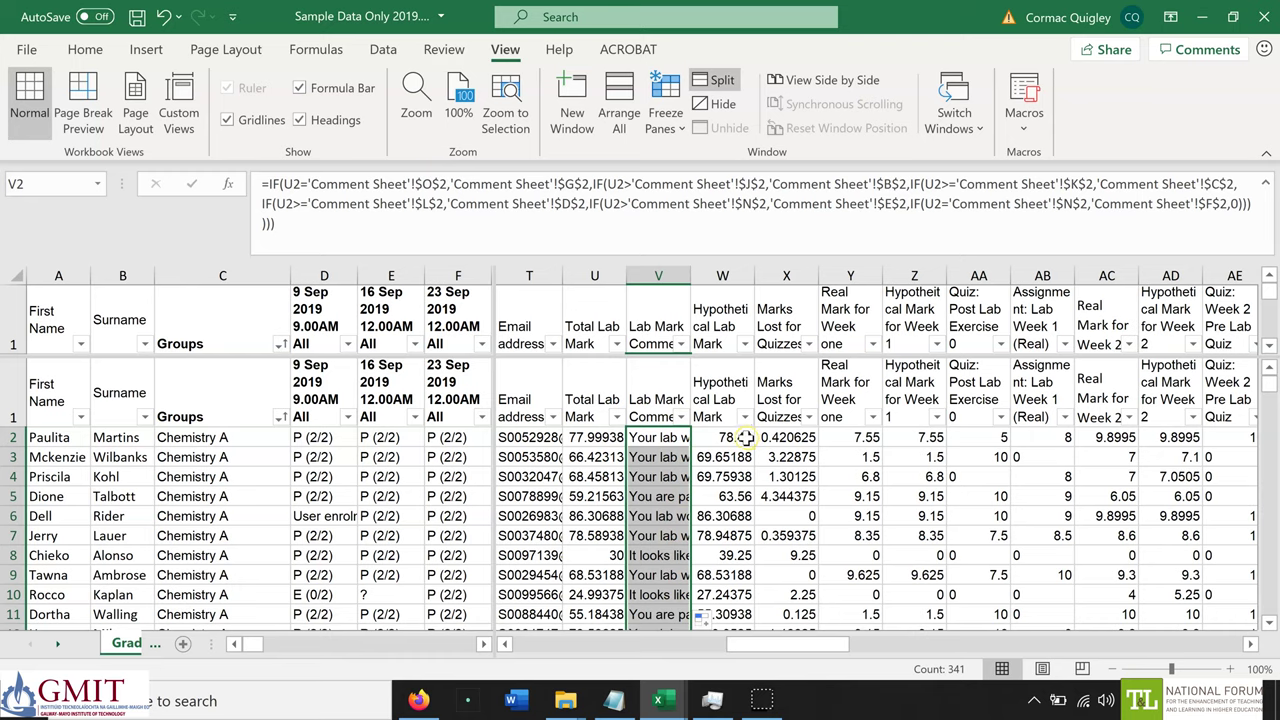
Insert a new column between Real Attendance and Department and head it "Attendance Comment"
{"action": "left_click", "coordinate": [595, 437]}
{"action": "key", "text": "Left"}
{"action": "key", "text": "Left"}
{"action": "key", "text": "Left"}
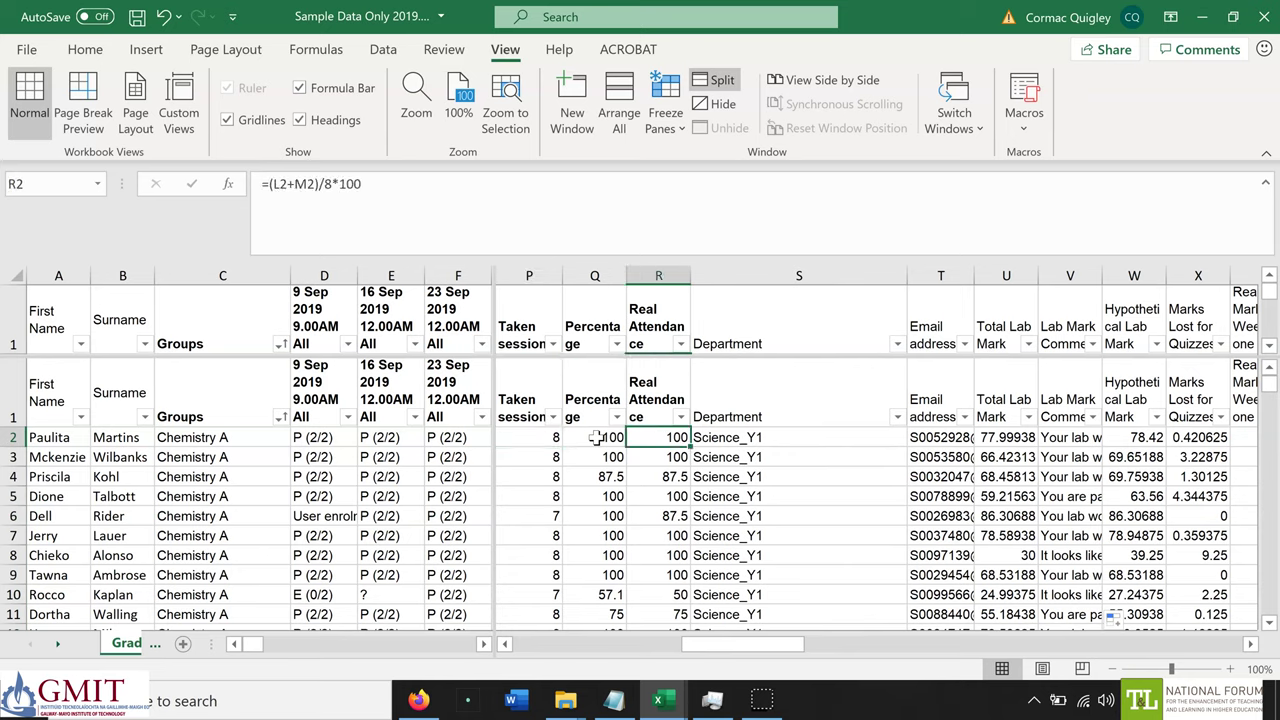
{"action": "key", "text": "Right"}
{"action": "key", "text": "alt+i"}
{"action": "key", "text": "c"}
{"action": "key", "text": "Up"}
{"action": "type", "text": "Attendance Comment"}
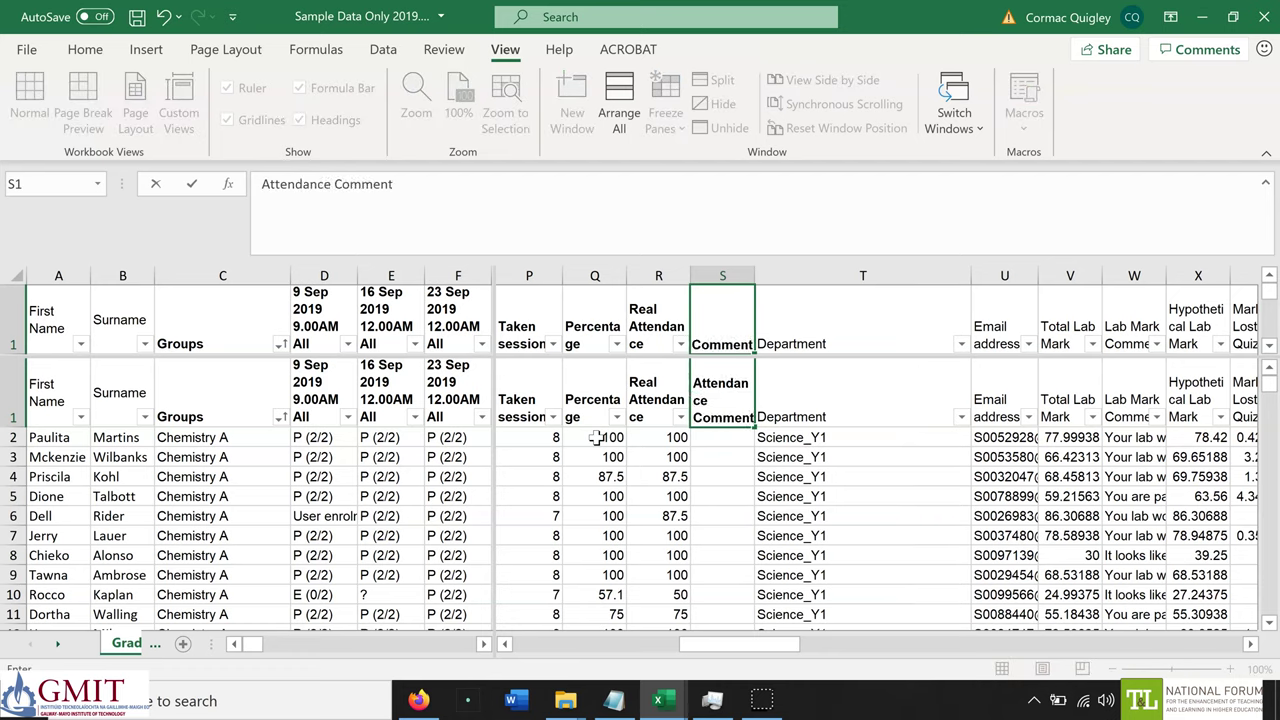
{"action": "key", "text": "Return"}
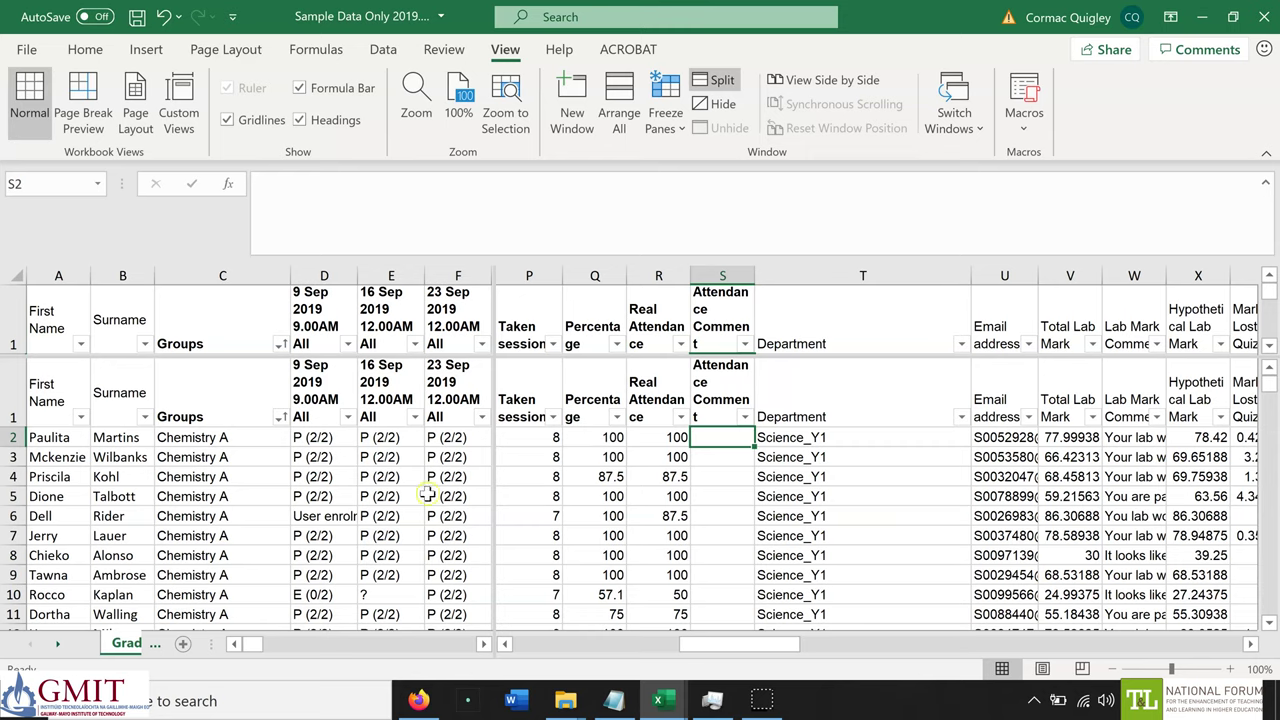
Copy the full Lab Attendance IF formula text from cell I3 of the Comment Sheet and return to the Grades sheet
{"action": "left_click", "coordinate": [153, 645]}
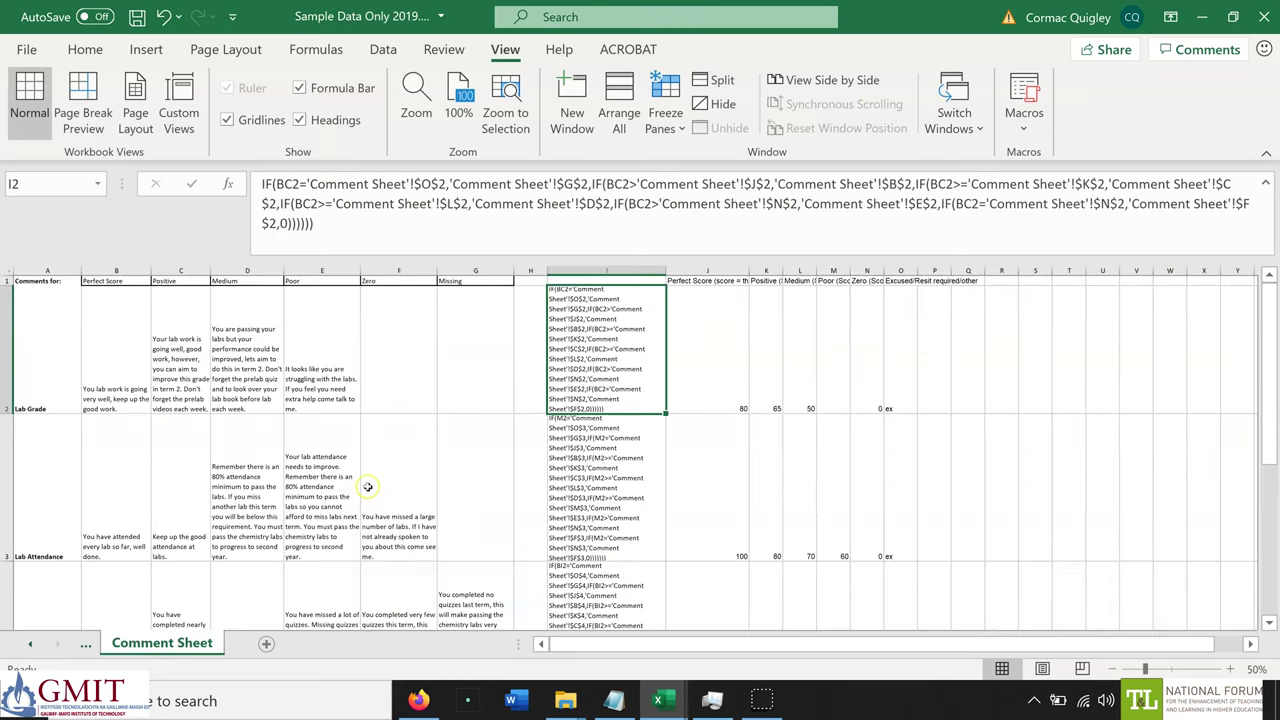
{"action": "left_click", "coordinate": [626, 470]}
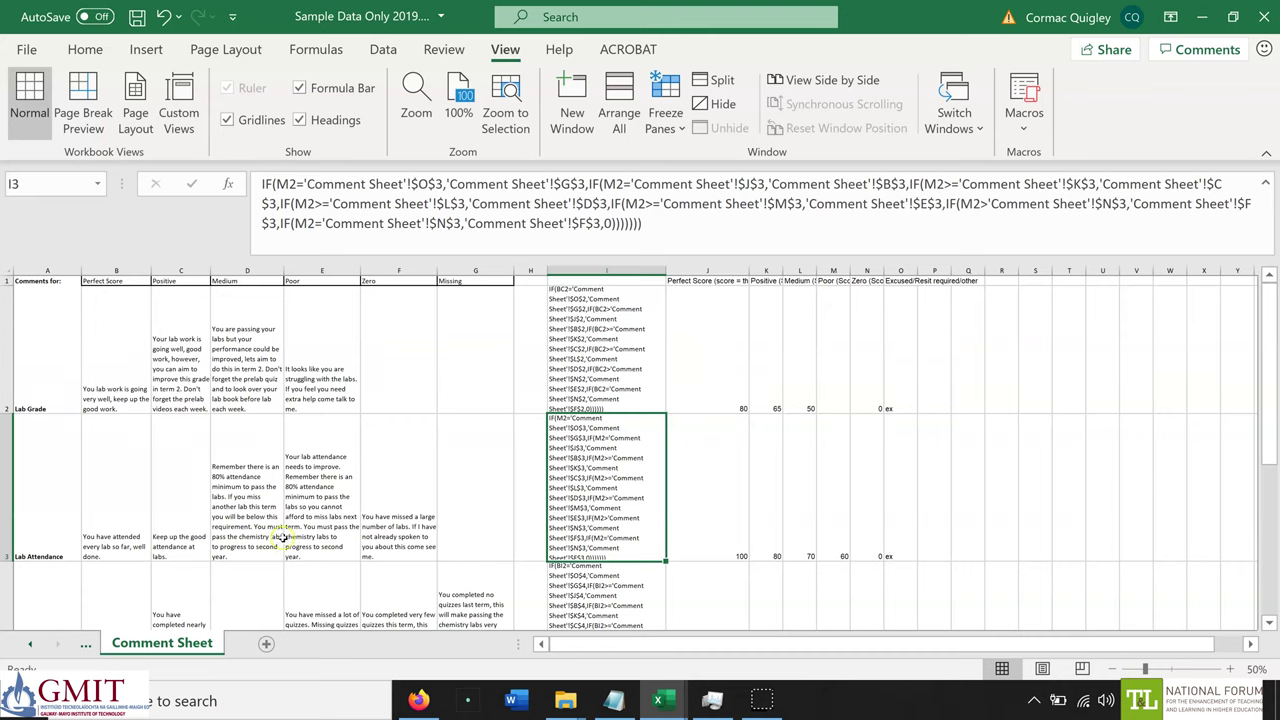
{"action": "double_click", "coordinate": [597, 527]}
{"action": "left_click_drag", "start_coordinate": [617, 549], "coordinate": [548, 418]}
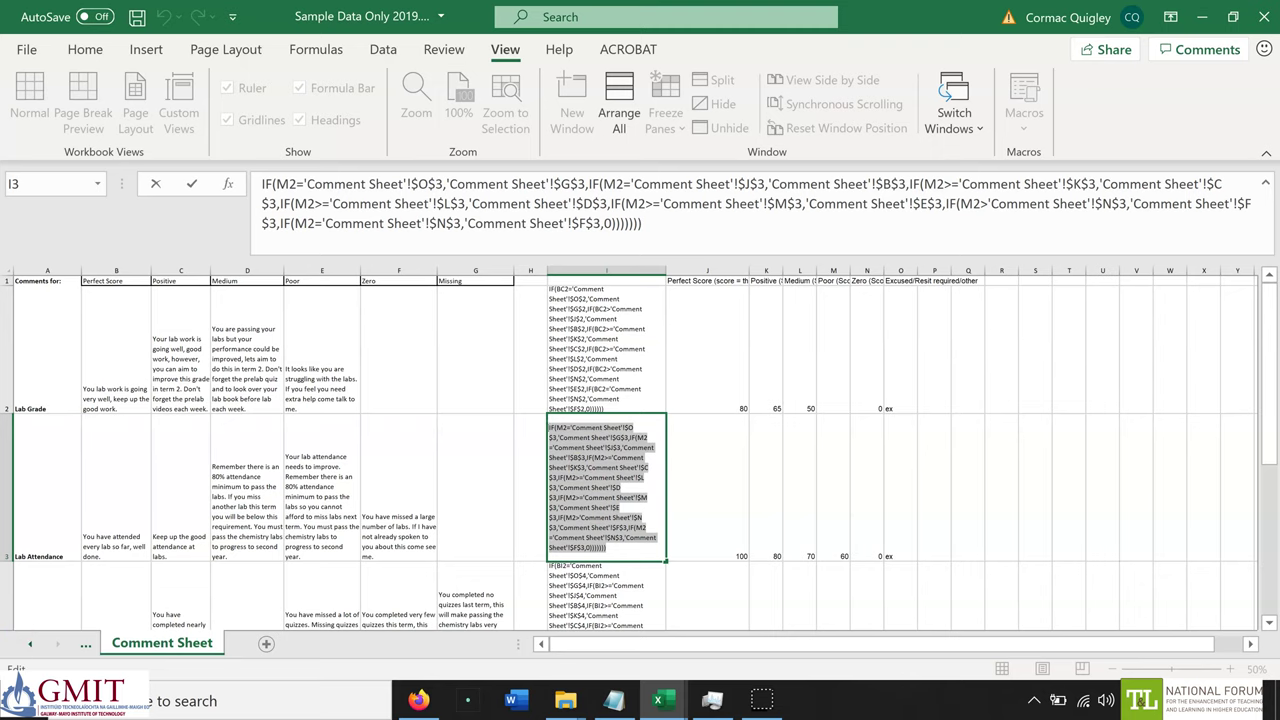
{"action": "left_click", "coordinate": [91, 651]}
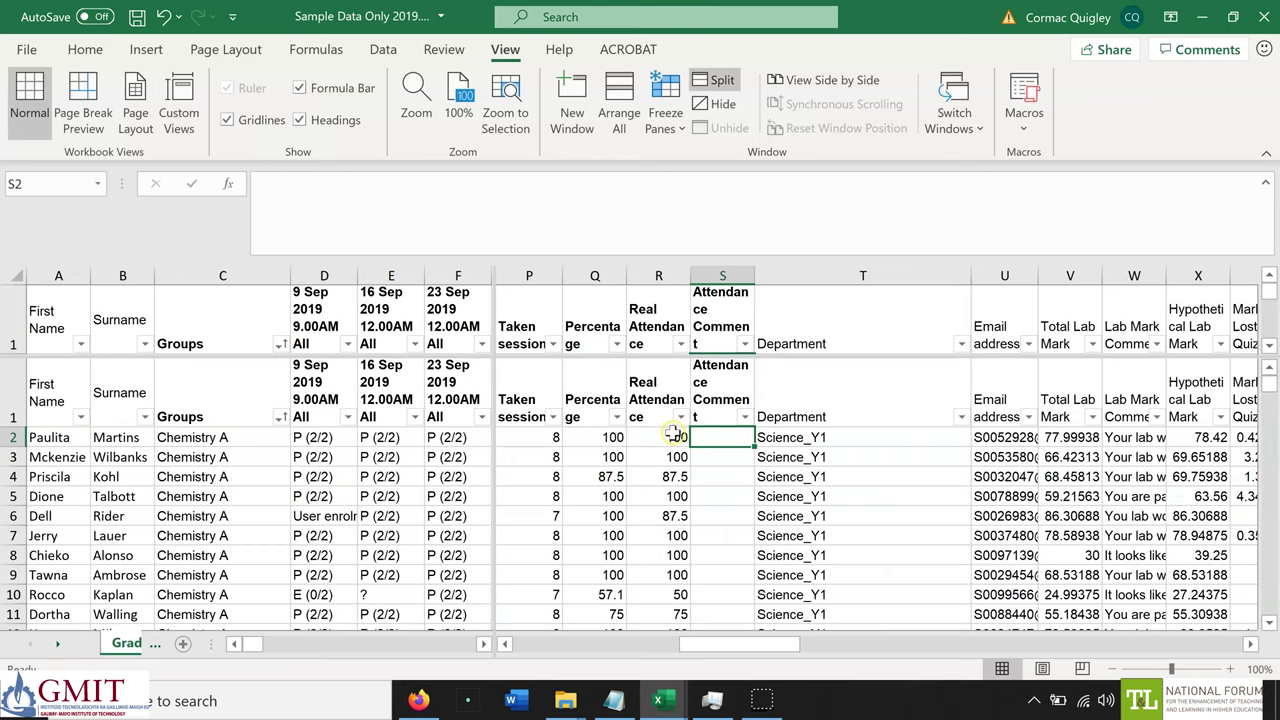
Replace the Notepad text with the Lab Attendance formula and change every M2 to R2, the Real Attendance cell
{"action": "key", "text": "alt+Tab"}
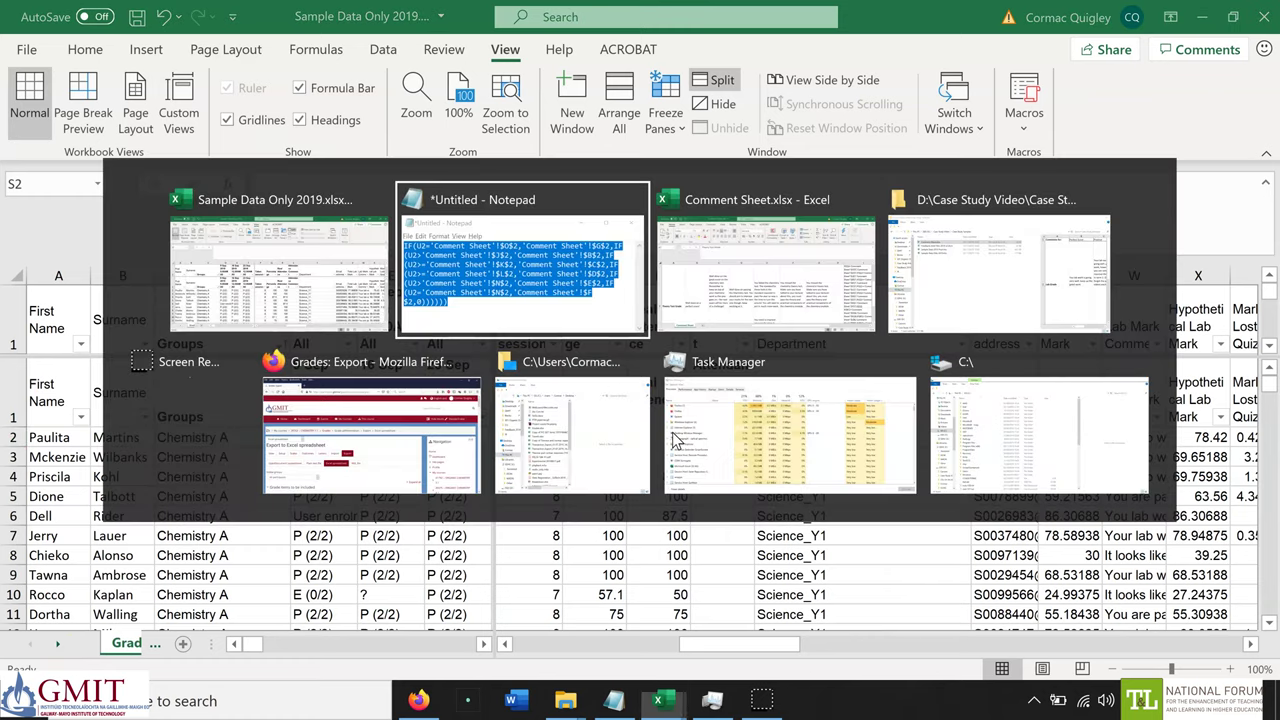
{"action": "key", "text": "ctrl+x"}
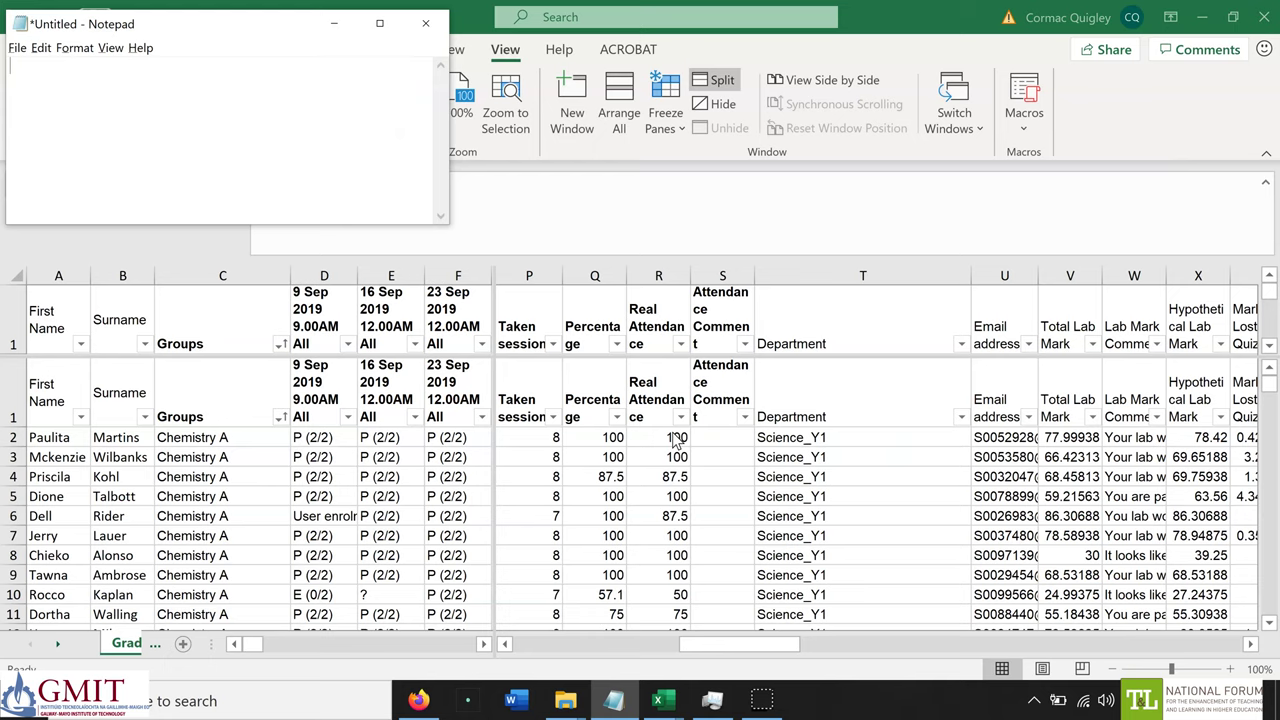
{"action": "key", "text": "ctrl+v"}
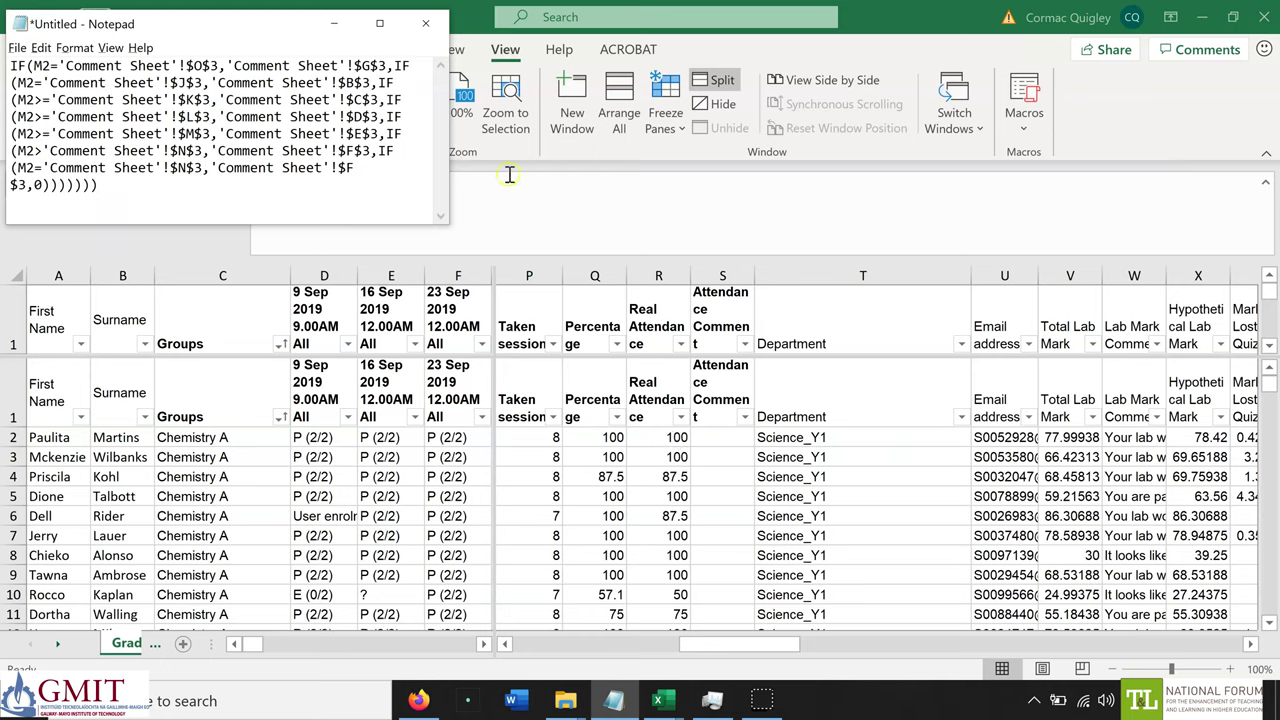
{"action": "key", "text": "alt+Tab"}
{"action": "key", "text": "ctrl+h"}
{"action": "type", "text": "M2"}
{"action": "key", "text": "Tab"}
{"action": "type", "text": "R"}
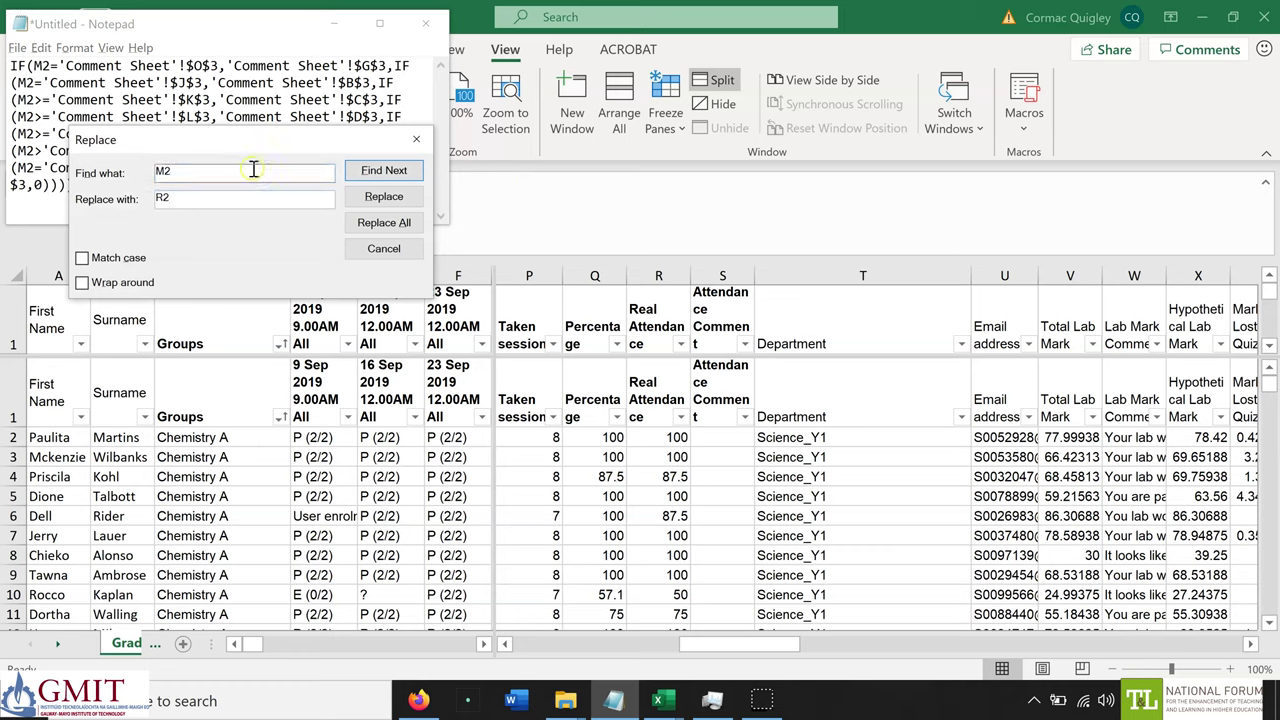
{"action": "left_click", "coordinate": [366, 226]}
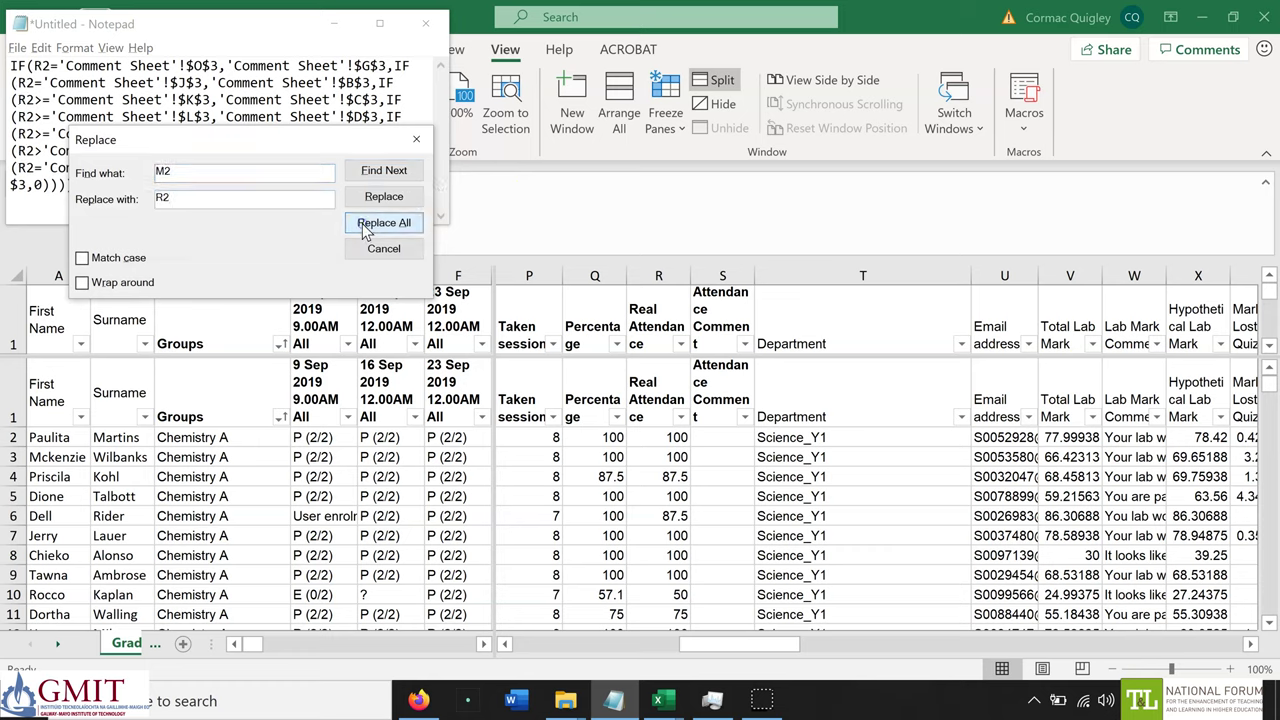
{"action": "left_click", "coordinate": [416, 139]}
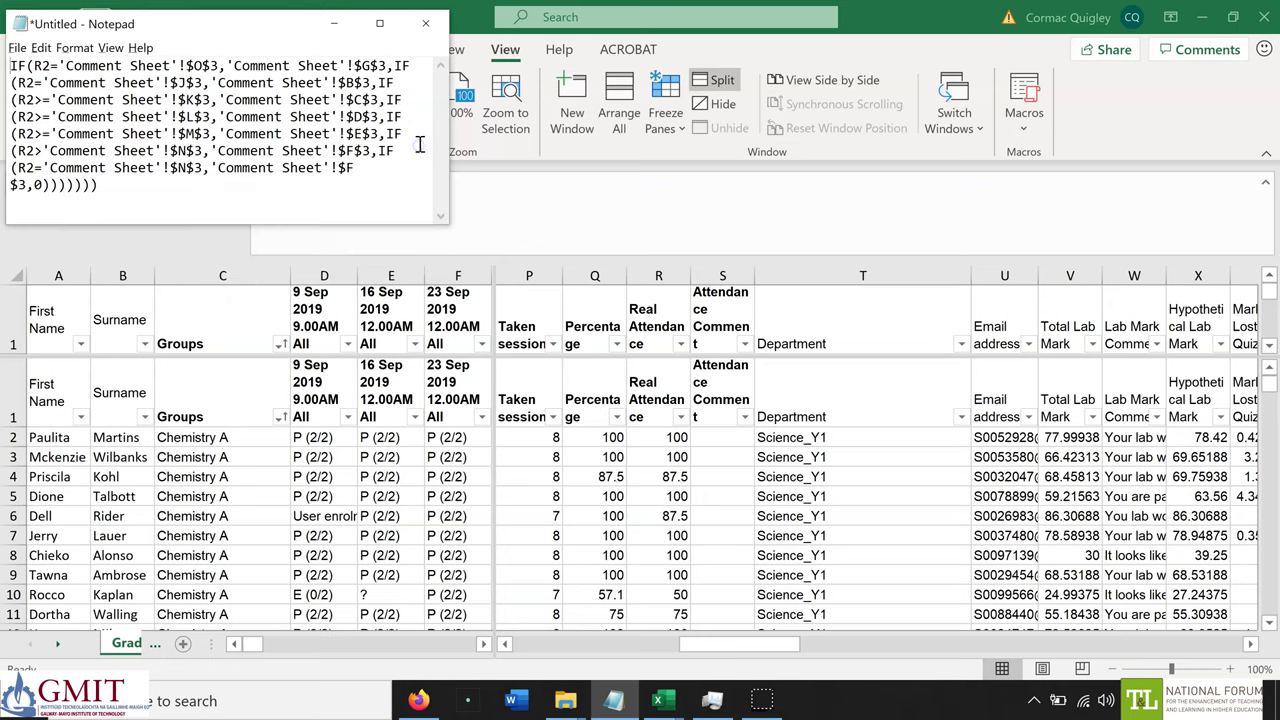
Copy the adapted formula from Notepad into S2, preceded by "=", and fill it down the Attendance Comment column
{"action": "key", "text": "ctrl+a"}
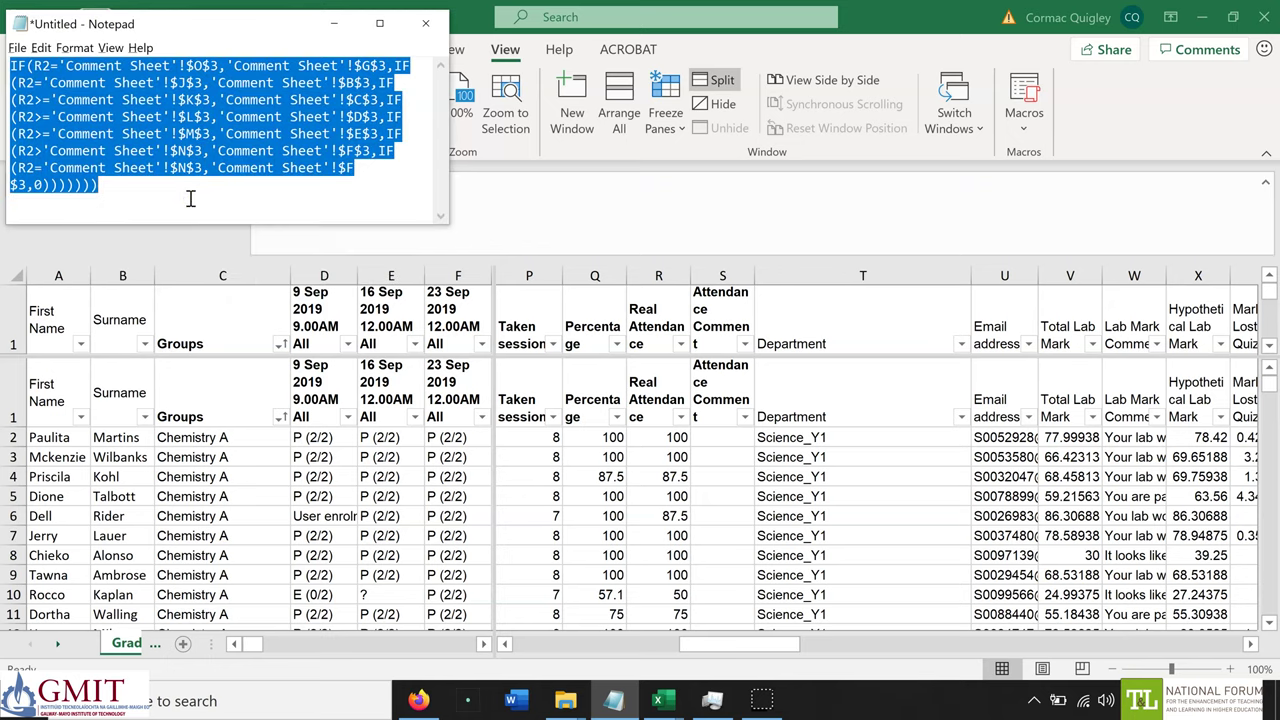
{"action": "key", "text": "alt+Tab"}
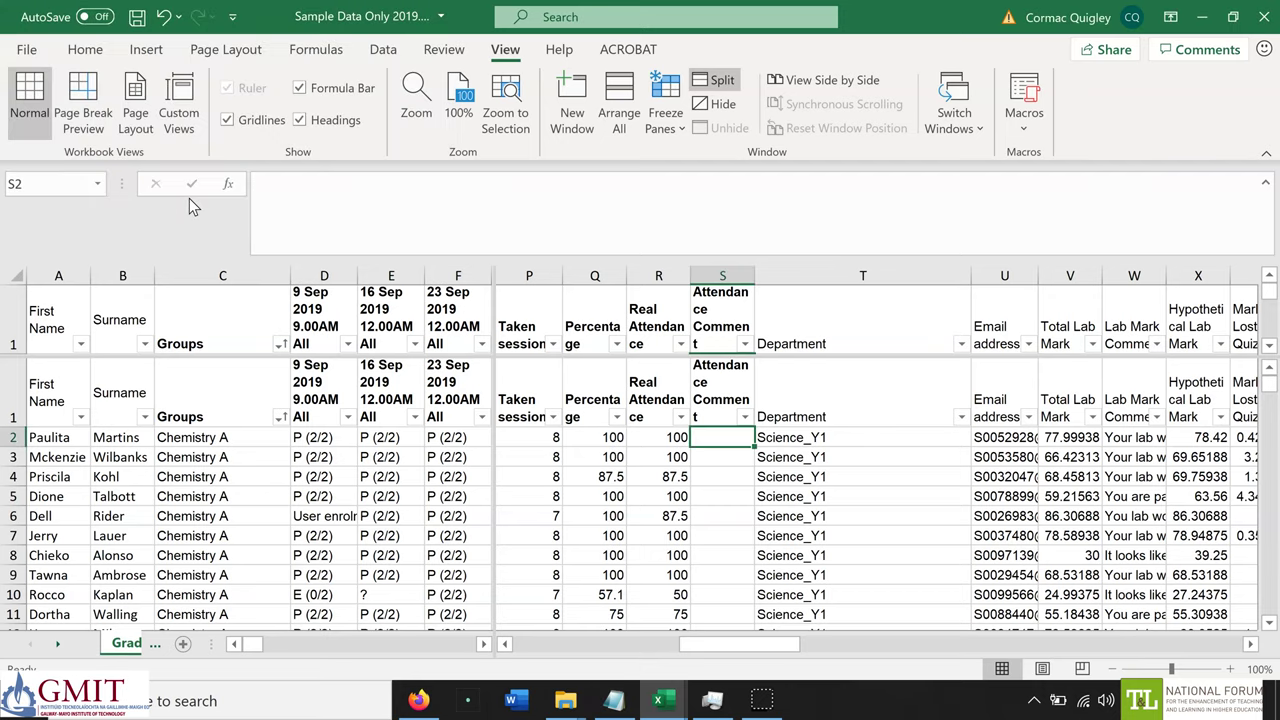
{"action": "key", "text": "ctrl+v"}
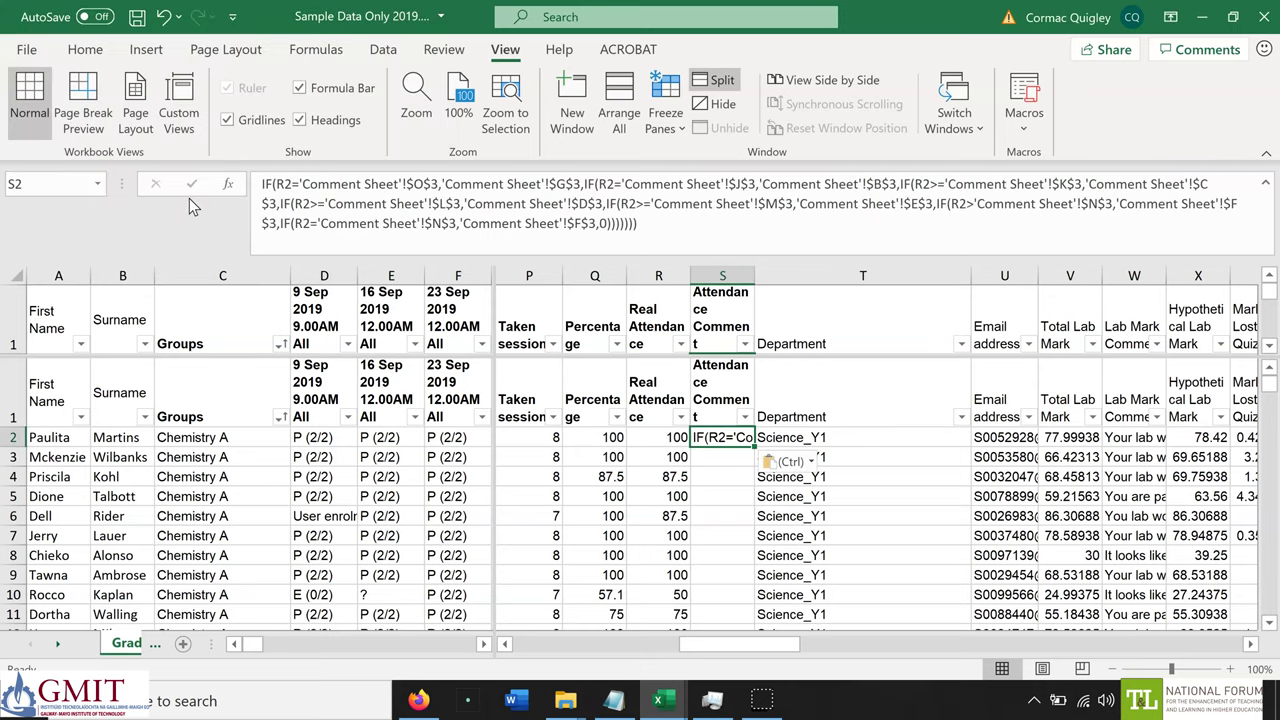
{"action": "left_click", "coordinate": [288, 208]}
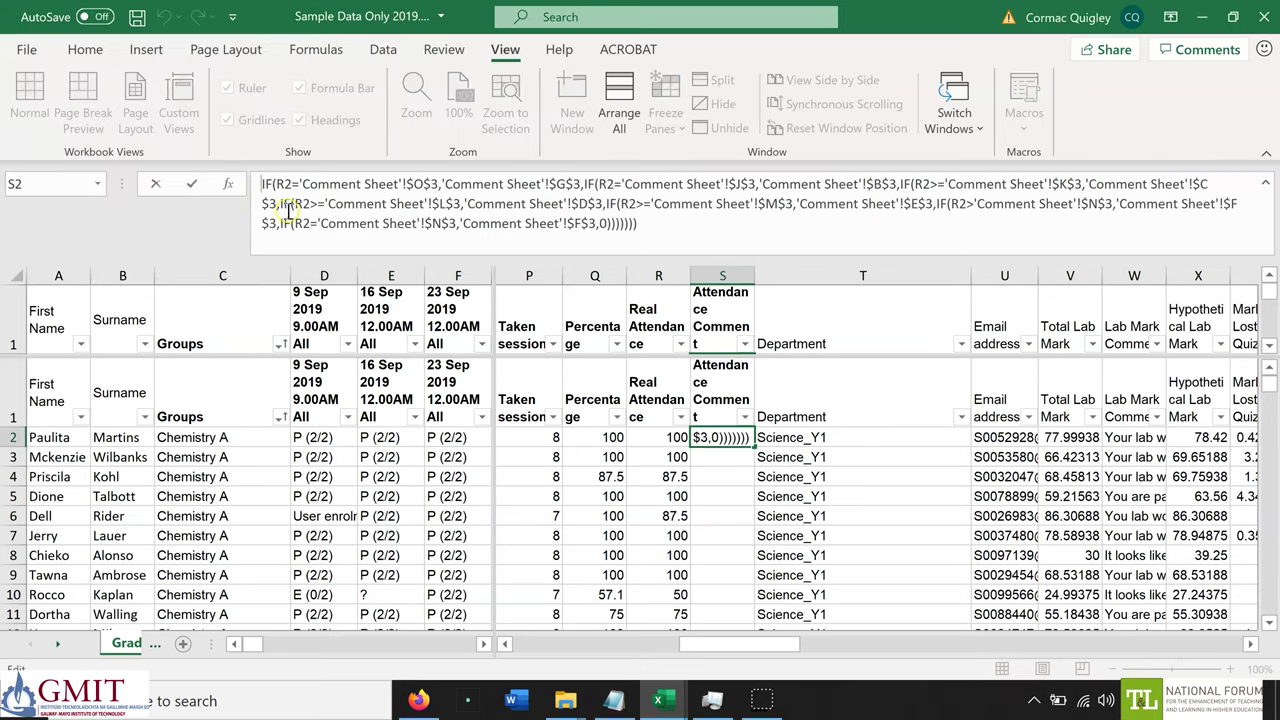
{"action": "type", "text": "="}
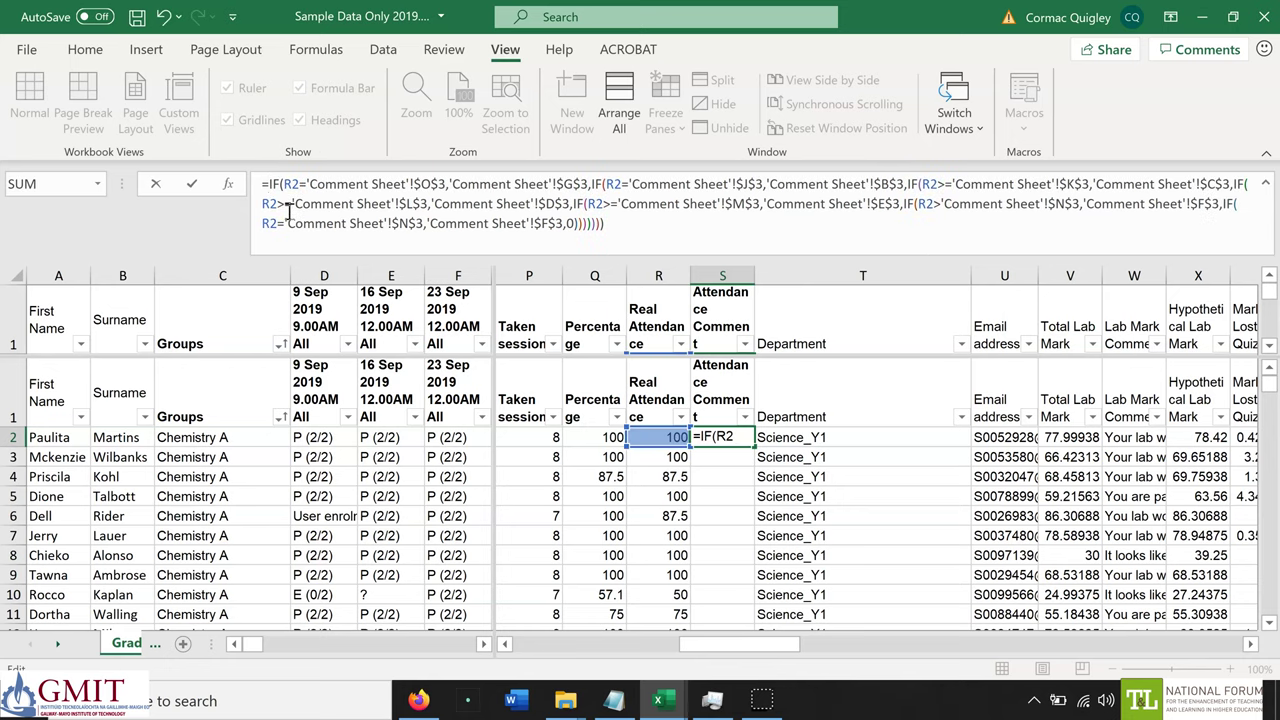
{"action": "key", "text": "Return"}
{"action": "key", "text": "Up"}
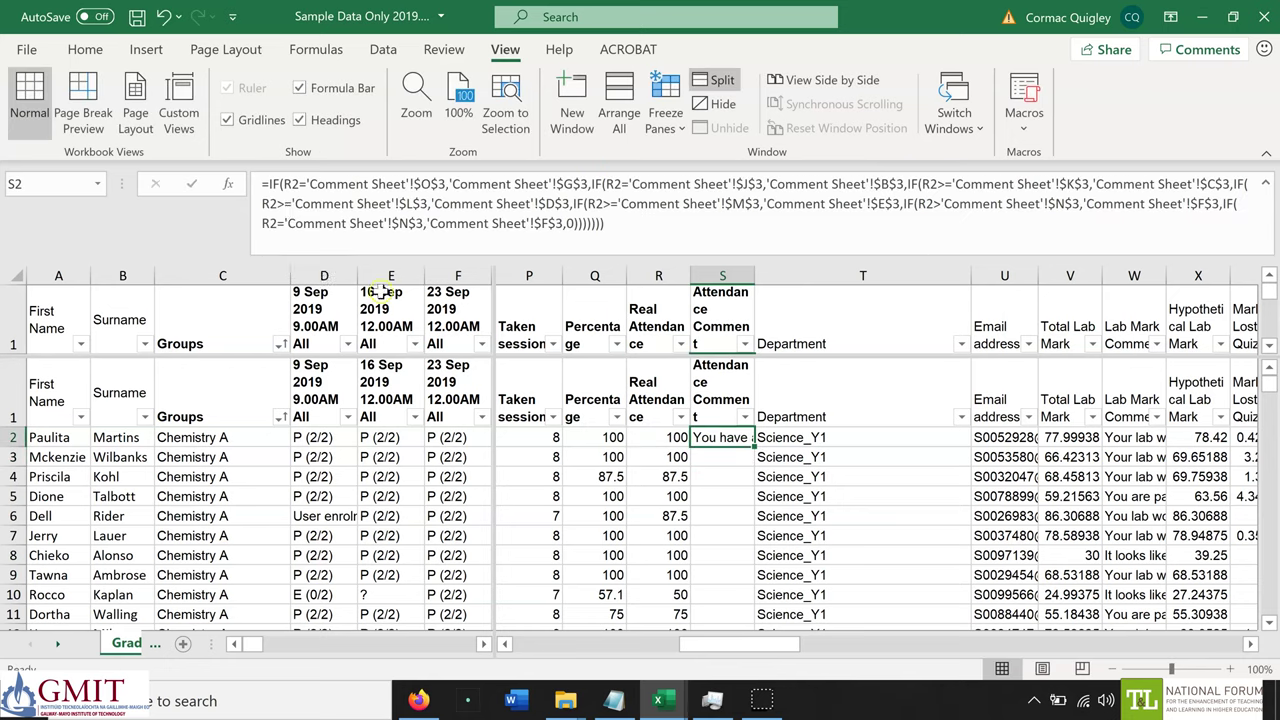
{"action": "double_click", "coordinate": [754, 448]}
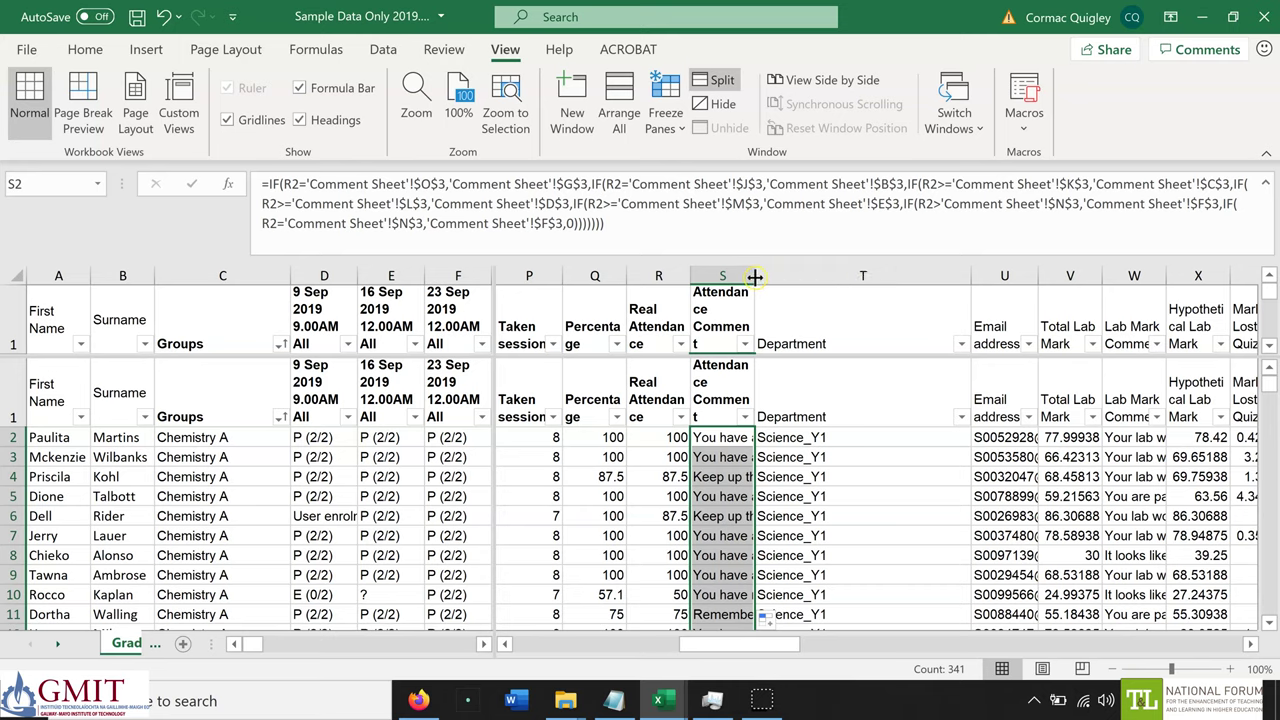
{"action": "left_click_drag", "start_coordinate": [755, 274], "coordinate": [784, 278]}
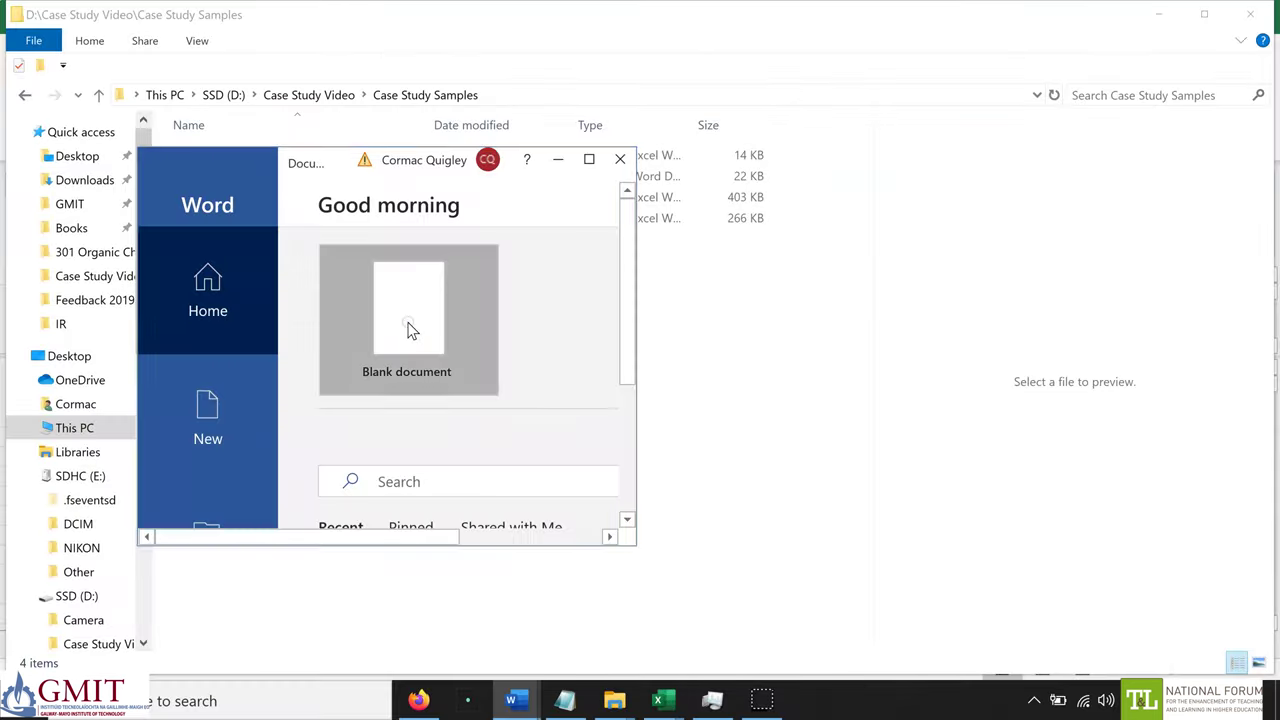
Create a blank document in Word and dismiss the Office updates notice
{"action": "left_click", "coordinate": [409, 331]}
{"action": "left_click", "coordinate": [596, 172]}
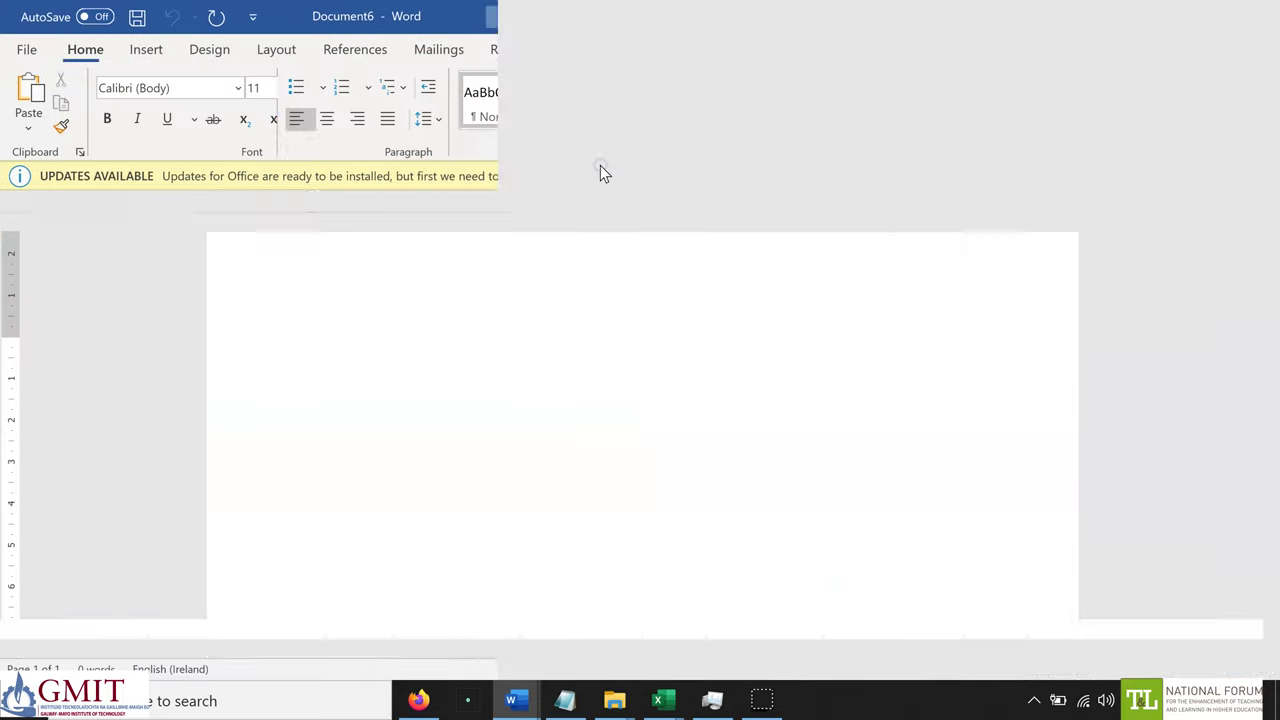
{"action": "left_click", "coordinate": [1267, 176]}
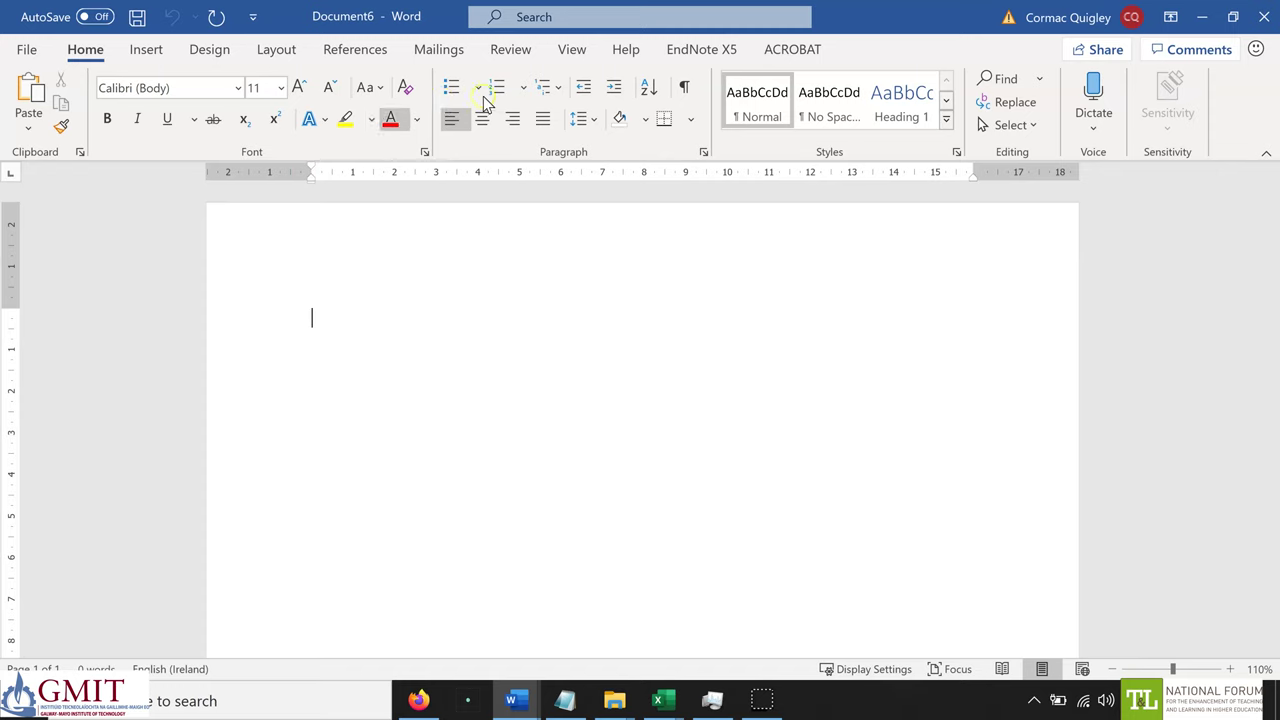
Start choosing an existing list as the data source for the mail merge recipients
{"action": "left_click", "coordinate": [438, 53]}
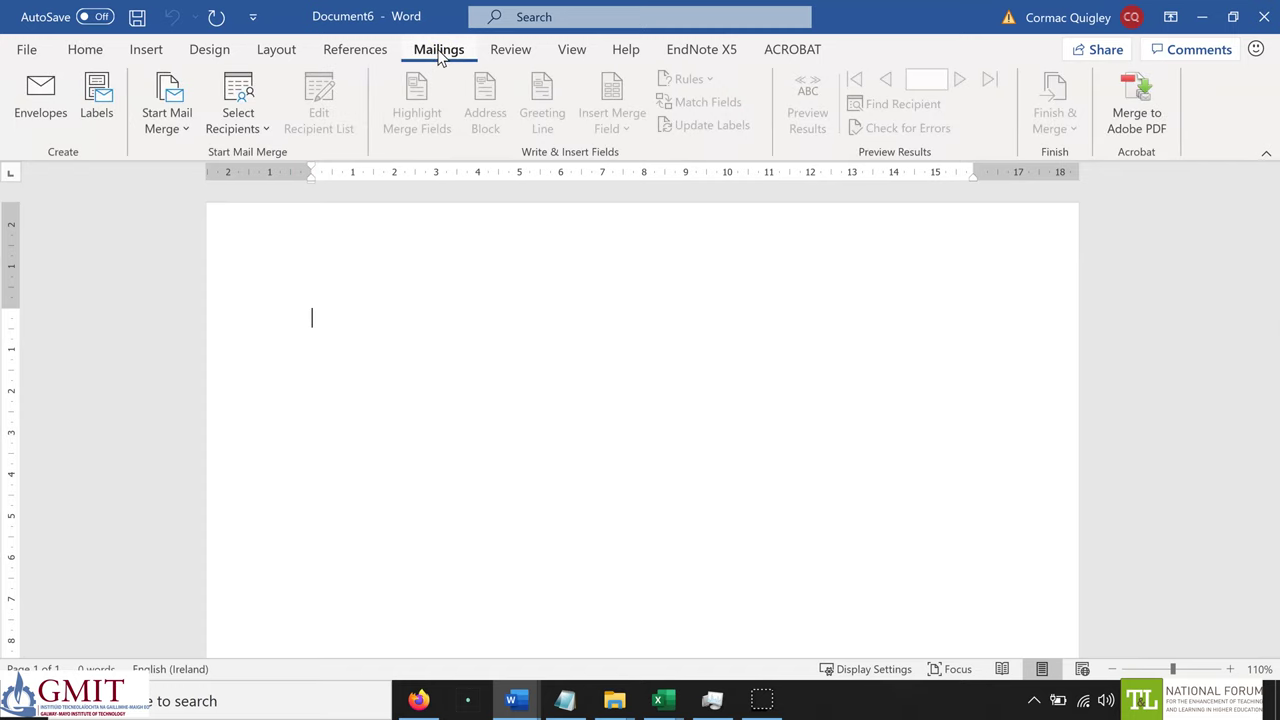
{"action": "left_click", "coordinate": [244, 140]}
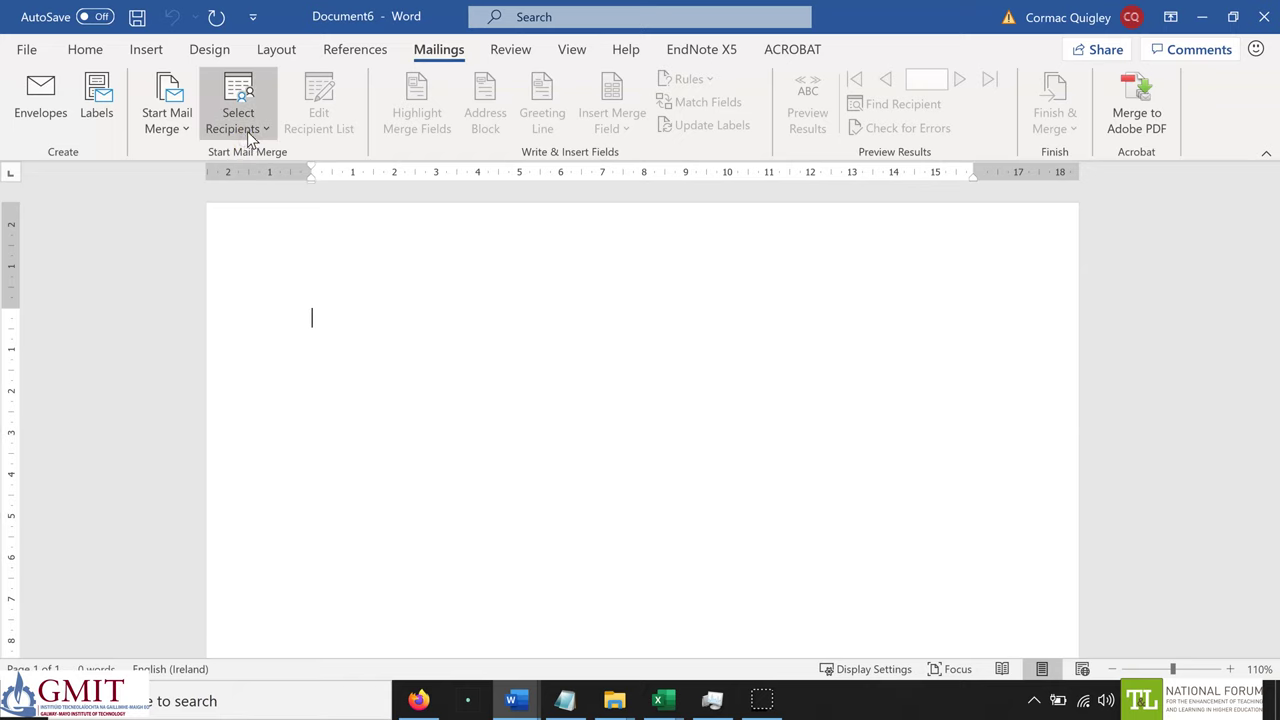
{"action": "left_click", "coordinate": [247, 131]}
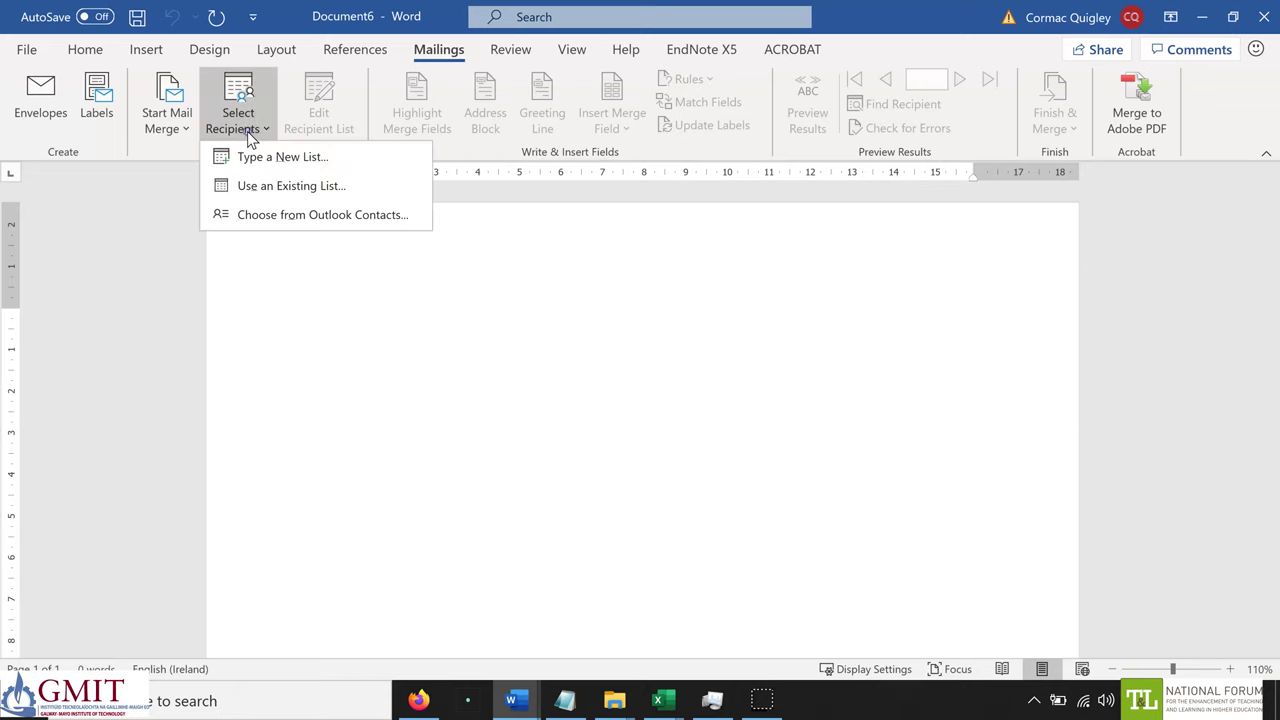
{"action": "left_click", "coordinate": [273, 187]}
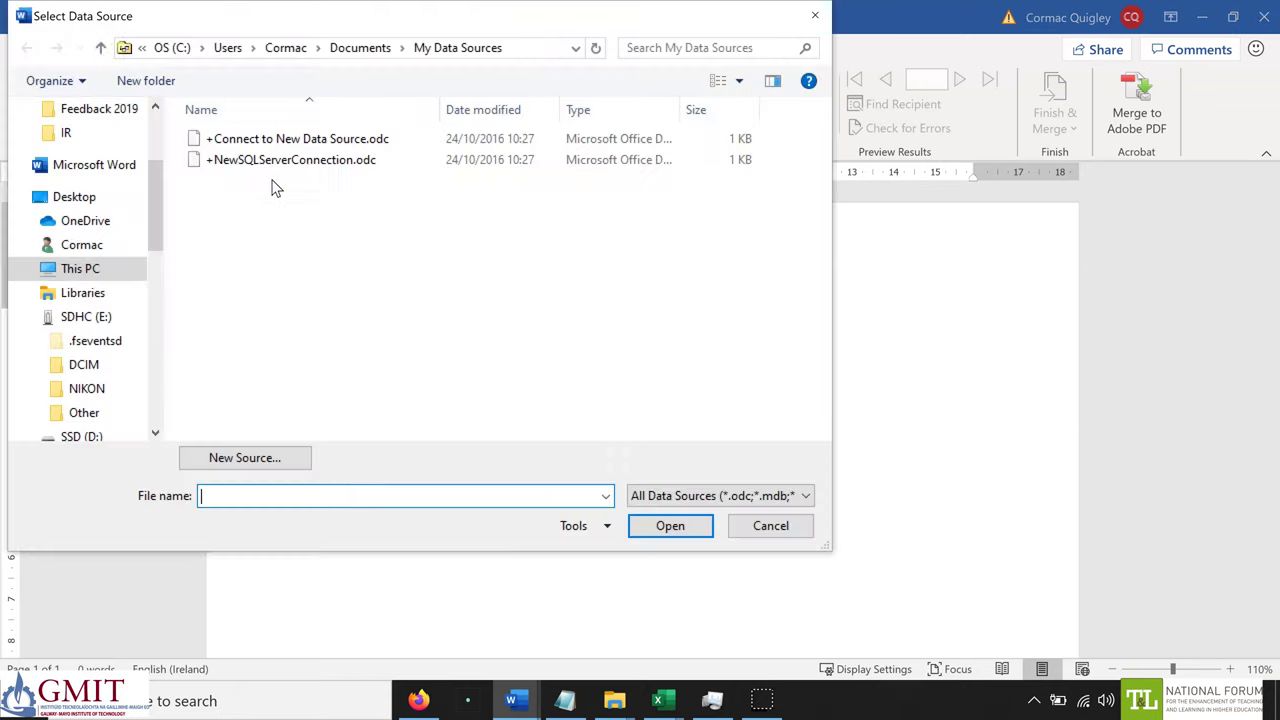
{"action": "left_click", "coordinate": [305, 222]}
{"action": "key", "text": "alt+Tab"}
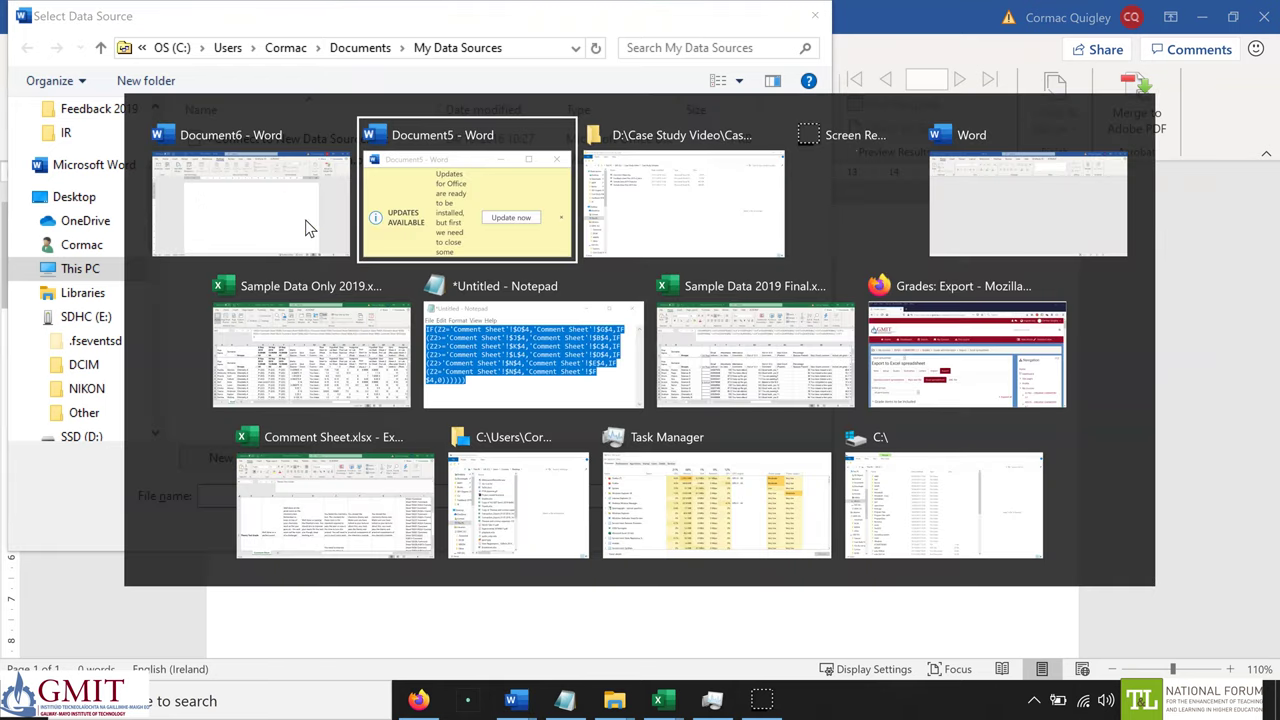
{"action": "key", "text": "alt+Tab"}
{"action": "key", "text": "alt+Tab"}
{"action": "key", "text": "alt+Tab"}
{"action": "key", "text": "alt+Tab"}
{"action": "key", "text": "alt+Tab"}
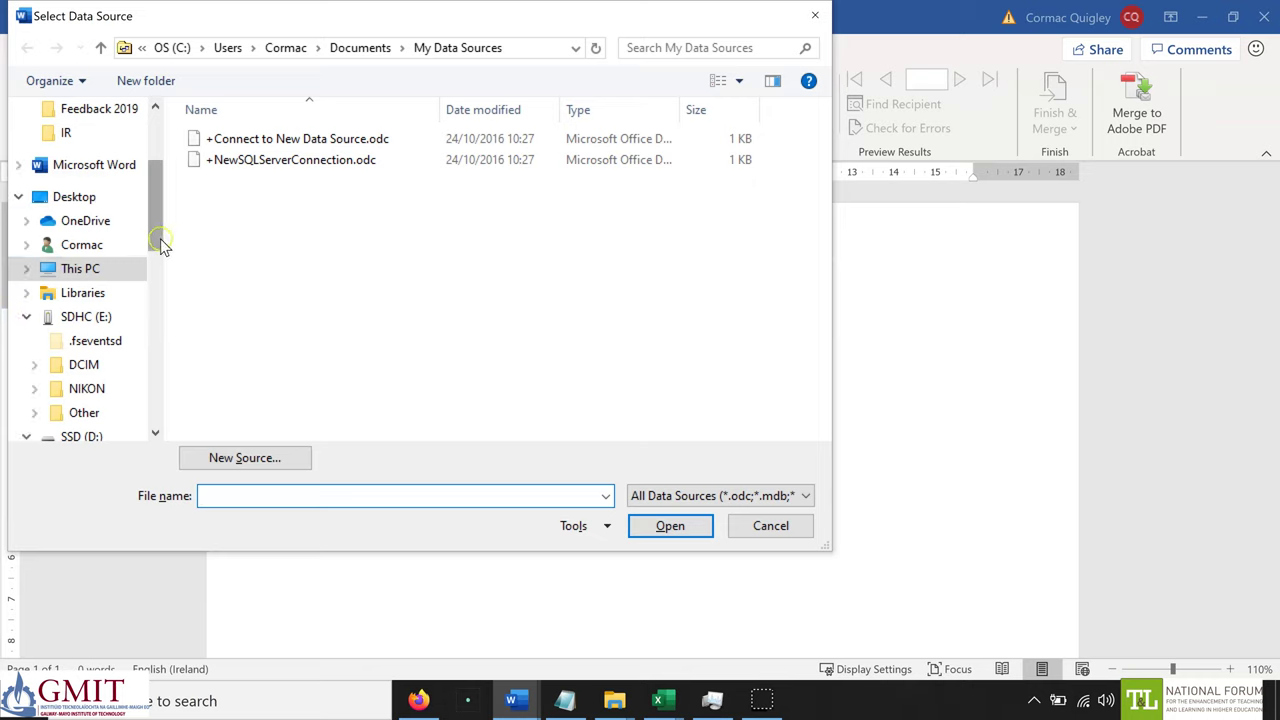
Use the Grades$ table of Sample Data Only 2019.xlsx, from Case Study Video > Case Study Samples on drive D, as the recipient list
{"action": "left_click_drag", "start_coordinate": [163, 233], "coordinate": [163, 266]}
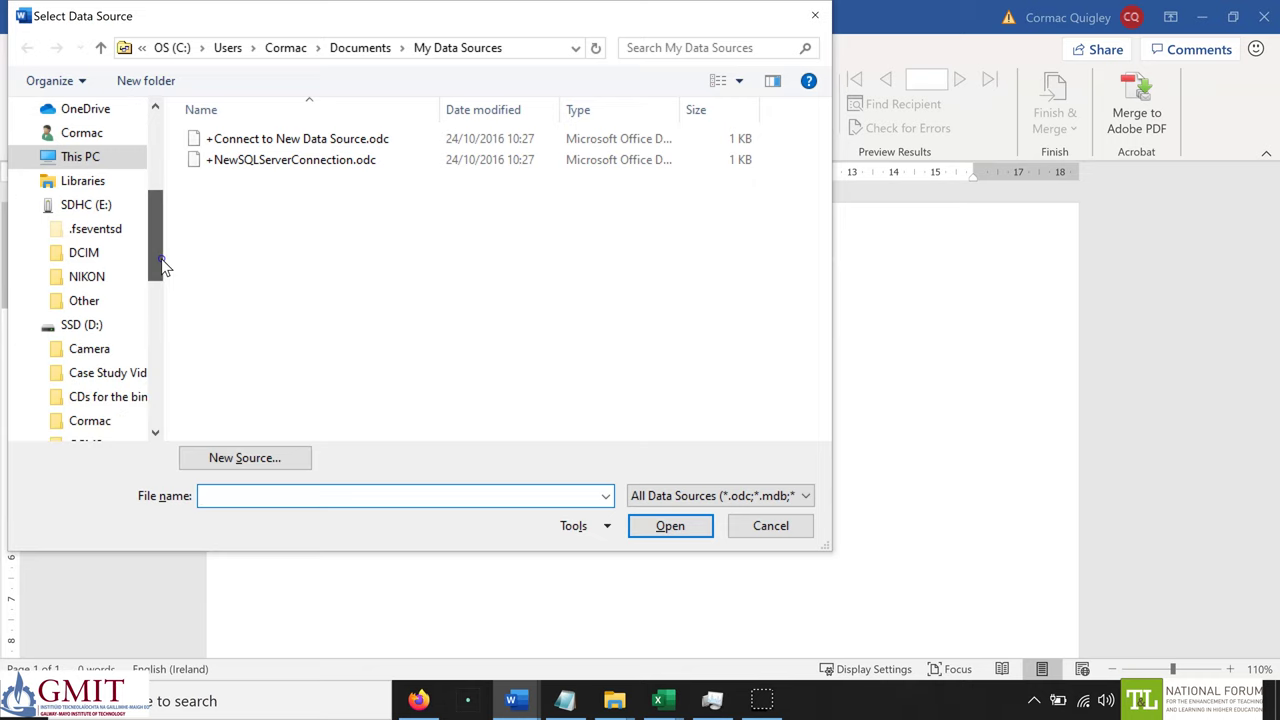
{"action": "left_click", "coordinate": [120, 372]}
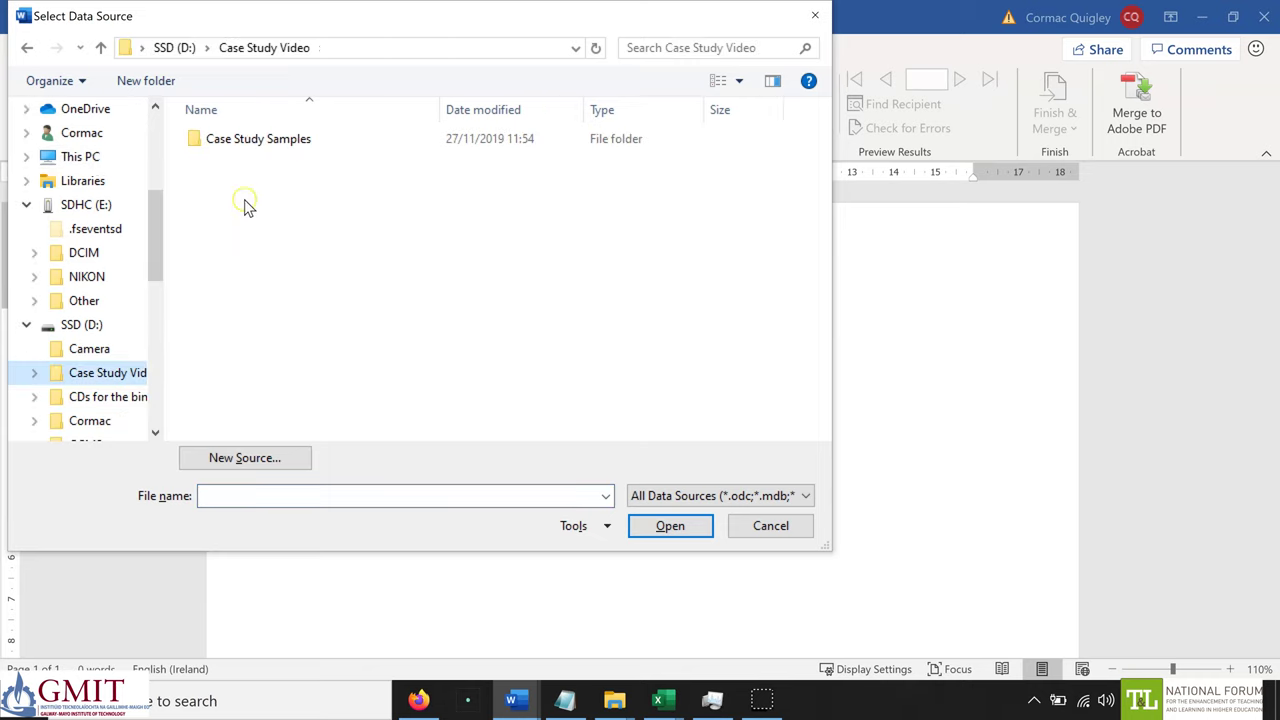
{"action": "left_click", "coordinate": [251, 138]}
{"action": "double_click", "coordinate": [251, 140]}
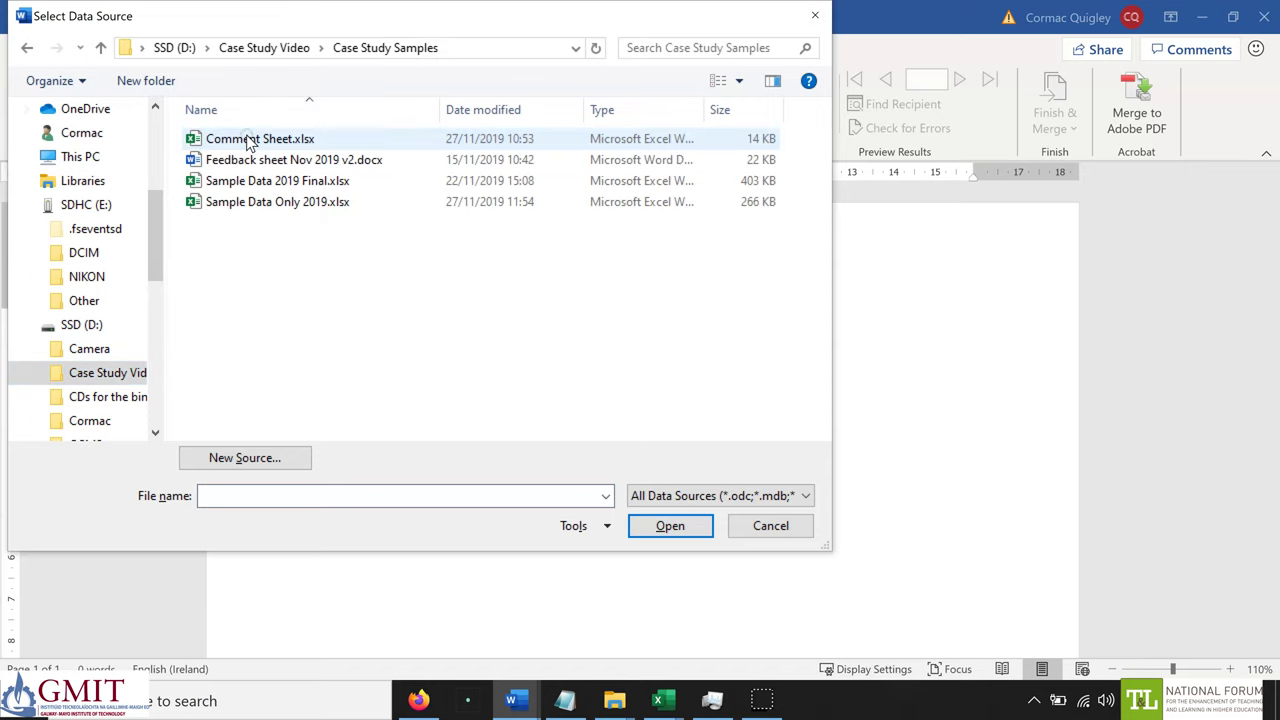
{"action": "left_click", "coordinate": [258, 202]}
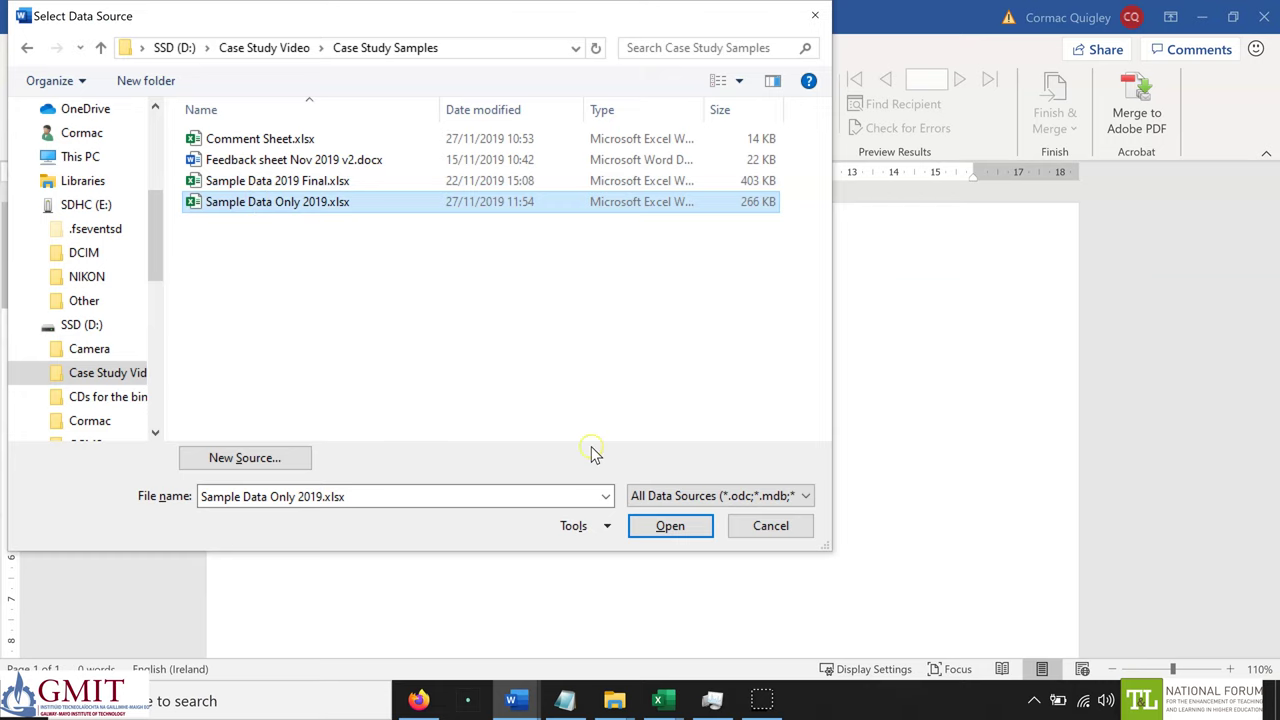
{"action": "left_click", "coordinate": [666, 527]}
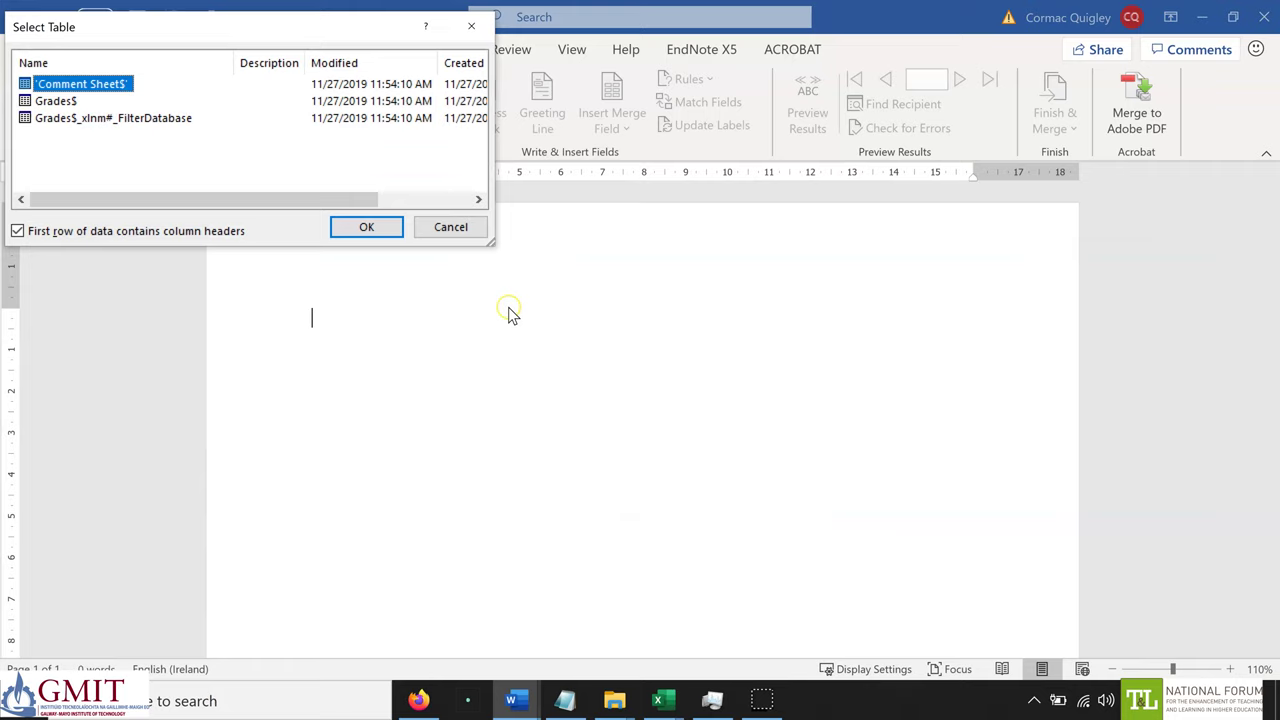
{"action": "left_click", "coordinate": [62, 104]}
{"action": "left_click", "coordinate": [366, 229]}
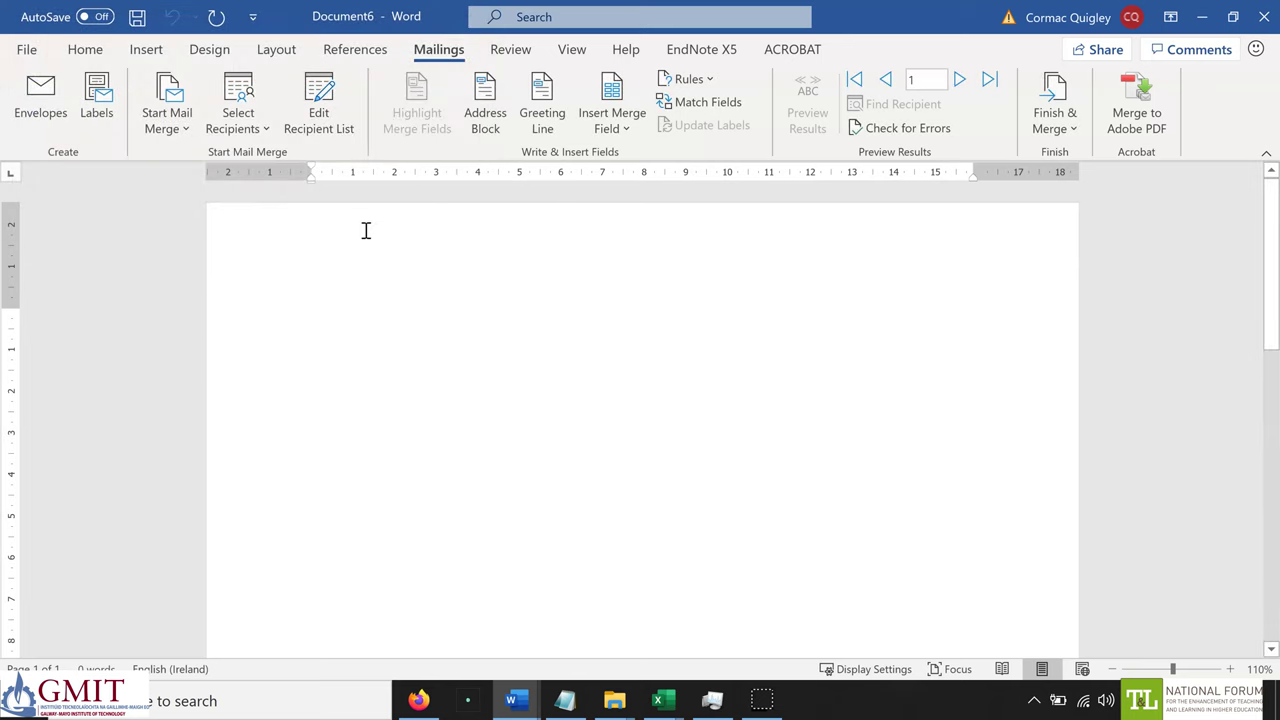
Write the greeting "Dear" followed by the First_Name merge field and a comma
{"action": "left_click", "coordinate": [373, 308]}
{"action": "type", "text": "Dear"}
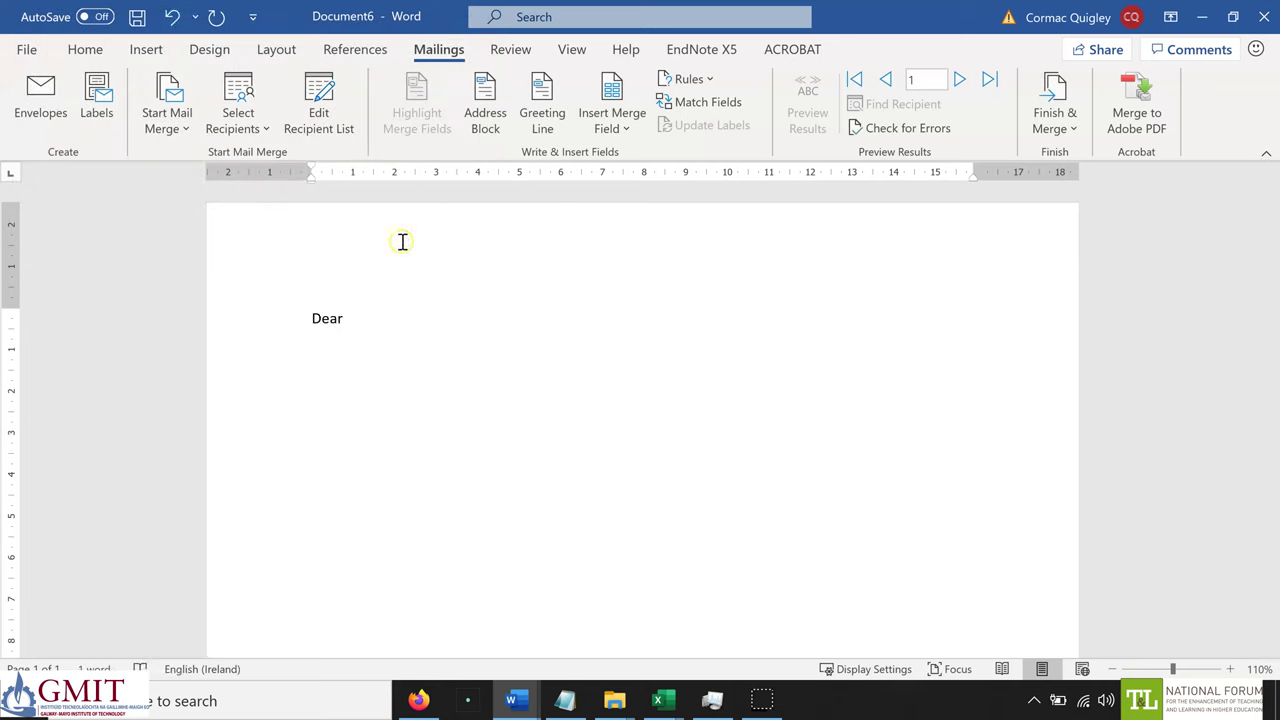
{"action": "left_click", "coordinate": [626, 118]}
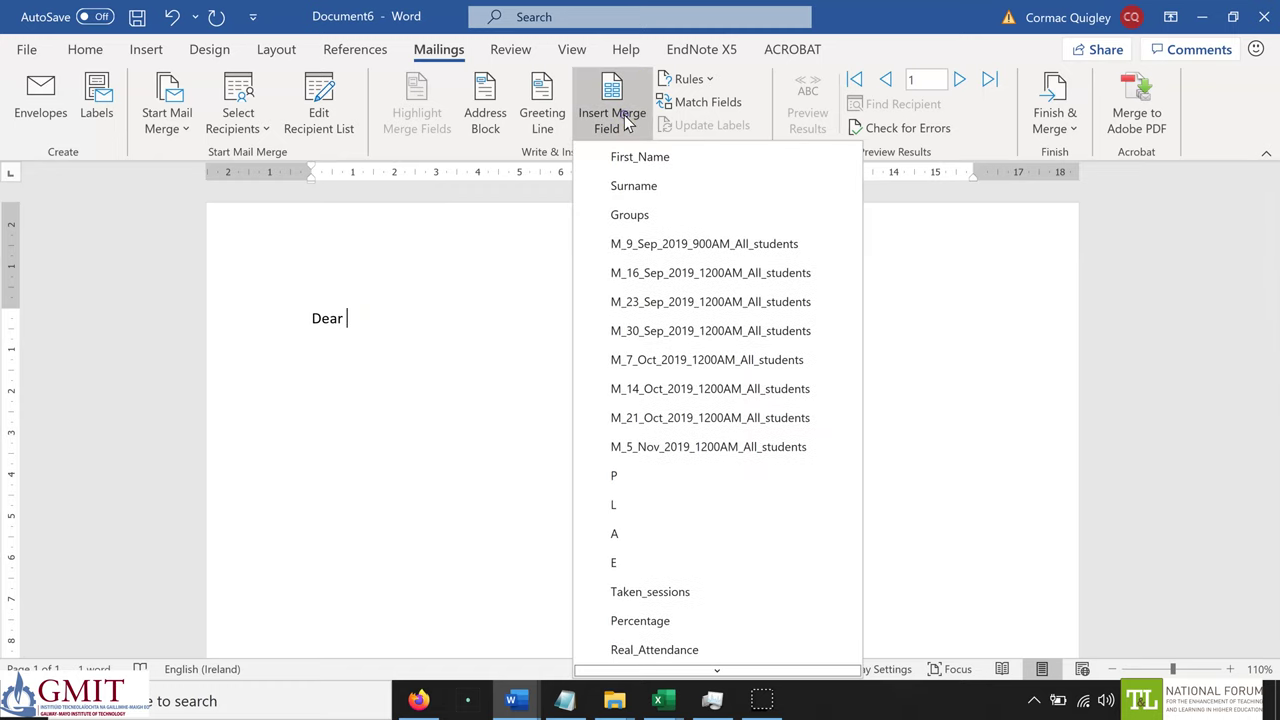
{"action": "left_click", "coordinate": [630, 157]}
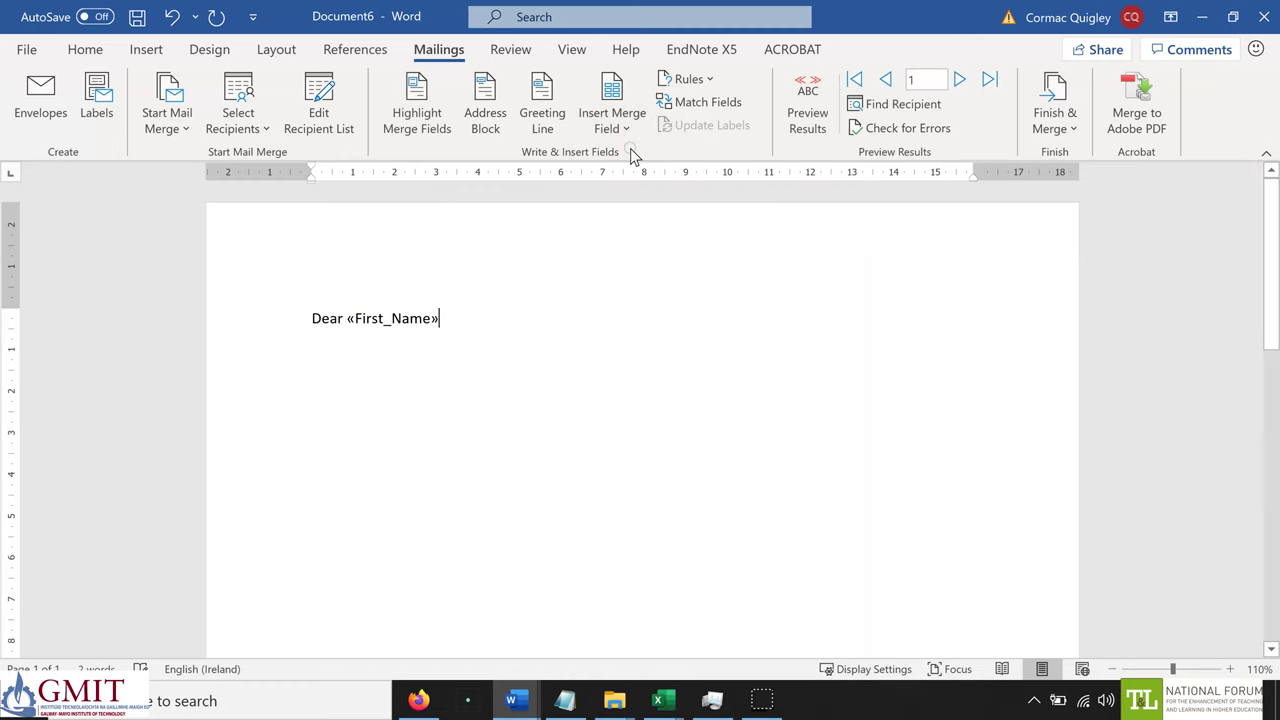
{"action": "type", "text": ","}
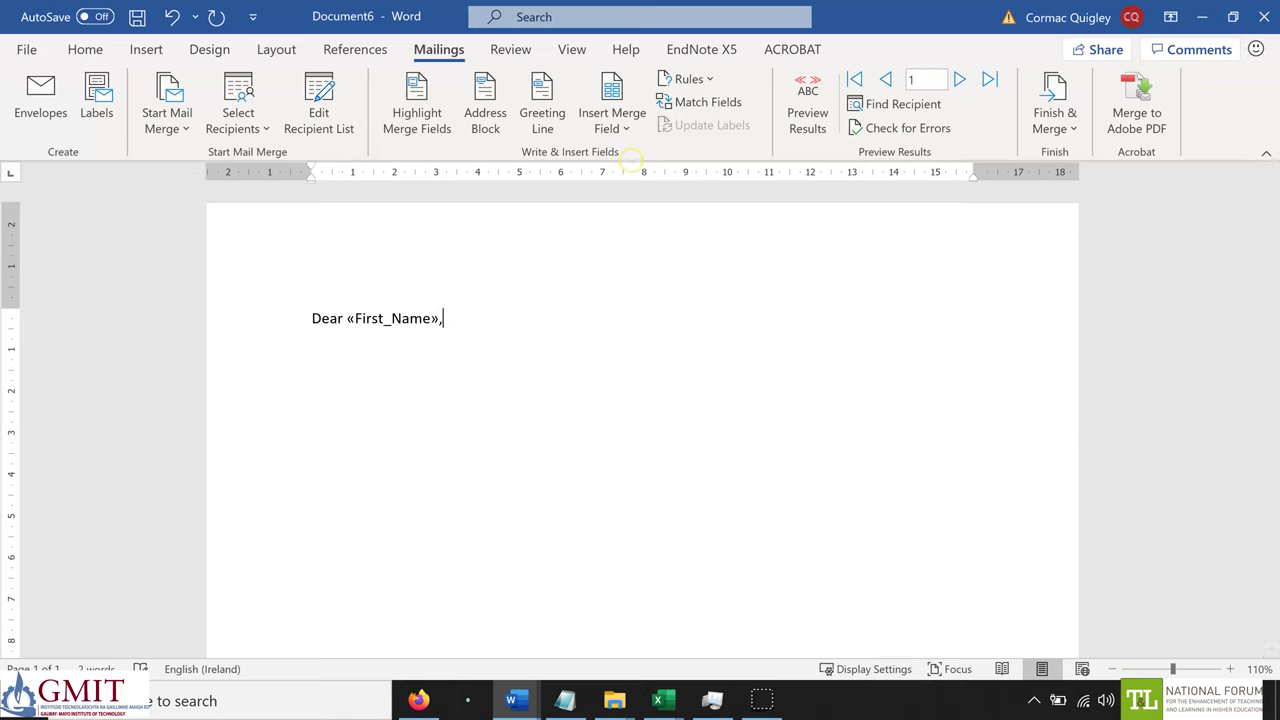
Below the greeting, write "This is a feedback sheet. Here you can see your grades such as you" and add the Total_Lab_Mark merge field
{"action": "key", "text": "Return"}
{"action": "key", "text": "Return"}
{"action": "type", "text": "This is a feedback s"}
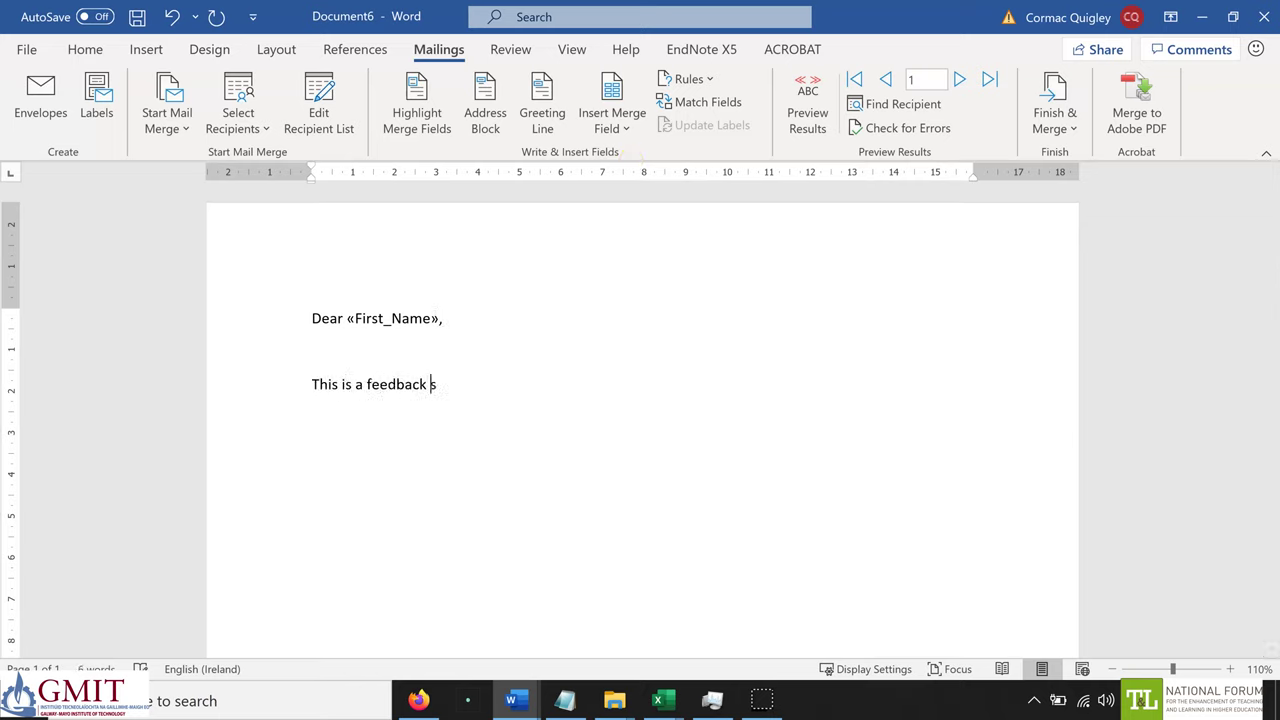
{"action": "type", "text": "heet. Here you can see your grades such a"}
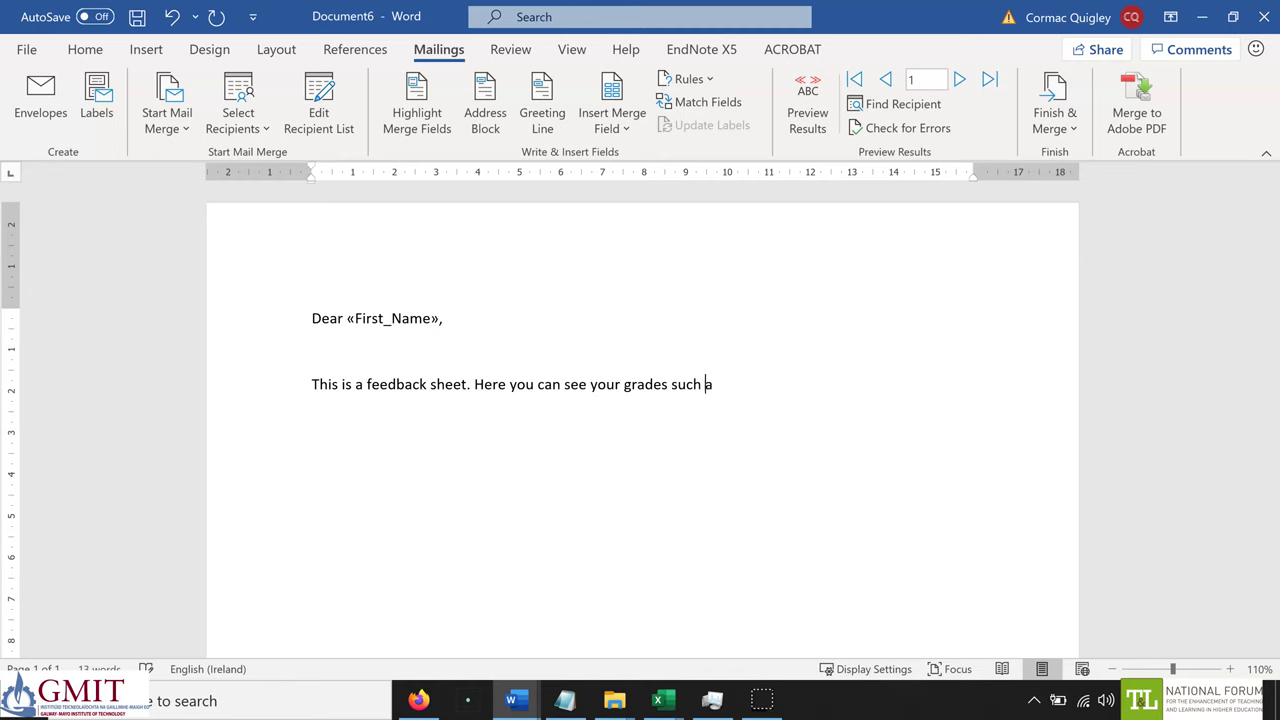
{"action": "type", "text": "s you"}
{"action": "left_click", "coordinate": [612, 120]}
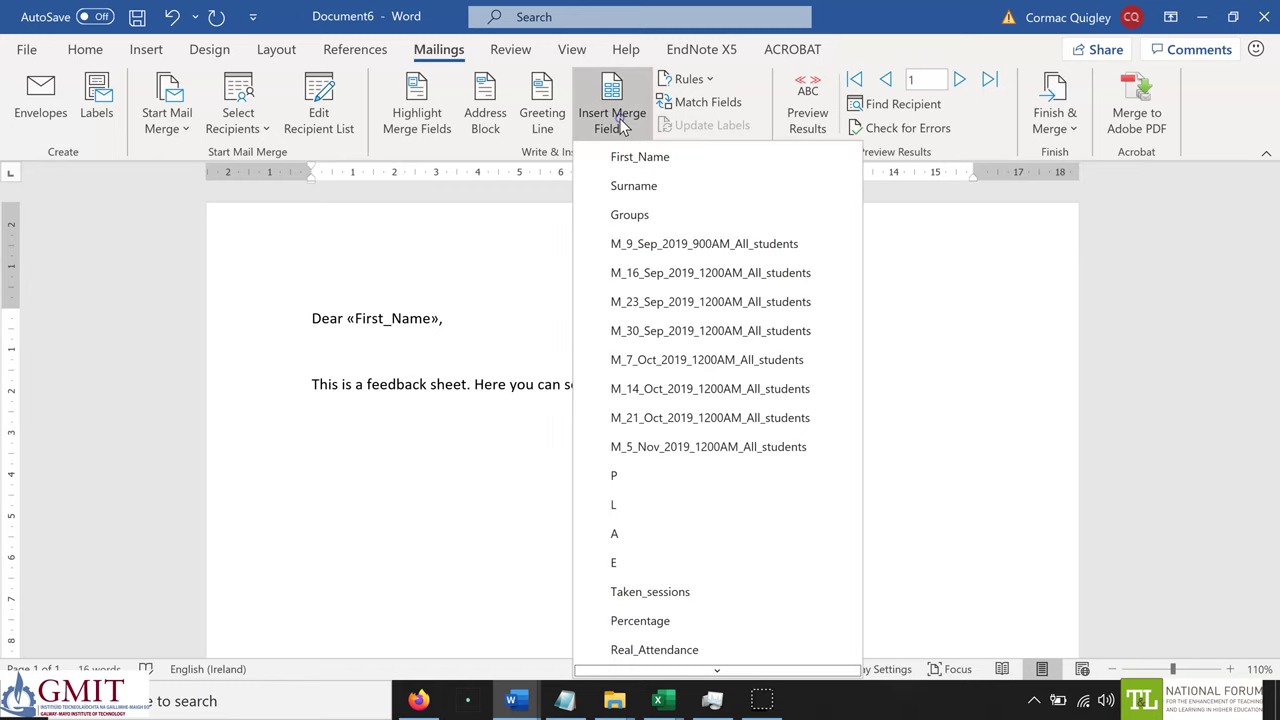
{"action": "scroll", "coordinate": [716, 660], "scroll_direction": "down", "scroll_amount": 3}
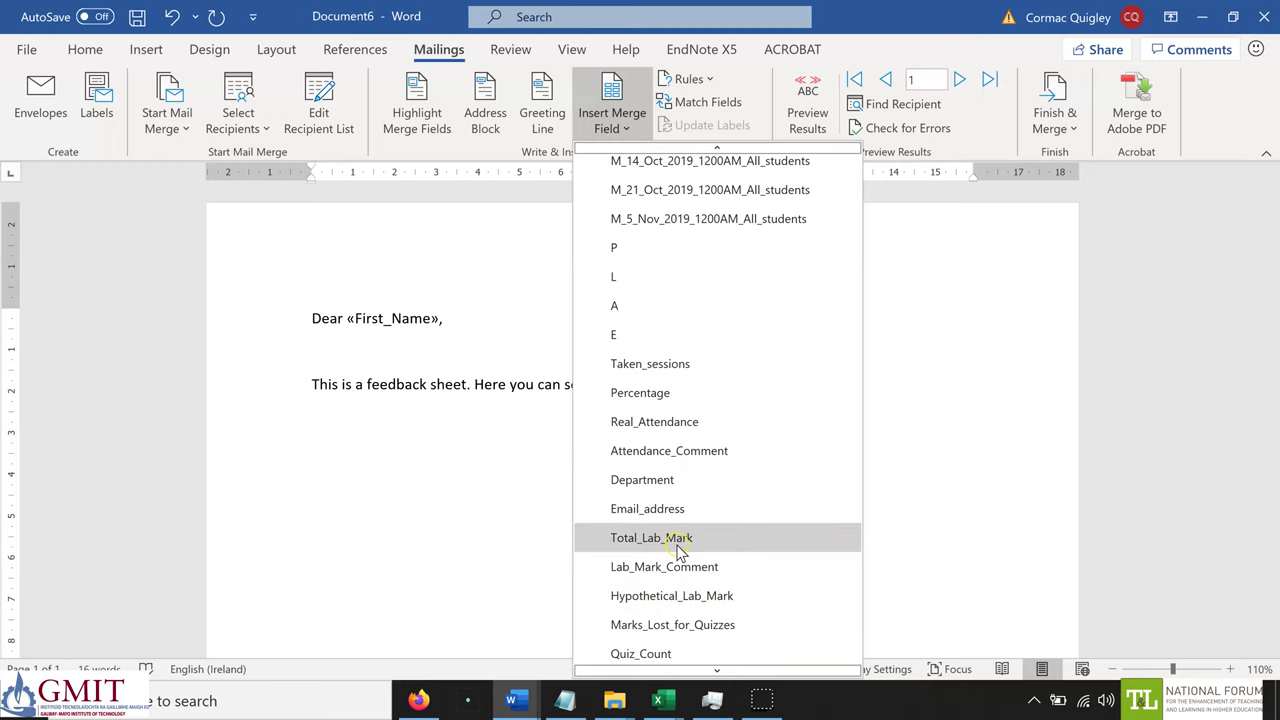
{"action": "left_click", "coordinate": [677, 540]}
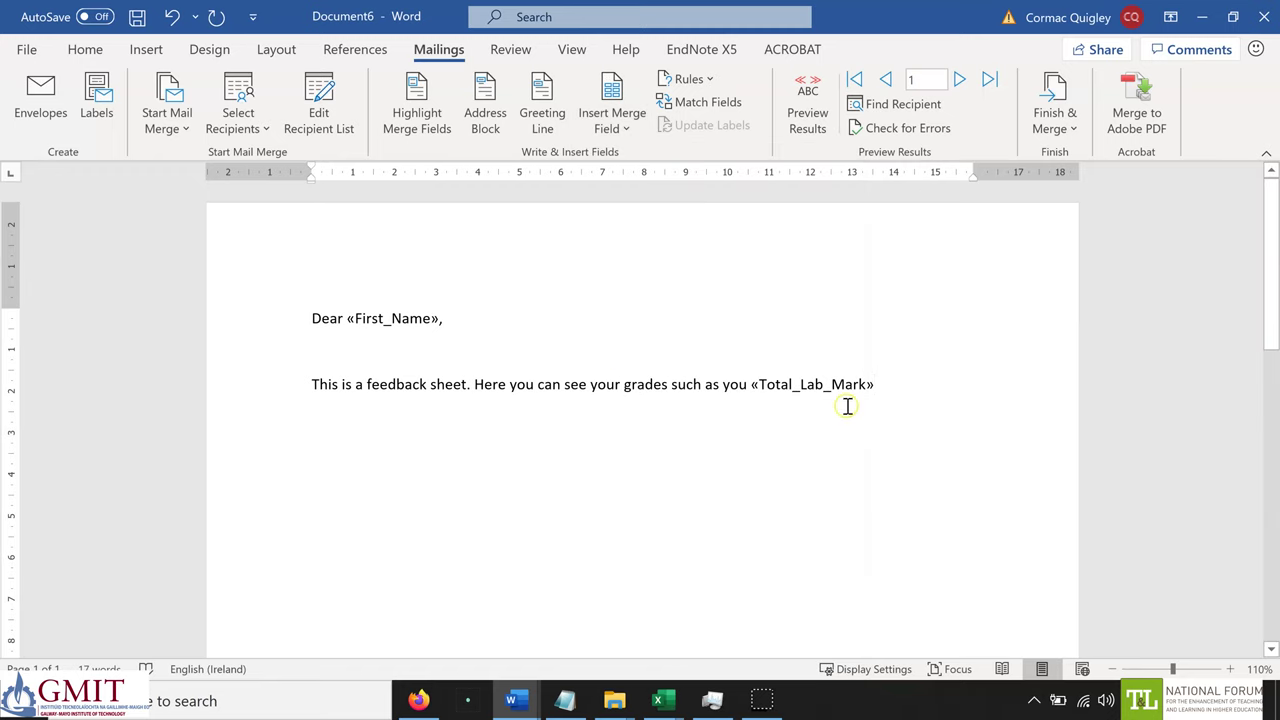
Change "you" before the field to "your", insert "lab result for the first eight weeks which was", and end the sentence with "%." after the field
{"action": "left_click", "coordinate": [748, 388]}
{"action": "type", "text": "r"}
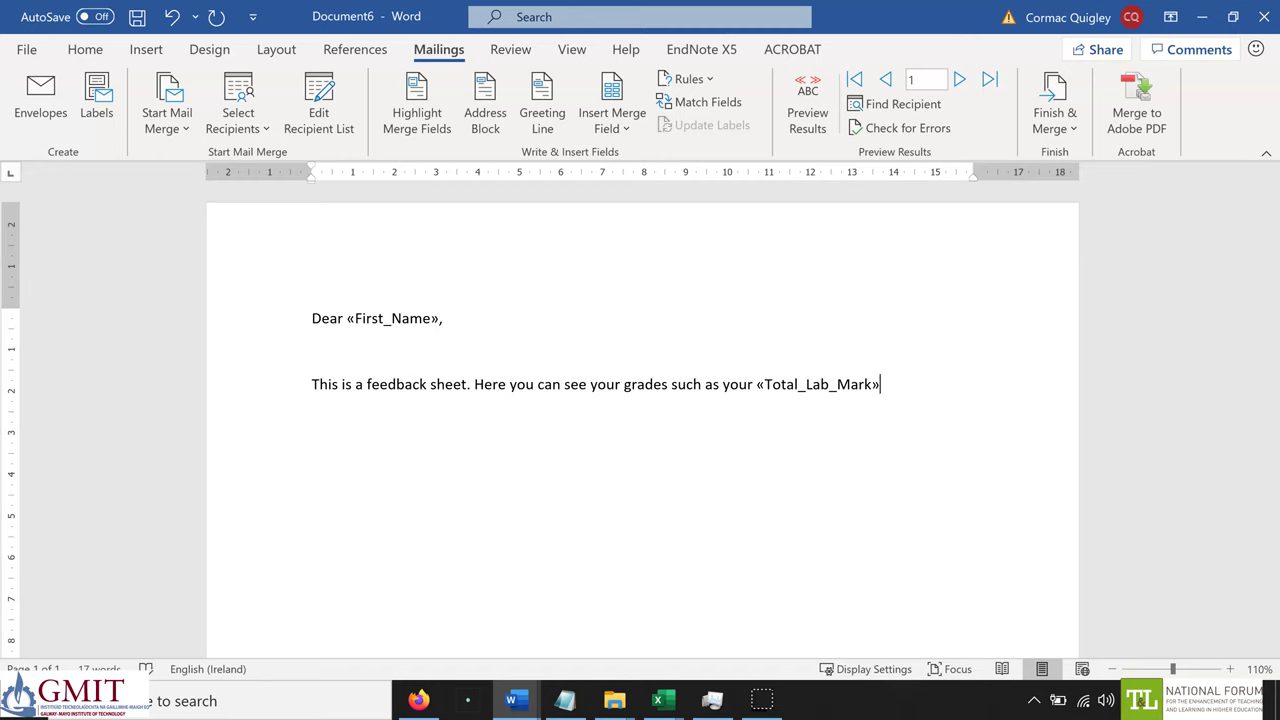
{"action": "key", "text": "Left"}
{"action": "key", "text": "Left"}
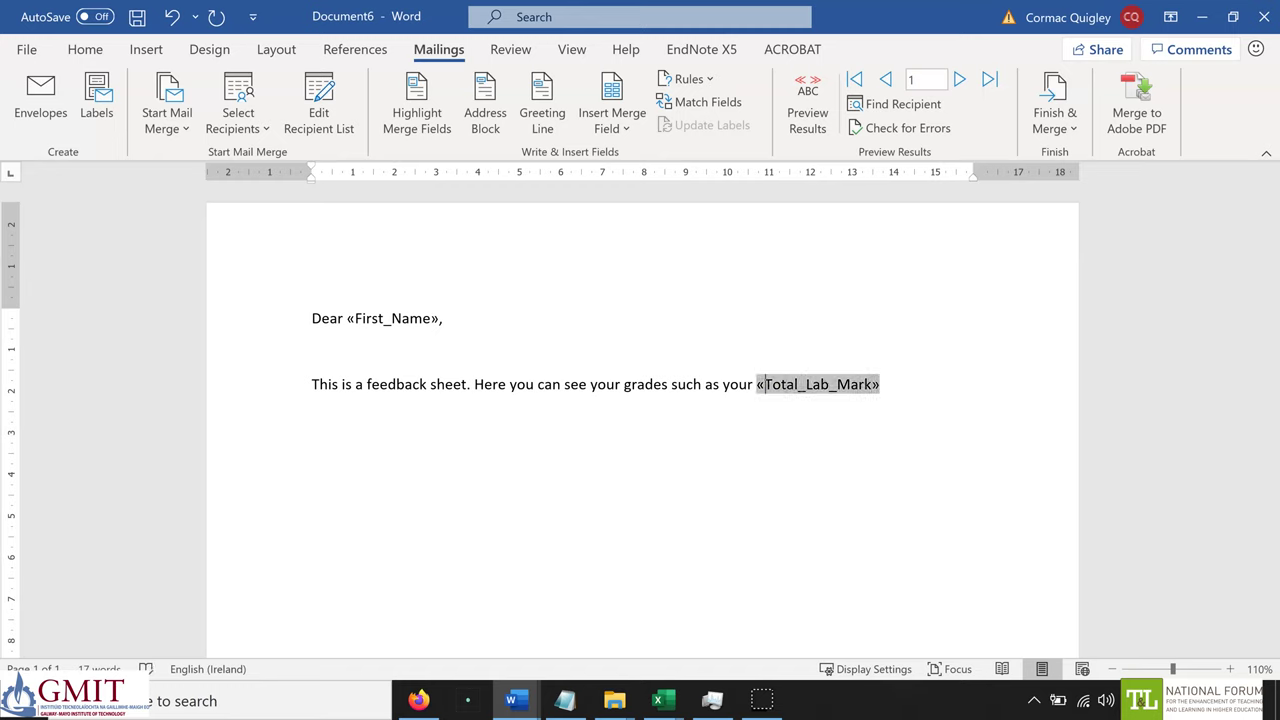
{"action": "type", "text": "lab result for the first eight weeks which was «Total_Lab_Mark»"}
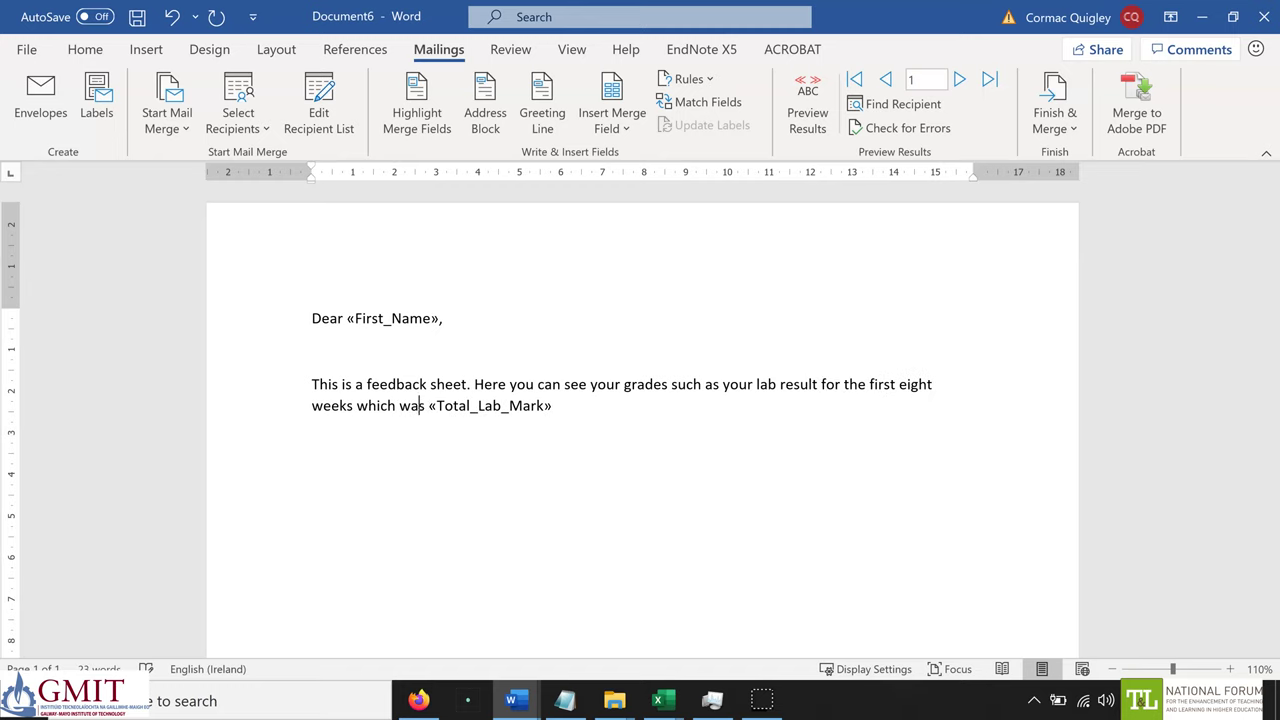
{"action": "type", "text": "%."}
Add the Lab_Mark_Comment merge field after the lab result sentence
{"action": "left_click", "coordinate": [612, 125]}
{"action": "mouse_move", "coordinate": [718, 670]}
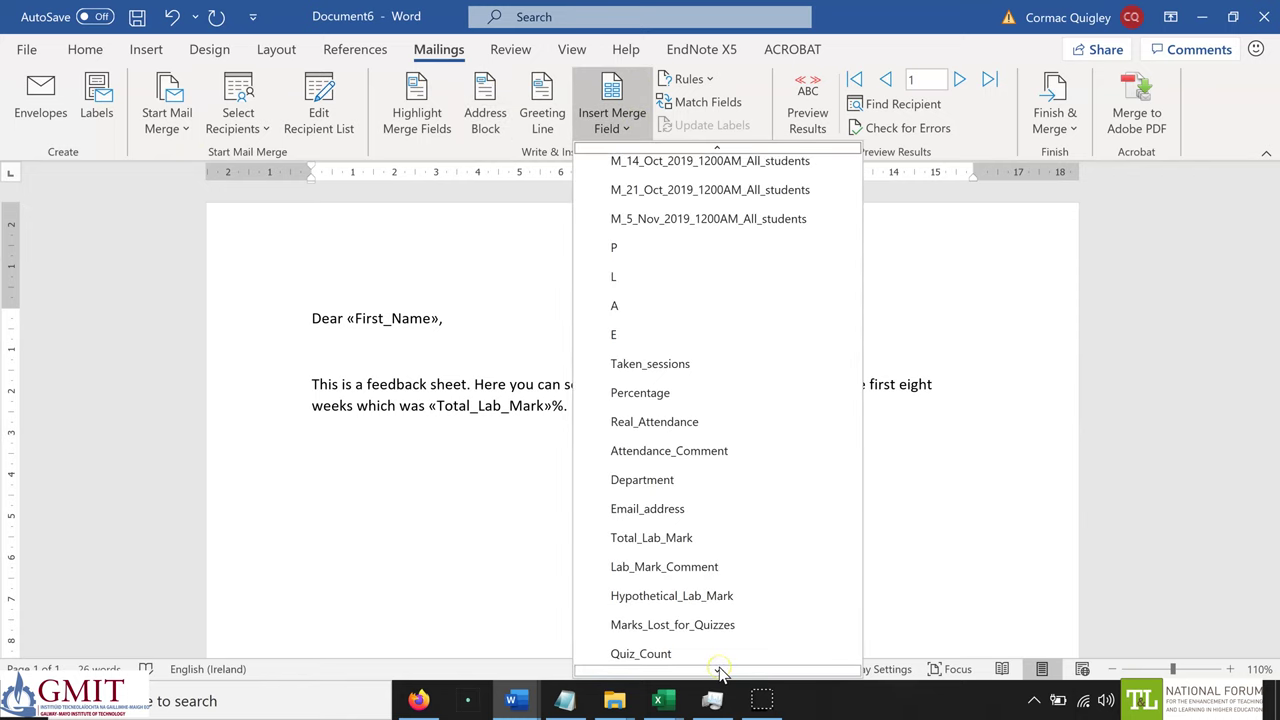
{"action": "left_click", "coordinate": [665, 295]}
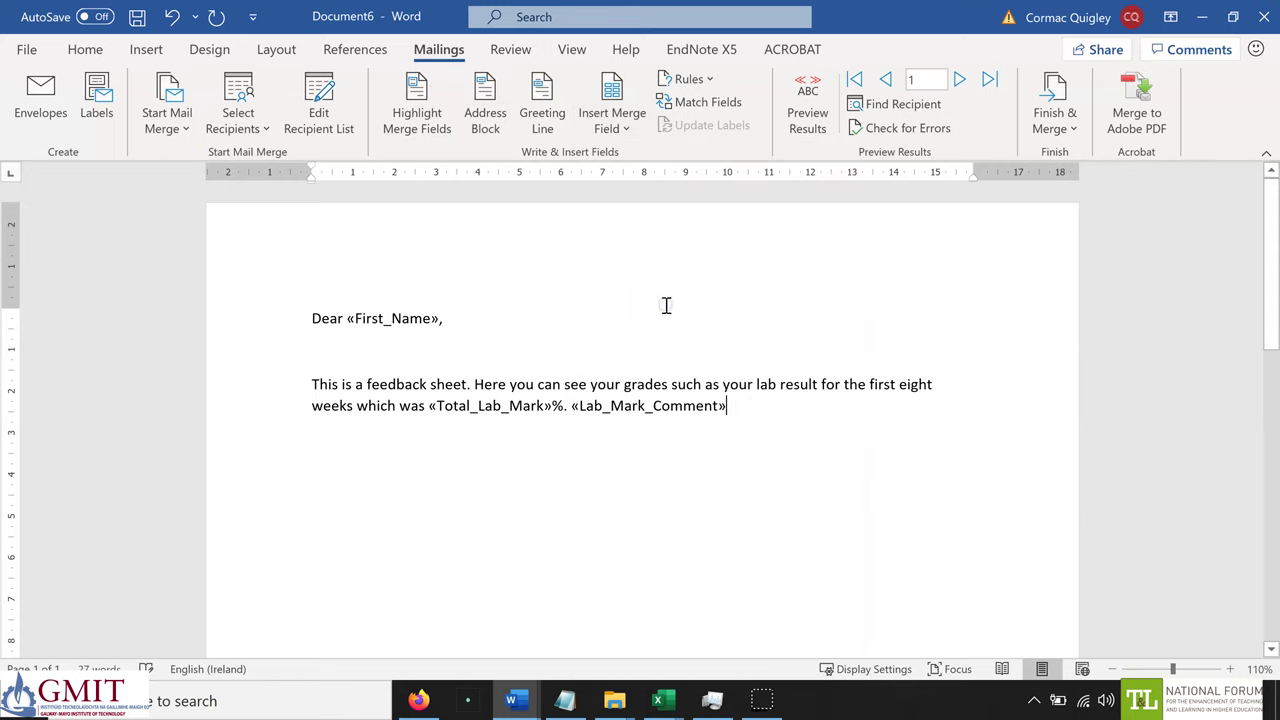
In a new paragraph, write "Attendance for the first 8 labs was" followed by the Real_Attendance merge field and "%."
{"action": "key", "text": "Return"}
{"action": "key", "text": "Return"}
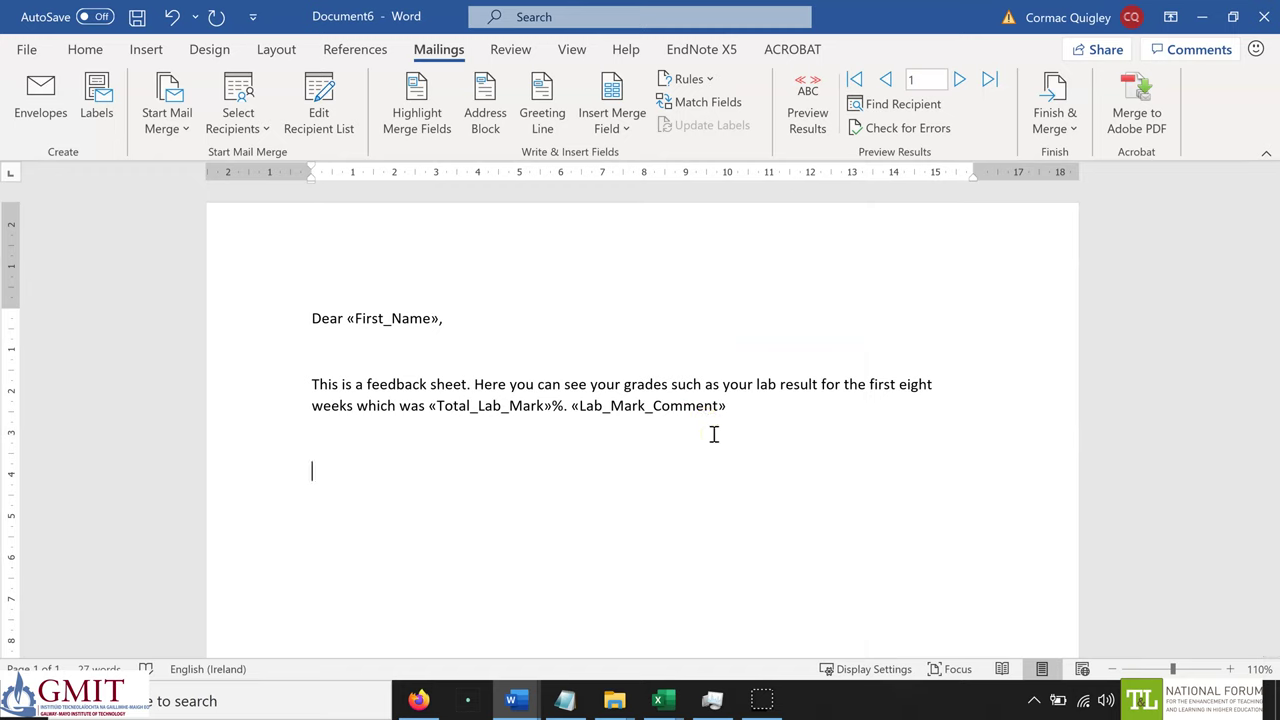
{"action": "type", "text": "Attena"}
{"action": "key", "text": "BackSpace"}
{"action": "key", "text": "BackSpace"}
{"action": "type", "text": "dance fo"}
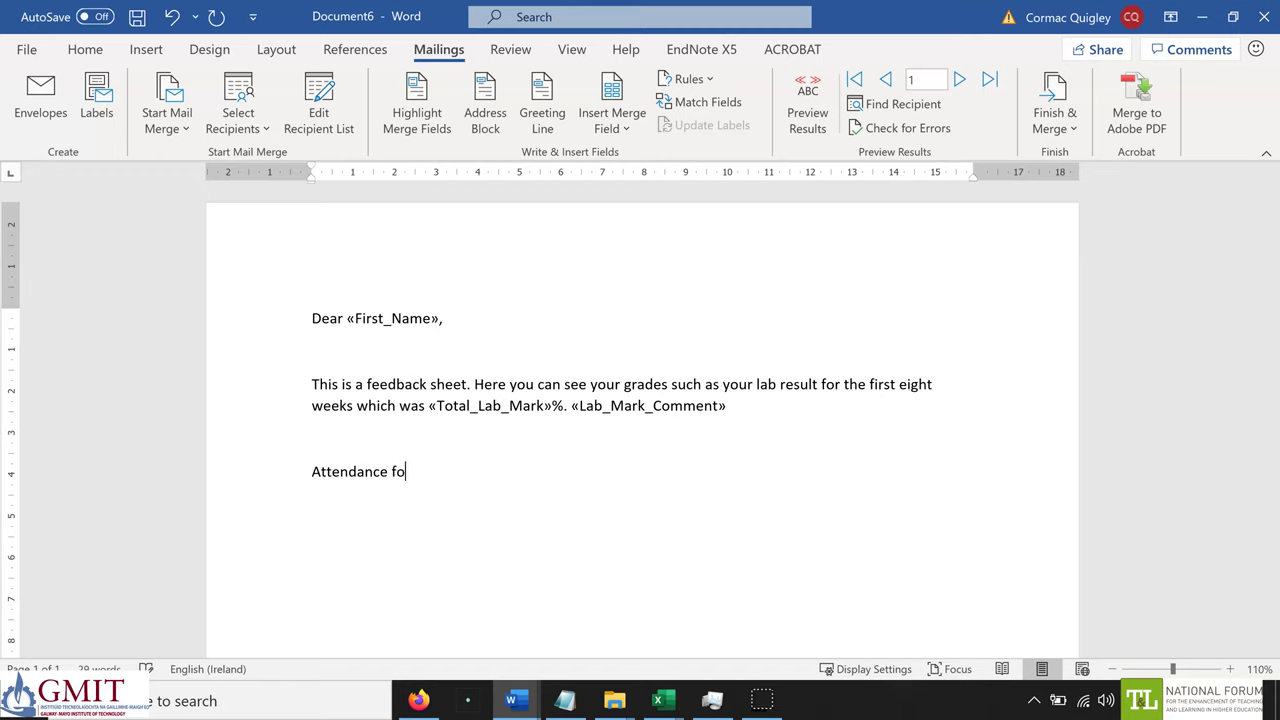
{"action": "type", "text": "r the first 8 labs was"}
{"action": "left_click", "coordinate": [610, 125]}
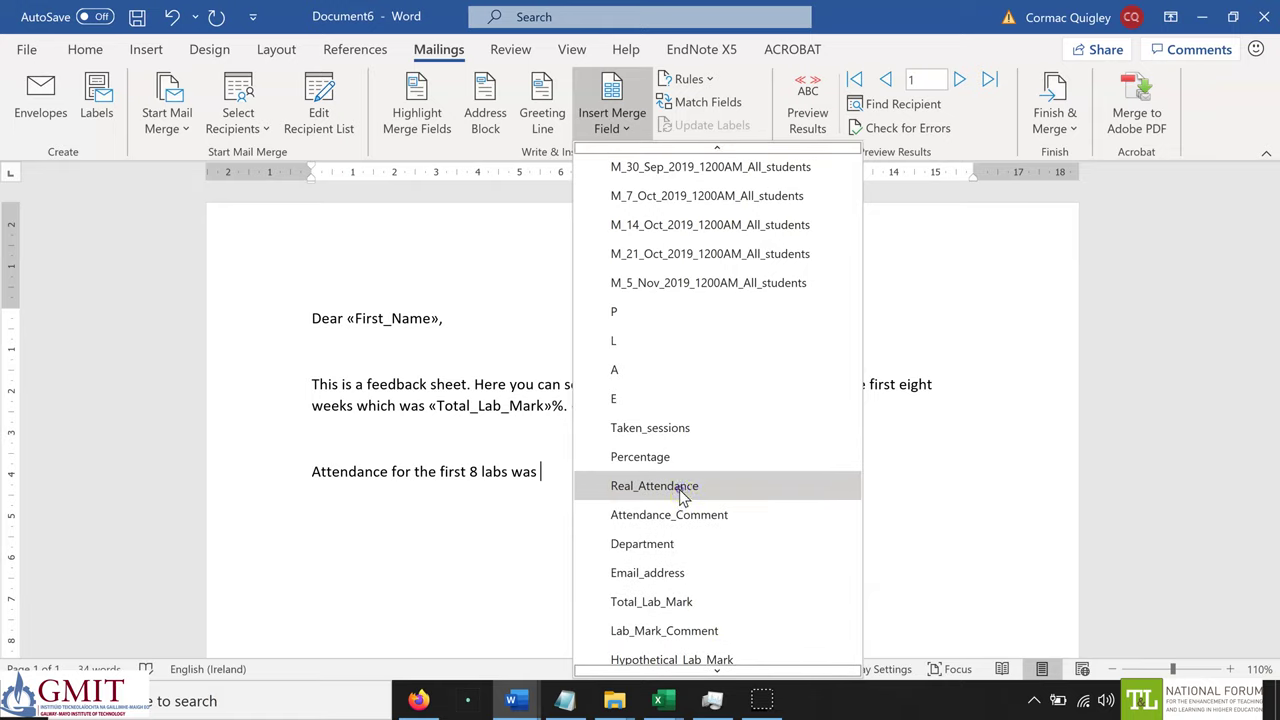
{"action": "left_click", "coordinate": [680, 489]}
{"action": "type", "text": "."}
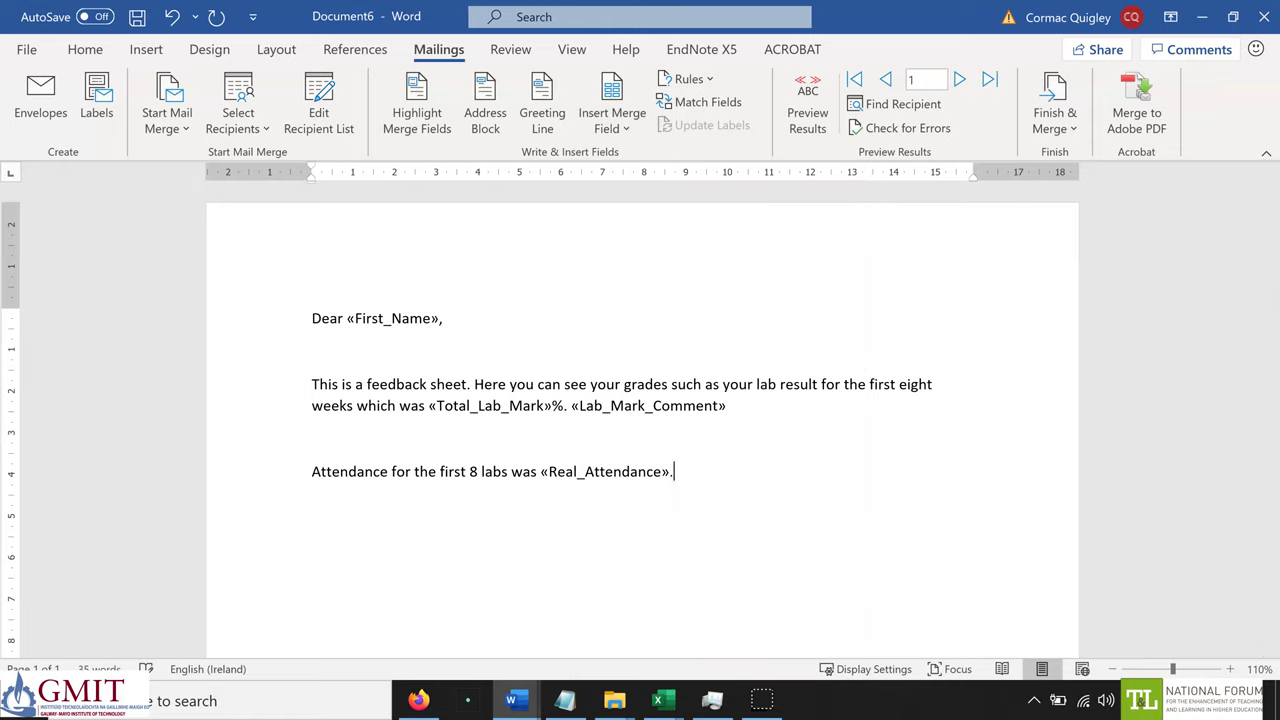
{"action": "key", "text": "BackSpace"}
{"action": "key", "text": "Left"}
{"action": "type", "text": "%"}
Add the Attendance_Comment merge field after the attendance sentence
{"action": "left_click", "coordinate": [611, 128]}
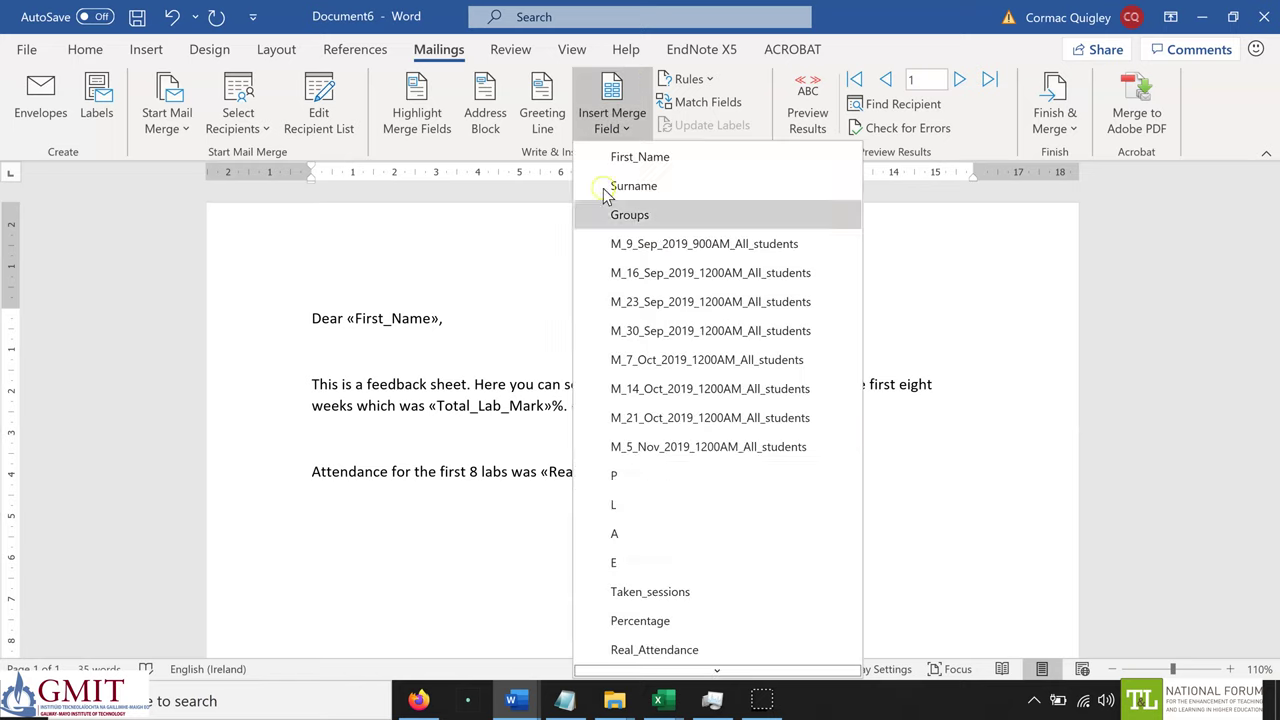
{"action": "scroll", "coordinate": [703, 600], "scroll_direction": "down", "scroll_amount": 3}
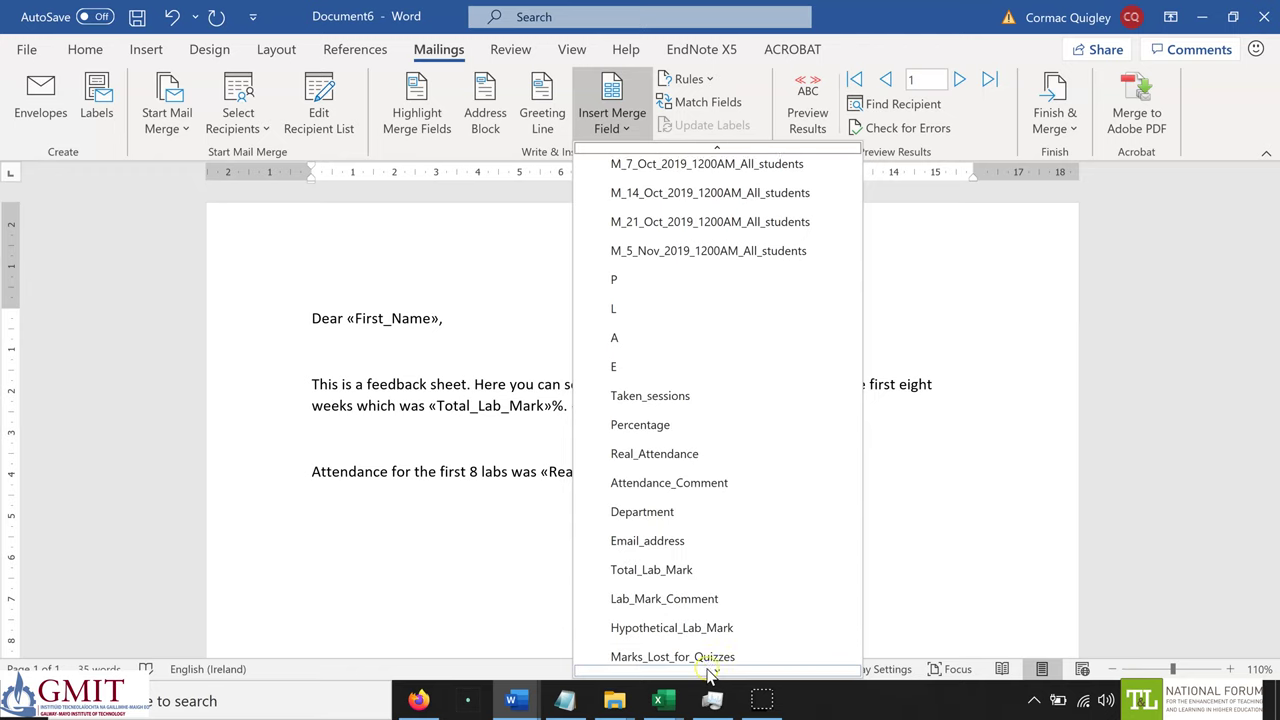
{"action": "left_click", "coordinate": [666, 460]}
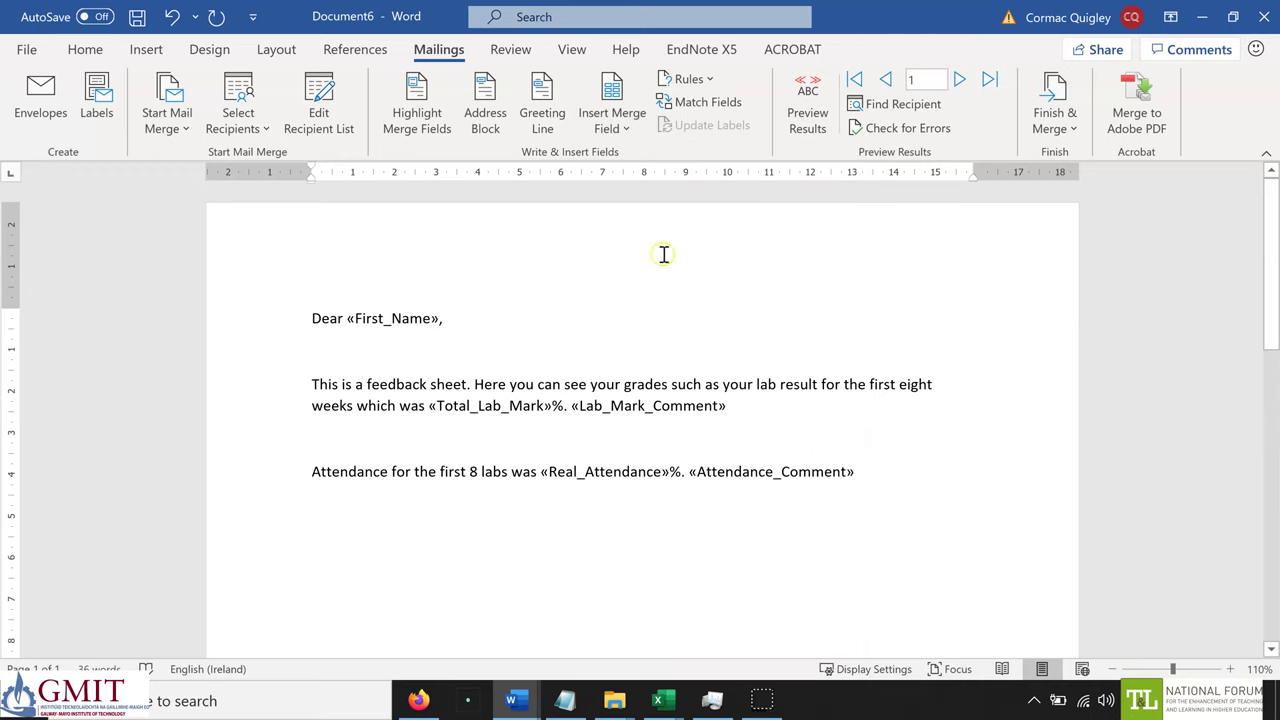
Add a line above the greeting containing the First_Name and Surname merge fields separated by a space
{"action": "key", "text": "Up"}
{"action": "key", "text": "Up"}
{"action": "key", "text": "Up"}
{"action": "key", "text": "Up"}
{"action": "key", "text": "Up"}
{"action": "key", "text": "Up"}
{"action": "key", "text": "Up"}
{"action": "key", "text": "Return"}
{"action": "key", "text": "Up"}
{"action": "left_click", "coordinate": [611, 120]}
{"action": "left_click", "coordinate": [625, 157]}
{"action": "left_click", "coordinate": [611, 120]}
{"action": "left_click", "coordinate": [620, 186]}
{"action": "key", "text": "Left"}
{"action": "key", "text": "Left"}
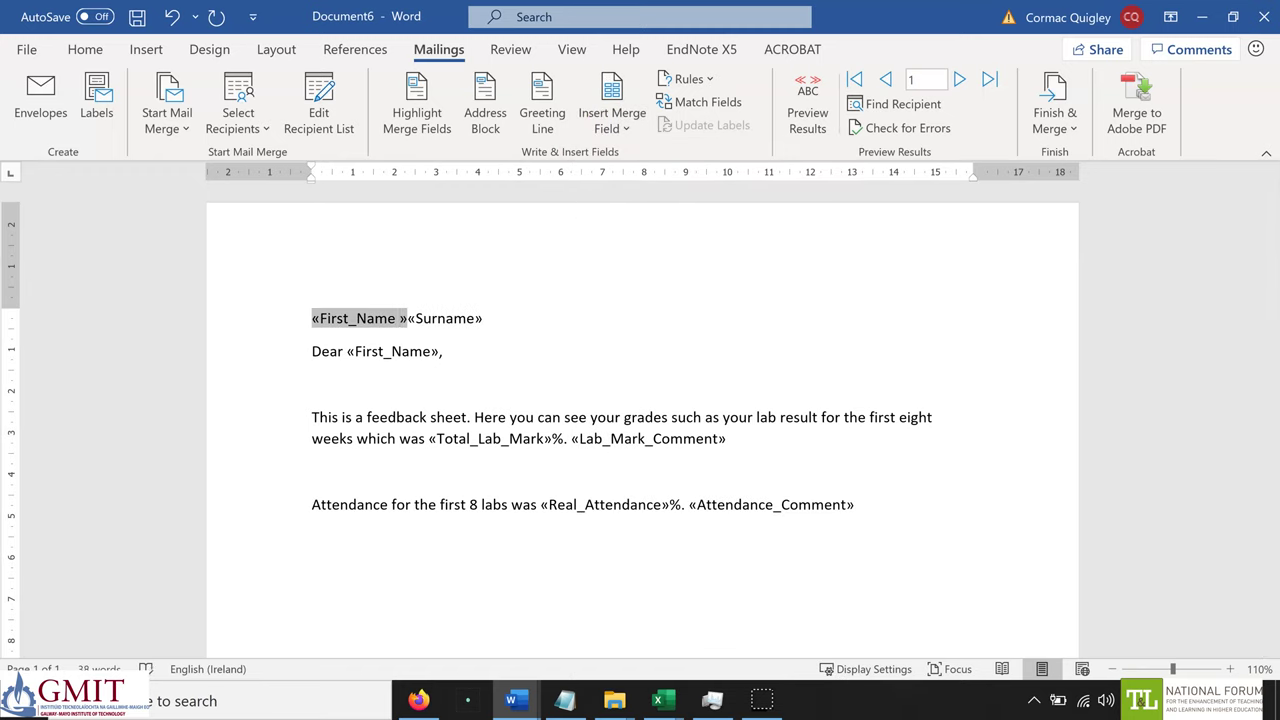
On the name line, add tab spacing after Surname followed by the Groups and Email_address merge fields, separated by a space
{"action": "key", "text": "End"}
{"action": "key", "text": "Tab"}
{"action": "left_click", "coordinate": [612, 122]}
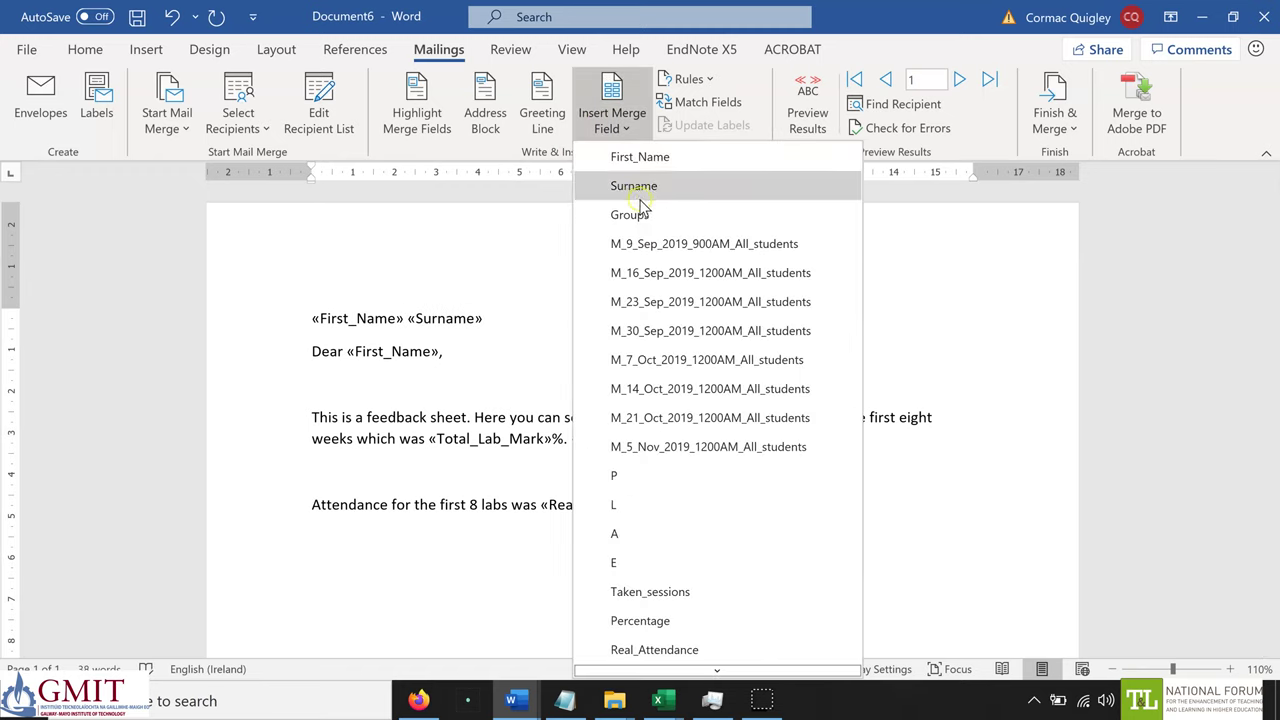
{"action": "left_click", "coordinate": [640, 214]}
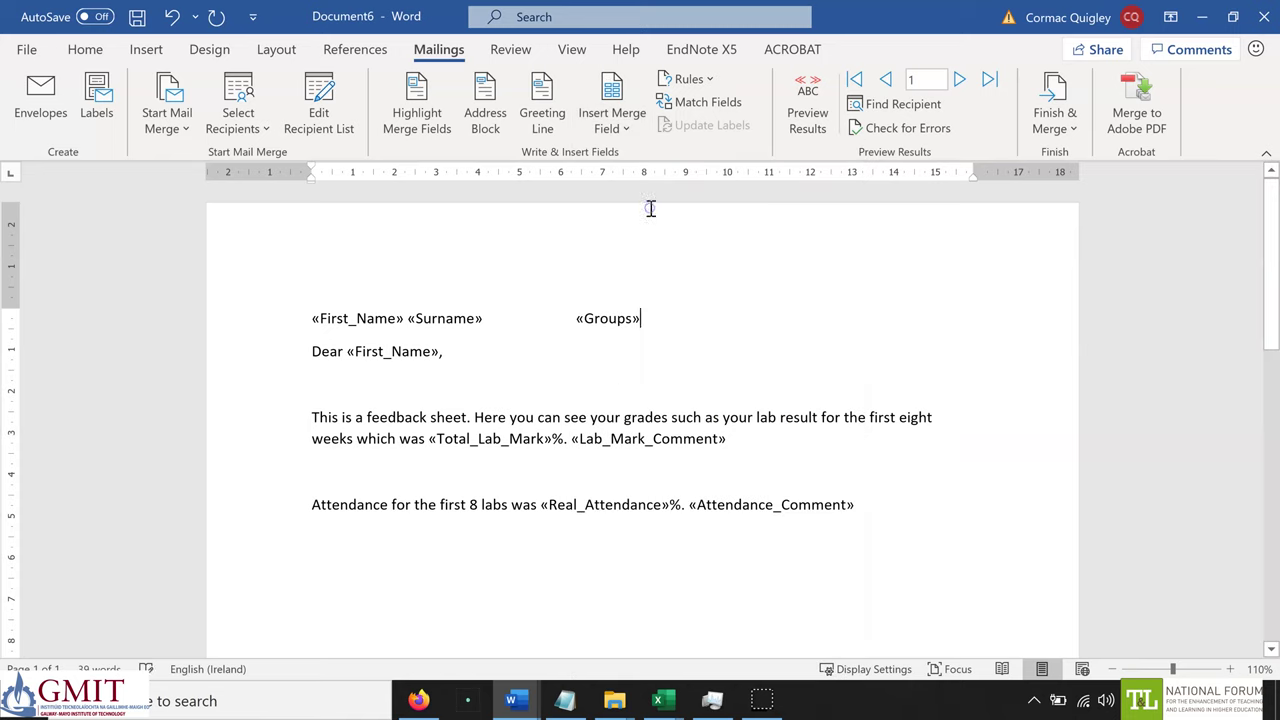
{"action": "left_click", "coordinate": [610, 122]}
{"action": "scroll", "coordinate": [720, 650], "scroll_direction": "down", "scroll_amount": 3}
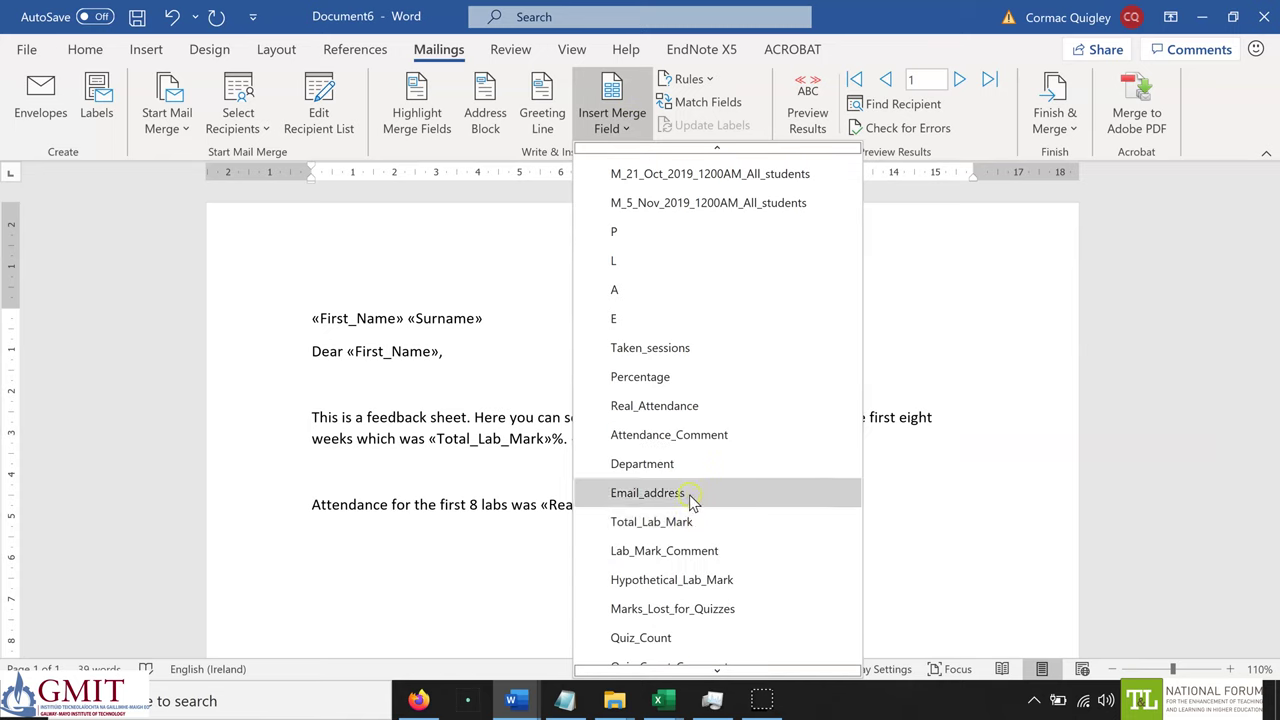
{"action": "left_click", "coordinate": [680, 491]}
{"action": "left_click", "coordinate": [643, 322]}
{"action": "left_click", "coordinate": [666, 362]}
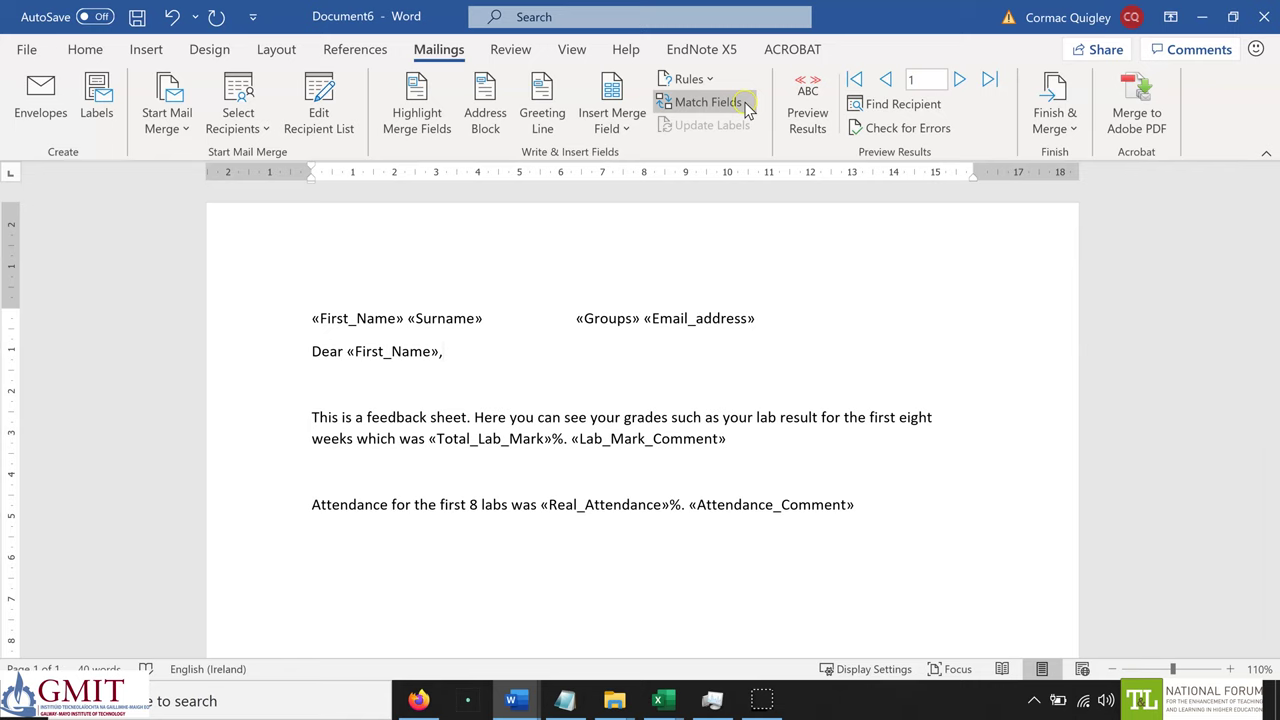
Preview the merge results and edit the Total_Lab_Mark field code so the mark displays with one decimal place
{"action": "left_click", "coordinate": [808, 90]}
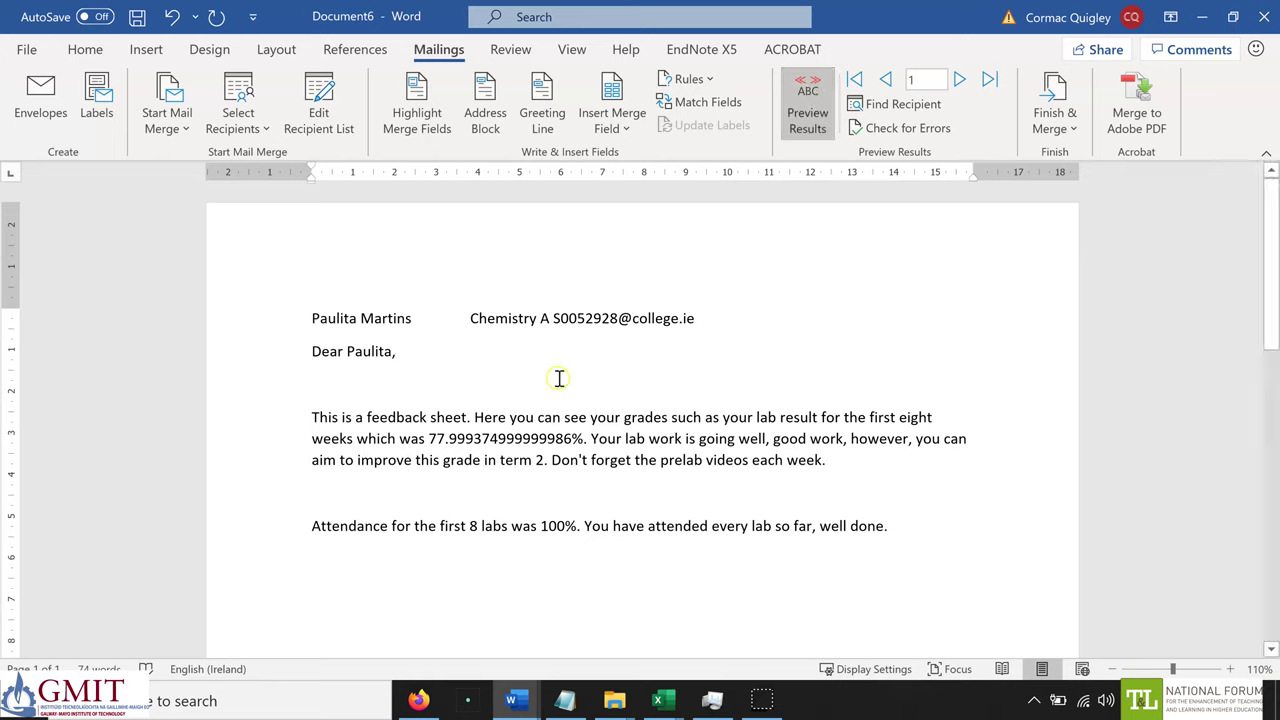
{"action": "left_click", "coordinate": [550, 439]}
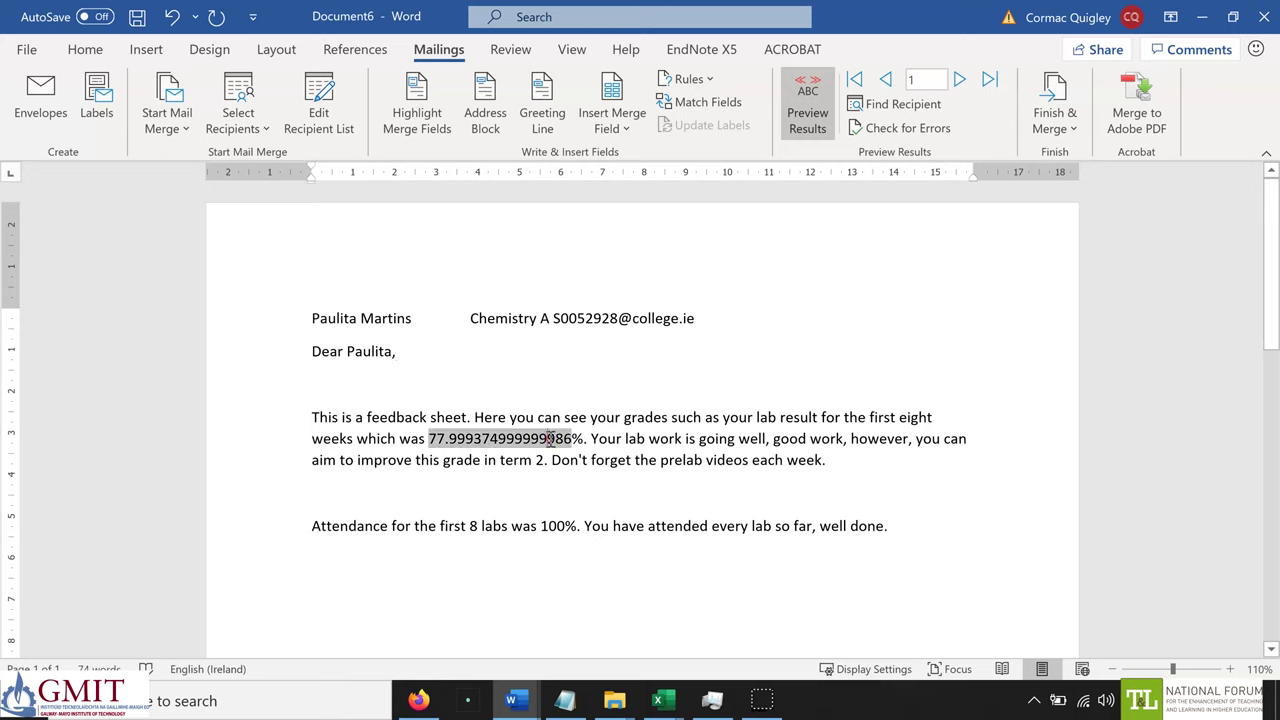
{"action": "right_click", "coordinate": [550, 439]}
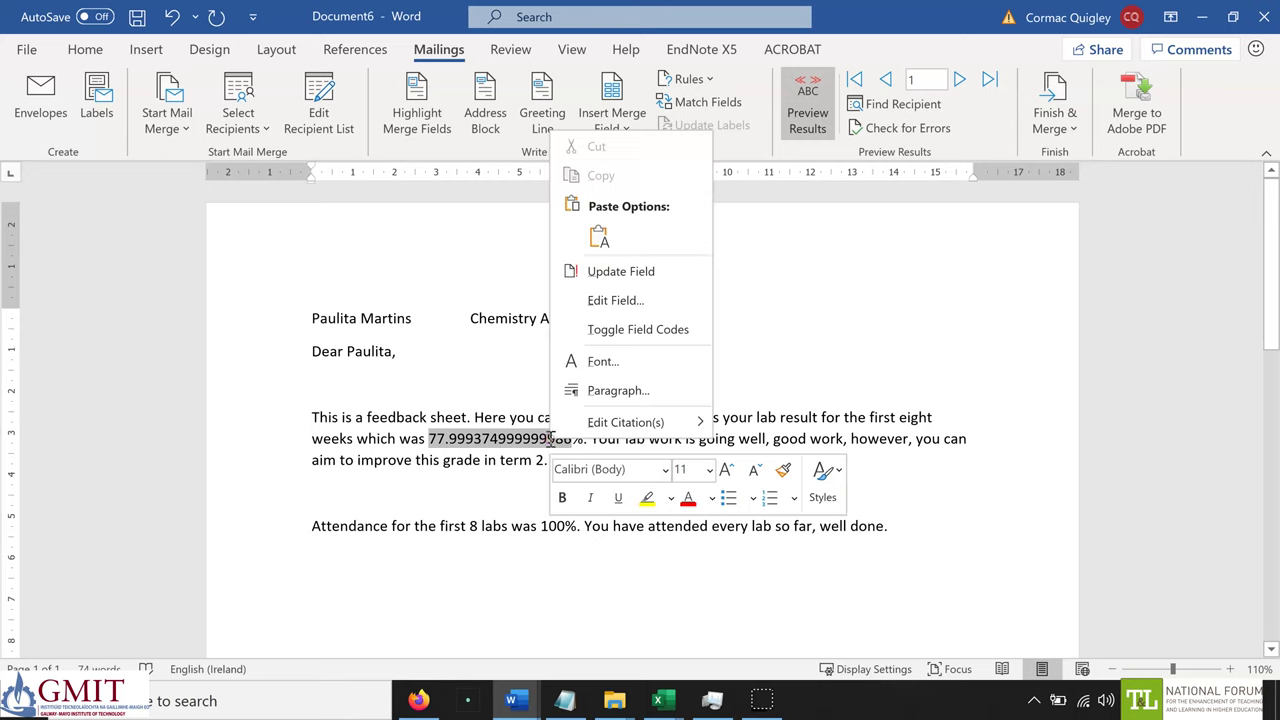
{"action": "left_click", "coordinate": [629, 298]}
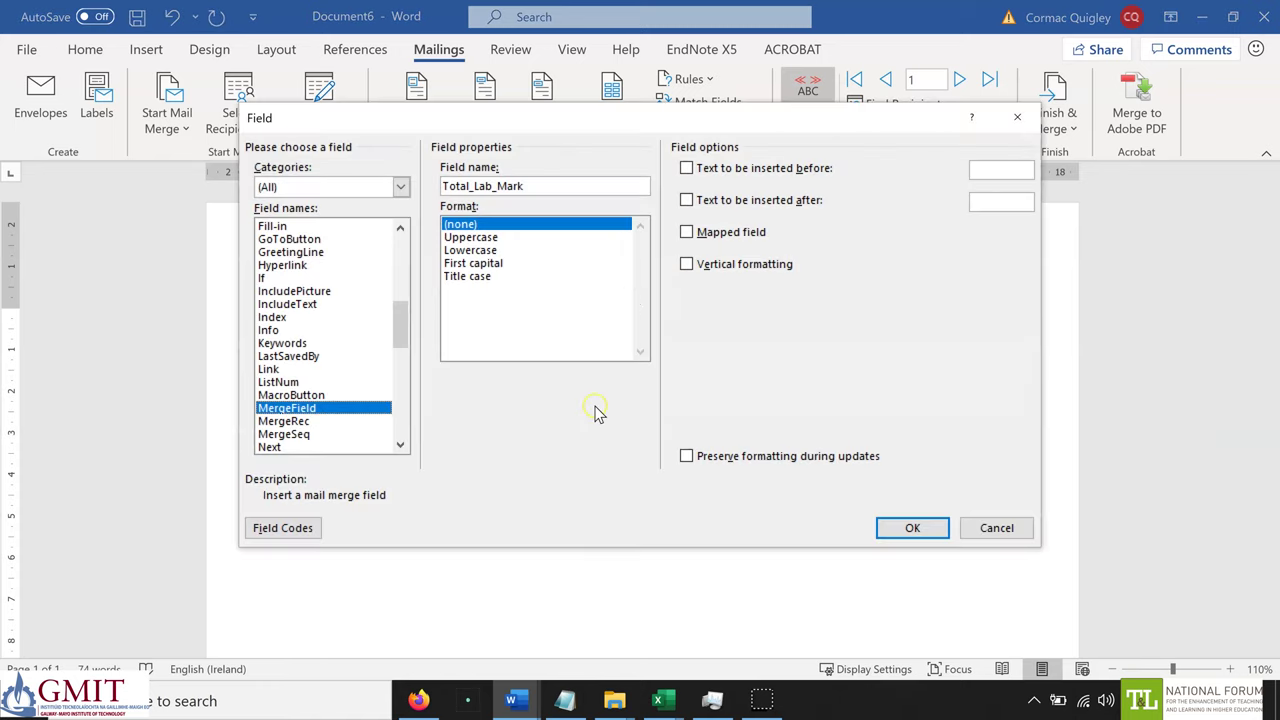
{"action": "left_click", "coordinate": [313, 528]}
{"action": "left_click", "coordinate": [313, 528]}
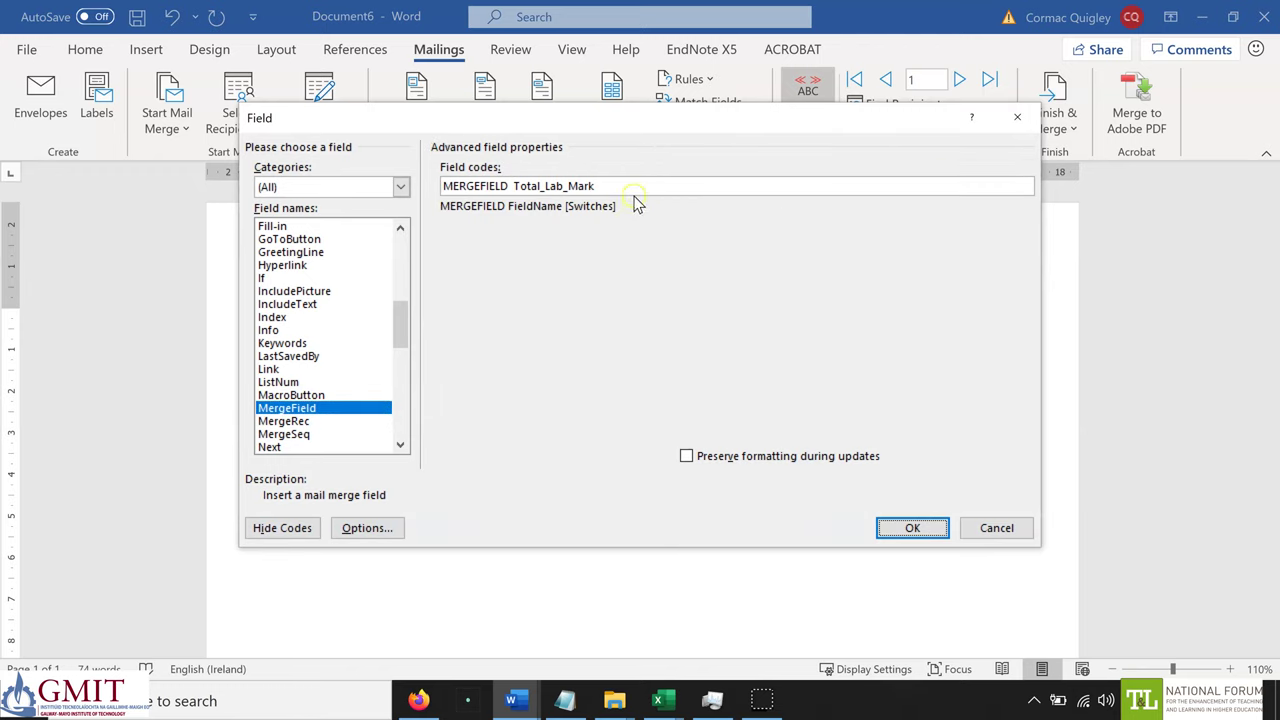
{"action": "left_click", "coordinate": [635, 184]}
{"action": "type", "text": "\\"}
{"action": "left_click", "coordinate": [897, 528]}
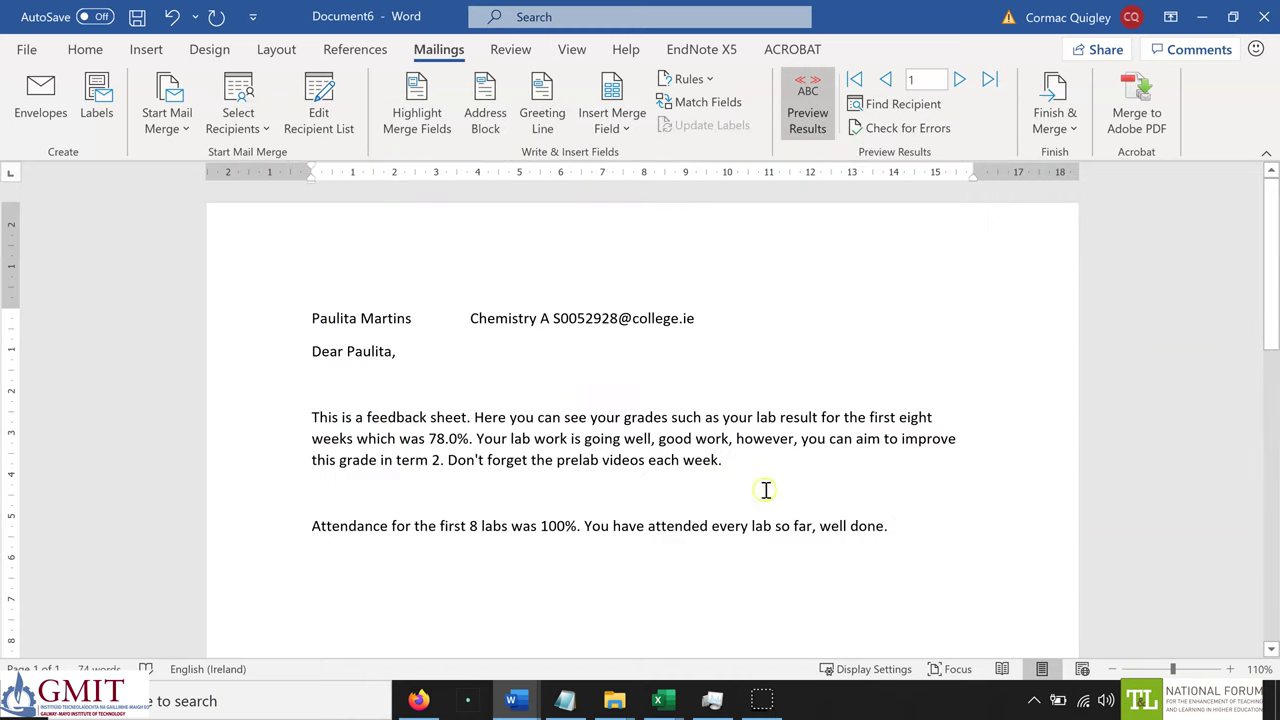
Step forward through the next recipients' records in the merge preview to check their feedback text
{"action": "left_click", "coordinate": [671, 427]}
{"action": "left_click", "coordinate": [961, 80]}
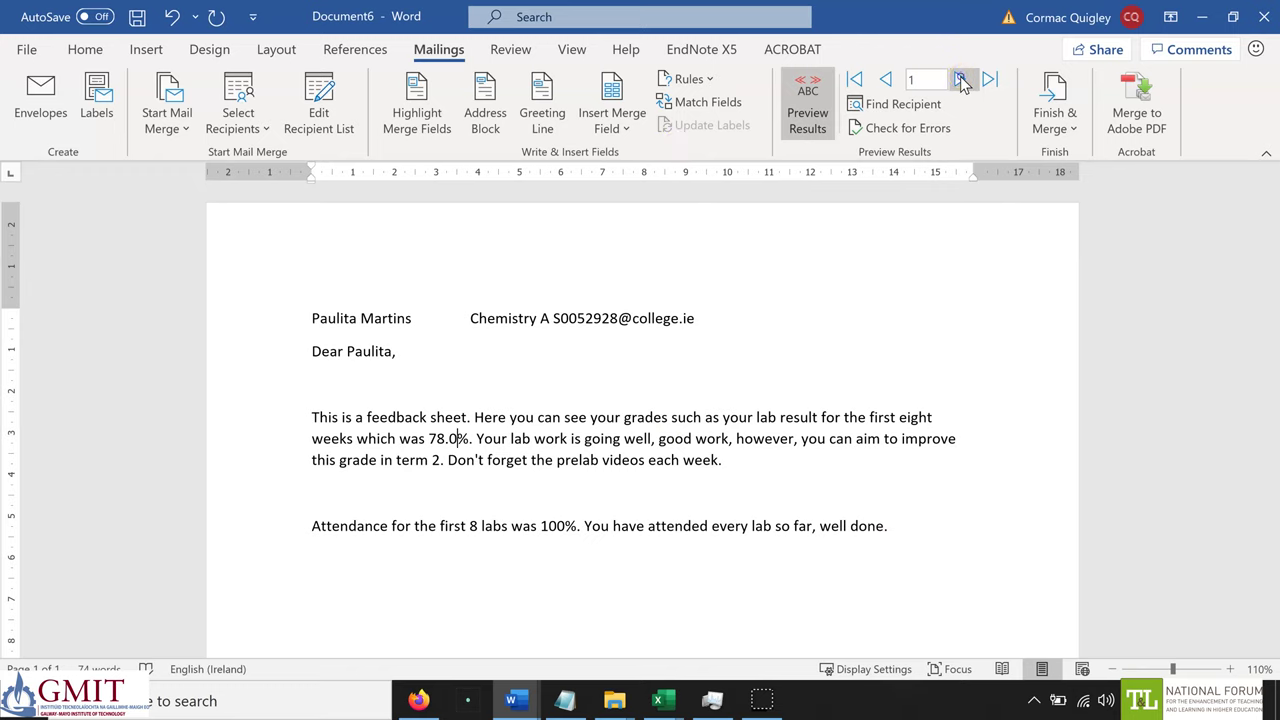
{"action": "left_click", "coordinate": [961, 80]}
{"action": "left_click", "coordinate": [961, 80]}
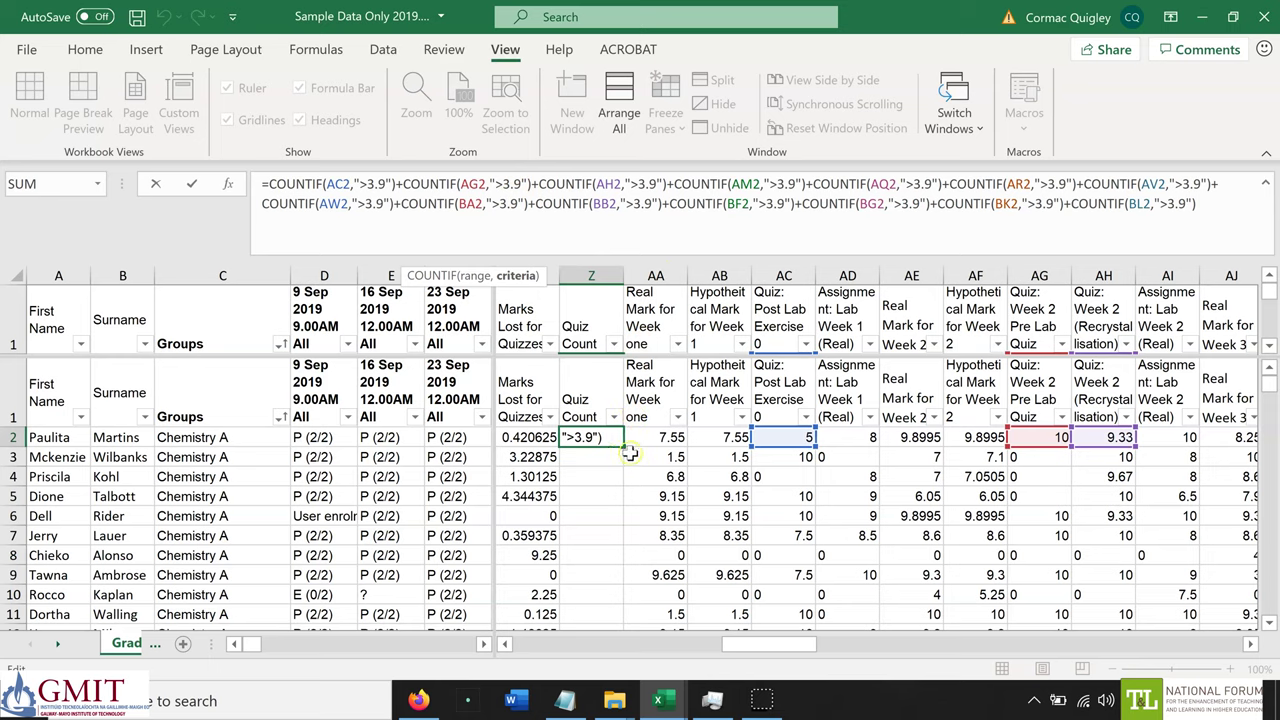
In the Excel grade sheet, enter the Z2 formula counting quiz scores above 3.9 and fill it down the Quiz Count column
{"action": "key", "text": "ctrl+Return"}
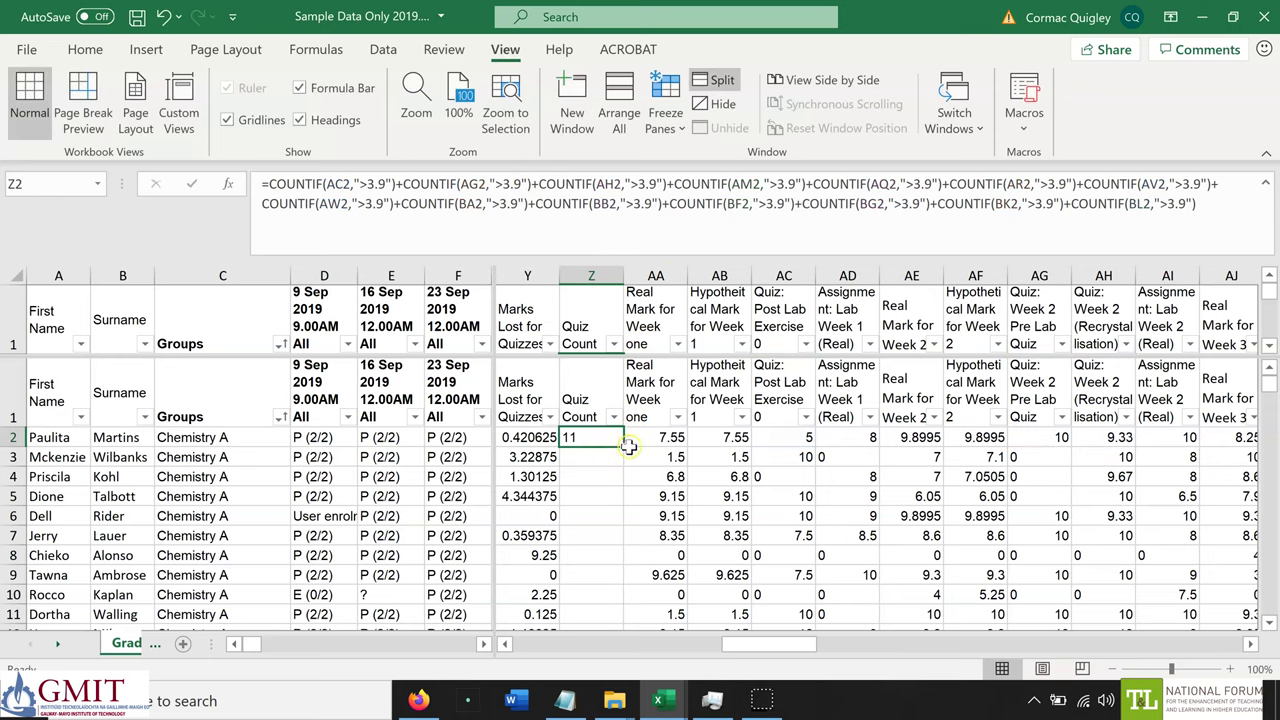
{"action": "double_click", "coordinate": [623, 446]}
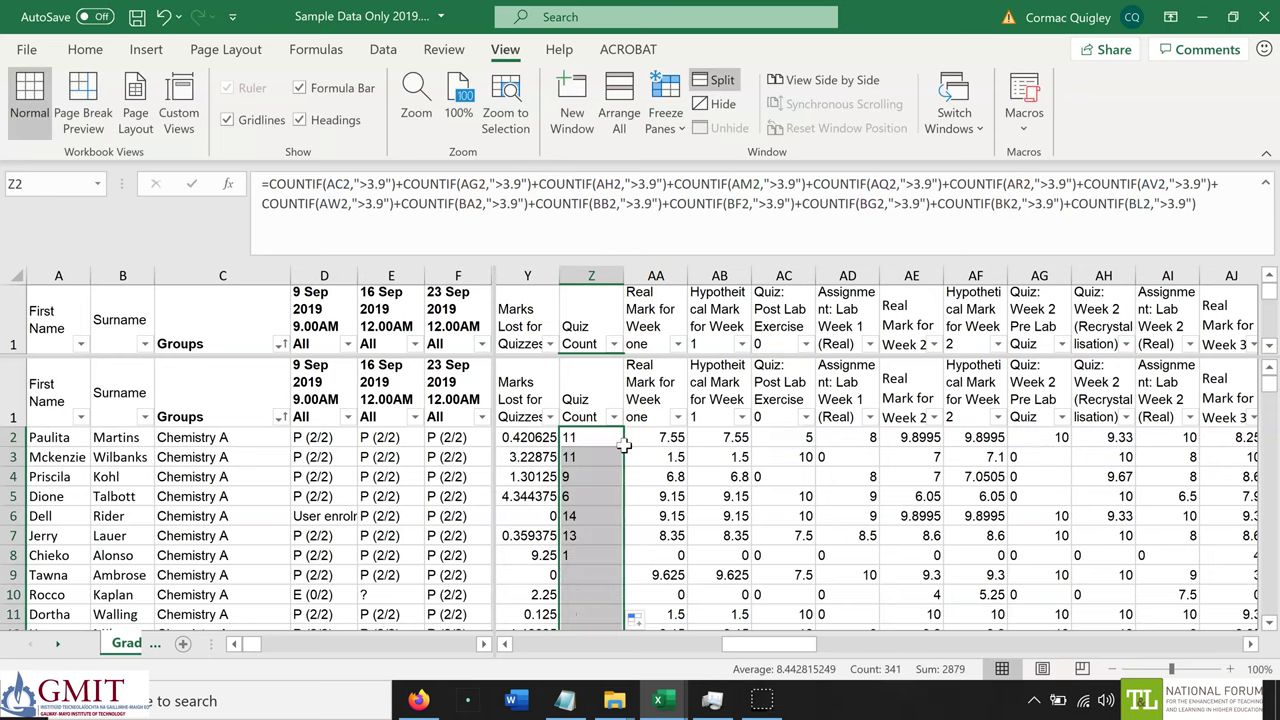
Insert a column after Quiz Count and give it the heading "Quiz Count Comment"
{"action": "left_click", "coordinate": [659, 436]}
{"action": "key", "text": "alt+i"}
{"action": "key", "text": "c"}
{"action": "key", "text": "Up"}
{"action": "type", "text": "Quiz Count Comment"}
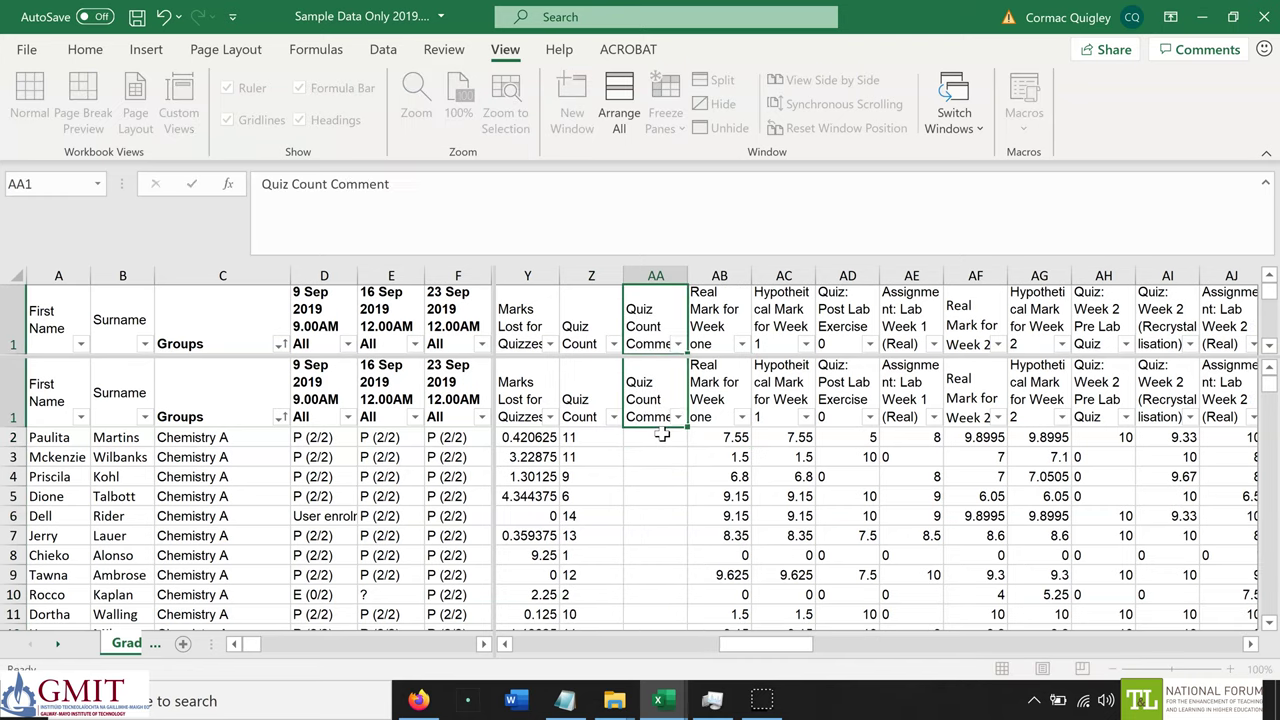
{"action": "key", "text": "Return"}
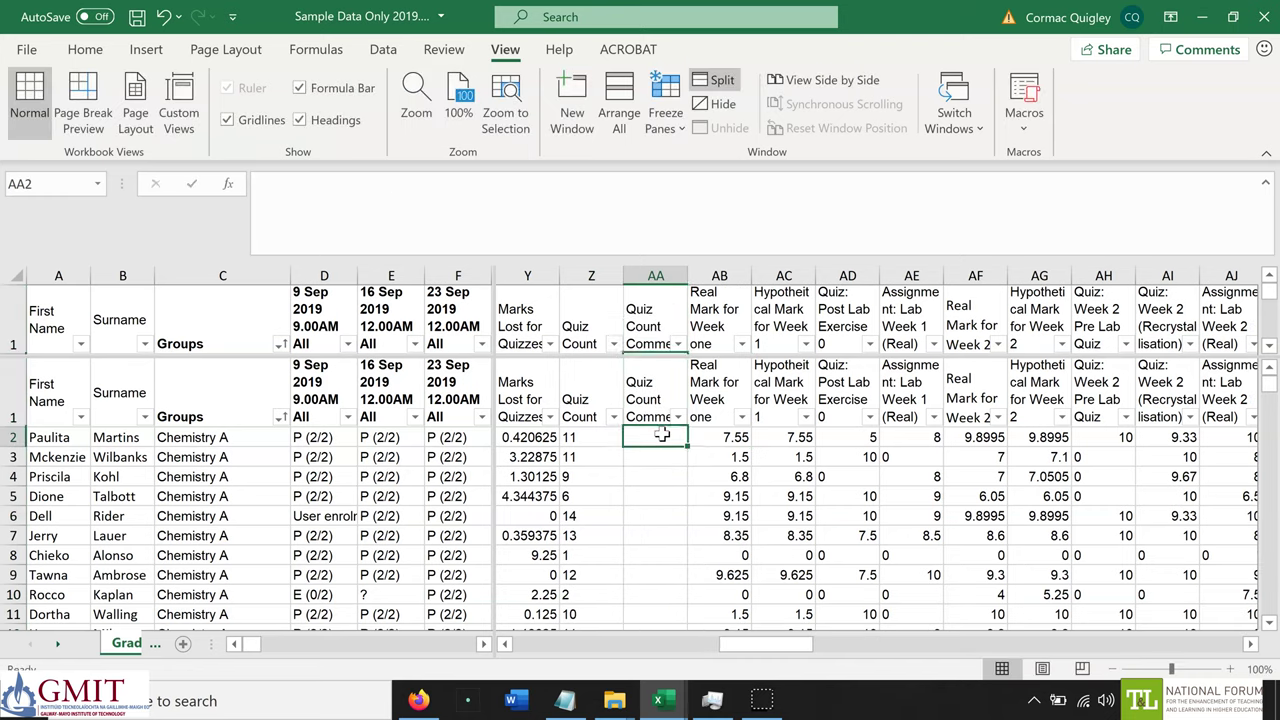
Look up the Quiz count comment row on the Comment Sheet
{"action": "left_click", "coordinate": [155, 643]}
{"action": "left_click", "coordinate": [40, 558]}
{"action": "key", "text": "Down"}
{"action": "key", "text": "Down"}
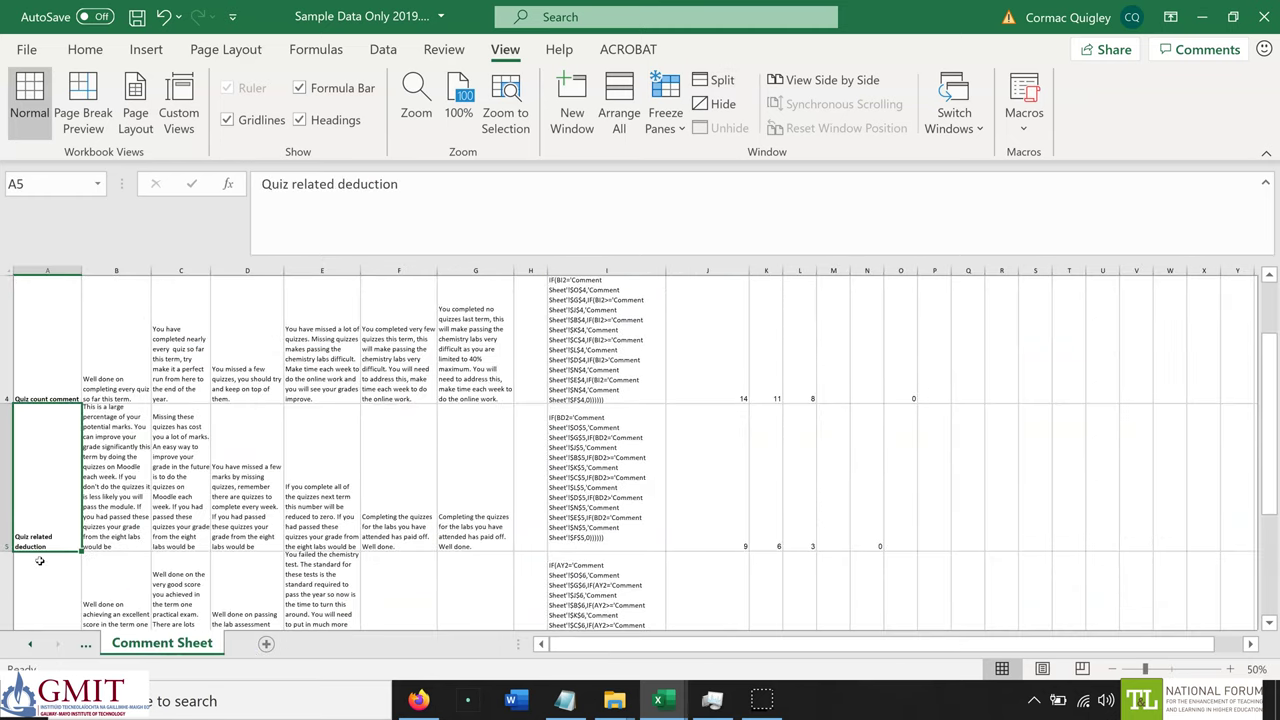
{"action": "key", "text": "Up"}
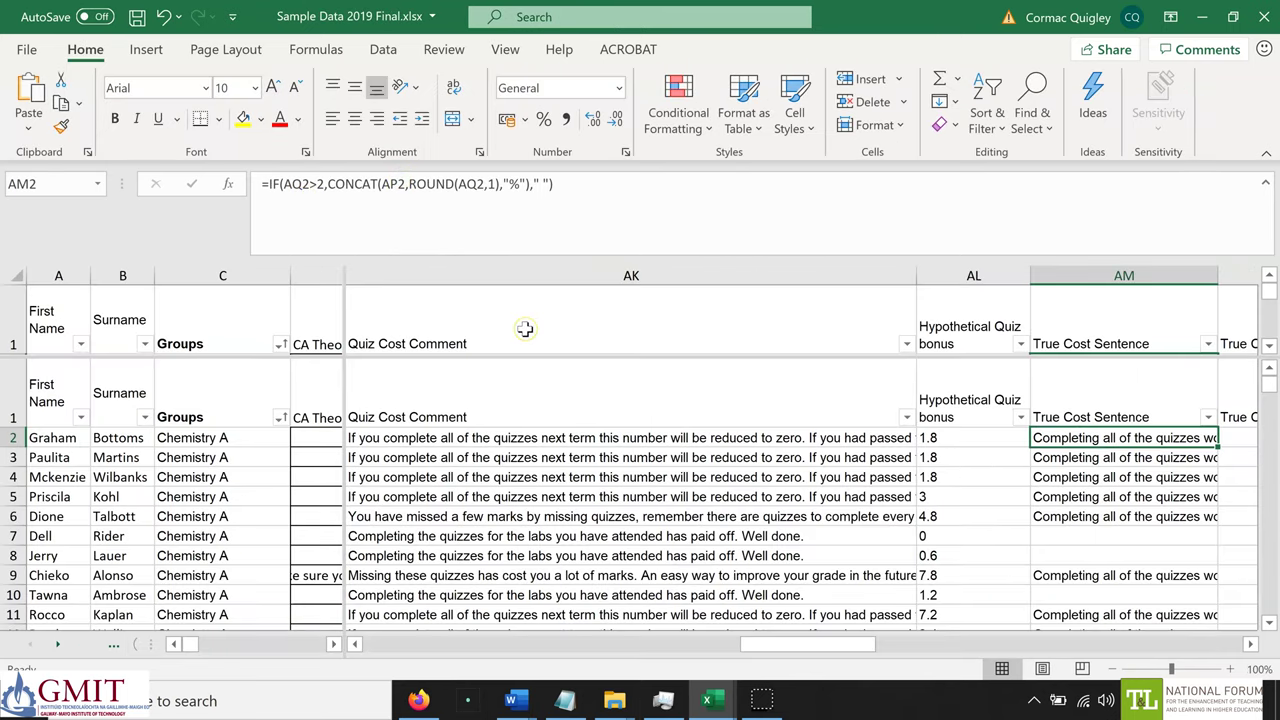
In Sample Data 2019 Final.xlsx, examine the row 2 formulas from Hypothetical Quiz bonus through Cost
{"action": "key", "text": "Right"}
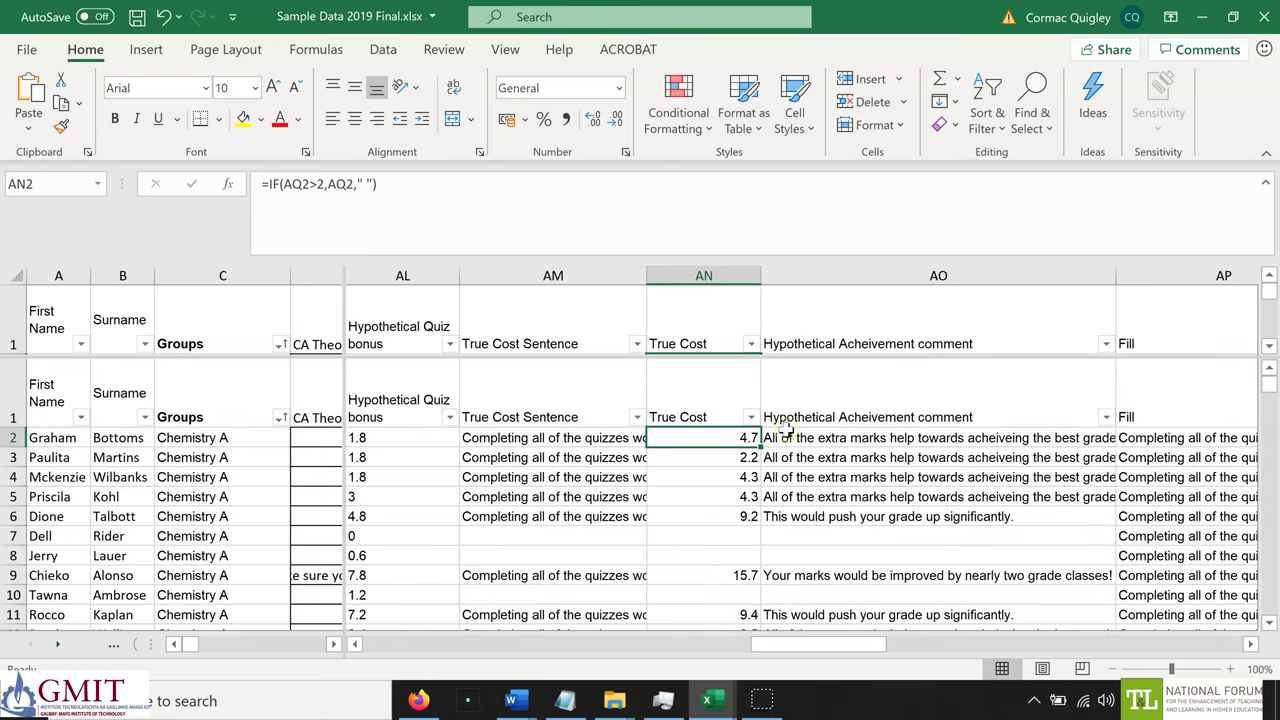
{"action": "key", "text": "Right"}
{"action": "key", "text": "Right"}
{"action": "key", "text": "Right"}
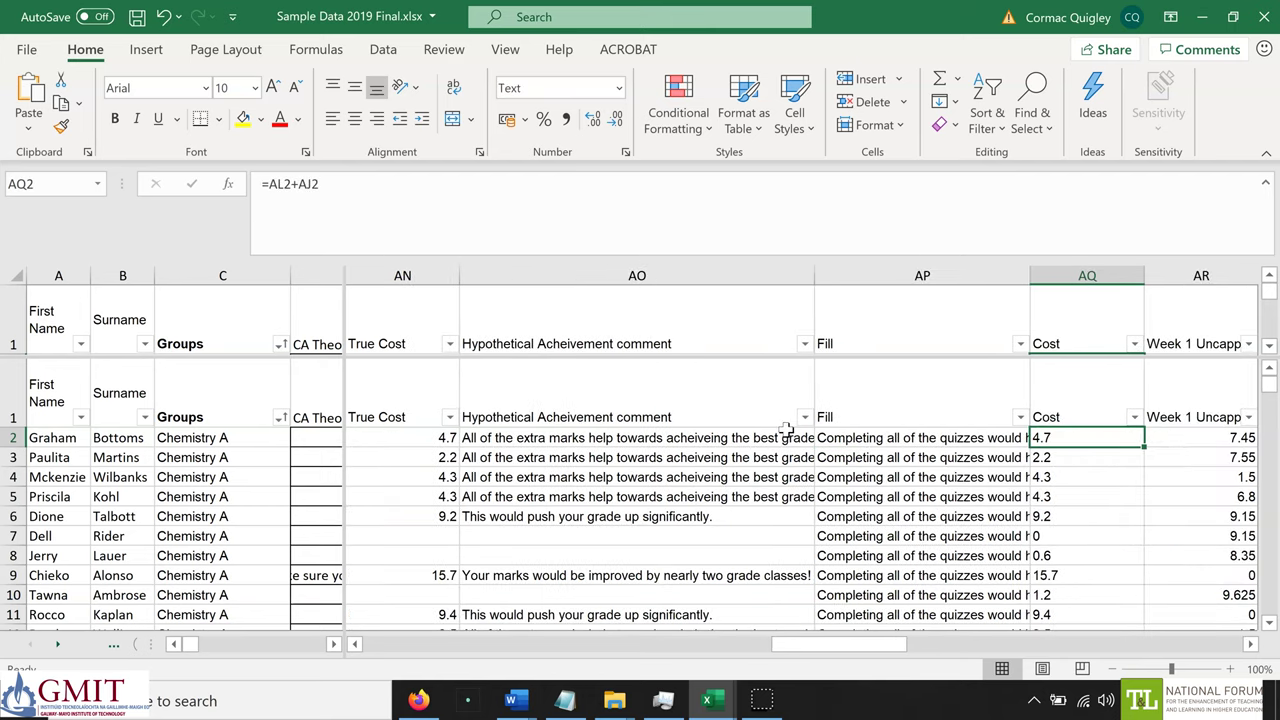
{"action": "key", "text": "Left"}
{"action": "key", "text": "Left"}
{"action": "key", "text": "Left"}
{"action": "key", "text": "Left"}
{"action": "key", "text": "Left"}
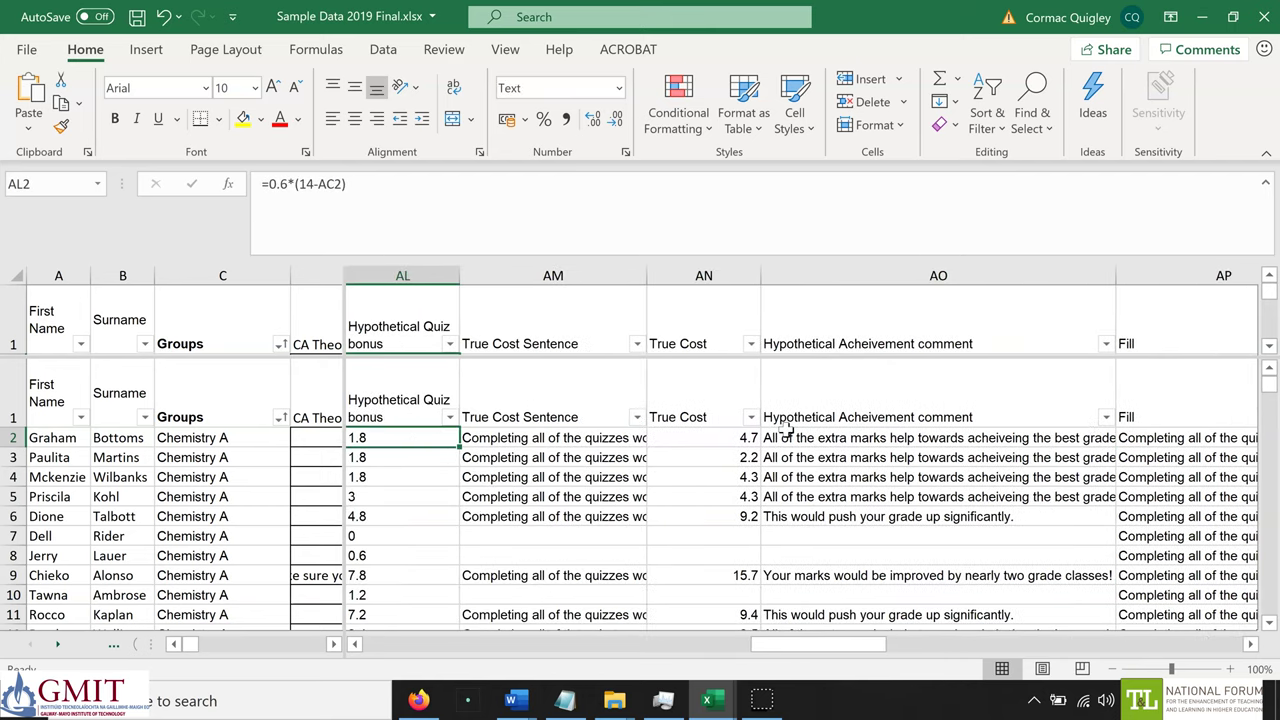
{"action": "key", "text": "Right"}
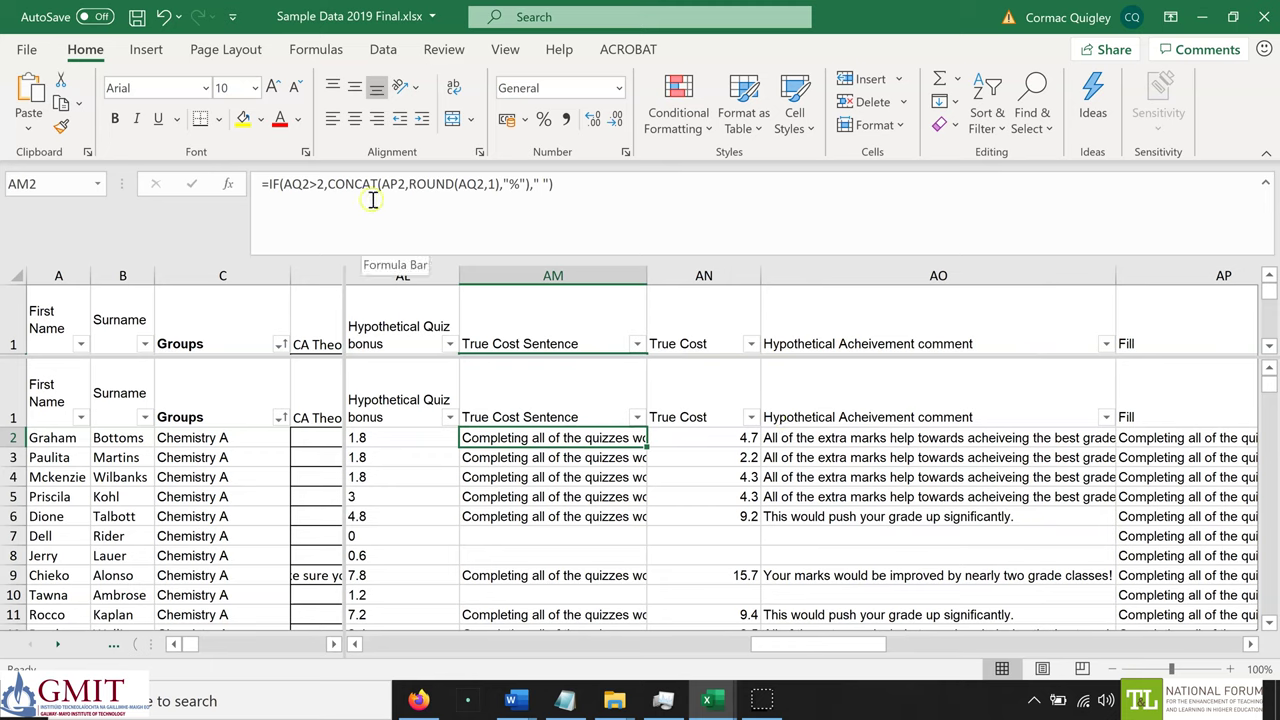
Examine each argument of the True Cost Sentence formula in AM2, and compare it with the formula in AM7
{"action": "left_click", "coordinate": [301, 183]}
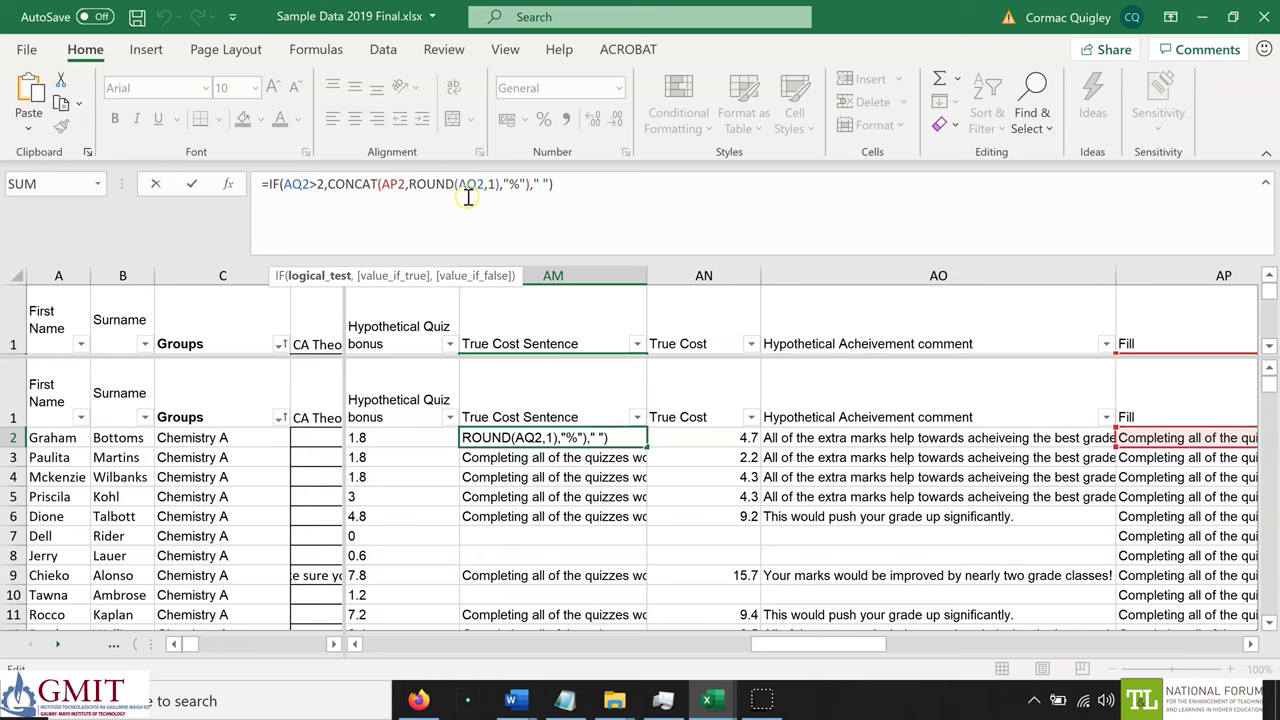
{"action": "left_click", "coordinate": [361, 188]}
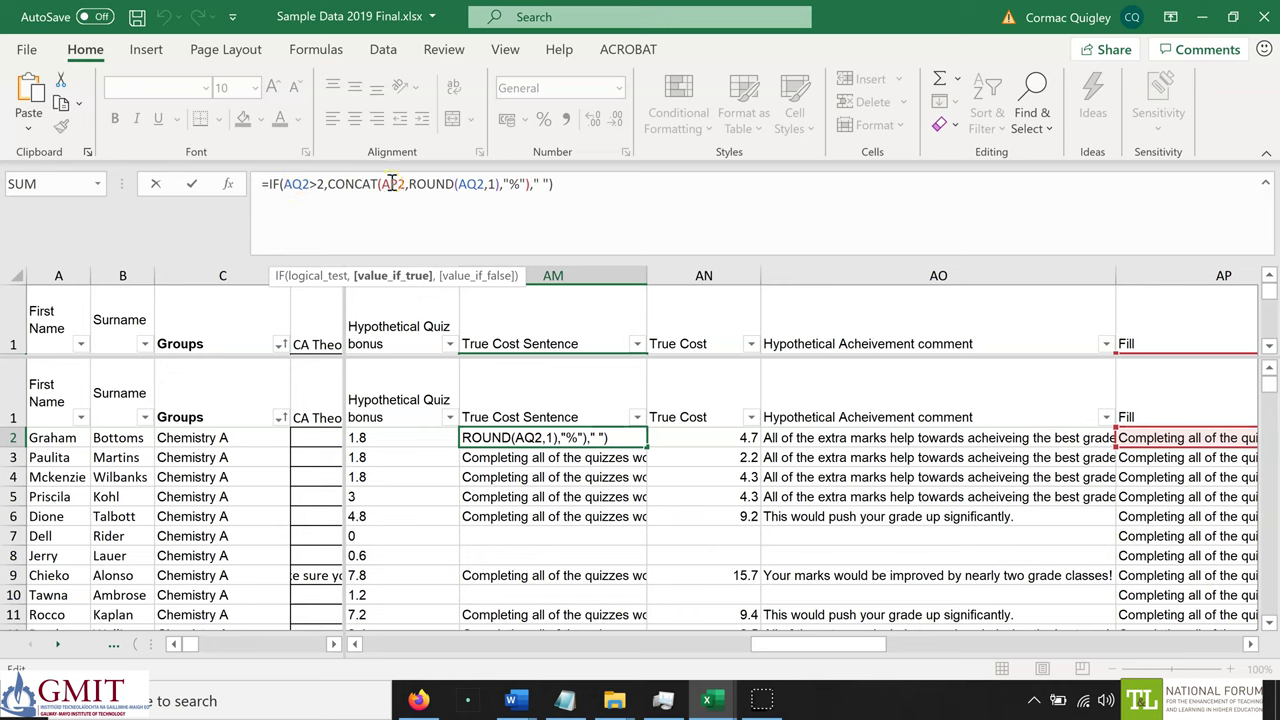
{"action": "left_click", "coordinate": [391, 184]}
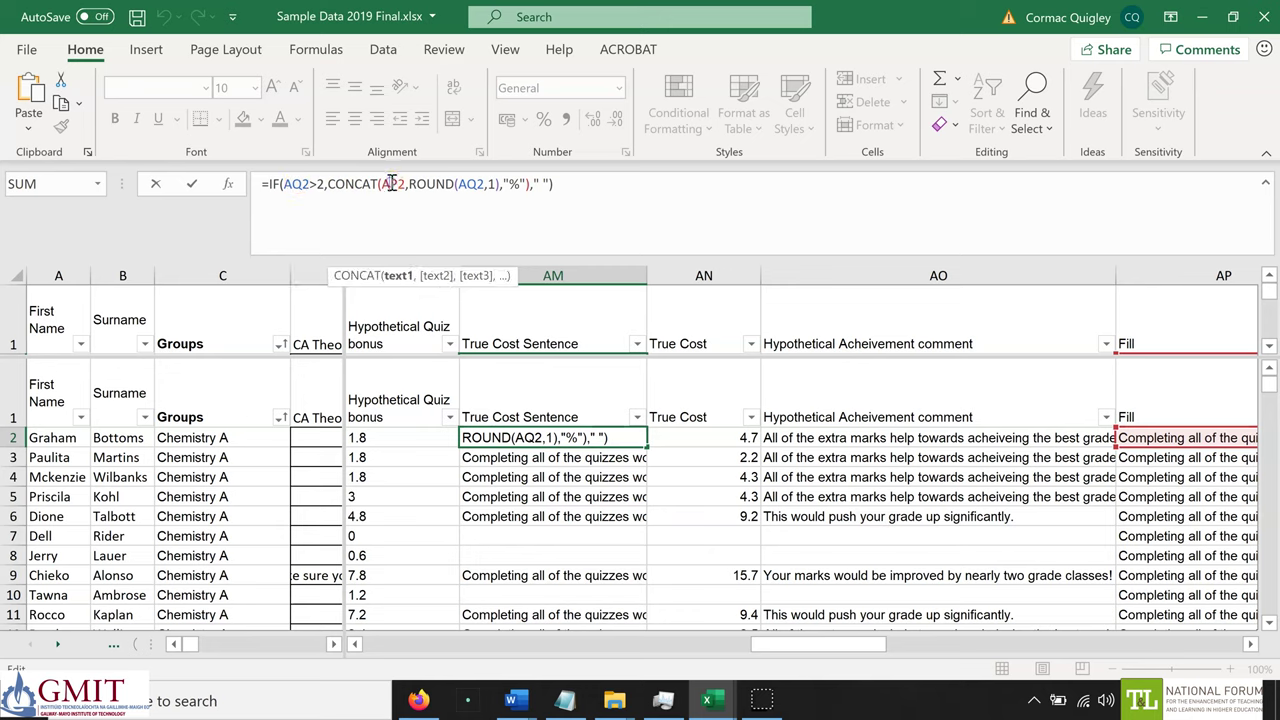
{"action": "left_click", "coordinate": [457, 185]}
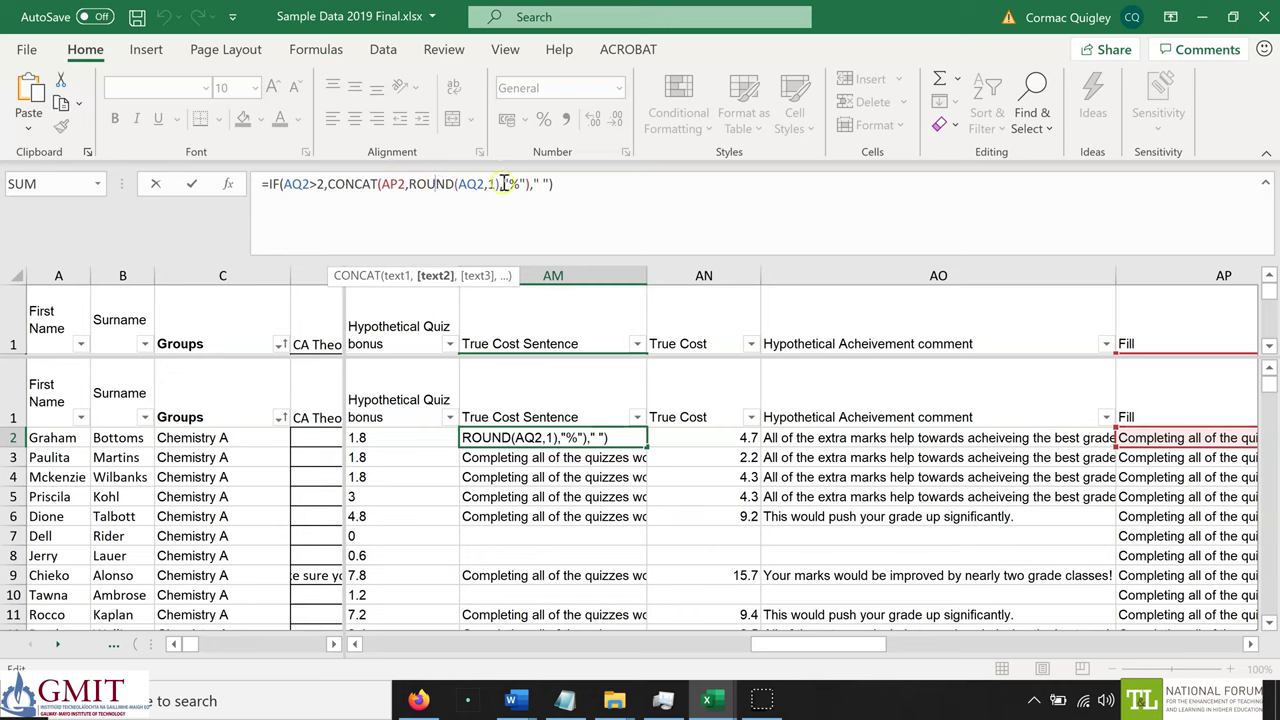
{"action": "left_click", "coordinate": [545, 185]}
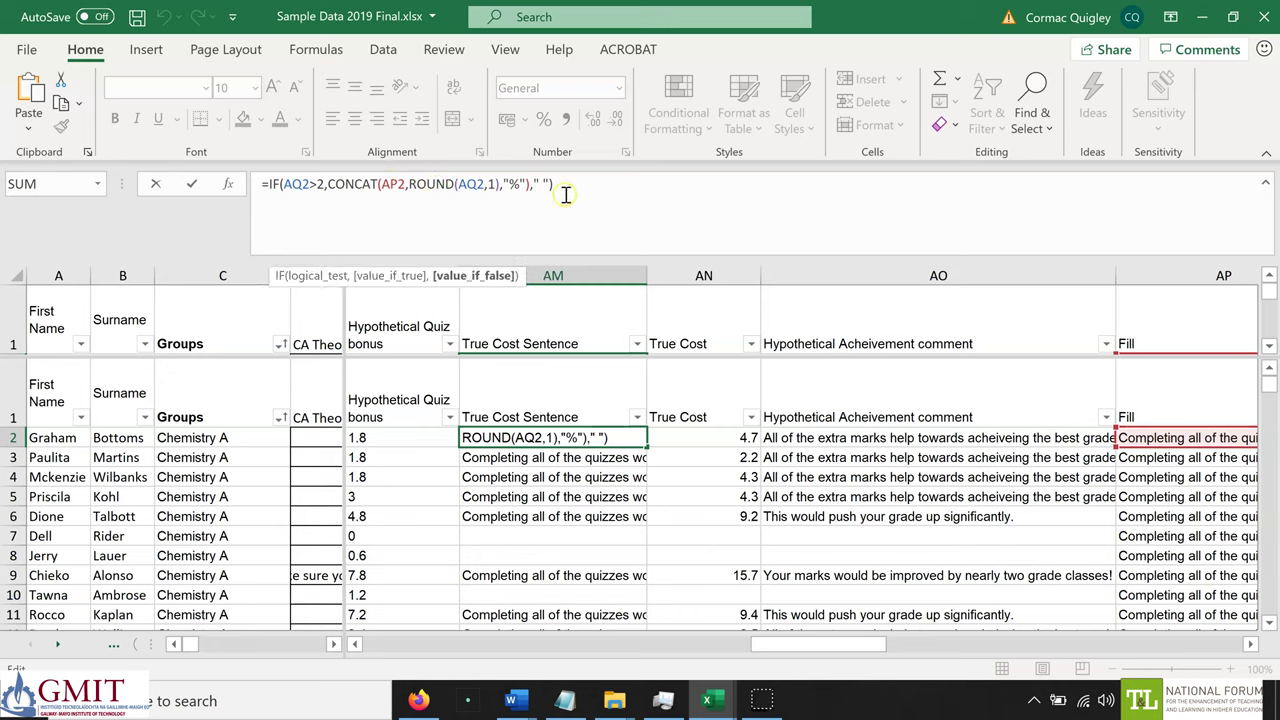
{"action": "left_click", "coordinate": [566, 184]}
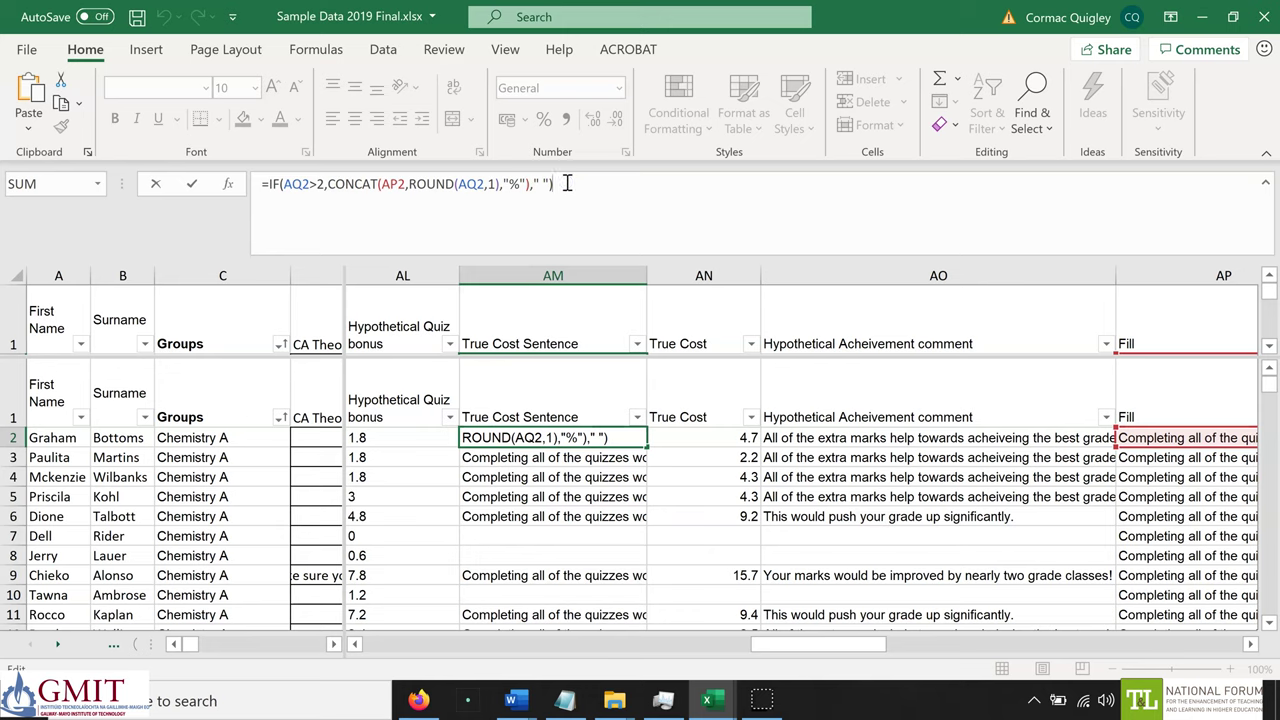
{"action": "key", "text": "Return"}
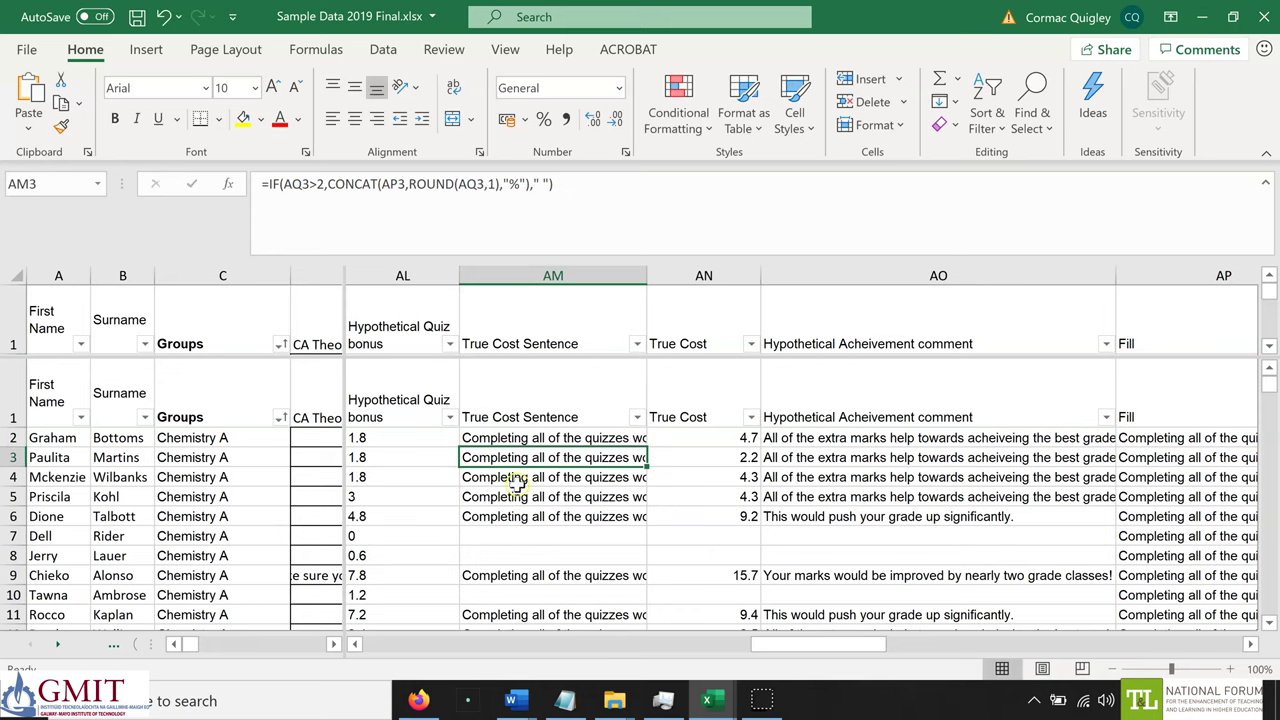
{"action": "left_click", "coordinate": [508, 537]}
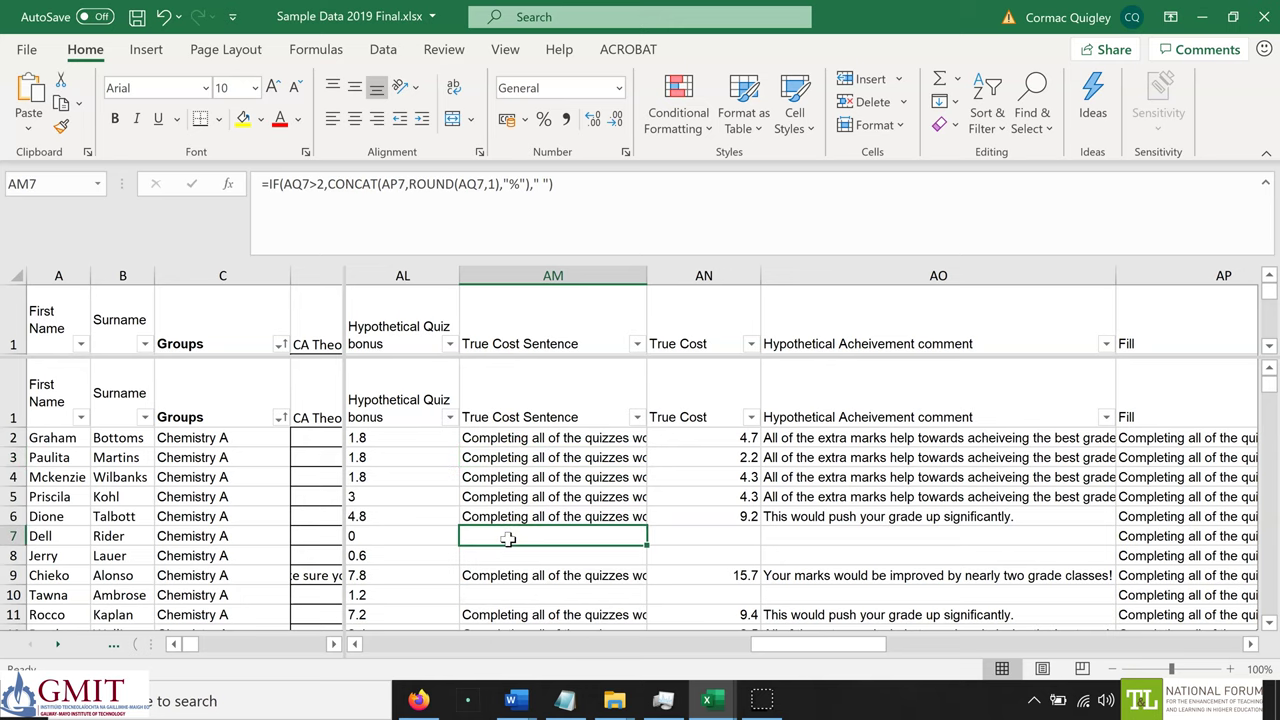